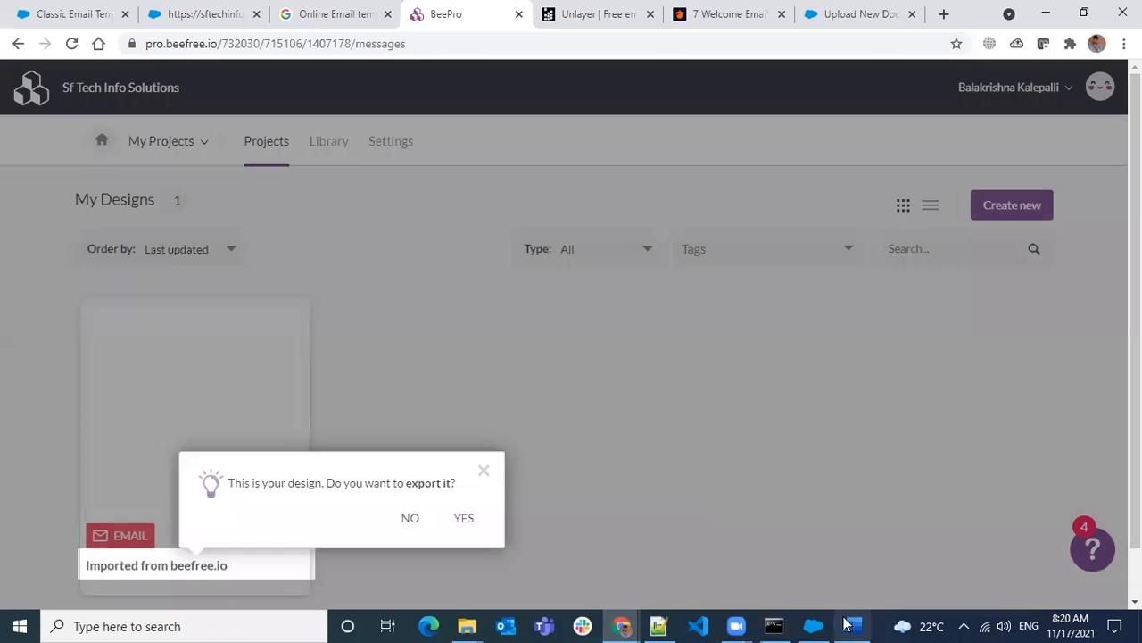
pyautogui.click(657, 625)
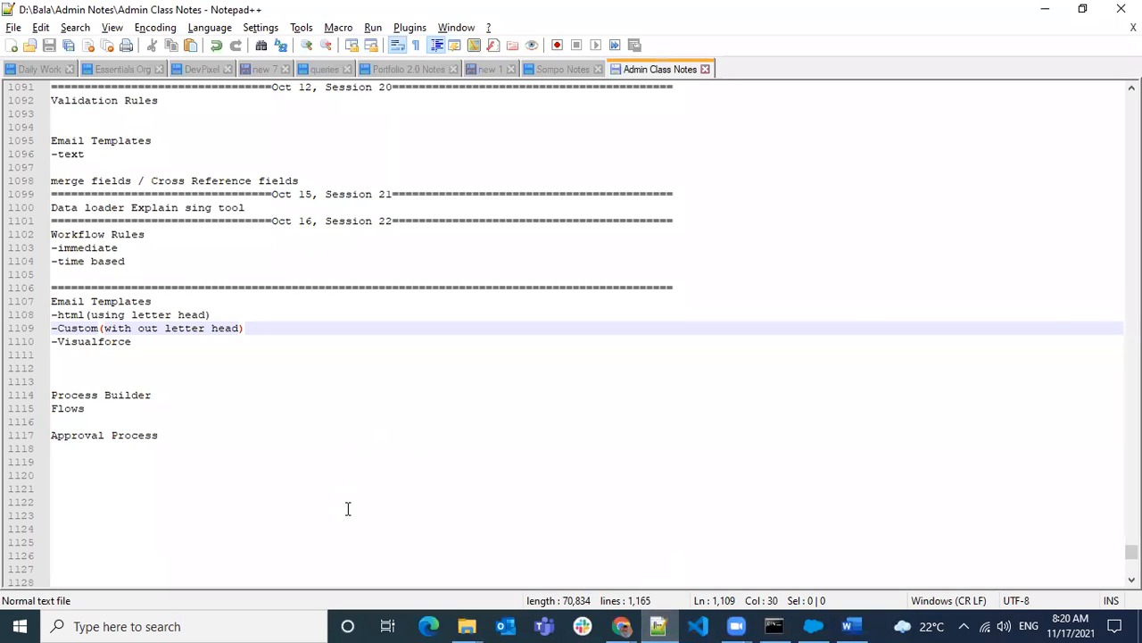
pyautogui.click(242, 473)
pyautogui.press('Return')
pyautogui.press('Return')
pyautogui.write('{!Project__c.Name}')
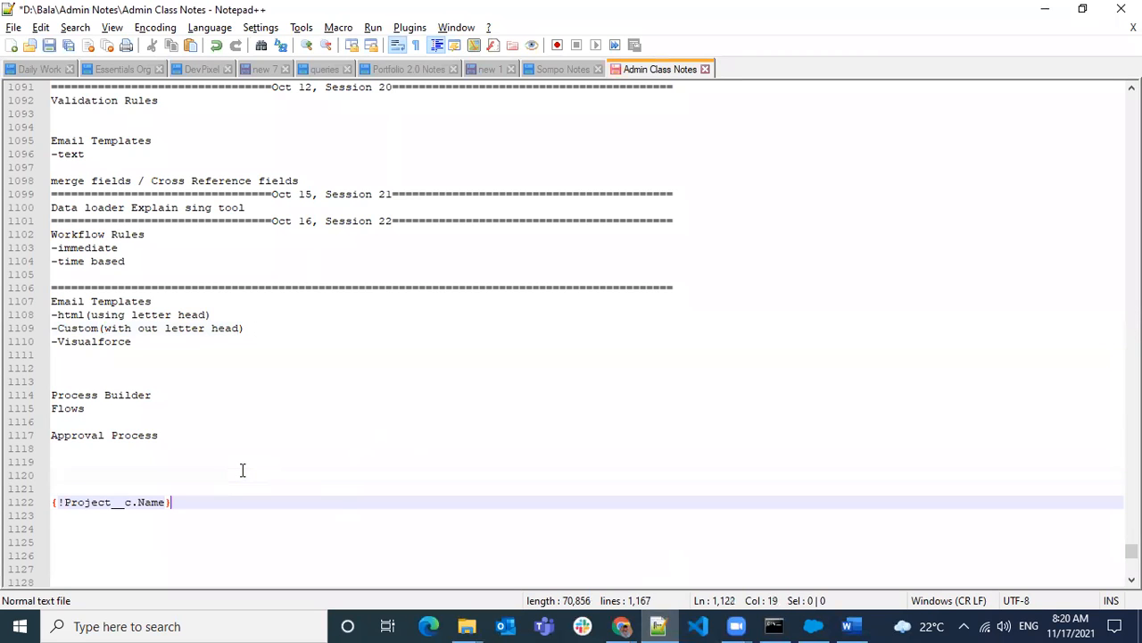
pyautogui.hotkey('shift', 'Up')
pyautogui.press('BackSpace')
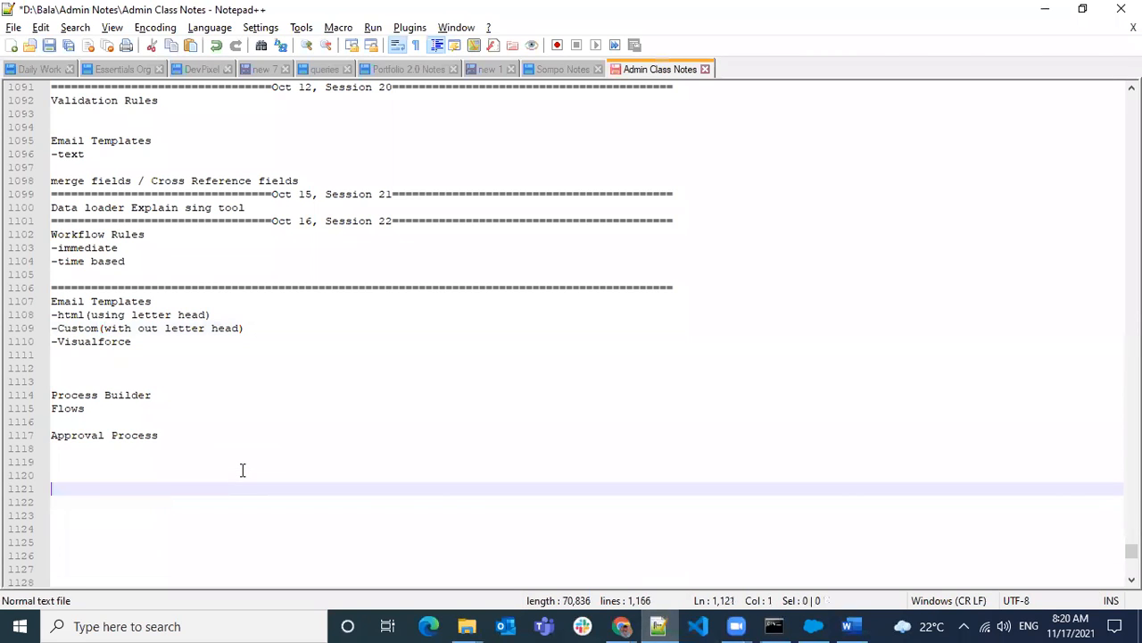
pyautogui.hotkey('alt', 'Tab')
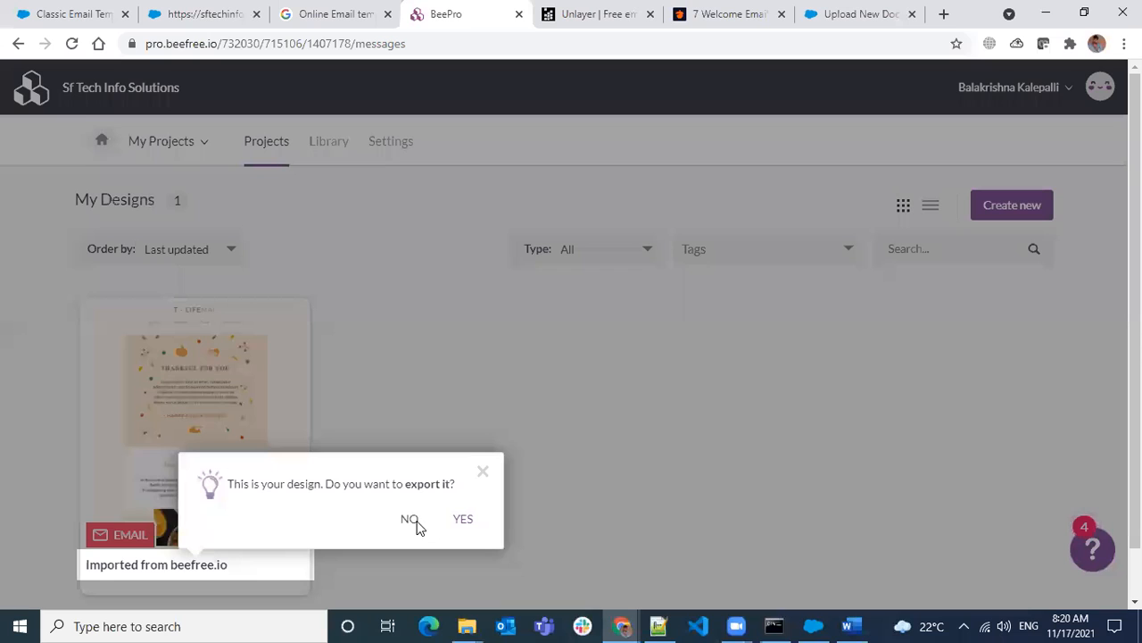
# Accept the export prompt and open the design imported from beefree.io for editing
pyautogui.click(462, 519)
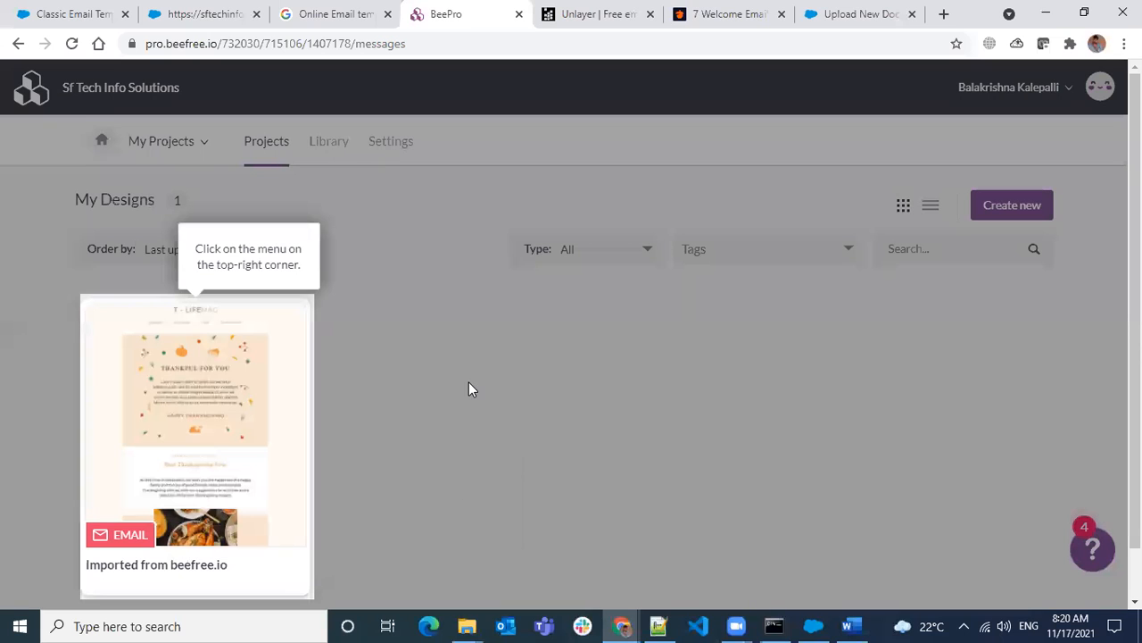
pyautogui.moveTo(189, 436)
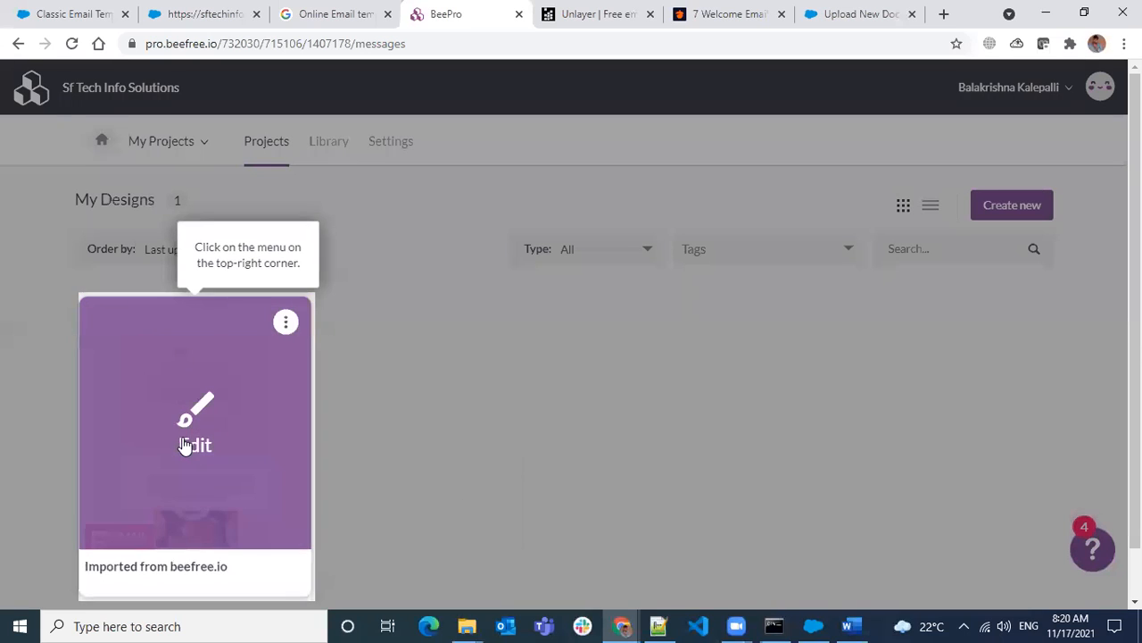
pyautogui.click(201, 415)
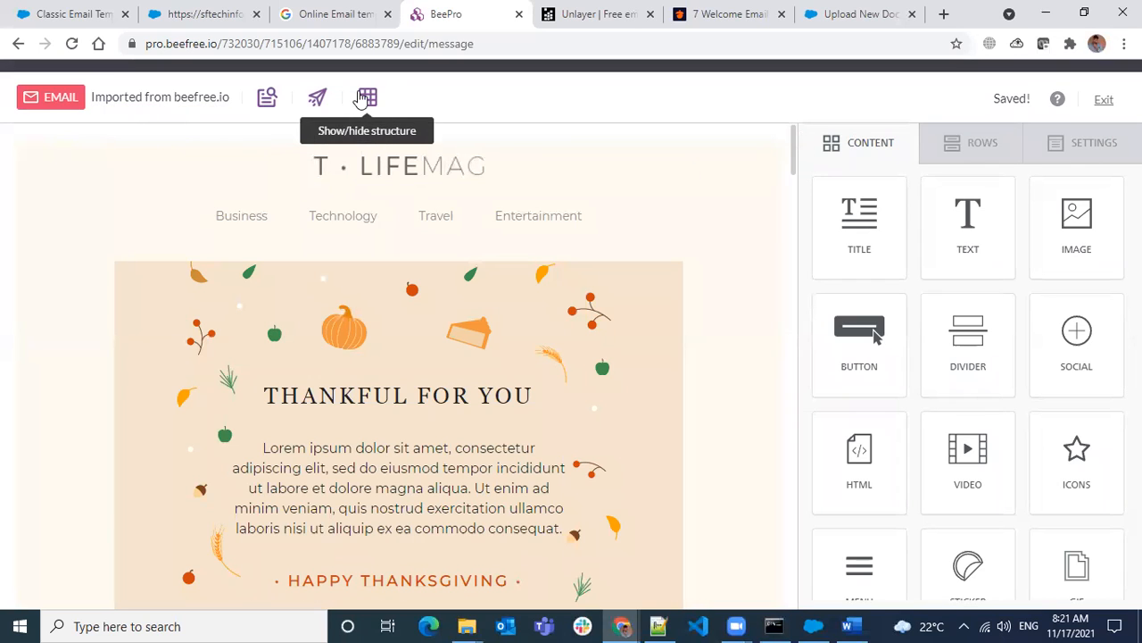
# Preview the Thanksgiving email in desktop mode, look through its content, and close the preview
pyautogui.click(269, 99)
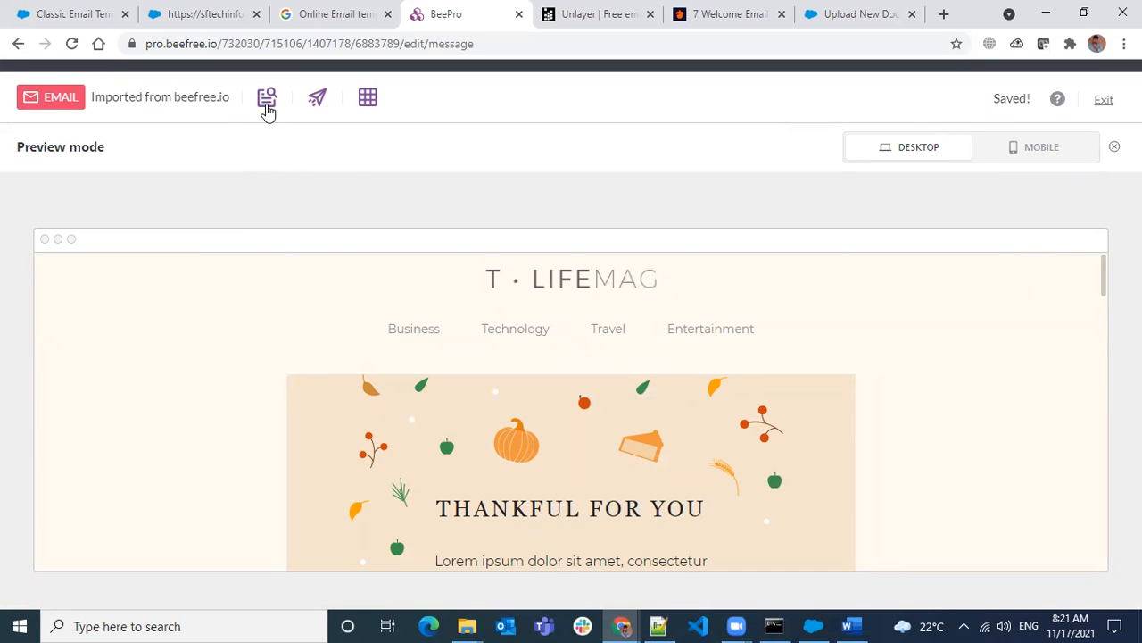
pyautogui.scroll(-1, 530, 336)
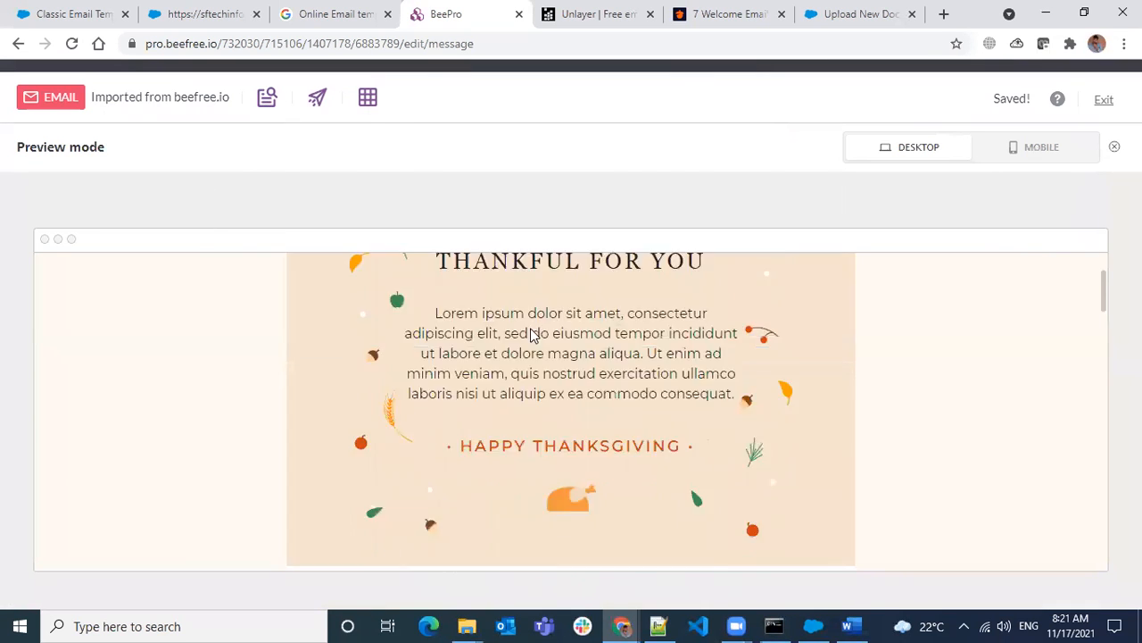
pyautogui.scroll(-15, 994, 390)
pyautogui.scroll(8, 997, 402)
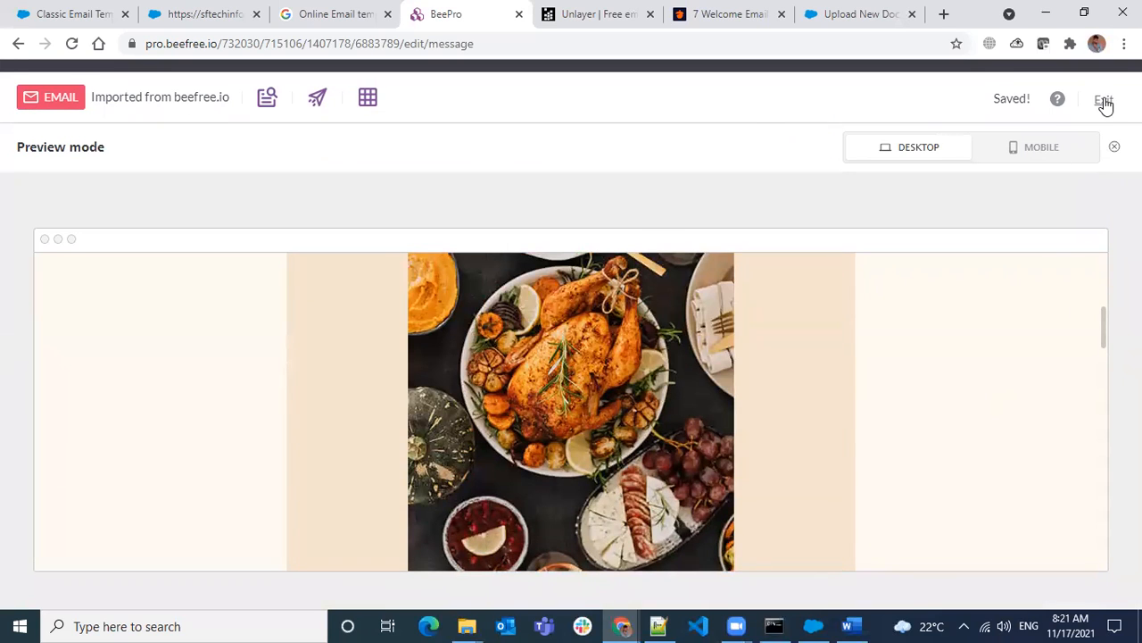
pyautogui.click(1115, 148)
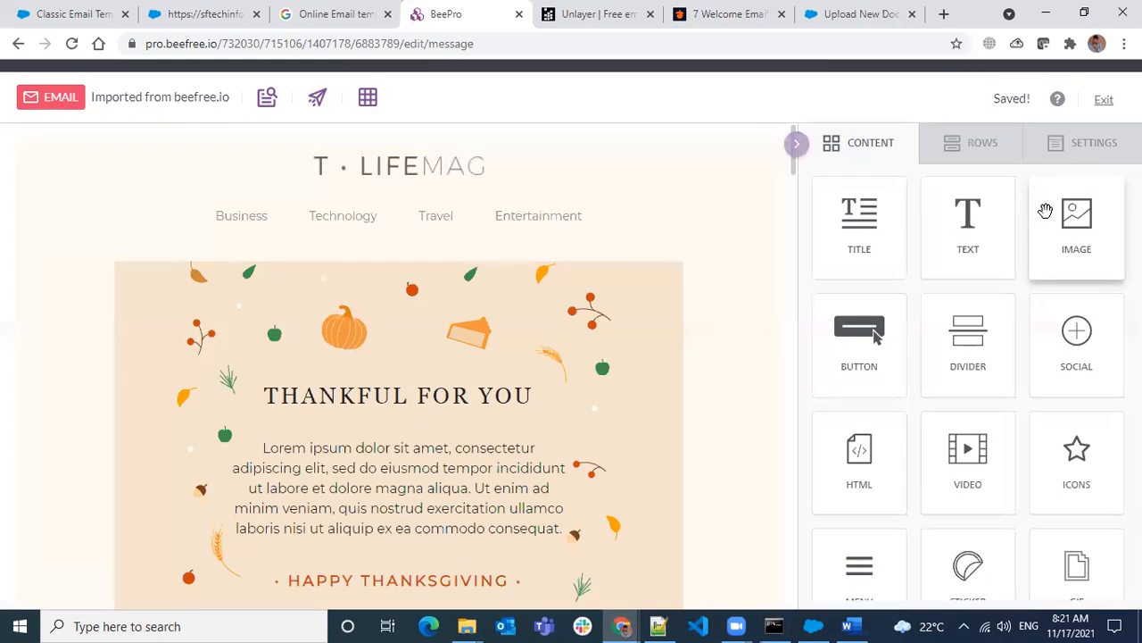
# Review the email's general settings, the available content blocks and the sections of the design
pyautogui.click(1101, 158)
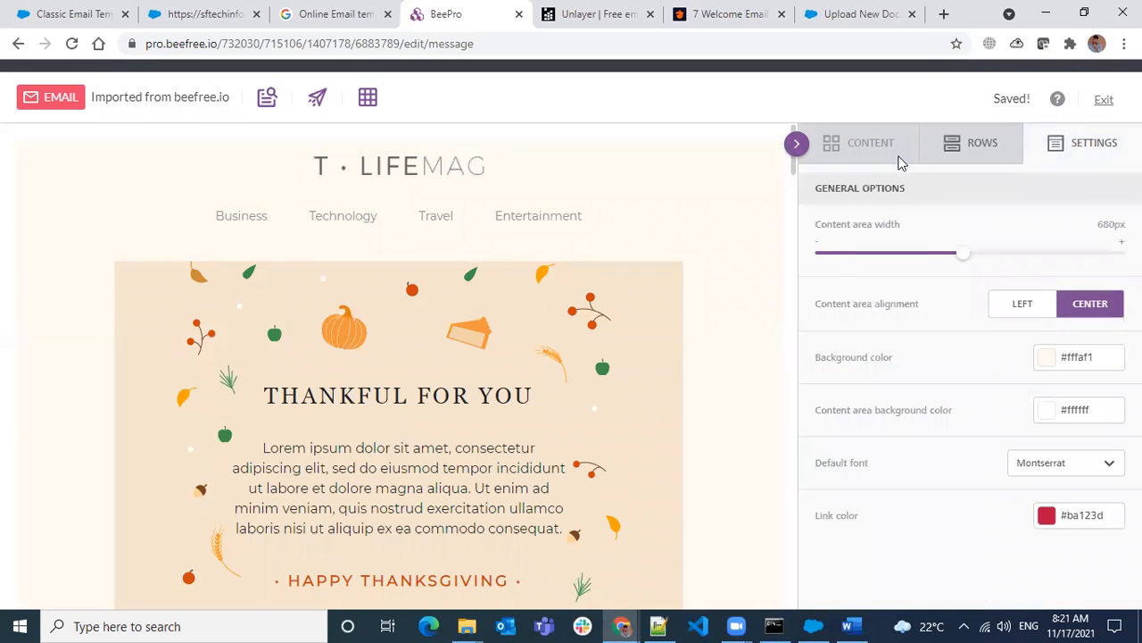
pyautogui.click(867, 148)
pyautogui.scroll(-1, 893, 321)
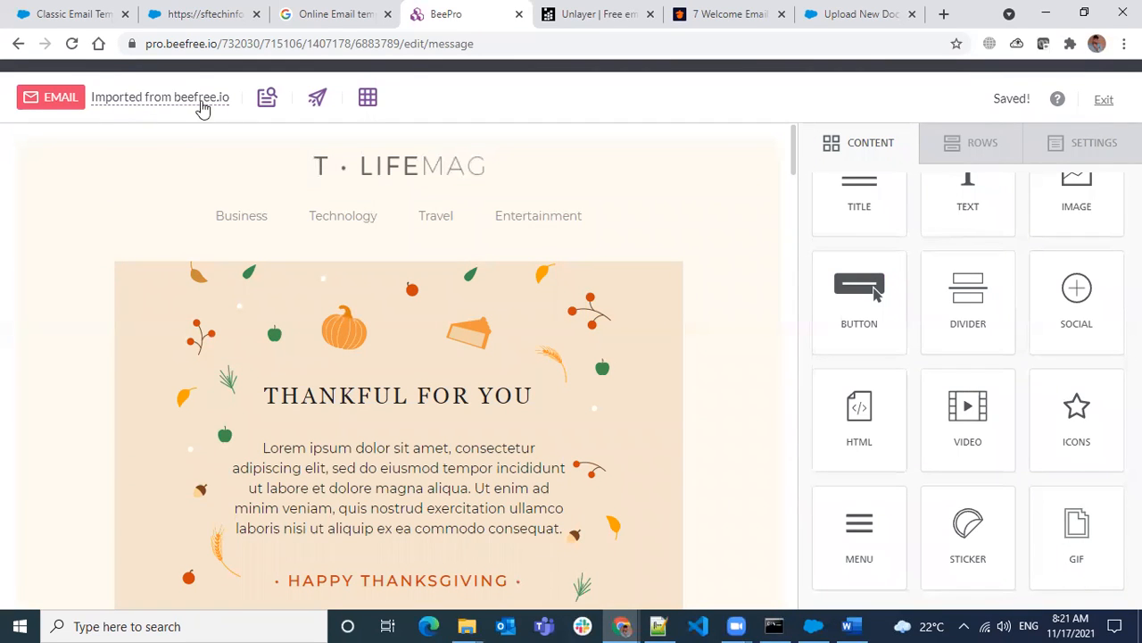
pyautogui.scroll(-6, 741, 285)
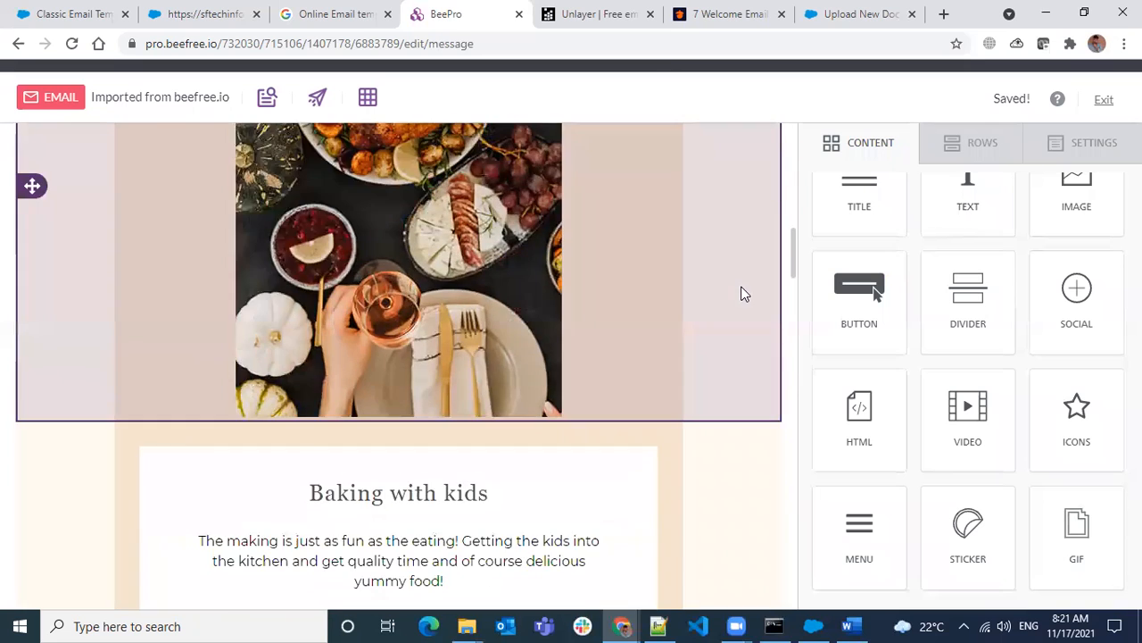
pyautogui.scroll(-4, 740, 293)
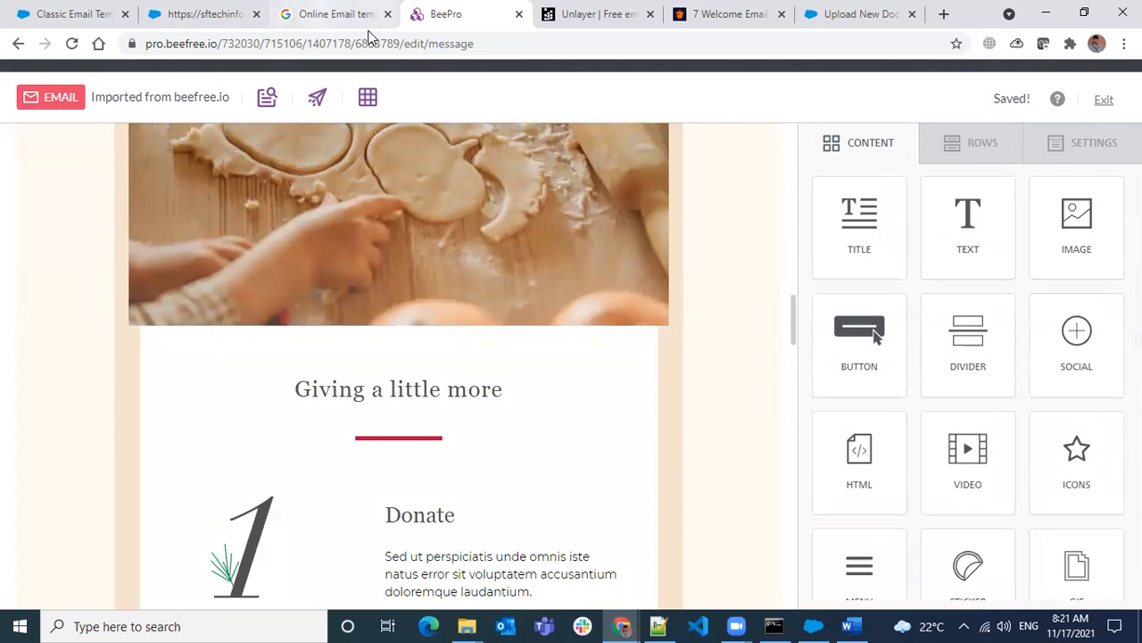
# Go to the beefree.io home page, browse its ready-made email templates and open the Back to School Sale template
pyautogui.click(335, 14)
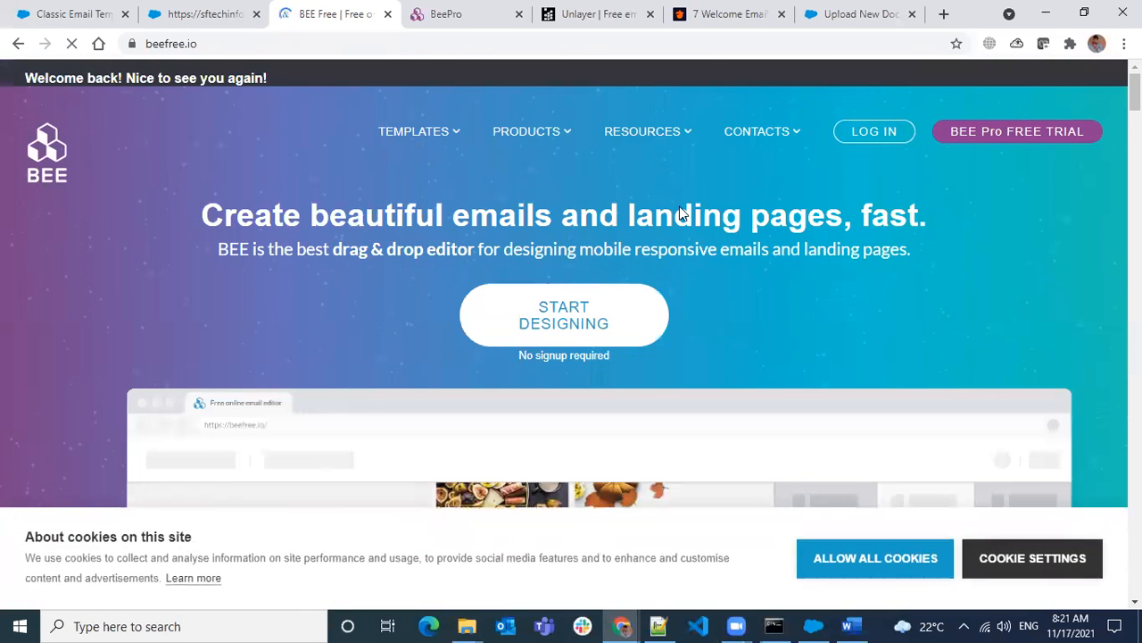
pyautogui.scroll(-5, 679, 206)
pyautogui.scroll(-6, 690, 246)
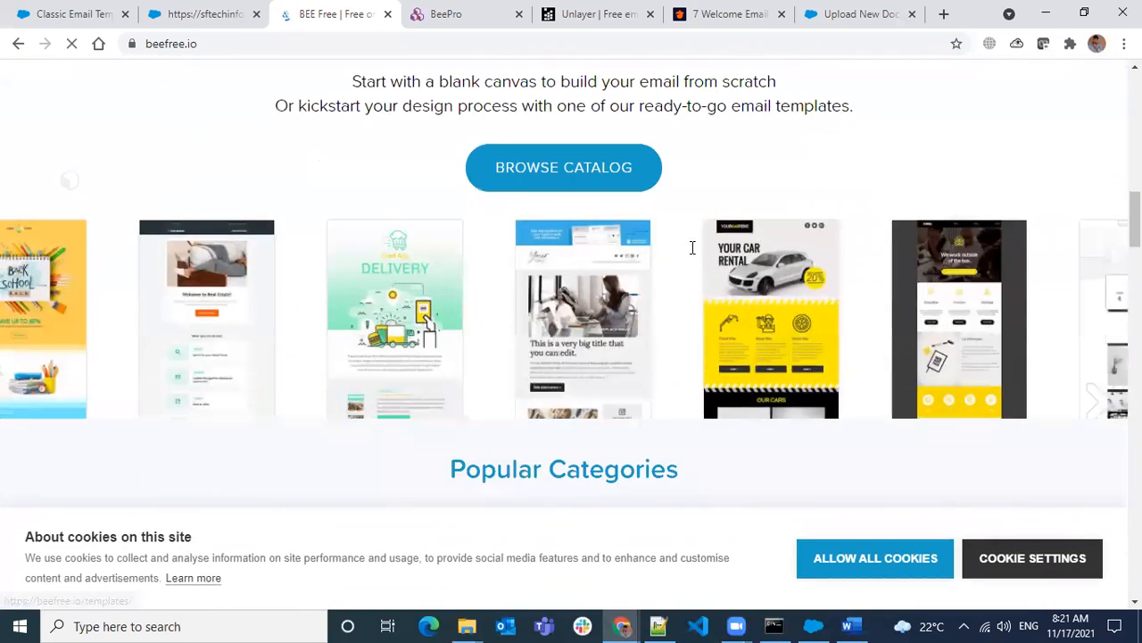
pyautogui.scroll(-1, 690, 256)
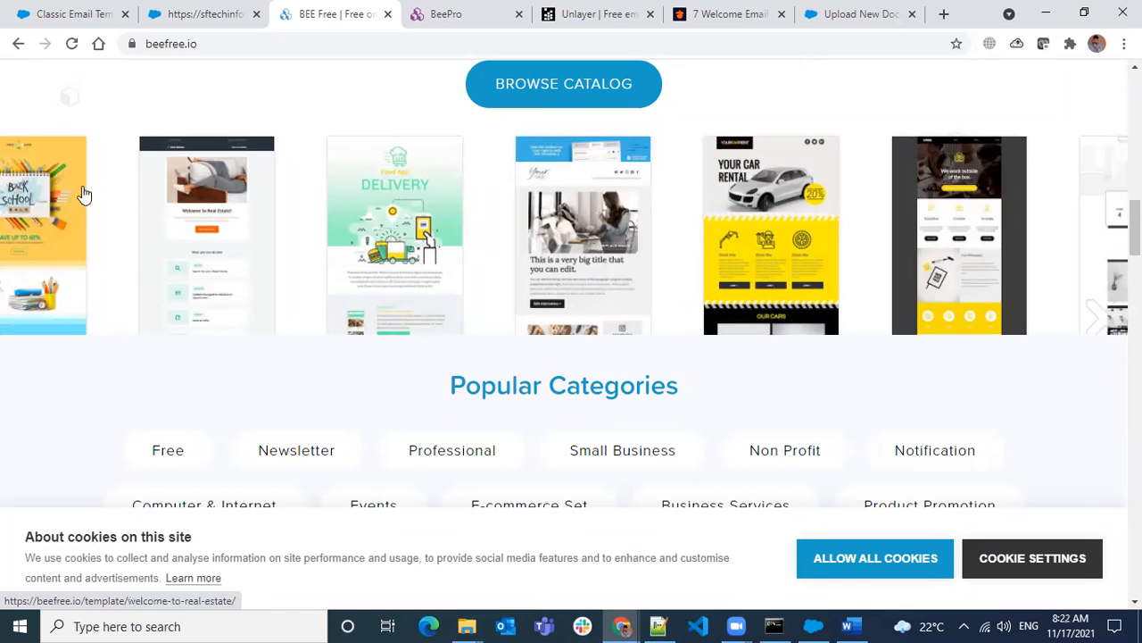
pyautogui.click(58, 195)
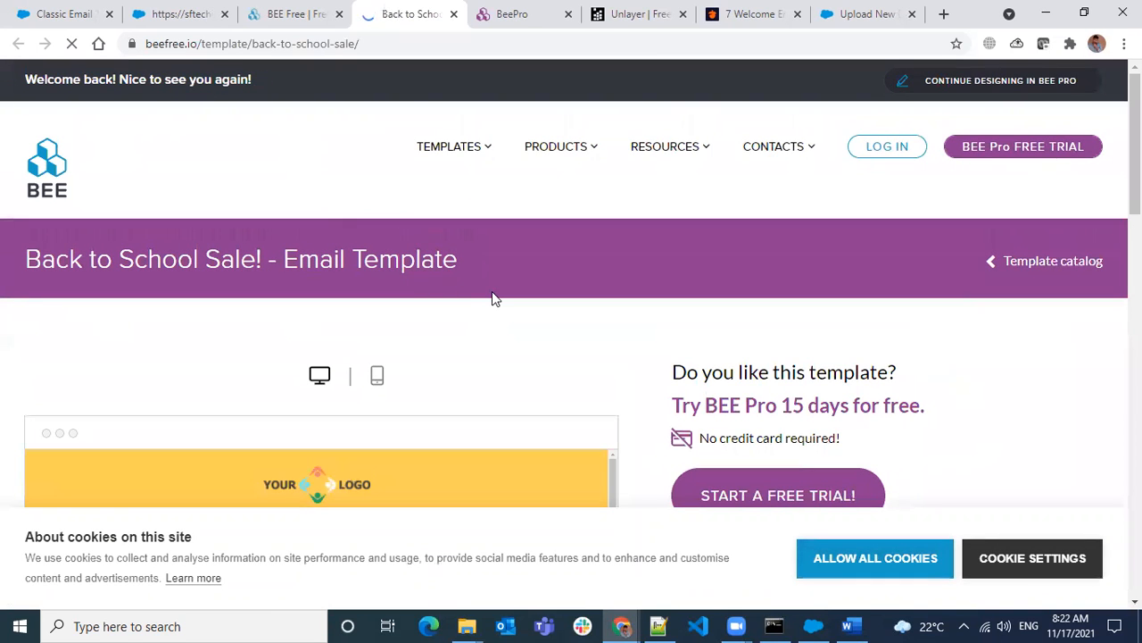
# Examine the Back to School Sale template's page, including its design preview, availability, categories, tags and description
pyautogui.scroll(-2, 566, 306)
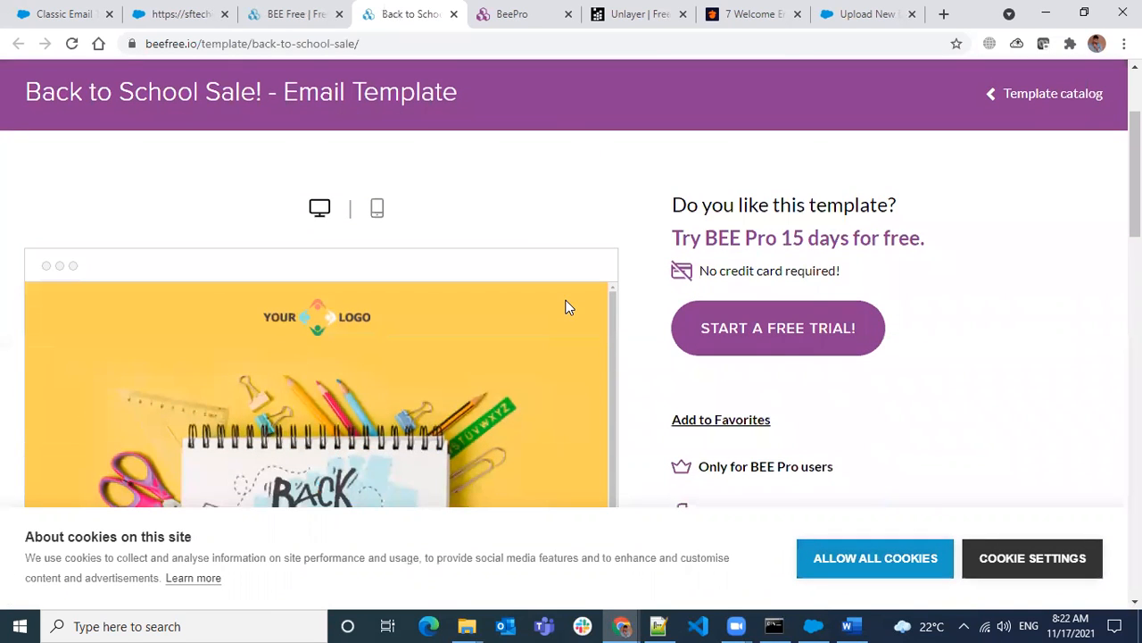
pyautogui.scroll(-2, 827, 327)
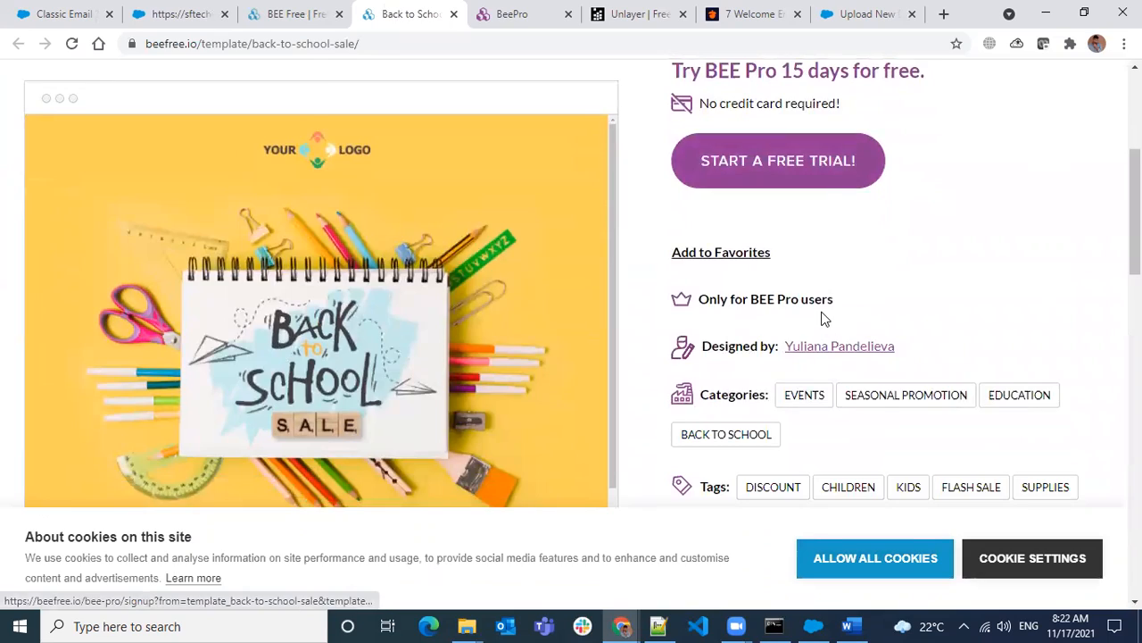
pyautogui.scroll(2, 823, 320)
pyautogui.scroll(-3, 757, 325)
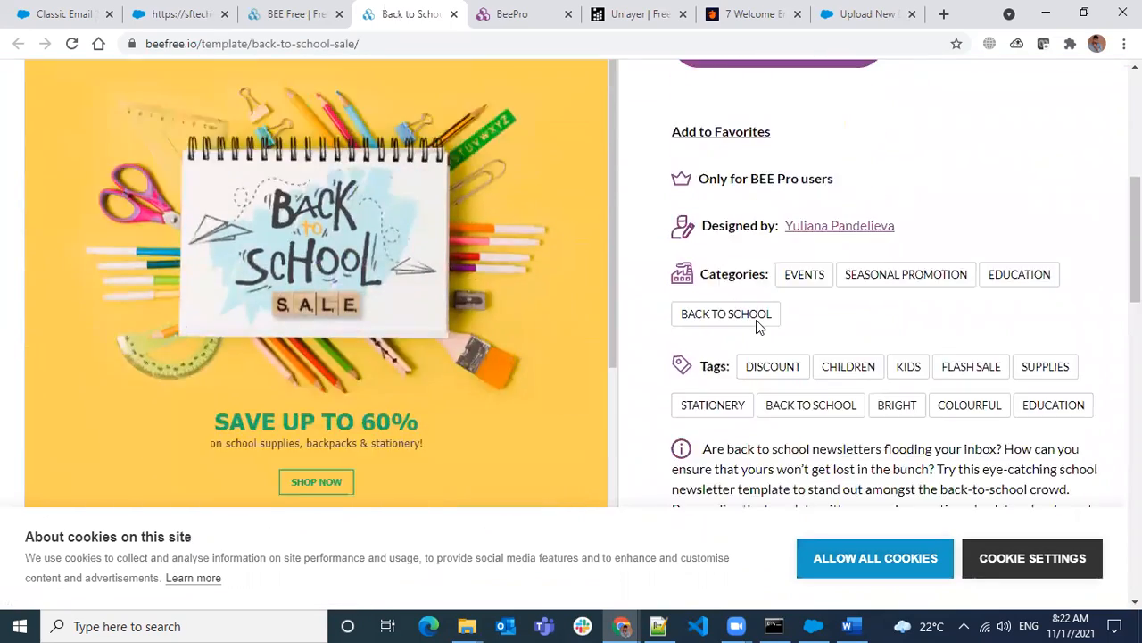
pyautogui.scroll(-7, 756, 320)
pyautogui.scroll(5, 755, 327)
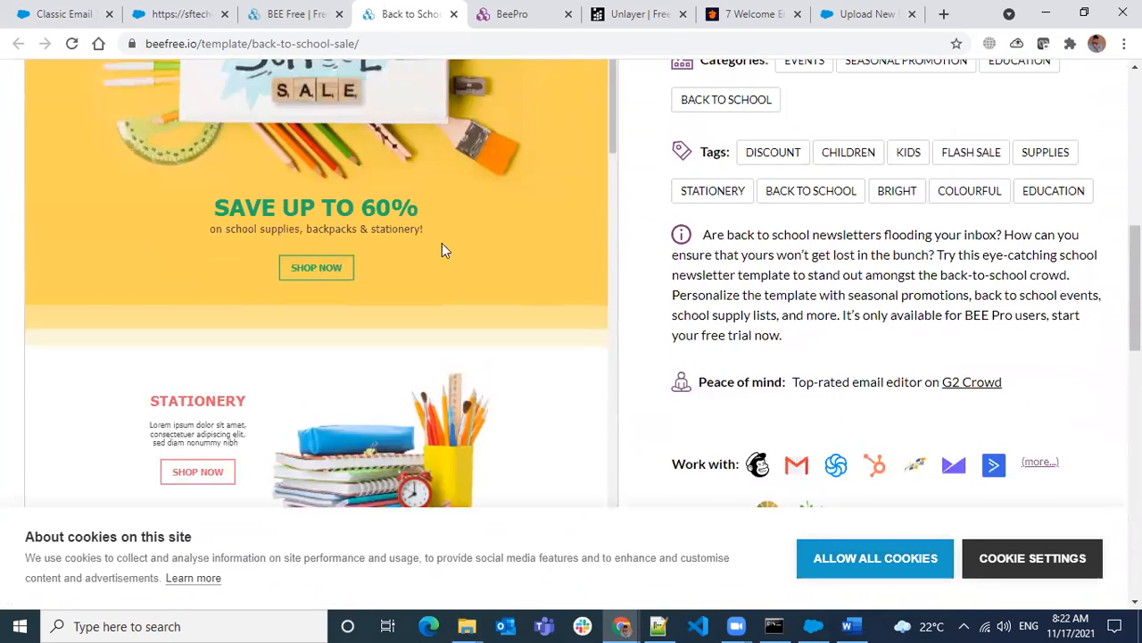
pyautogui.scroll(5, 475, 225)
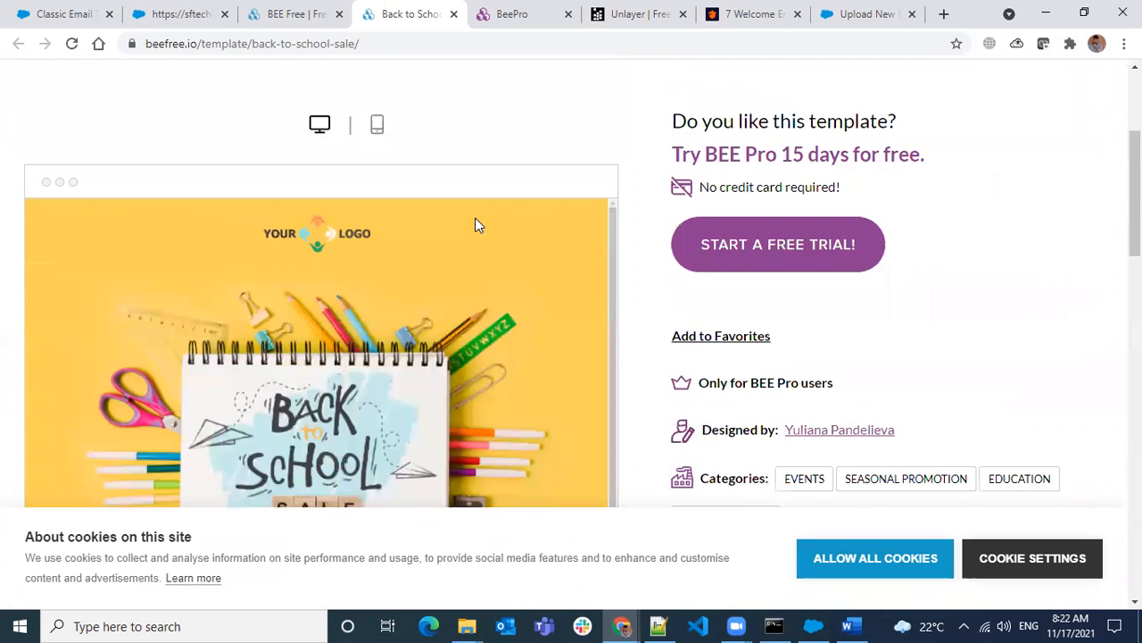
pyautogui.scroll(3, 475, 225)
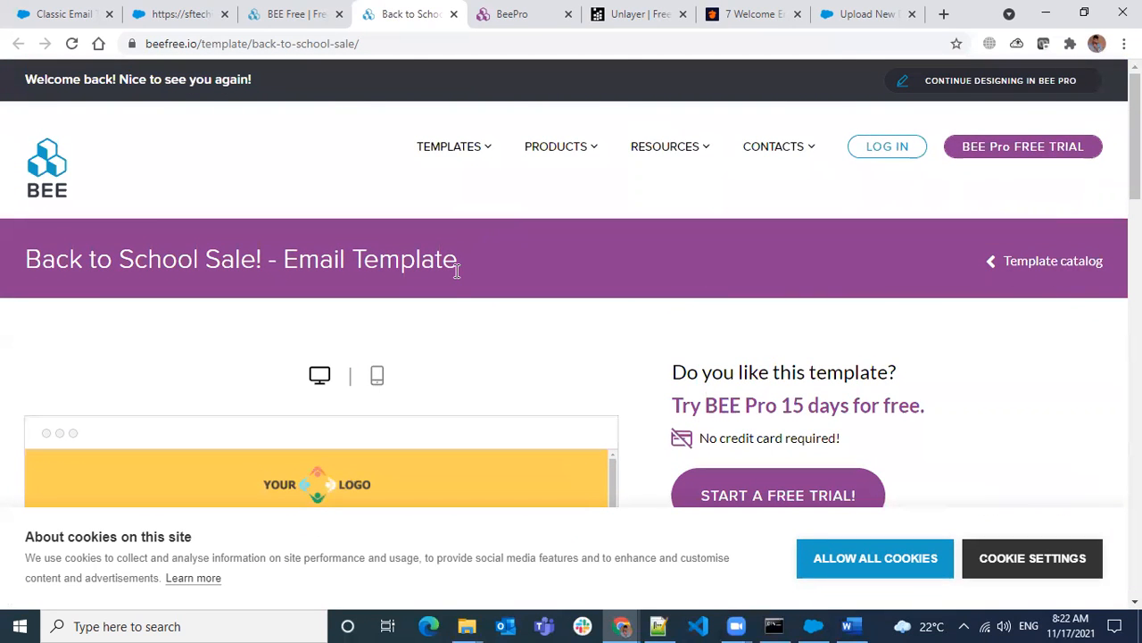
pyautogui.scroll(-3, 452, 272)
pyautogui.doubleClick(318, 243)
pyautogui.scroll(-1, 498, 237)
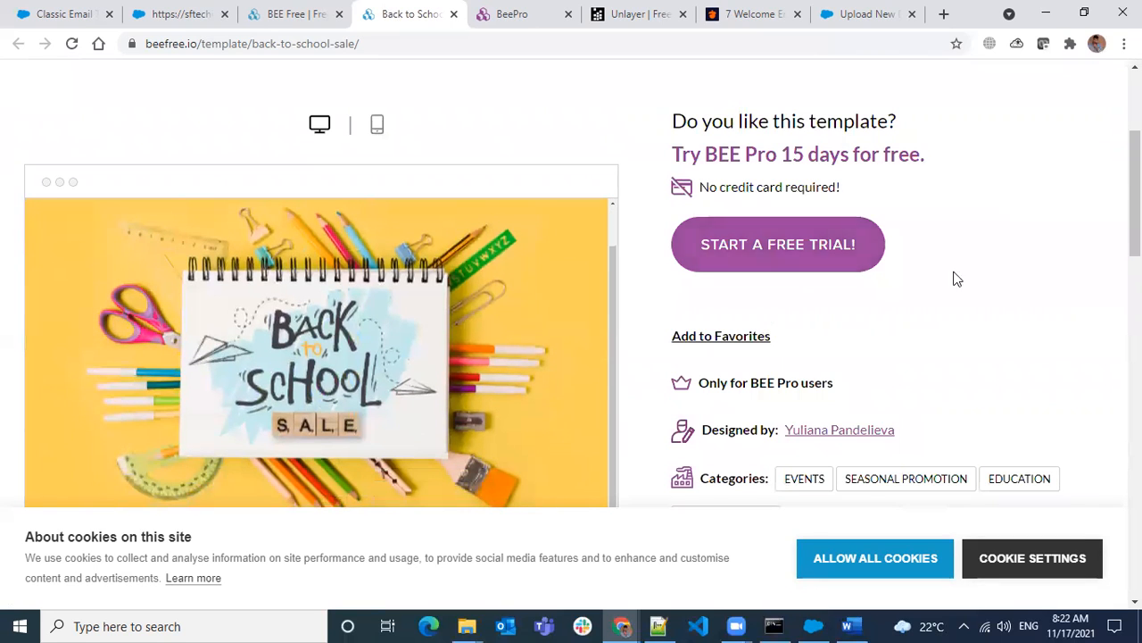
pyautogui.scroll(-2, 972, 273)
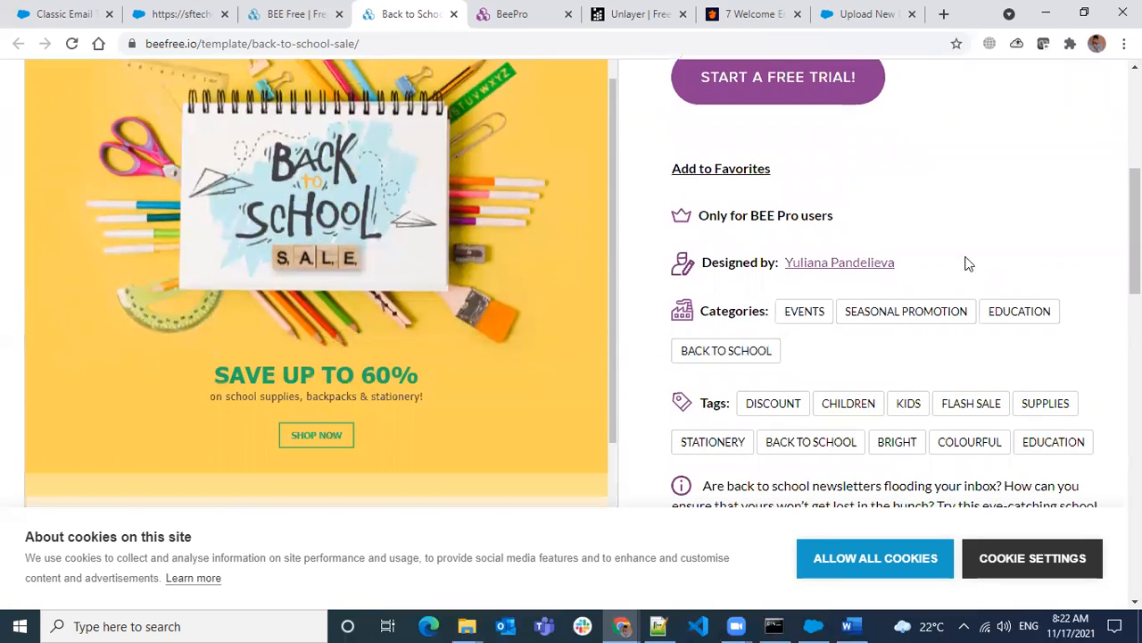
# Open the BEE Pro free trial sign-up for the Back to School Sale template and review the registration fields
pyautogui.click(785, 101)
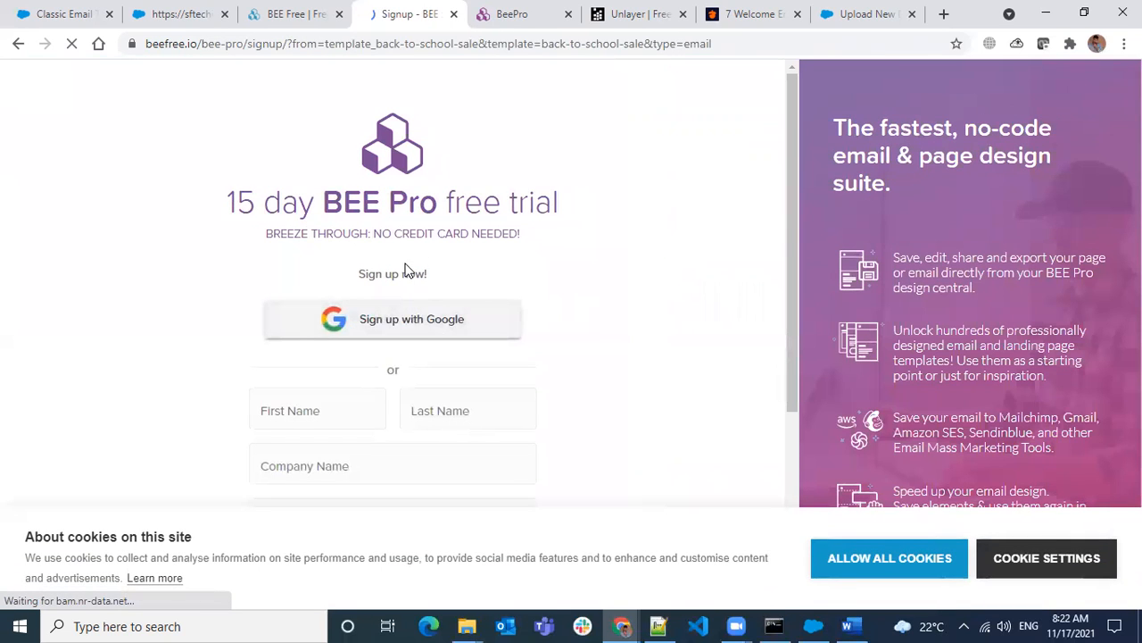
pyautogui.scroll(-3, 604, 309)
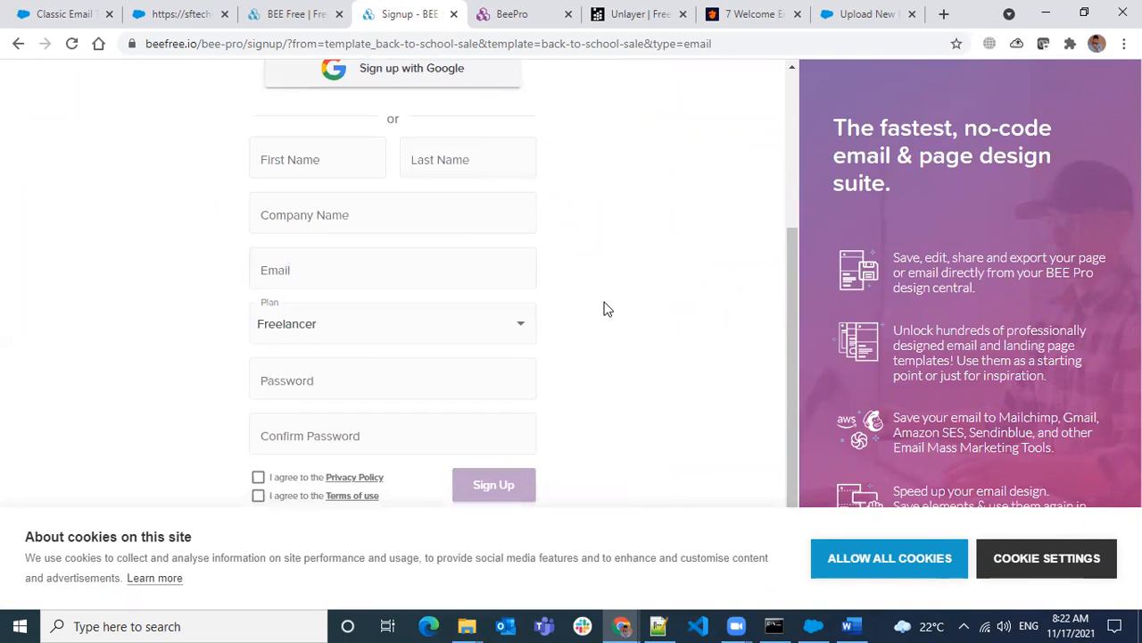
pyautogui.scroll(-1, 604, 309)
pyautogui.scroll(4, 656, 266)
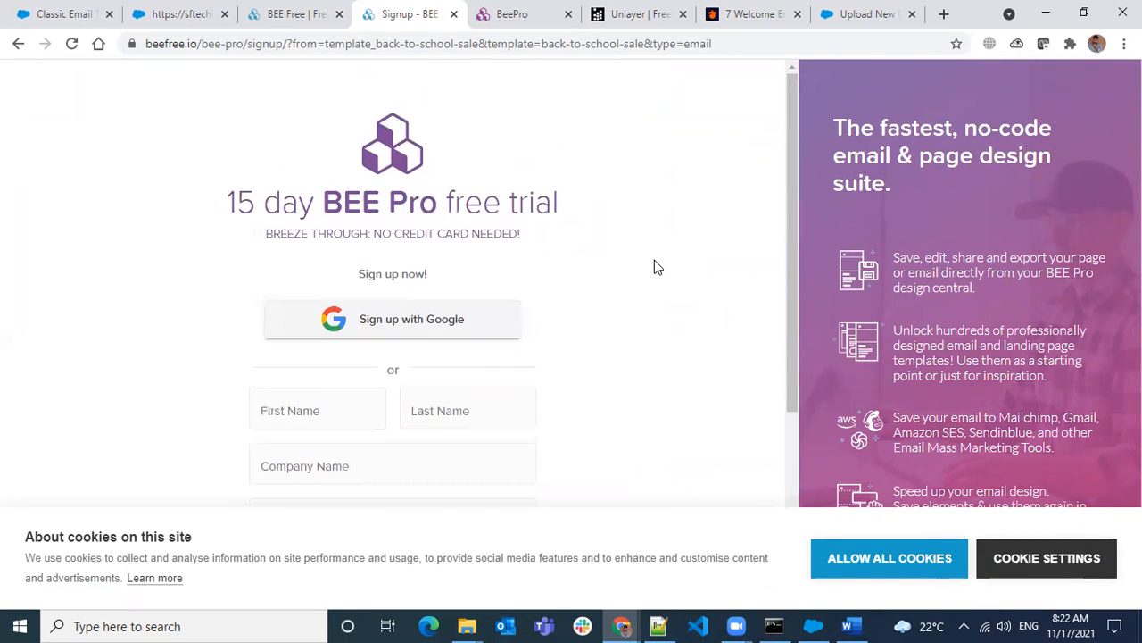
# Close the BEE Free home page and the trial sign-up page to return to the email editor
pyautogui.click(335, 27)
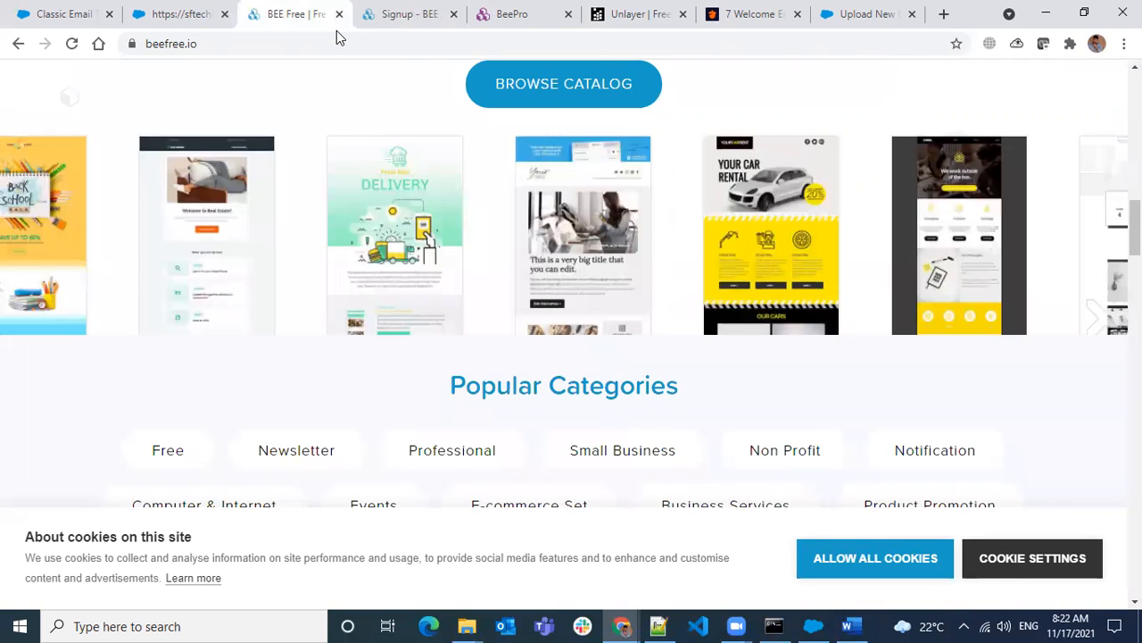
pyautogui.click(339, 14)
pyautogui.click(339, 14)
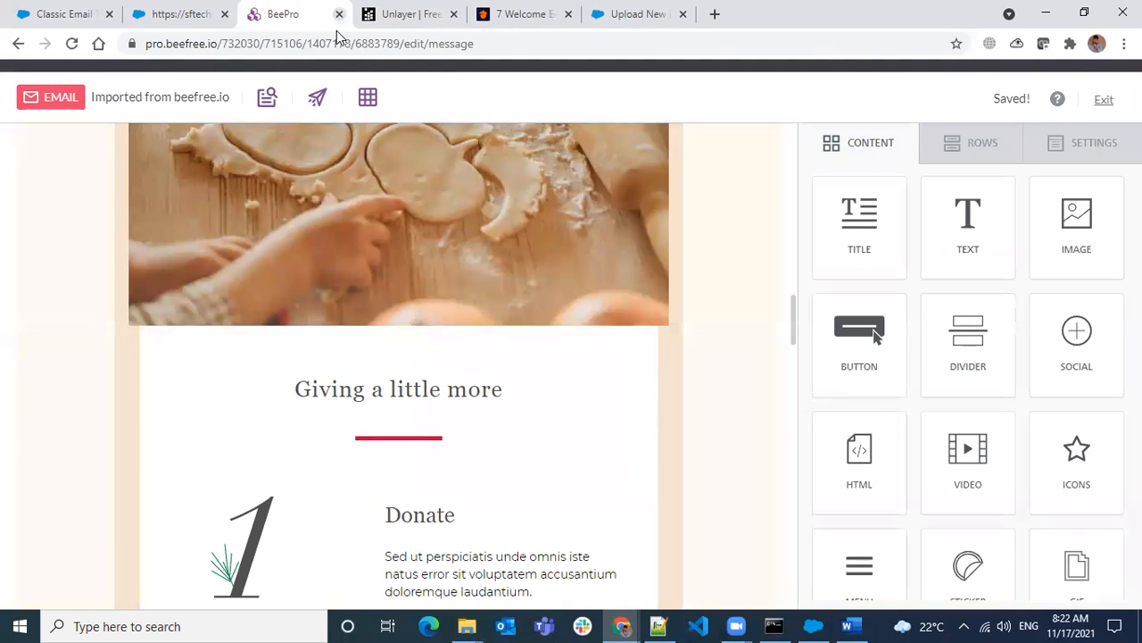
pyautogui.click(1106, 143)
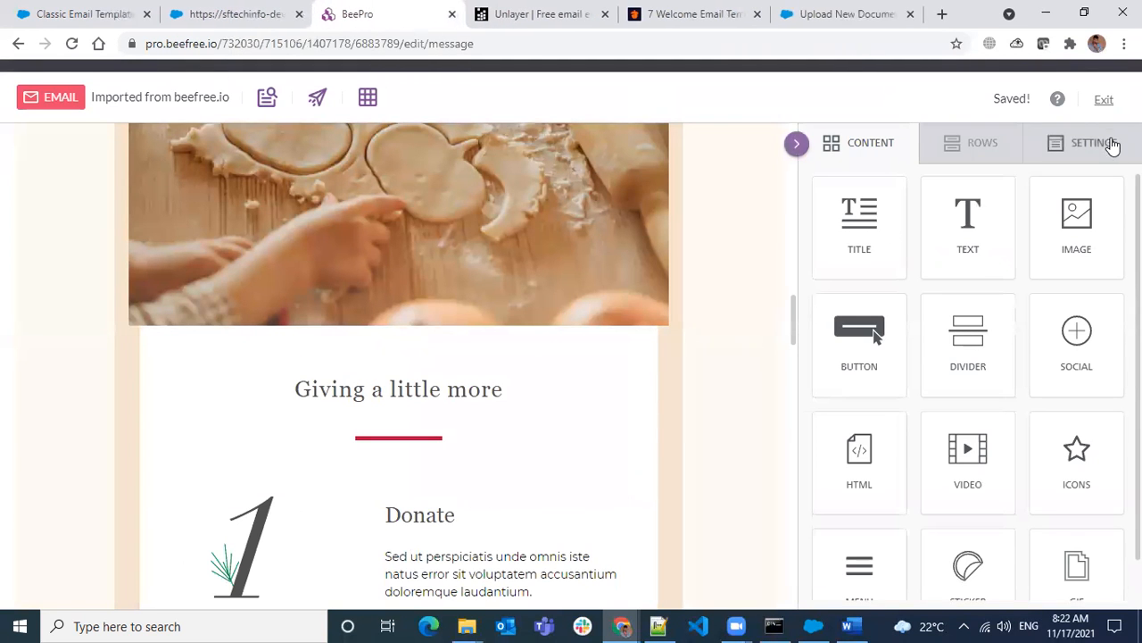
pyautogui.click(977, 147)
pyautogui.click(868, 150)
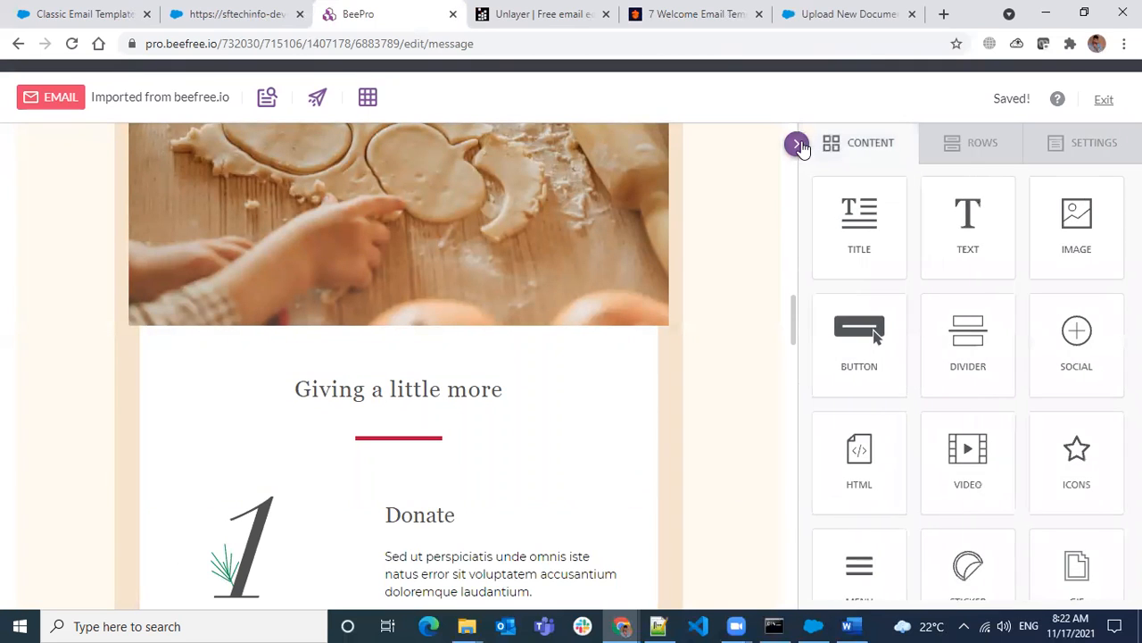
# Collapse the editor's side panel and look through the email design at full width
pyautogui.click(797, 145)
pyautogui.scroll(-10, 750, 291)
pyautogui.scroll(-5, 1111, 427)
pyautogui.scroll(15, 1111, 424)
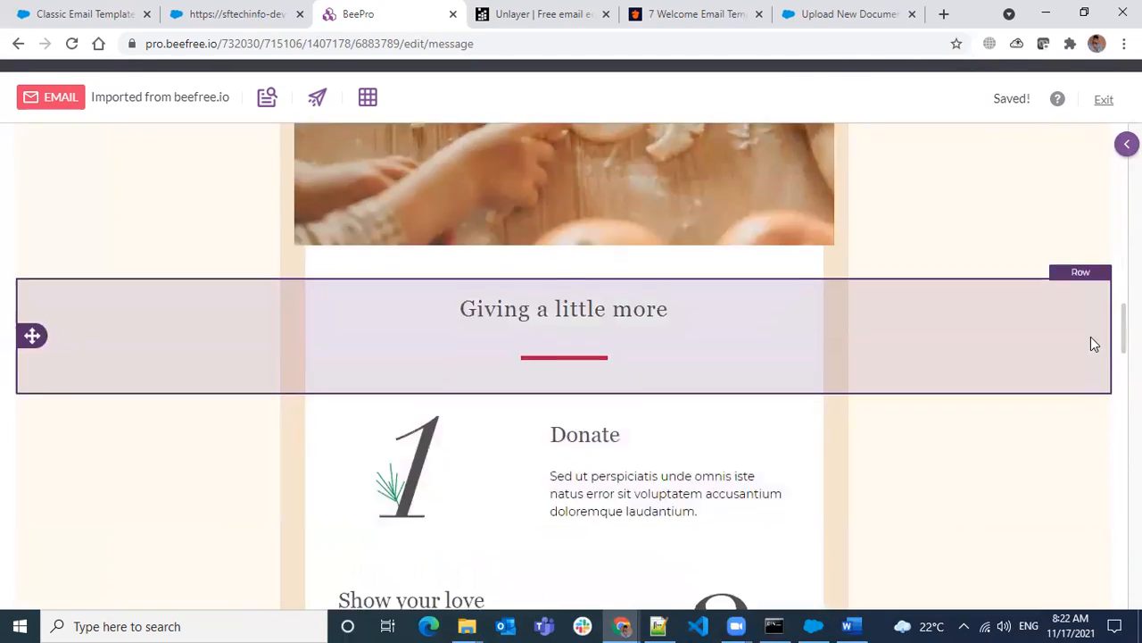
# Return to the start of the email design and look at the options in the BEE account menu
pyautogui.scroll(10, 1091, 337)
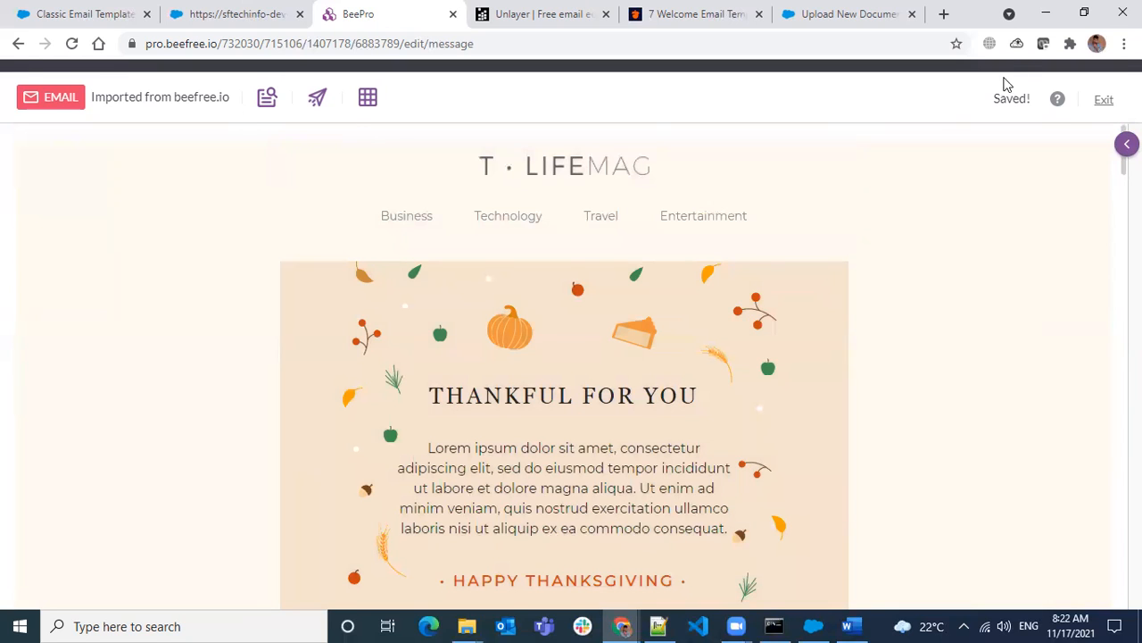
pyautogui.moveTo(1074, 73)
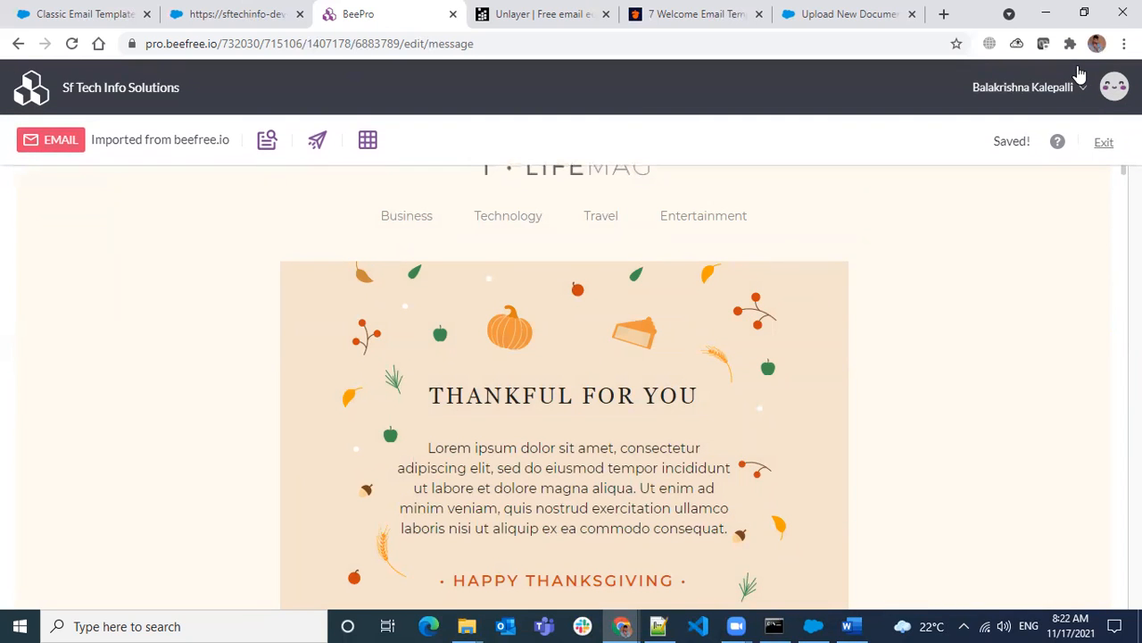
pyautogui.click(1113, 85)
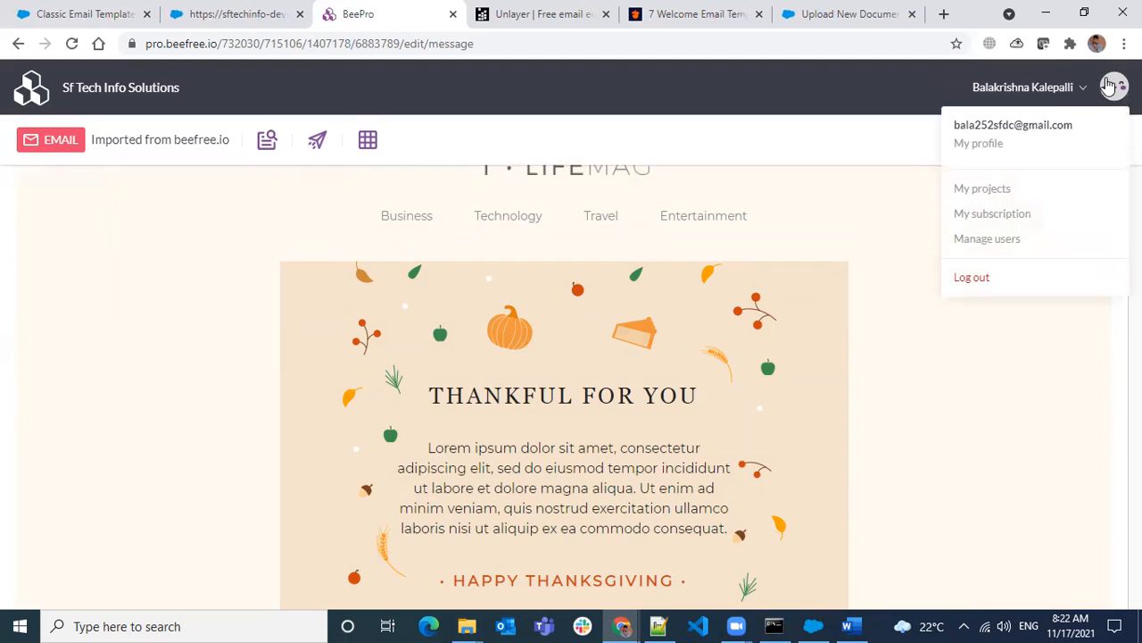
pyautogui.click(1039, 95)
pyautogui.click(1081, 92)
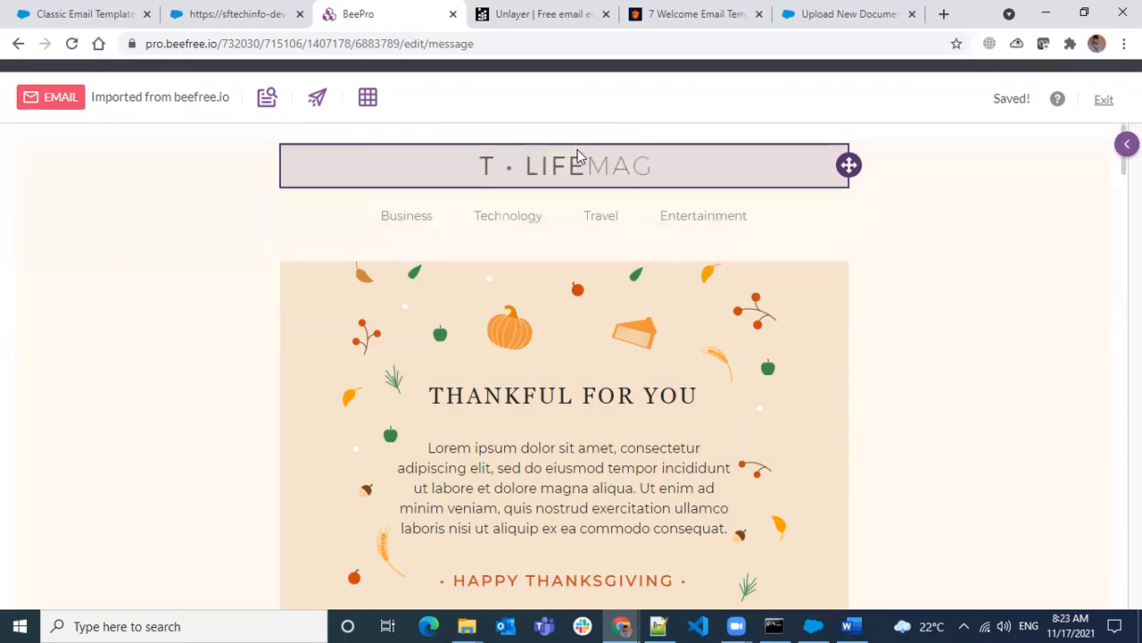
# Review the Send test email form, close it without sending, and look through the email in desktop preview mode
pyautogui.click(324, 100)
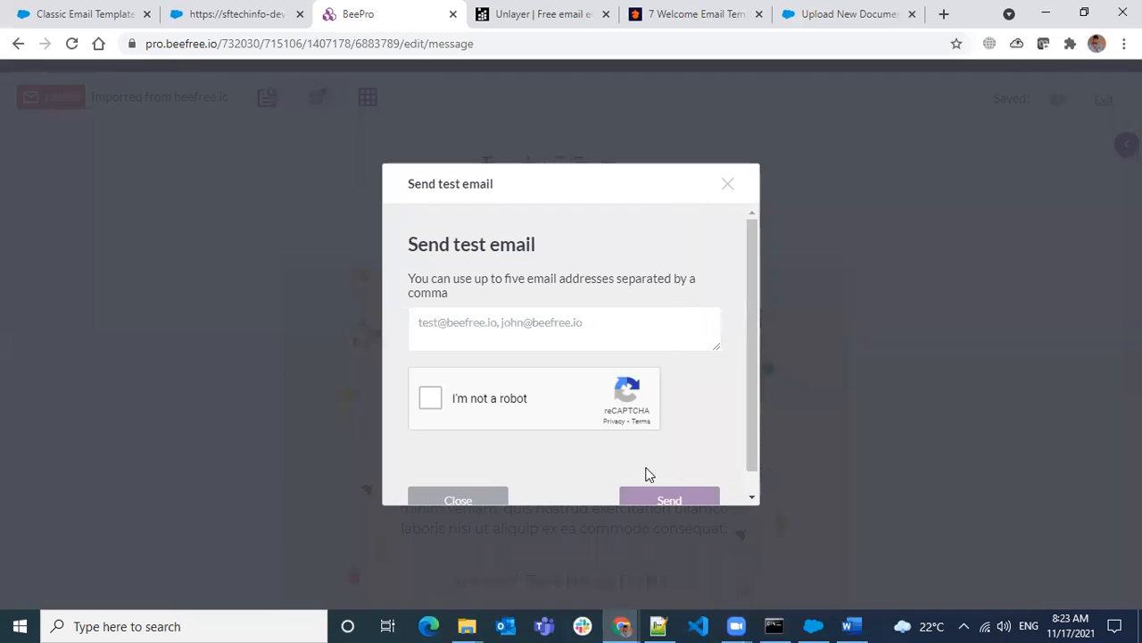
pyautogui.click(478, 499)
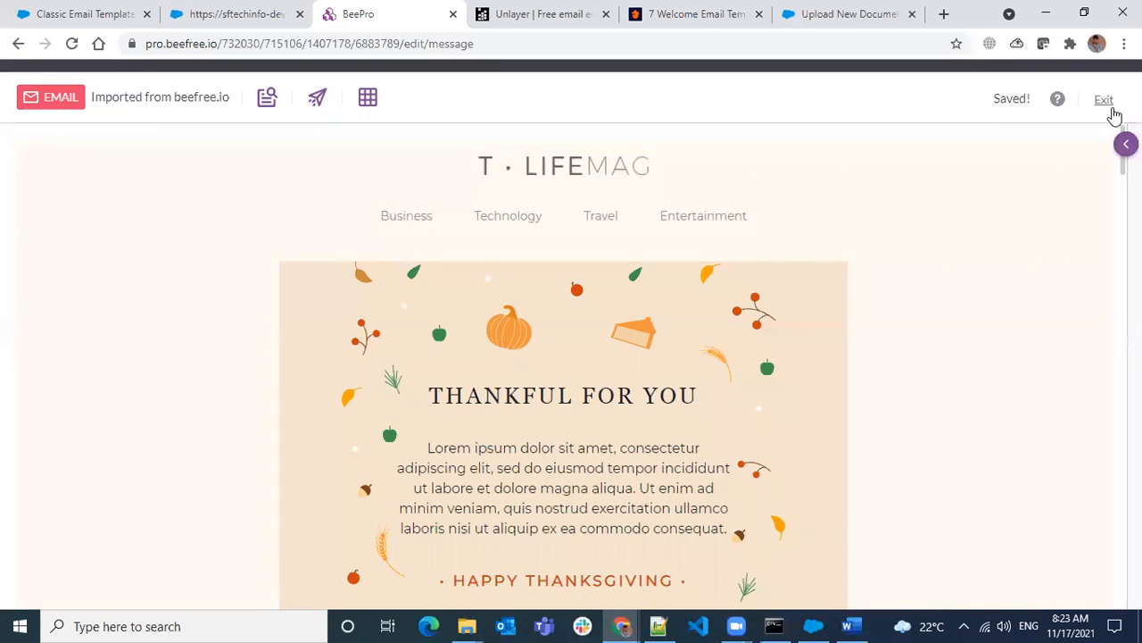
pyautogui.click(270, 98)
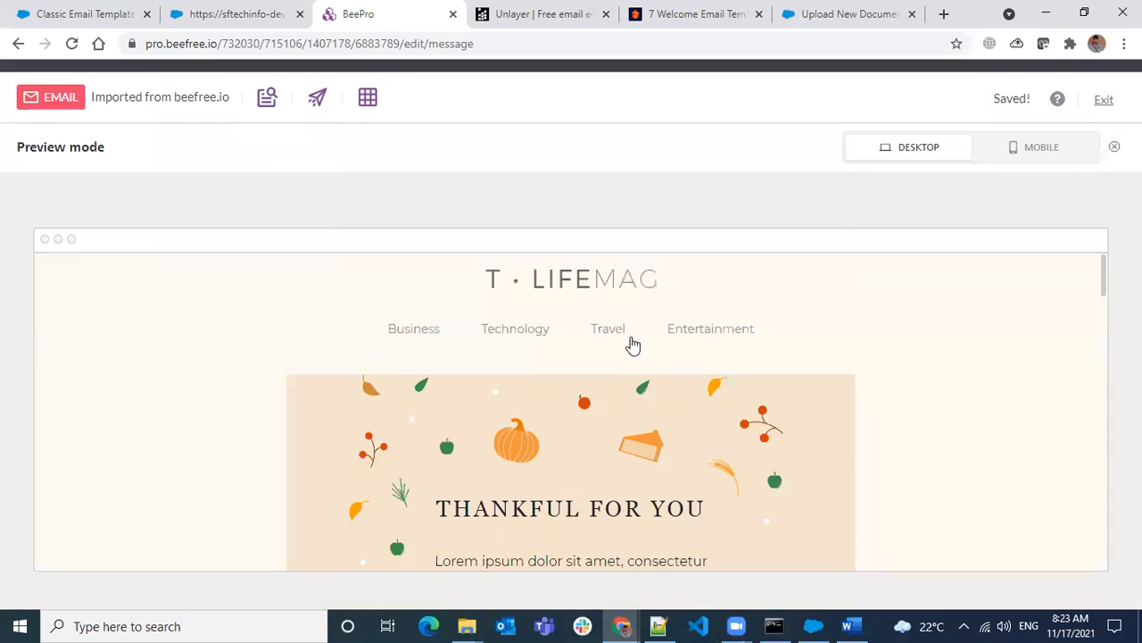
pyautogui.scroll(-5, 953, 342)
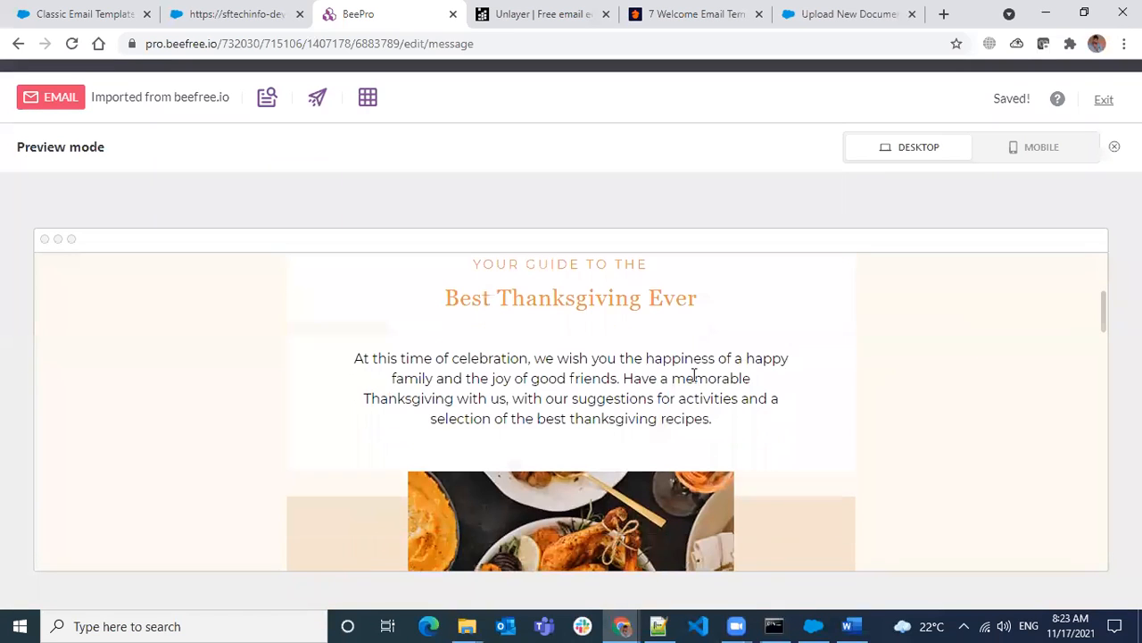
# Look over the blank Word document, the Salesforce template's HTML version step, the BEE preview and the Unlayer home page
pyautogui.click(864, 623)
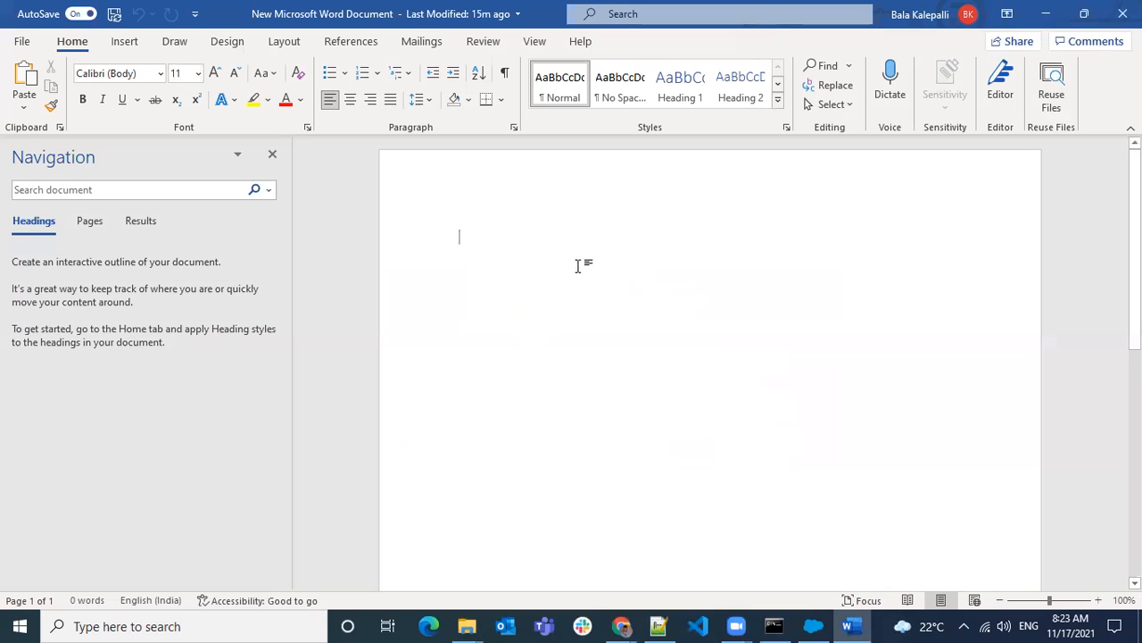
pyautogui.hotkey('alt', 'Tab')
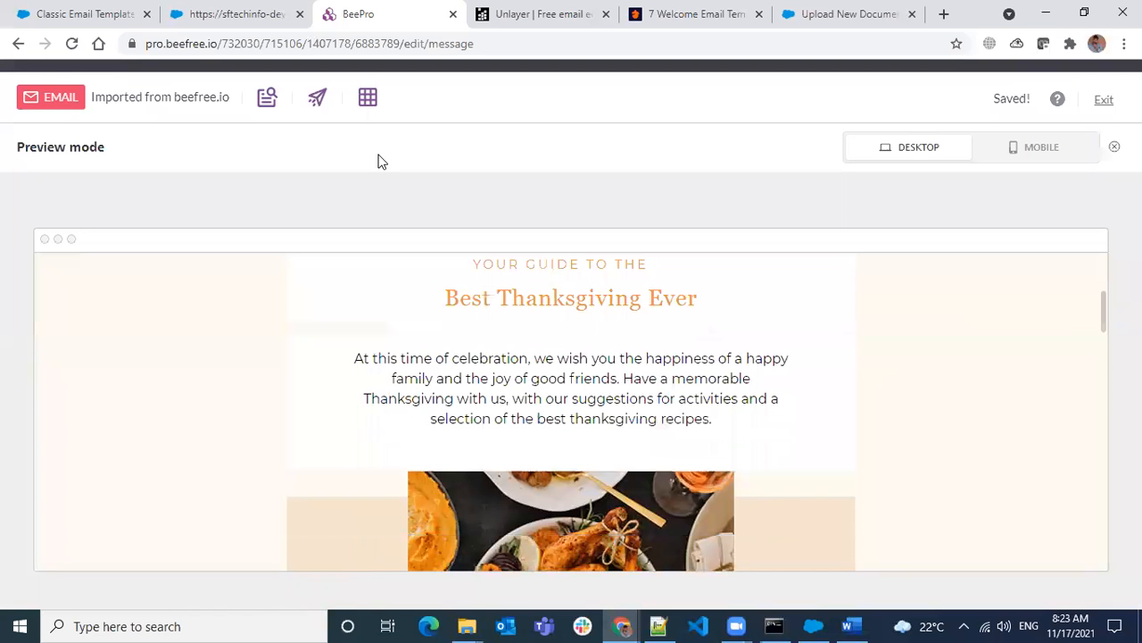
pyautogui.click(98, 26)
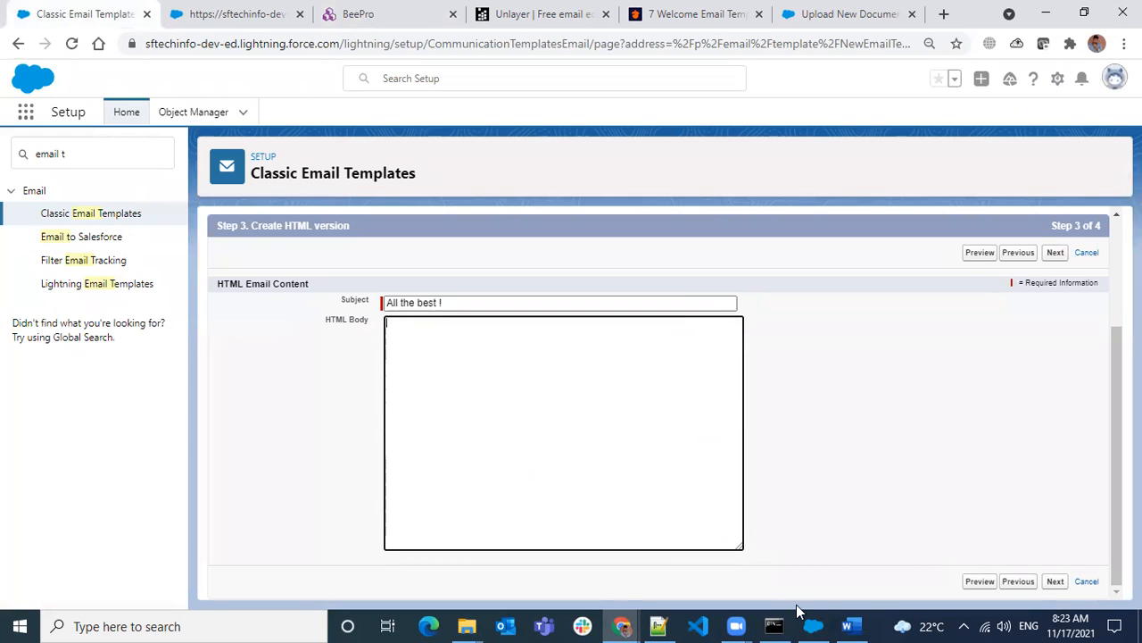
pyautogui.click(440, 25)
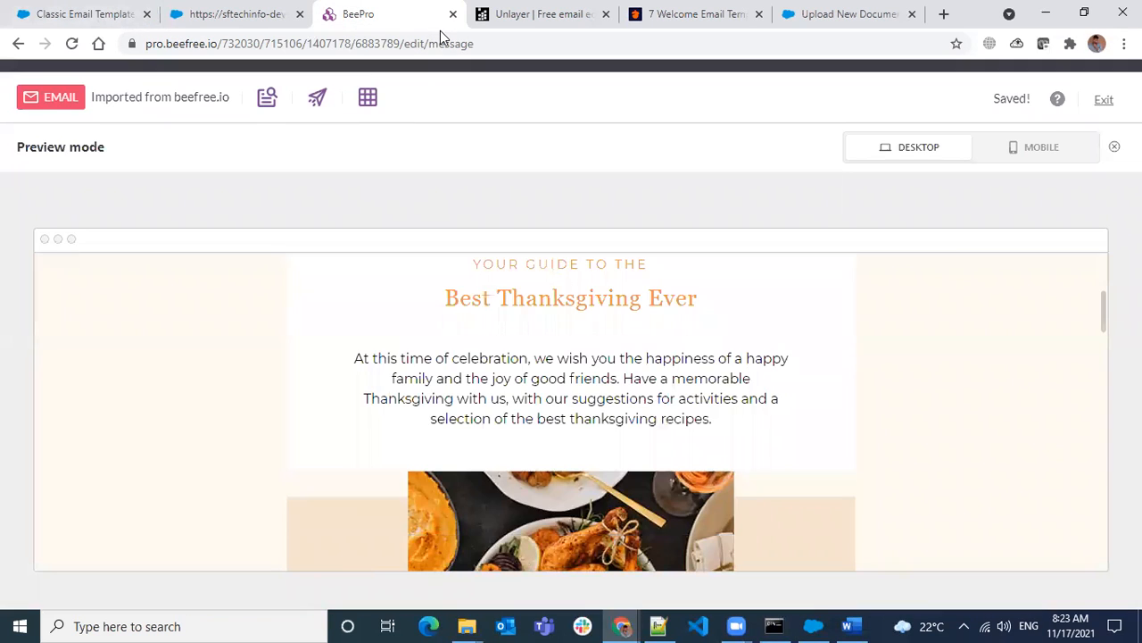
pyautogui.hotkey('ctrl', 'Tab')
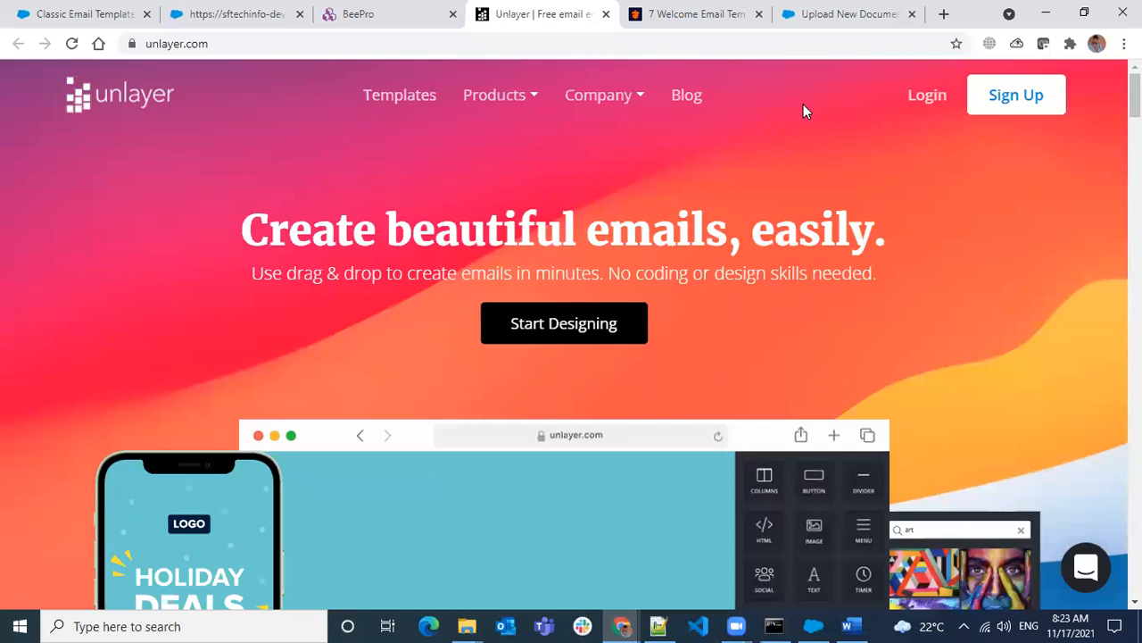
# Paste the free trial welcome template text from the Nutshell blog into the HTML Body of the Salesforce email template
pyautogui.hotkey('ctrl', 'Tab')
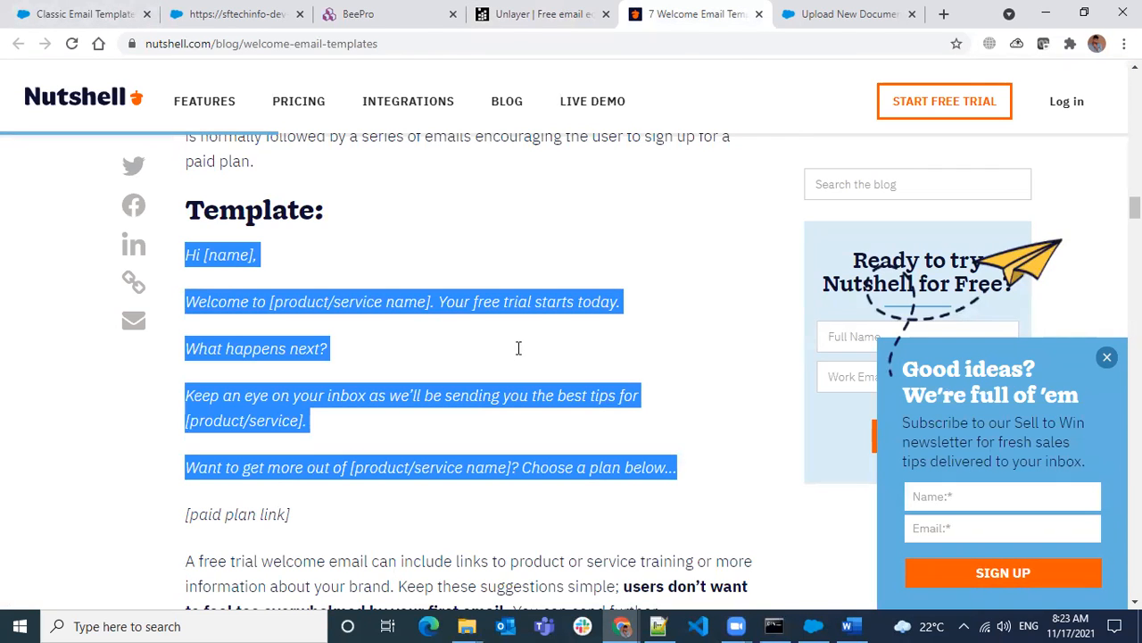
pyautogui.hotkey('ctrl', '1')
pyautogui.scroll(2, 642, 434)
pyautogui.scroll(-2, 648, 444)
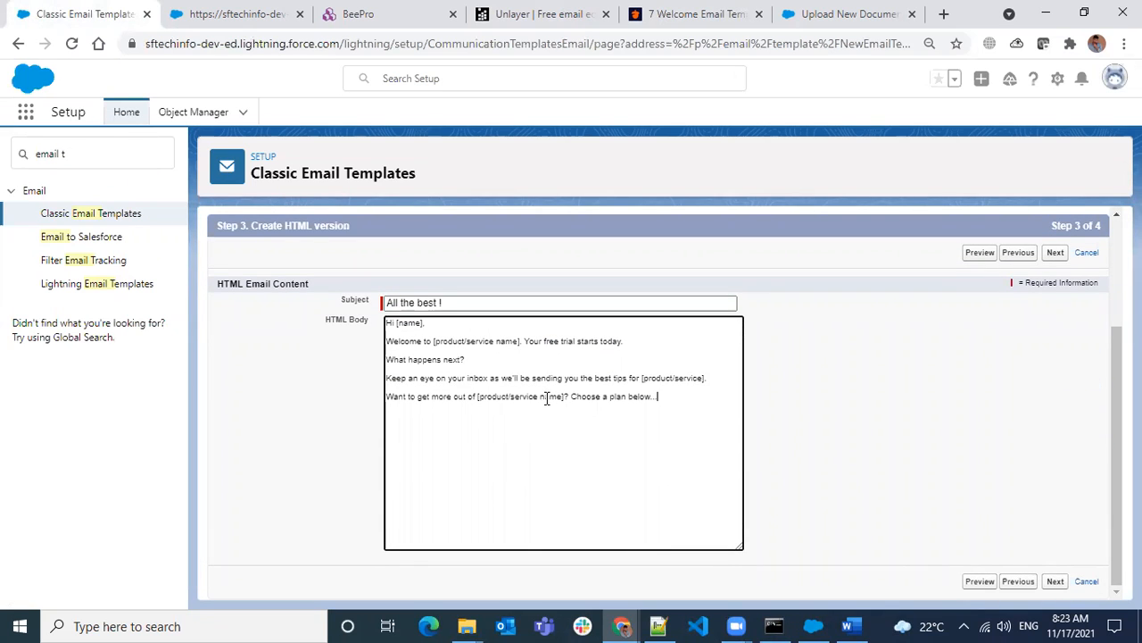
# Leave the BEE editor page and search Google for "word to html converter"
pyautogui.click(361, 15)
pyautogui.click(259, 46)
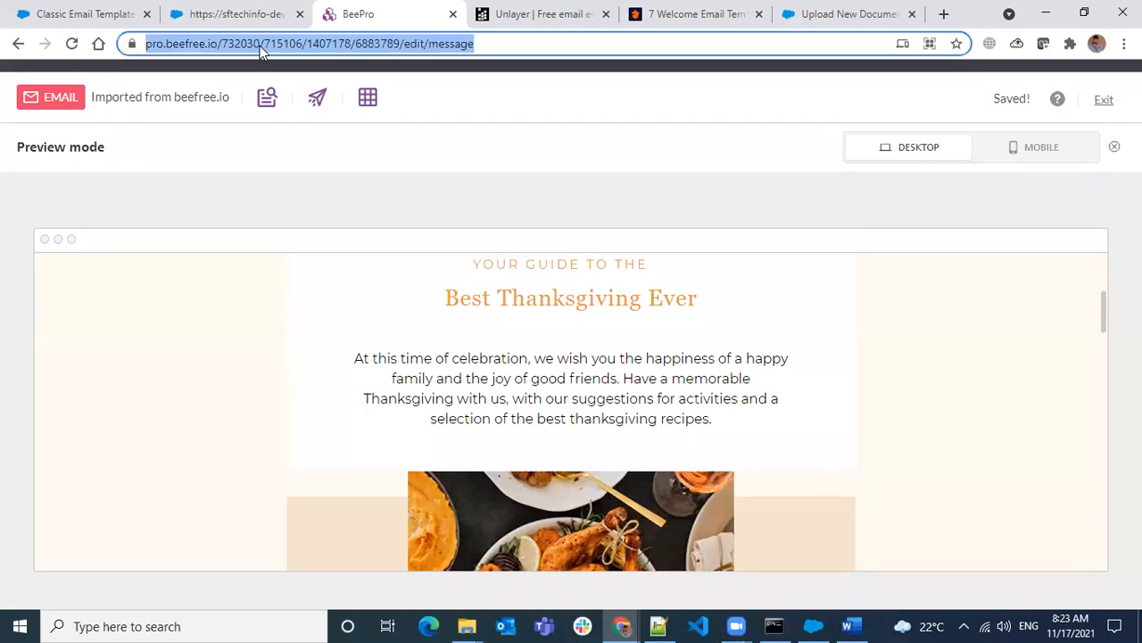
pyautogui.write('word ')
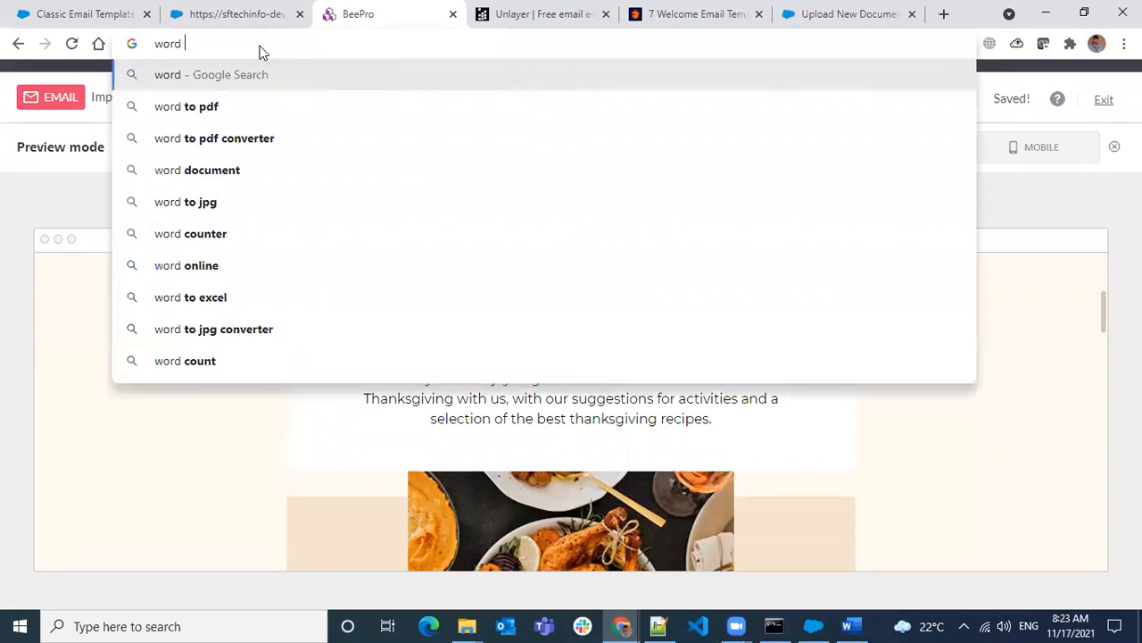
pyautogui.write('to html')
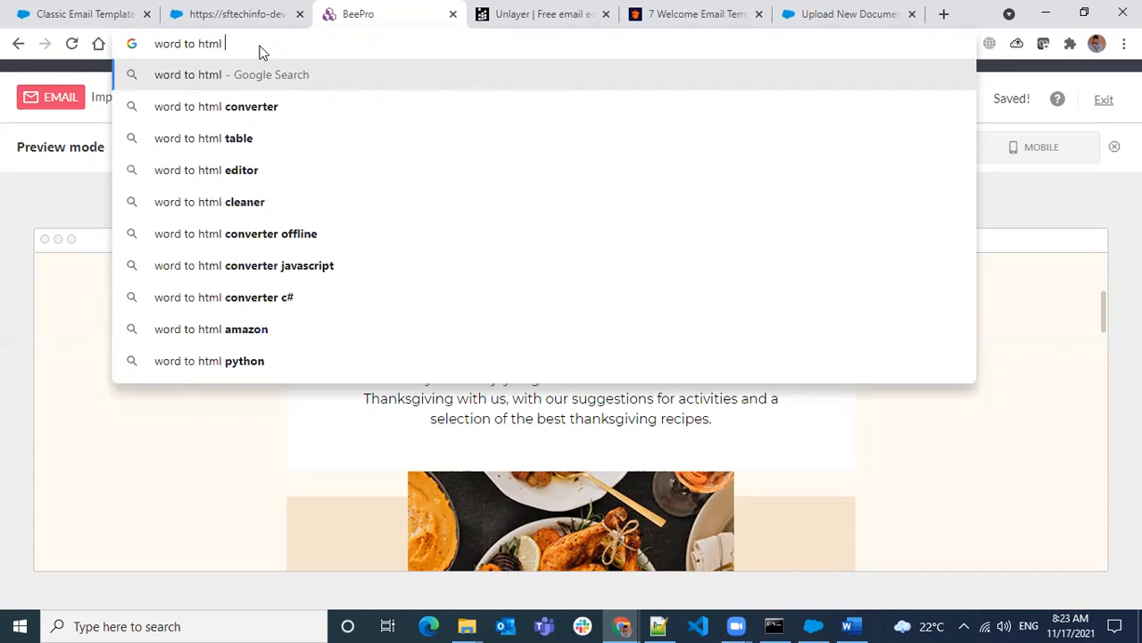
pyautogui.press('Down')
pyautogui.press('Return')
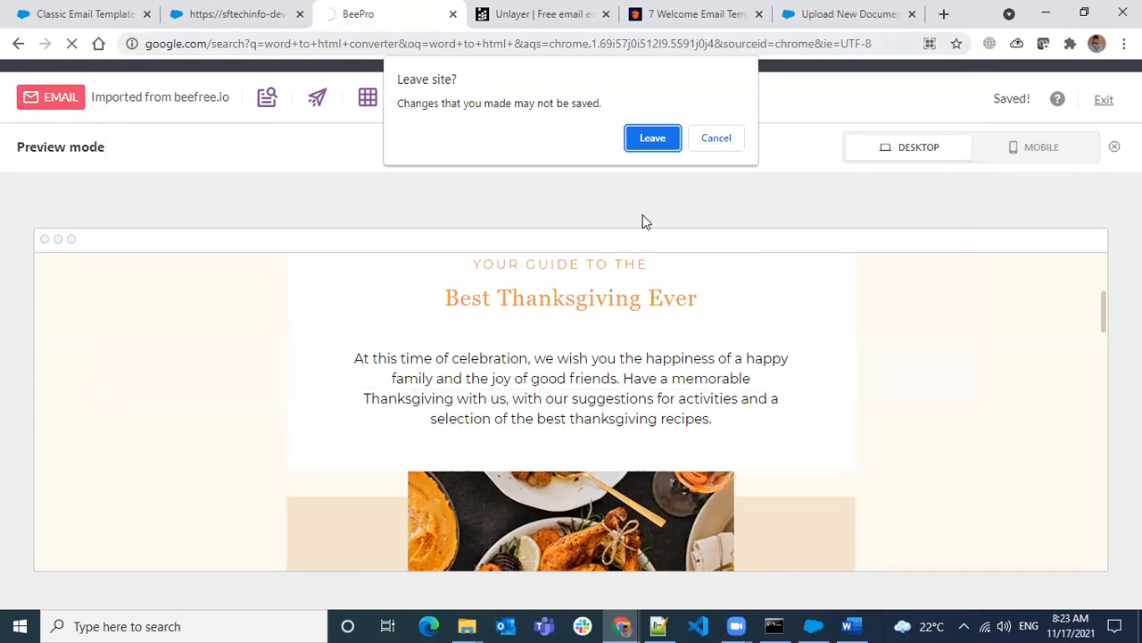
pyautogui.click(654, 139)
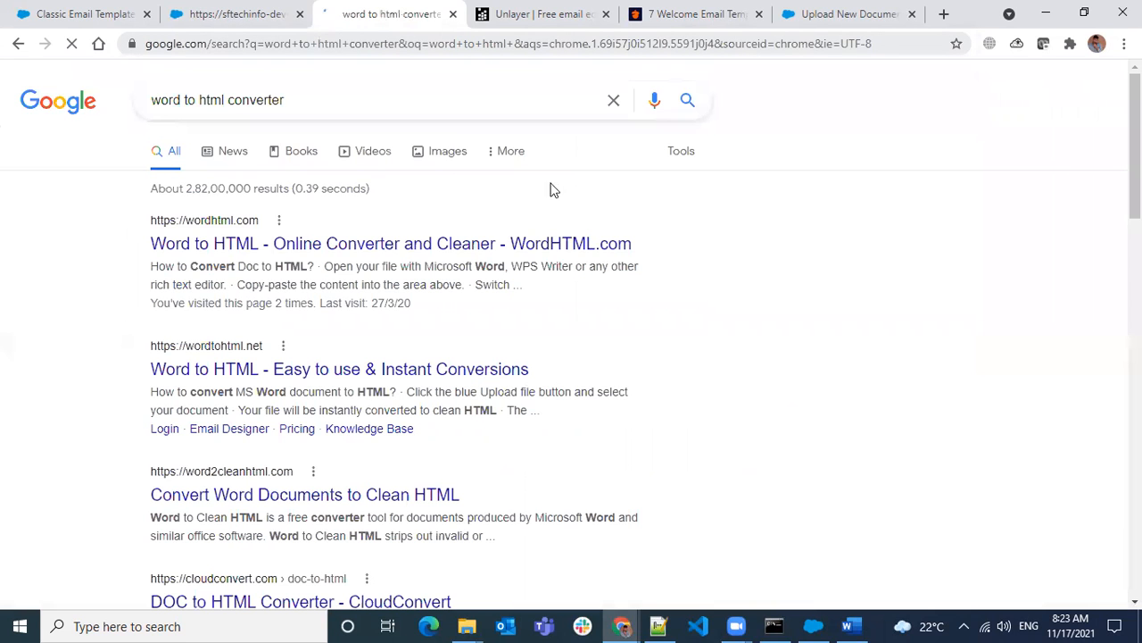
# Open the WordHTML.com search result separately from the results page and agree to its privacy notice
pyautogui.middleClick(236, 247)
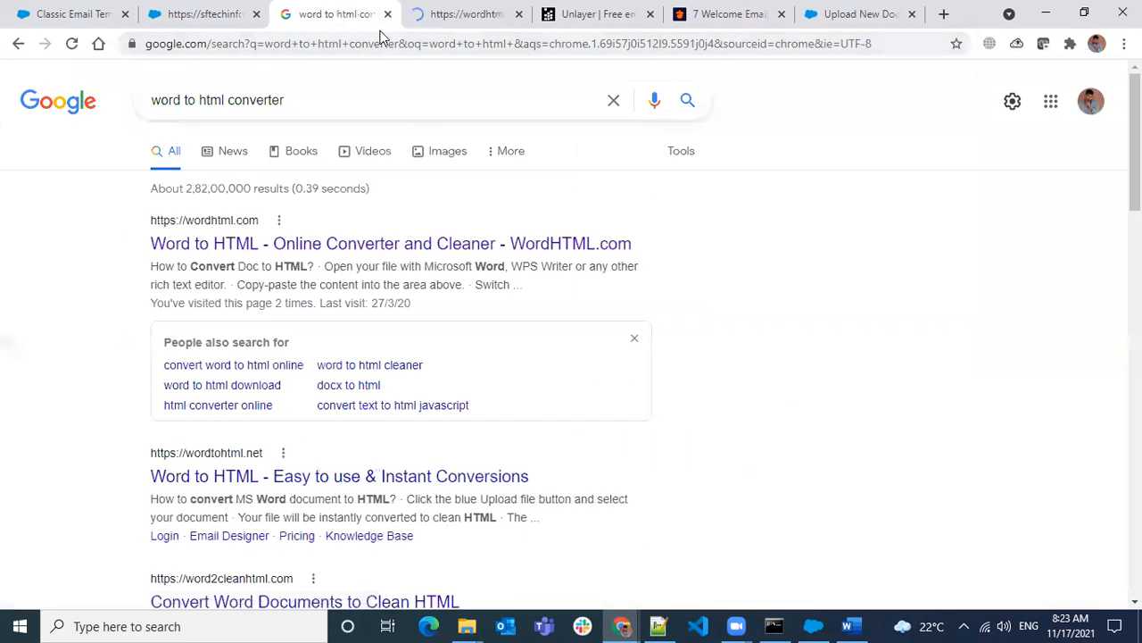
pyautogui.hotkey('ctrl', 'Tab')
pyautogui.click(851, 624)
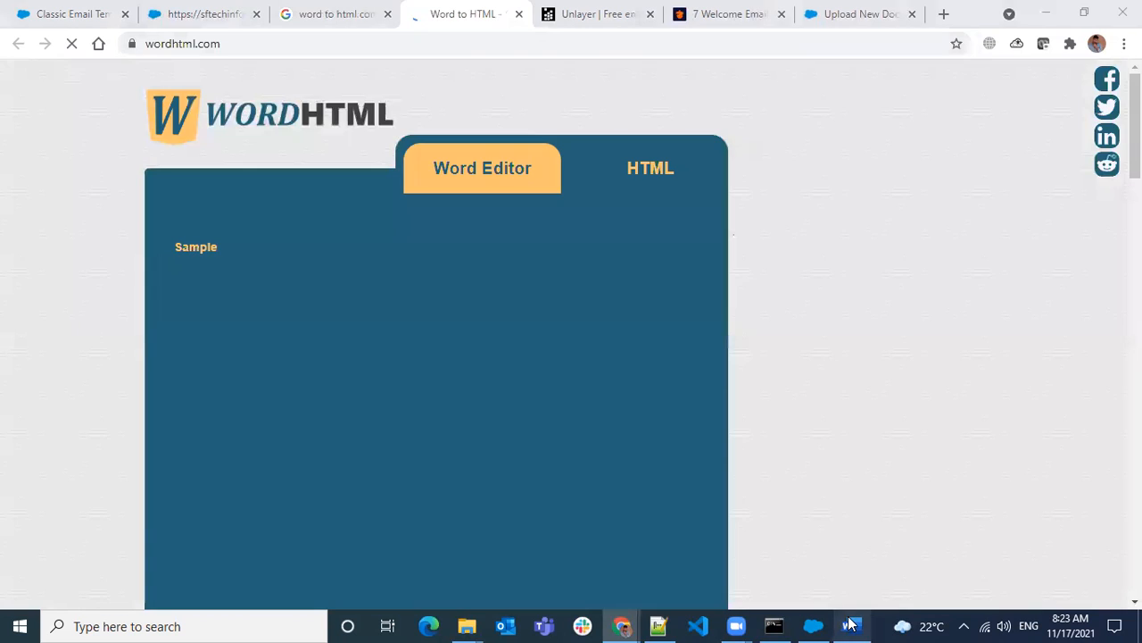
pyautogui.hotkey('alt', 'Tab')
pyautogui.hotkey('alt', 'Tab')
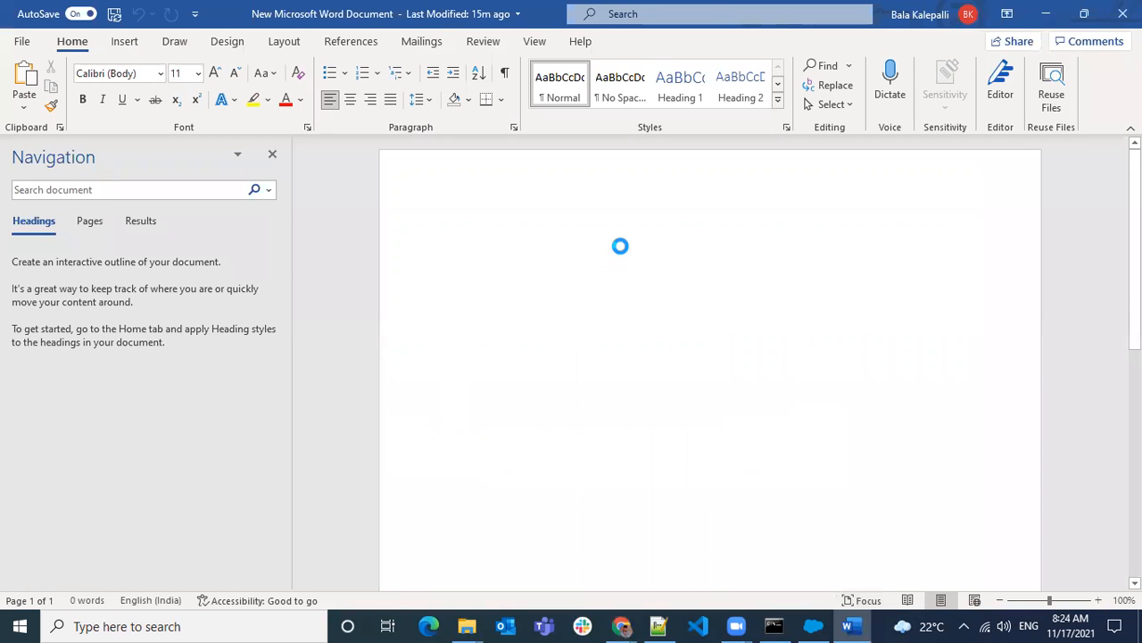
pyautogui.hotkey('alt', 'Tab')
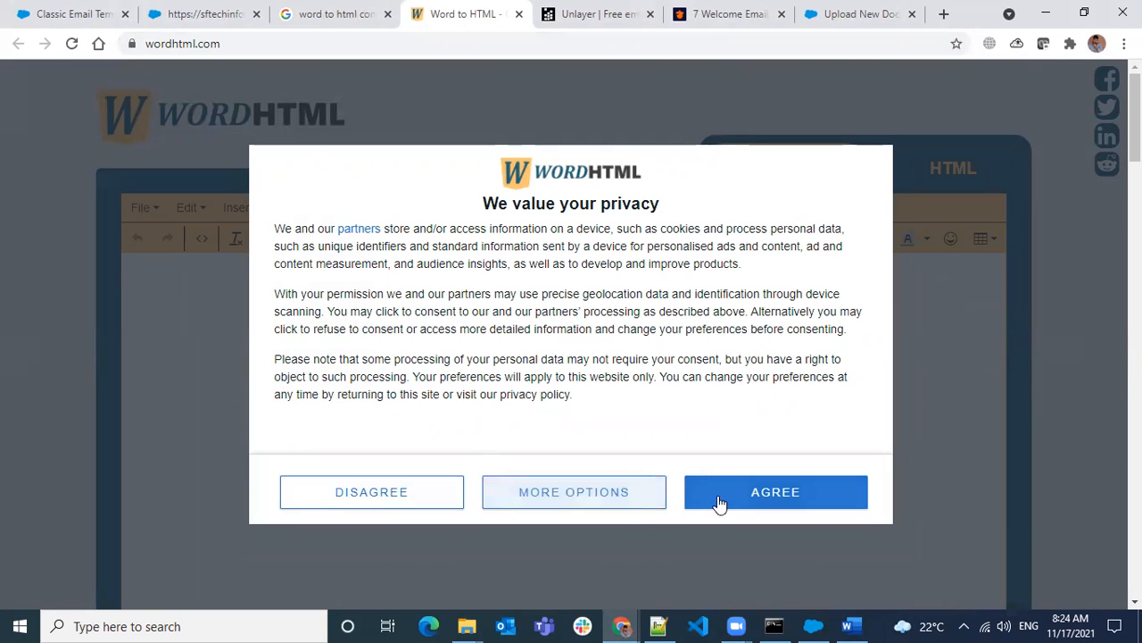
pyautogui.click(751, 493)
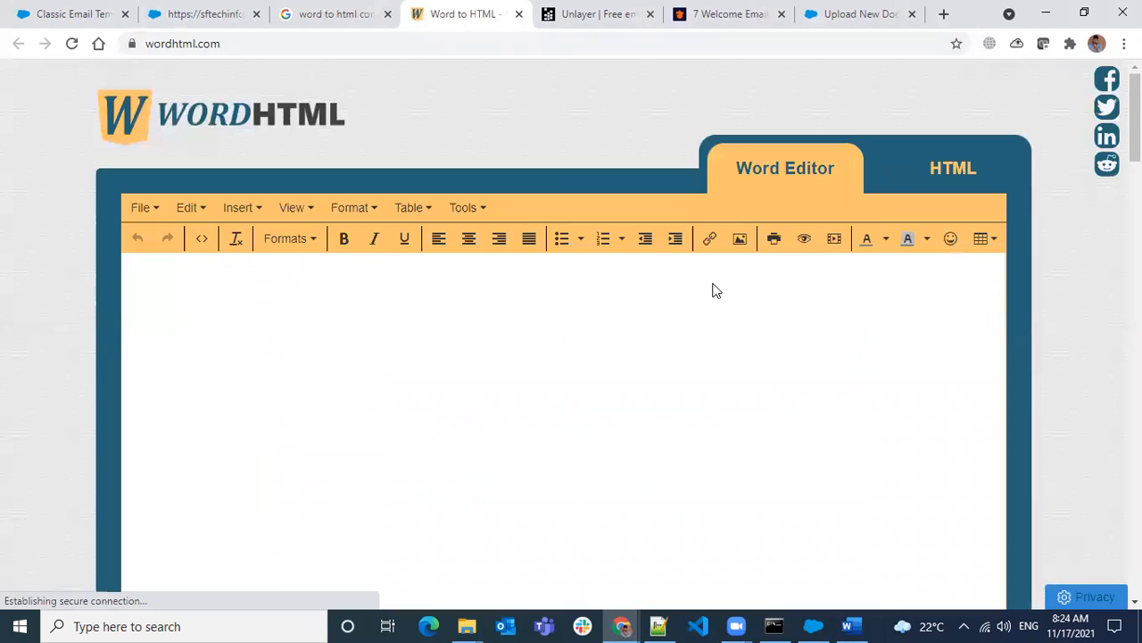
# Paste the Nutshell free trial welcome template, from "Hi [name]," through "[paid plan link]", into the WordHTML Word Editor
pyautogui.click(557, 346)
pyautogui.write("Hi [name], Welcome to [product/service name]. Your free trial starts today. What happens next? Keep an eye on your inbox as we'll be sending you the best tips for [product/service]. Want to get more out of [product/service name]? Choose a plan below...")
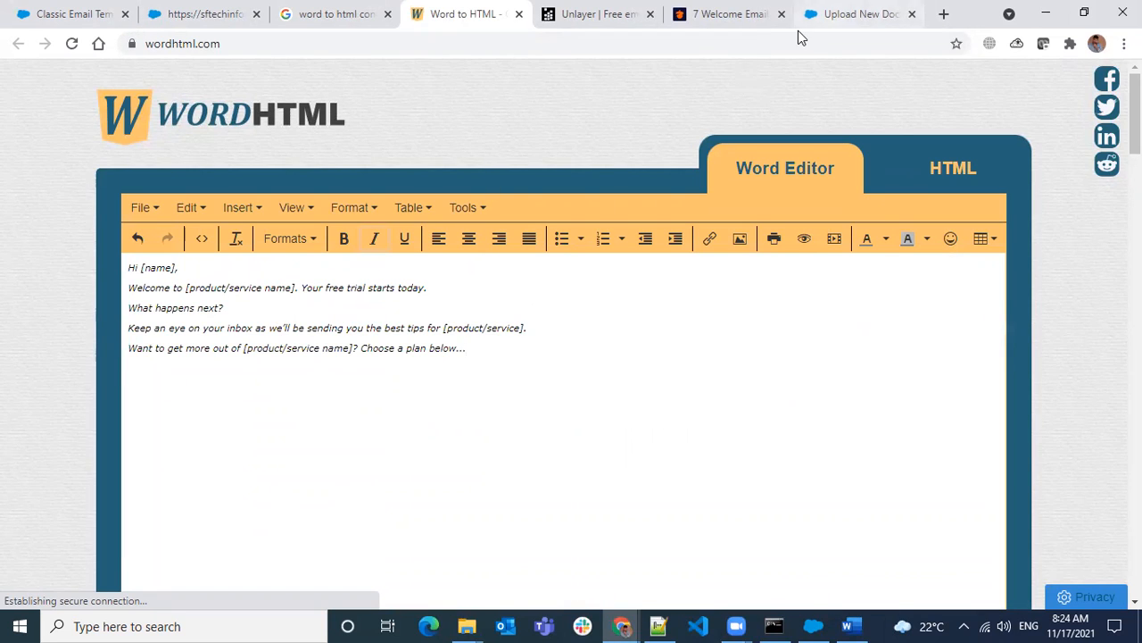
pyautogui.click(756, 32)
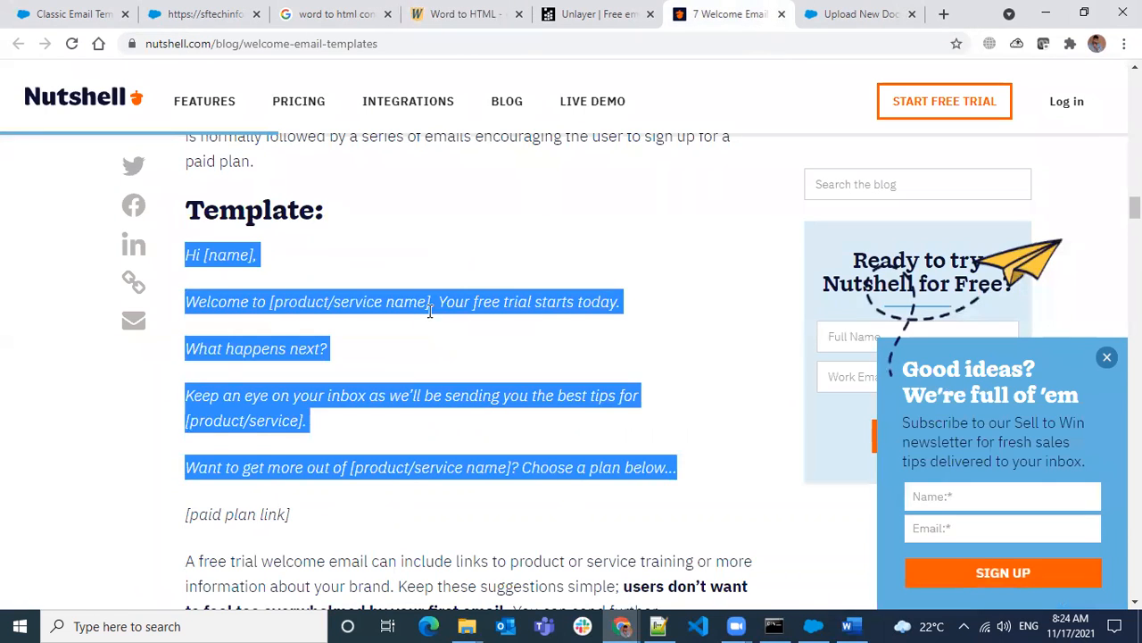
pyautogui.click(218, 255)
pyautogui.moveTo(190, 251); pyautogui.dragTo(294, 496)
pyautogui.hotkey('ctrl', 'c')
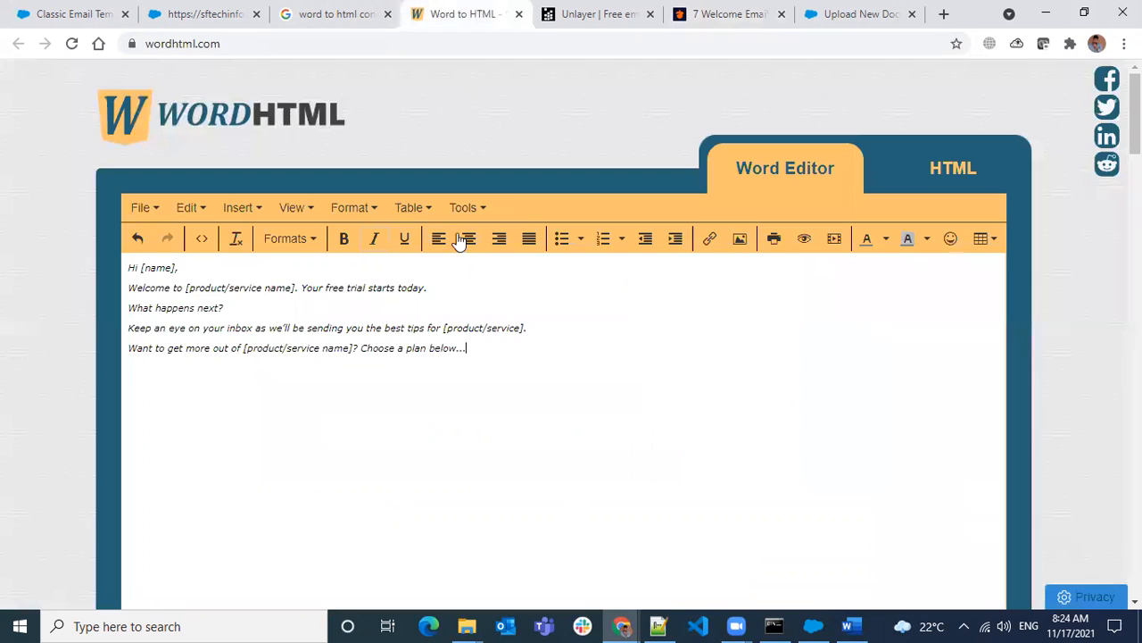
pyautogui.click(464, 14)
pyautogui.hotkey('ctrl', 'a')
pyautogui.hotkey('ctrl', 'v')
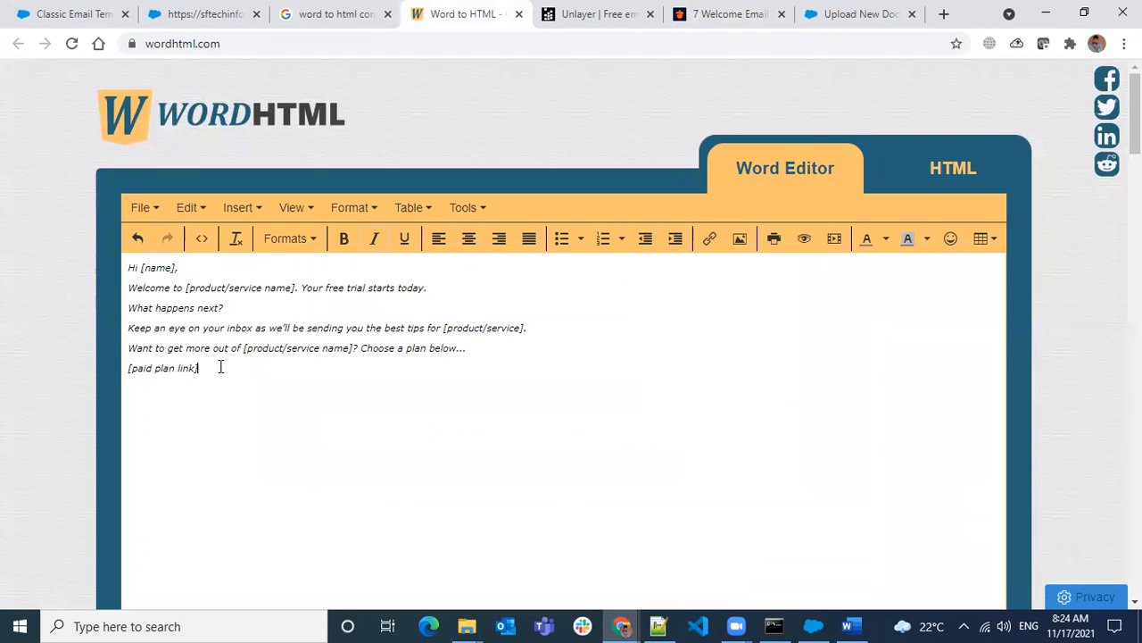
# Apply the Heading 1 format to all of the pasted email text
pyautogui.moveTo(213, 359); pyautogui.dragTo(109, 258)
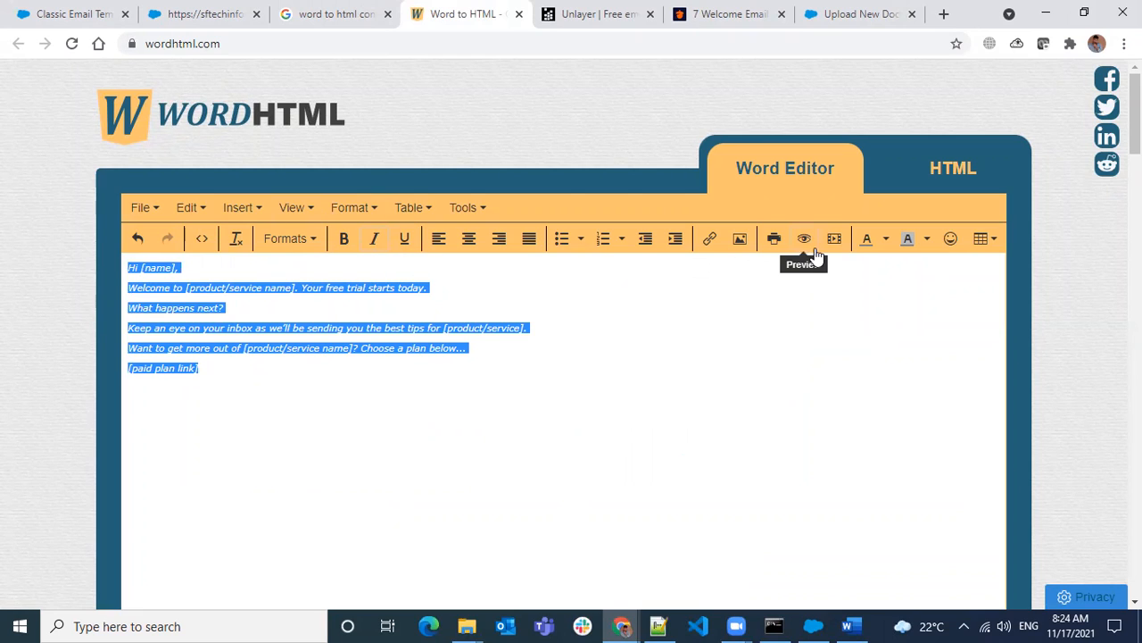
pyautogui.click(291, 238)
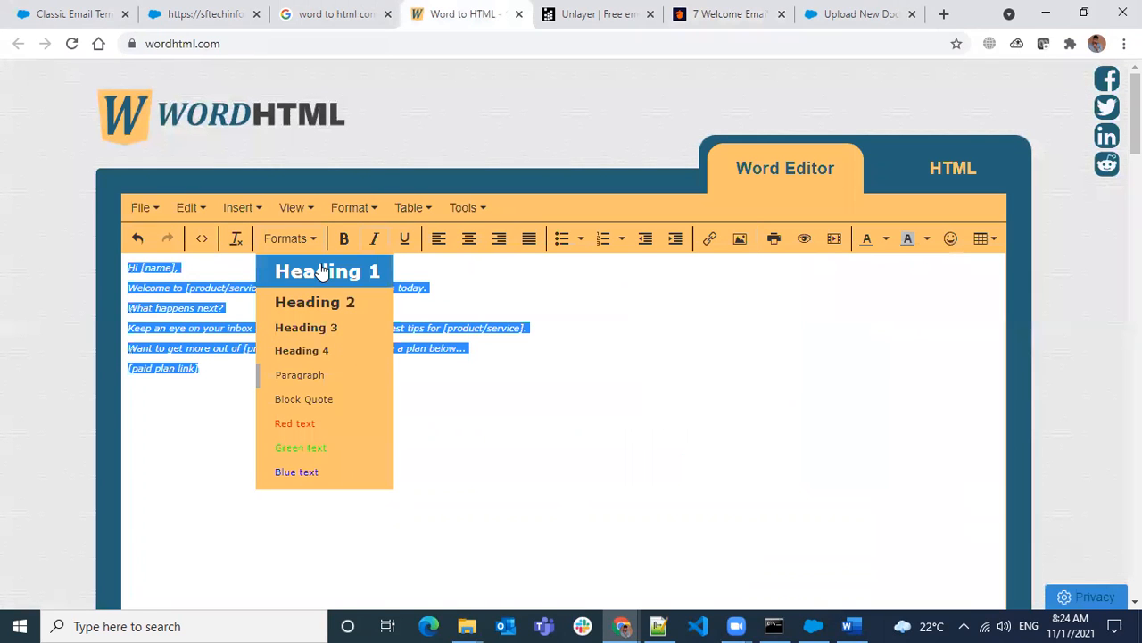
pyautogui.click(319, 267)
pyautogui.click(471, 368)
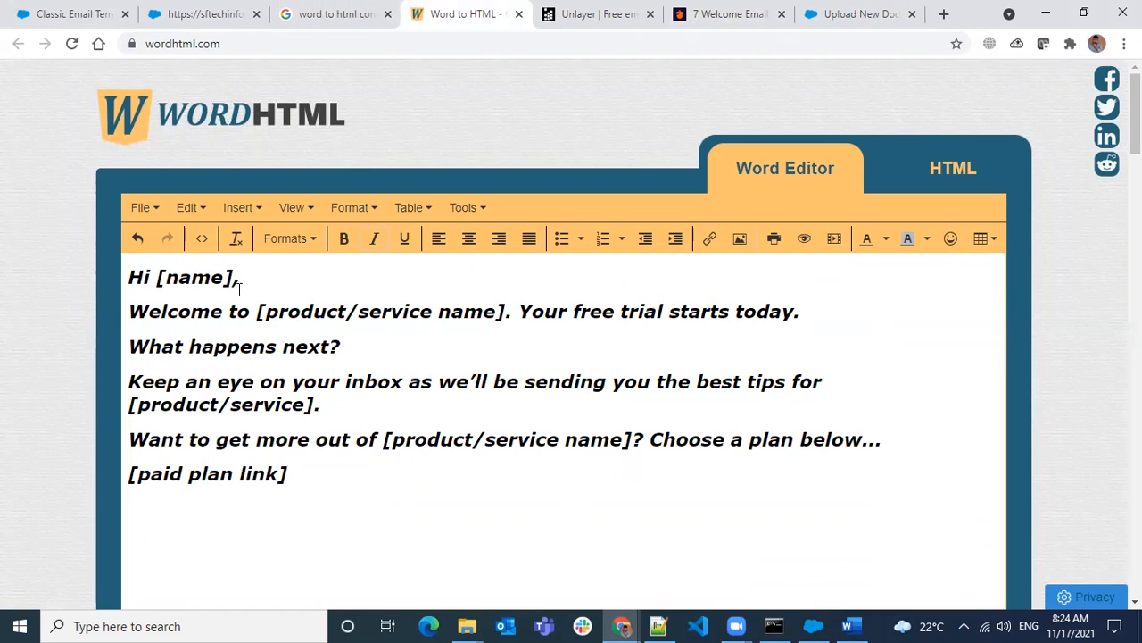
# Give all of the email text a light blue (#99ccff) background color
pyautogui.moveTo(288, 473); pyautogui.dragTo(92, 247)
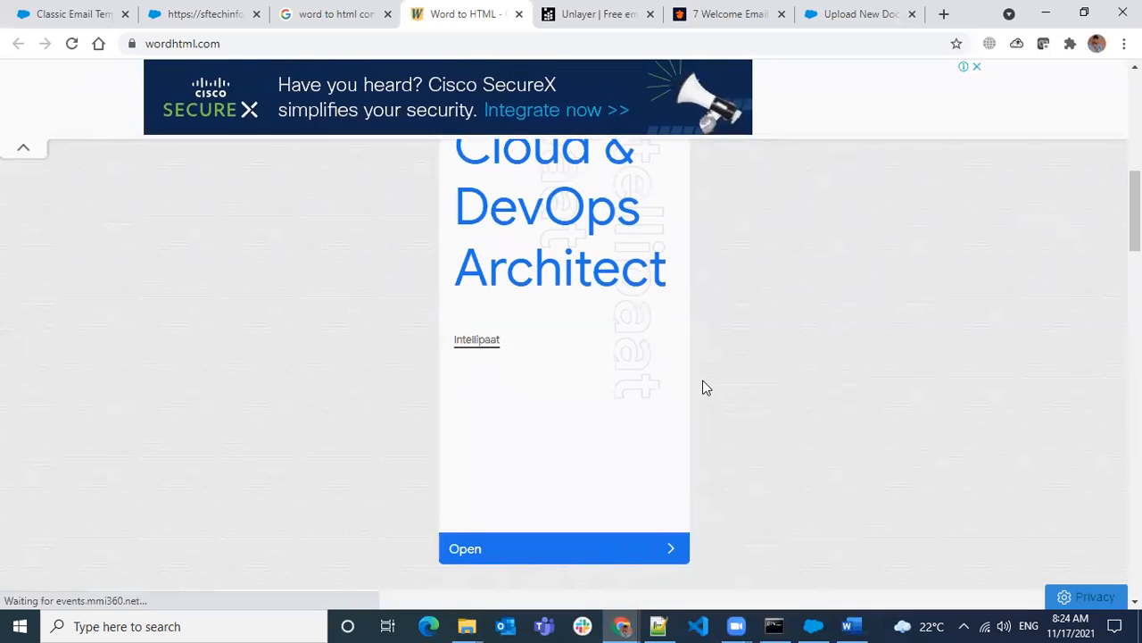
pyautogui.scroll(-2, 819, 367)
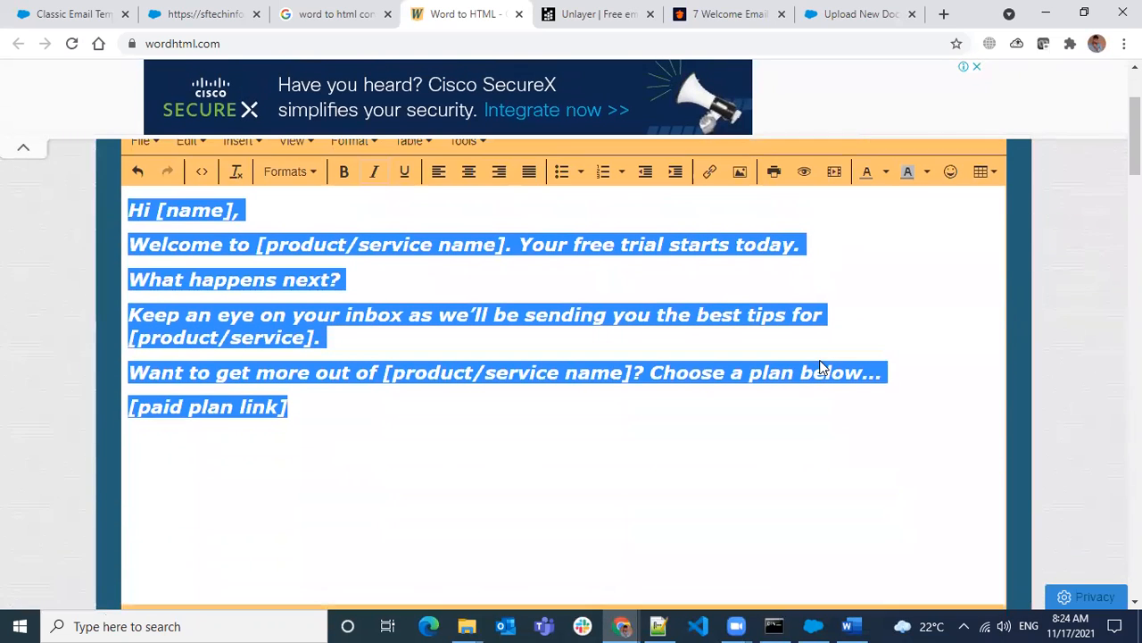
pyautogui.click(926, 173)
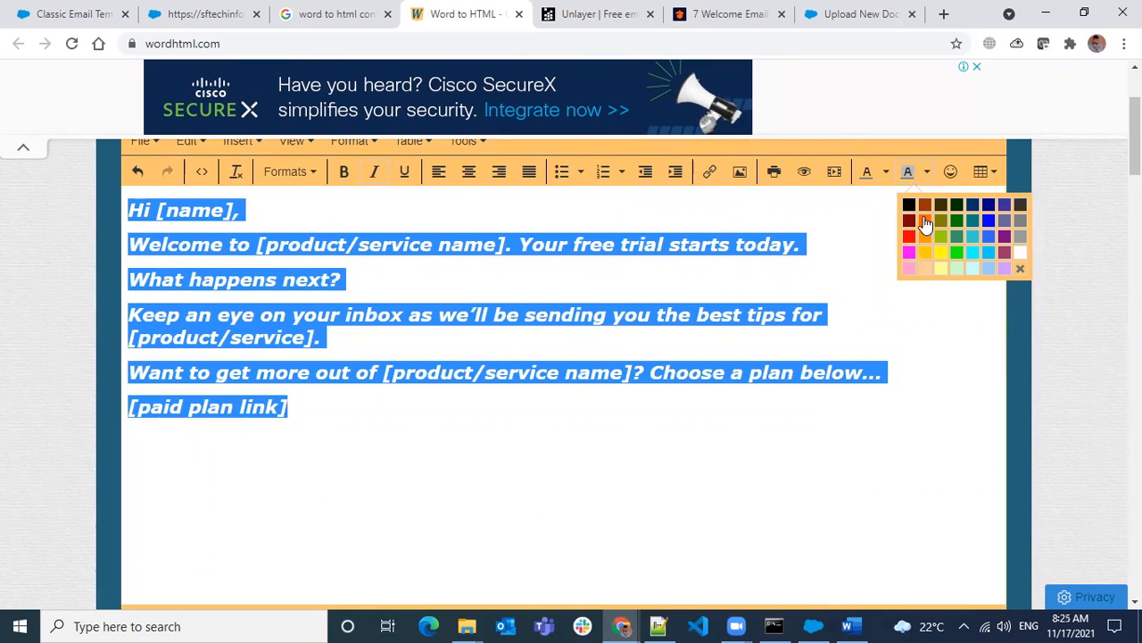
pyautogui.click(985, 269)
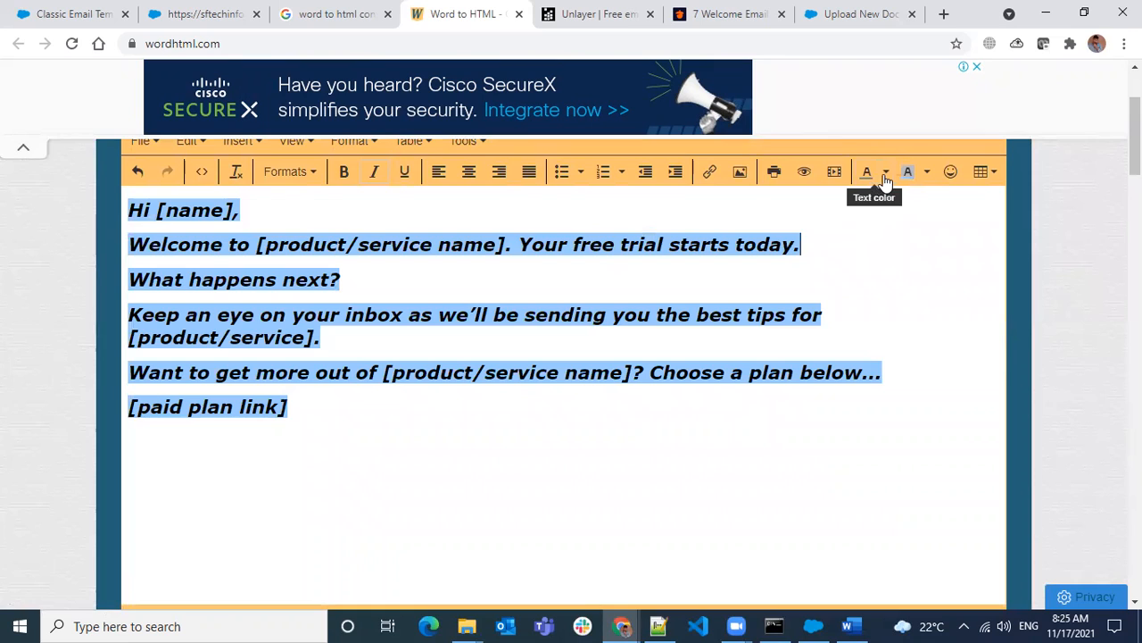
# Set the text color of the entire email to red (#ff0000)
pyautogui.click(886, 179)
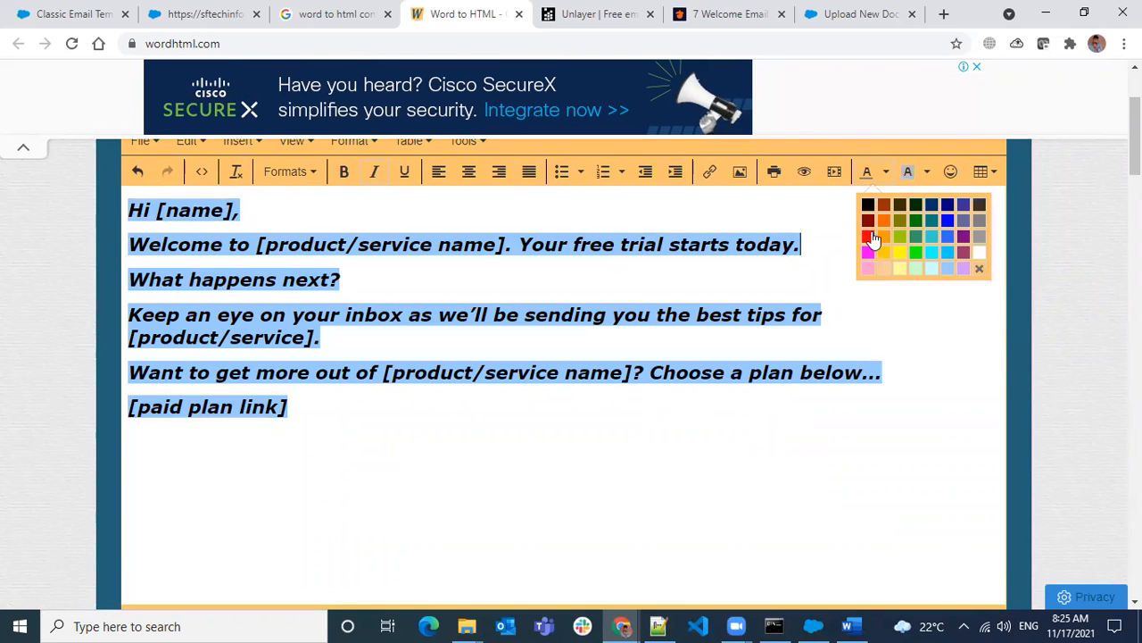
pyautogui.click(867, 234)
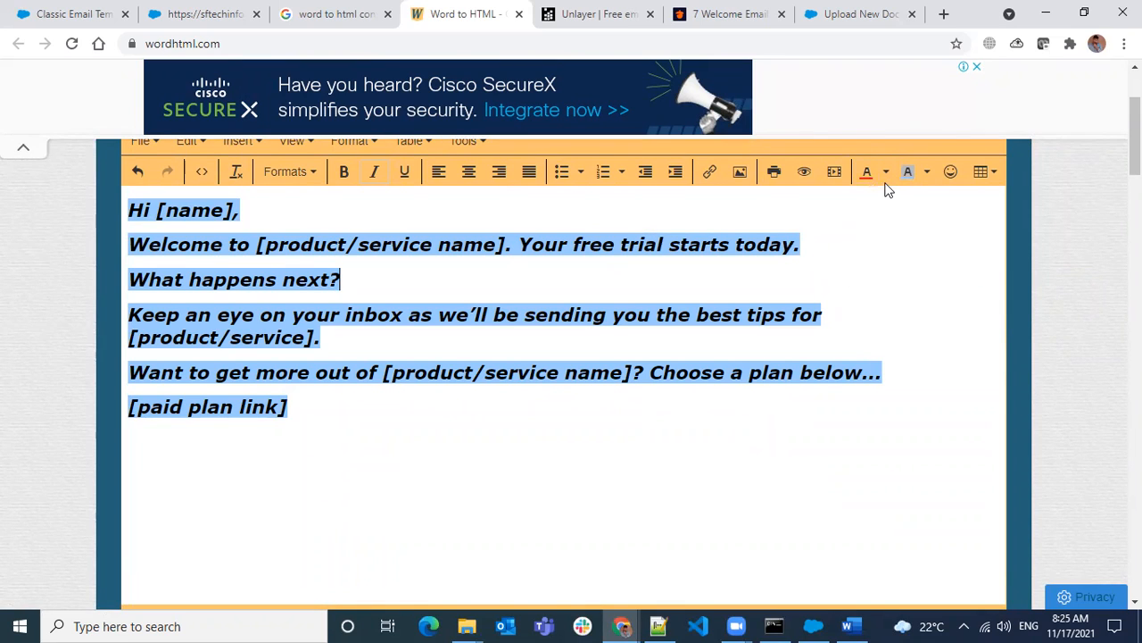
pyautogui.hotkey('ctrl', 'a')
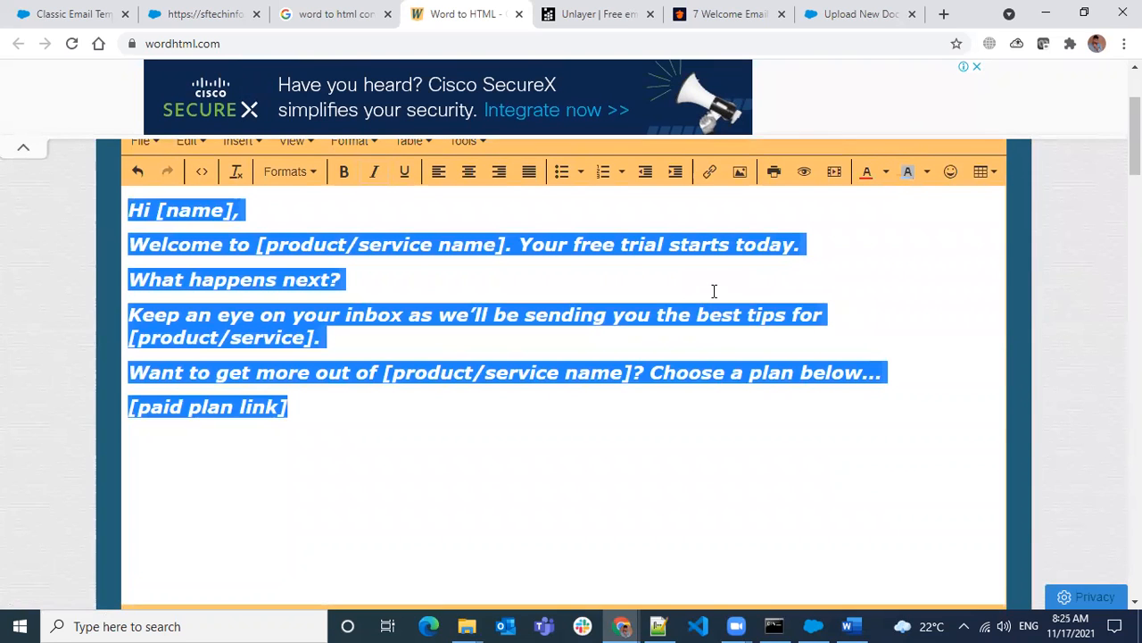
pyautogui.click(866, 173)
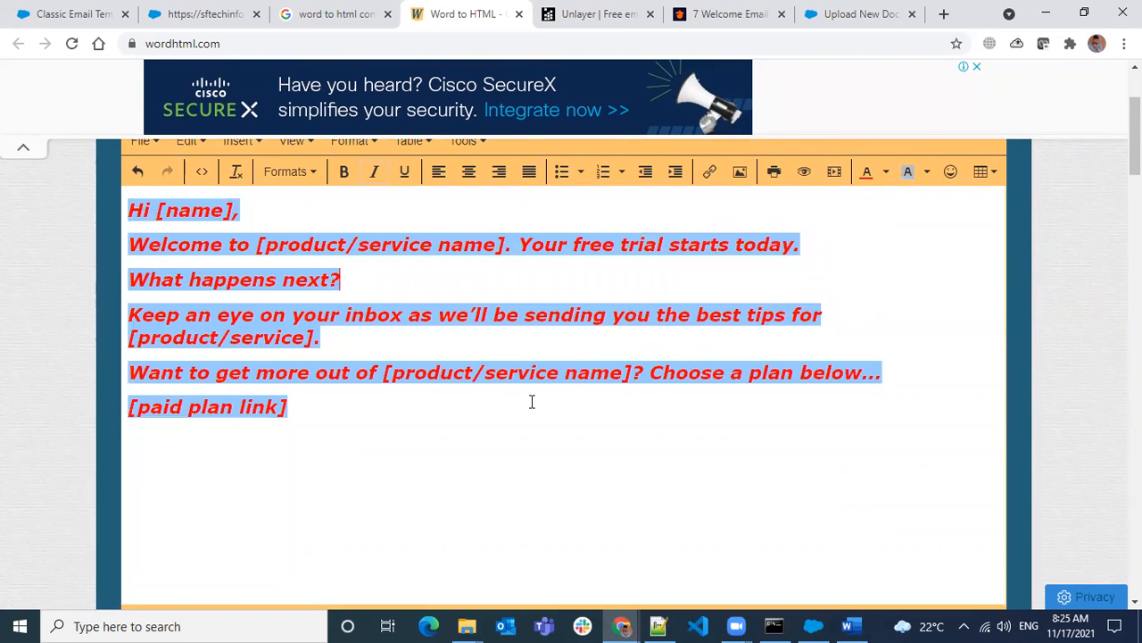
# Add the lines "Our Products are", "Admin", "Development" and "Integration" below "[paid plan link]"
pyautogui.scroll(-5, 513, 431)
pyautogui.scroll(2, 513, 431)
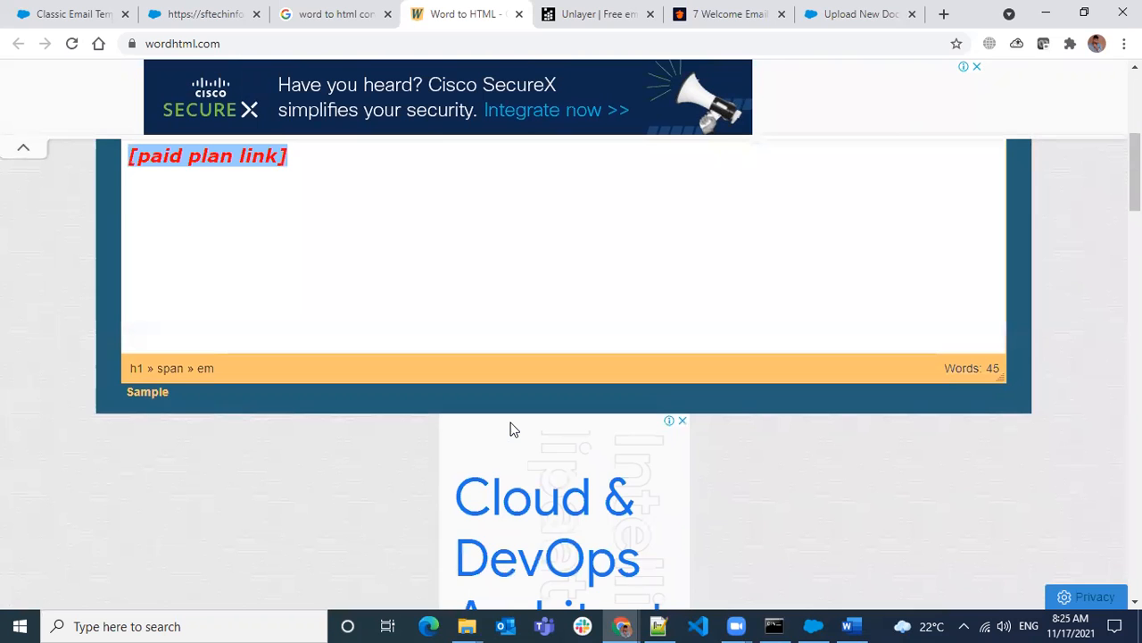
pyautogui.scroll(5, 513, 431)
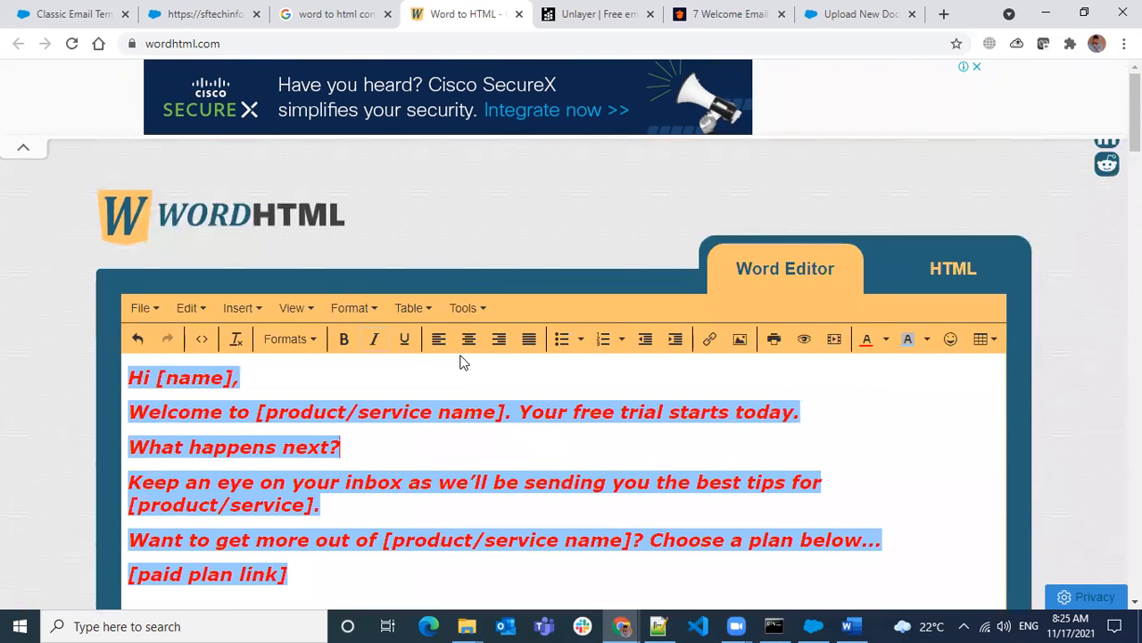
pyautogui.scroll(-2, 369, 426)
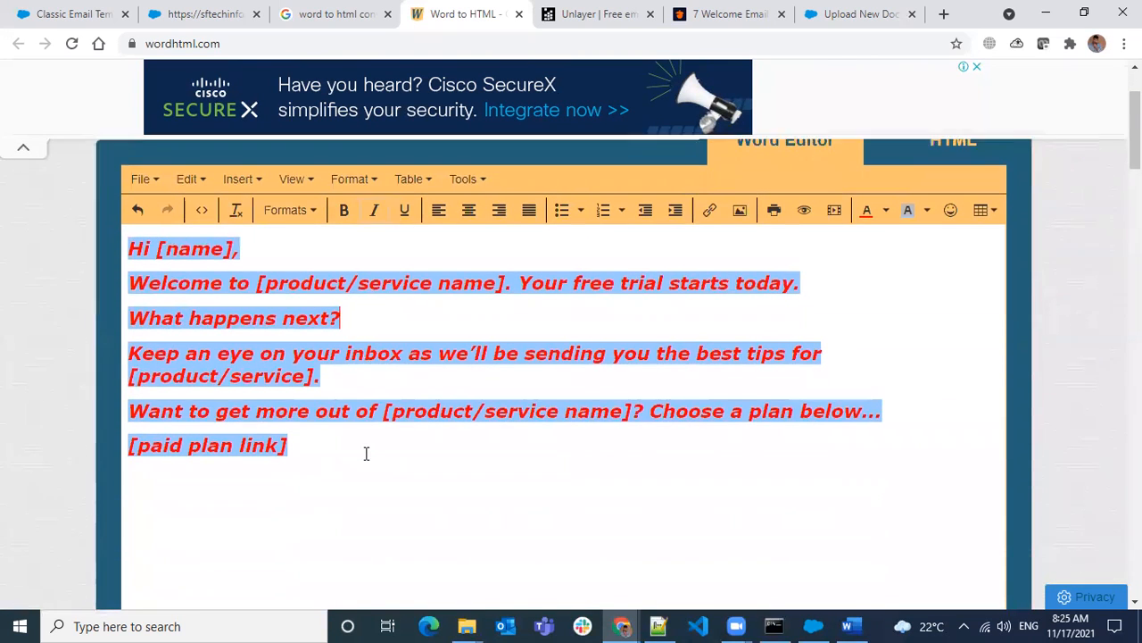
pyautogui.press('Return')
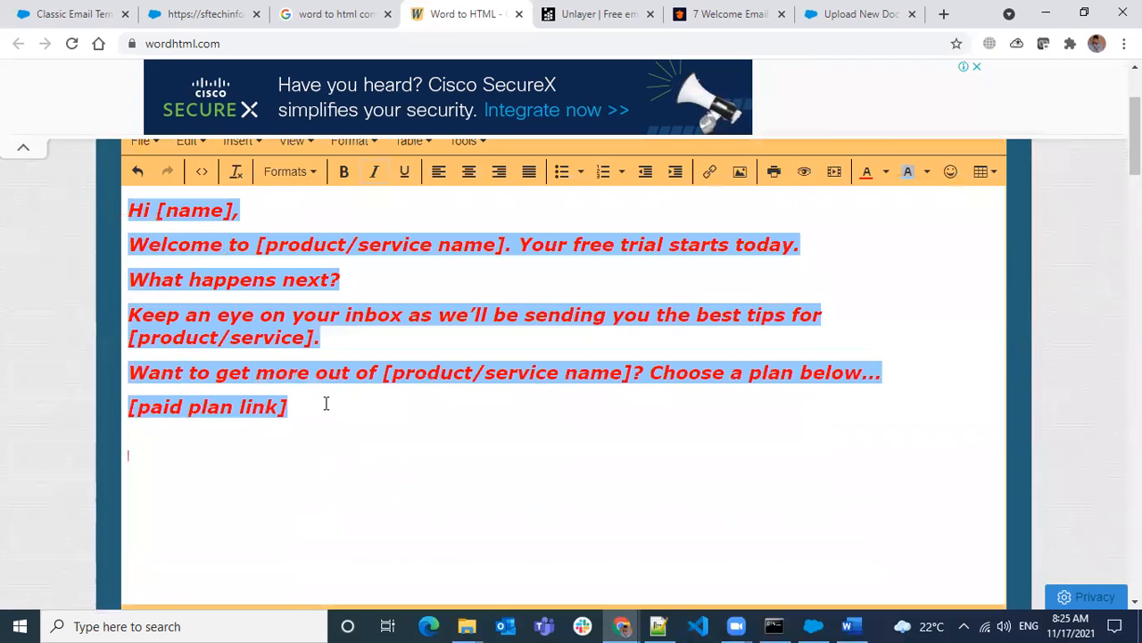
pyautogui.write('Our Products are')
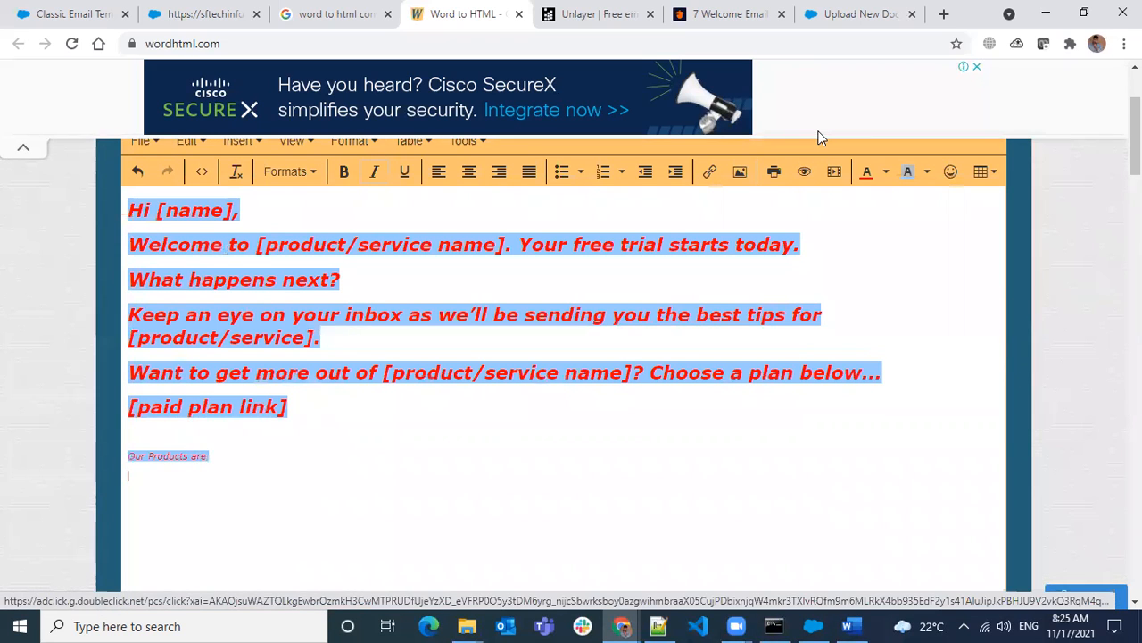
pyautogui.scroll(1, 660, 187)
pyautogui.scroll(-1, 568, 313)
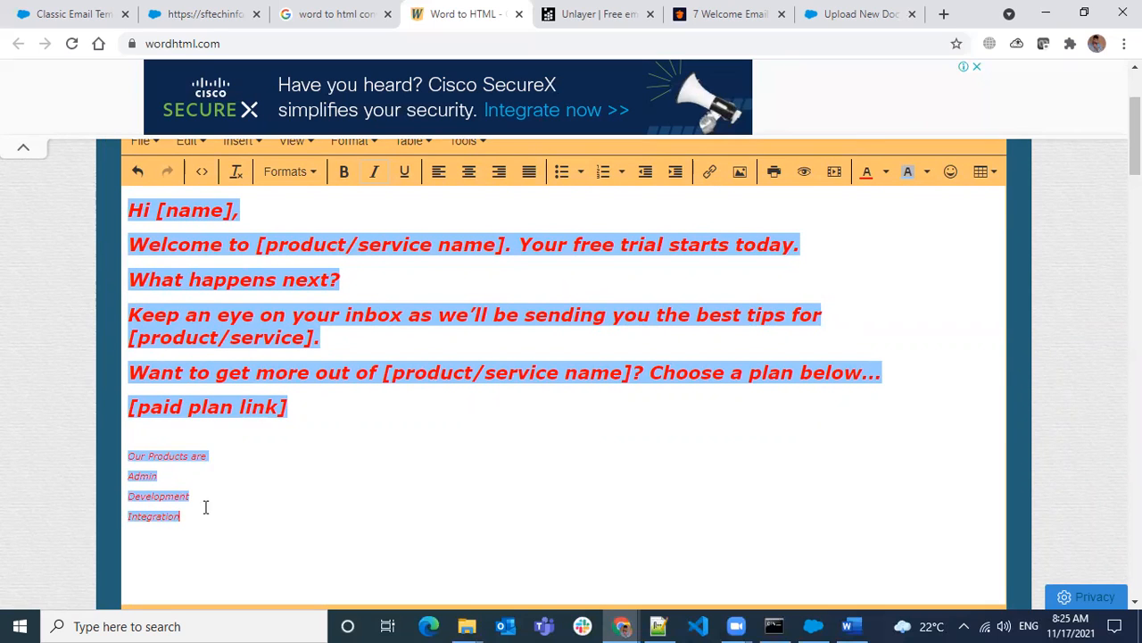
# Make Admin, Development and Integration a numbered list, and apply Heading 3 to it and the "Our Products are" line
pyautogui.moveTo(179, 518); pyautogui.dragTo(141, 476)
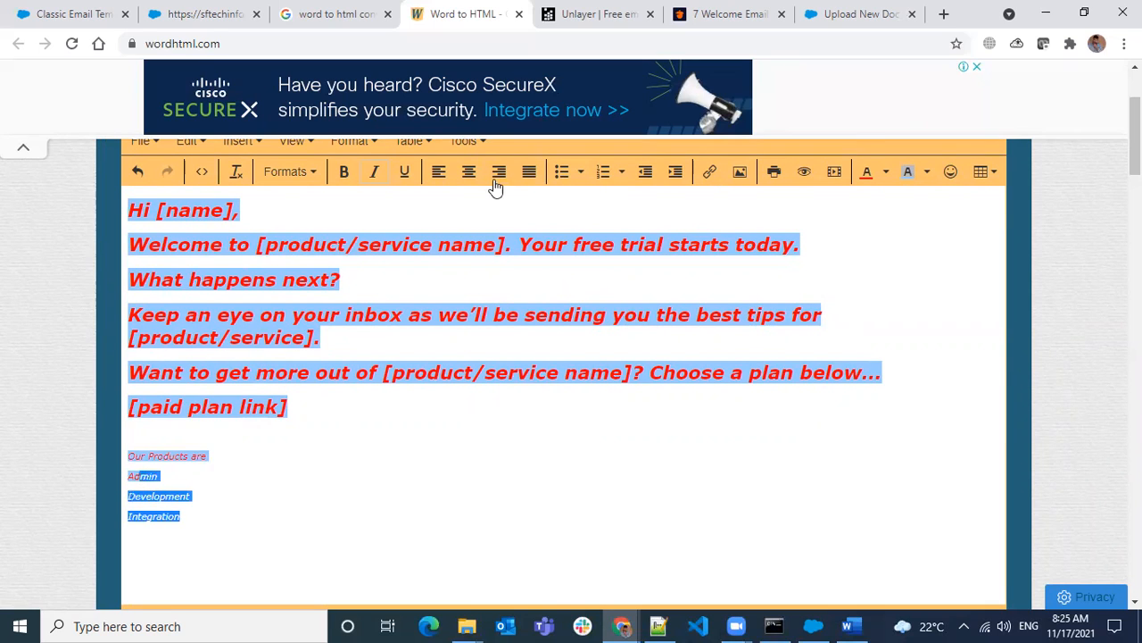
pyautogui.click(603, 171)
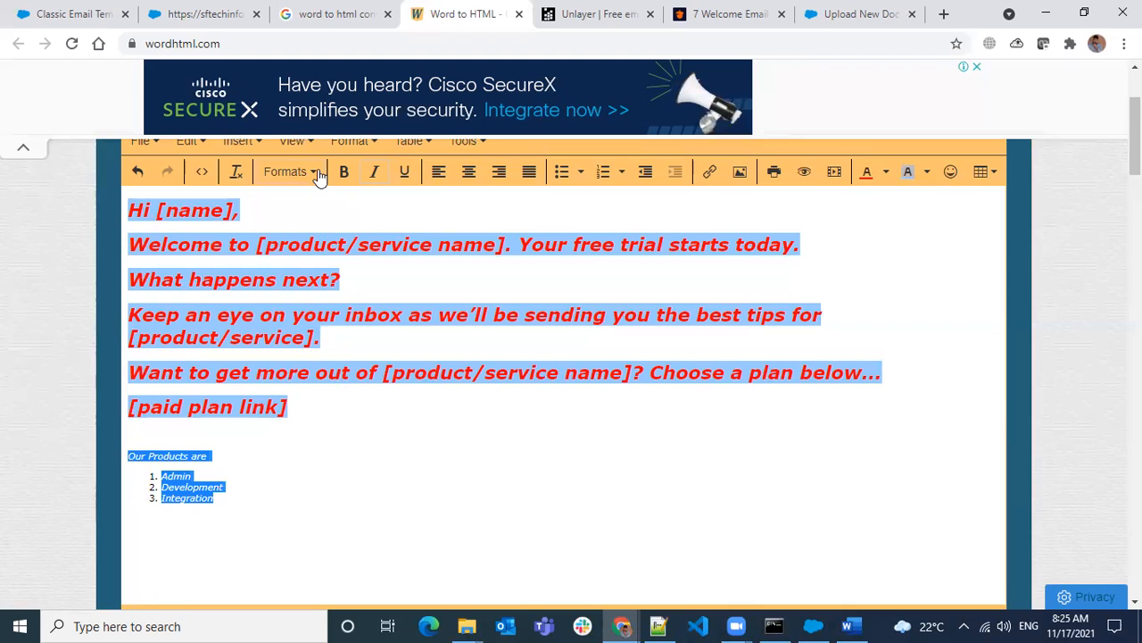
pyautogui.click(284, 173)
pyautogui.click(316, 252)
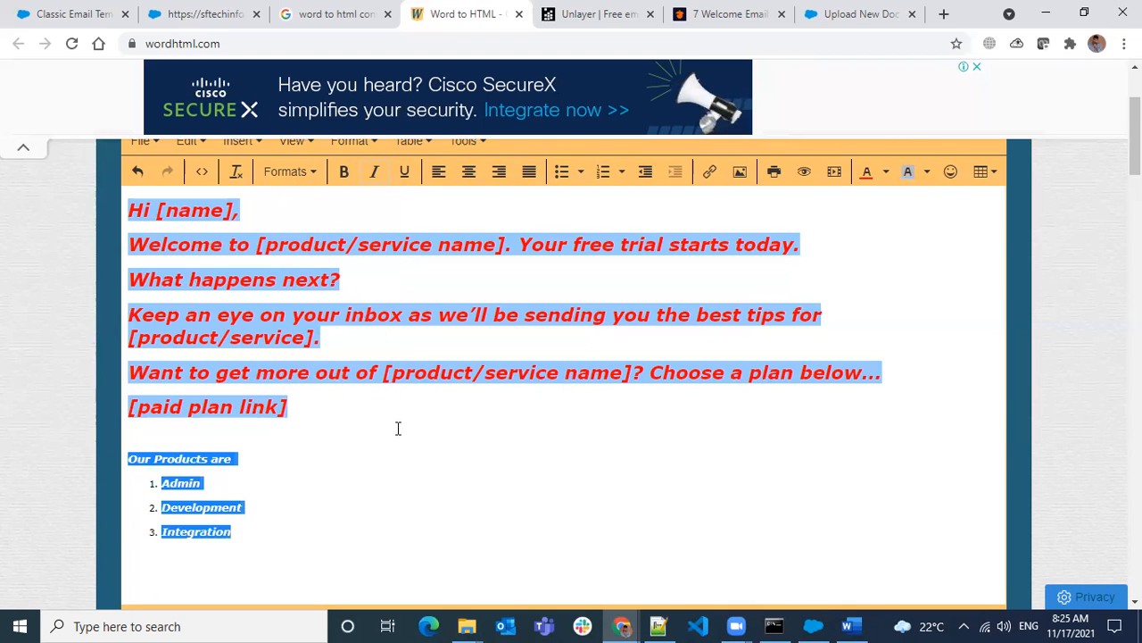
# Examine the HTML code generated for the email and compare it with the formatted text in the Word Editor
pyautogui.scroll(1, 485, 413)
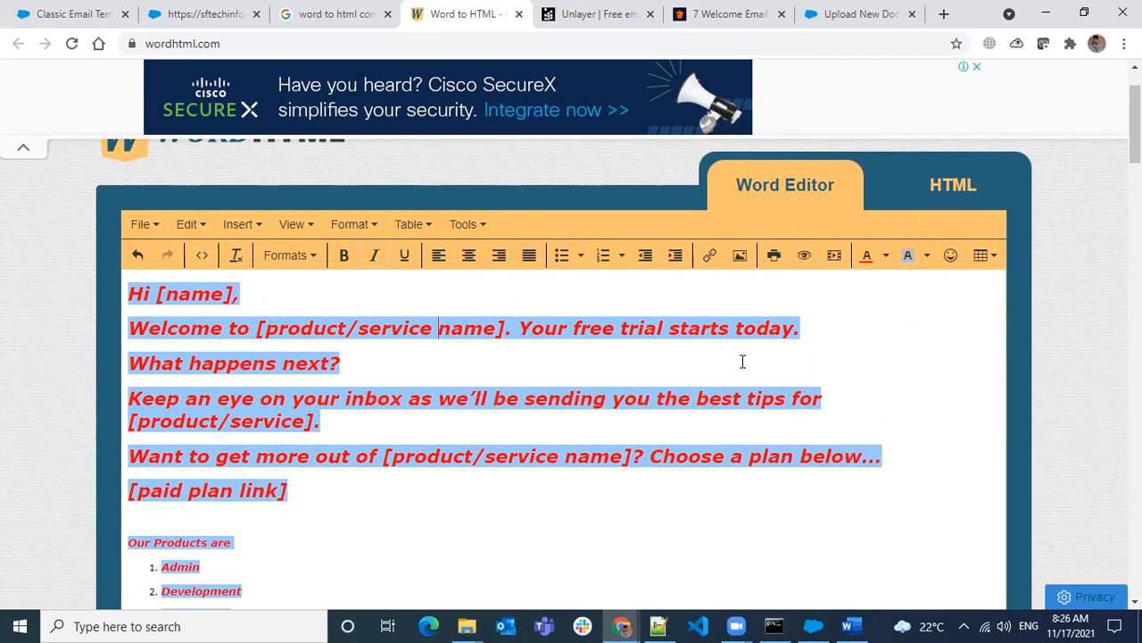
pyautogui.scroll(-4, 742, 363)
pyautogui.scroll(5, 742, 364)
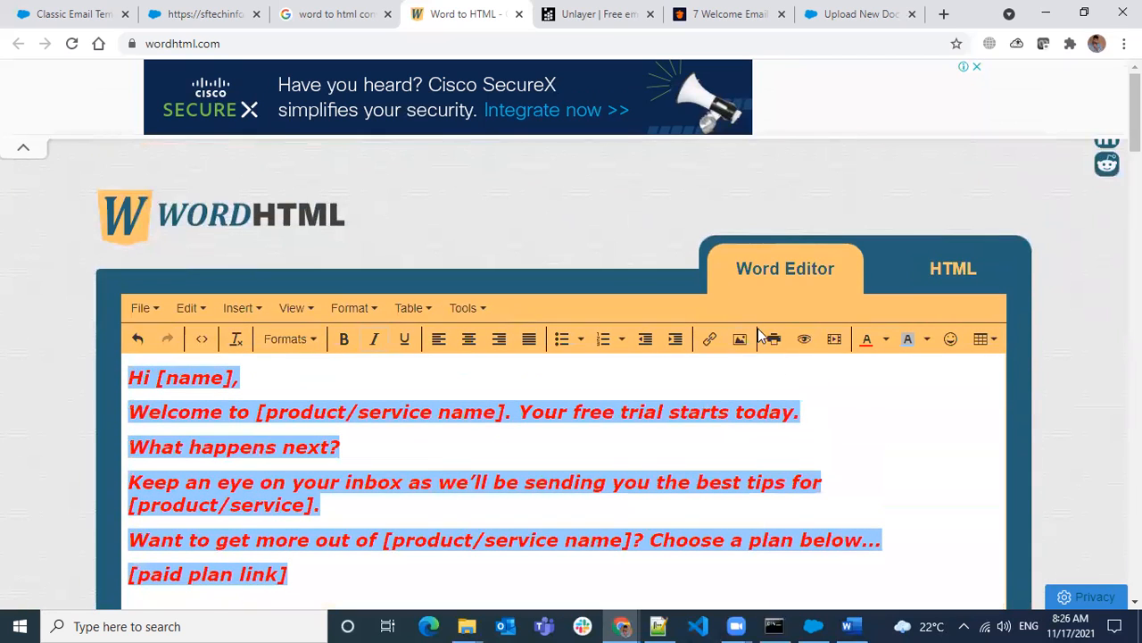
pyautogui.click(952, 279)
pyautogui.click(595, 415)
pyautogui.scroll(-6, 598, 415)
pyautogui.scroll(3, 596, 426)
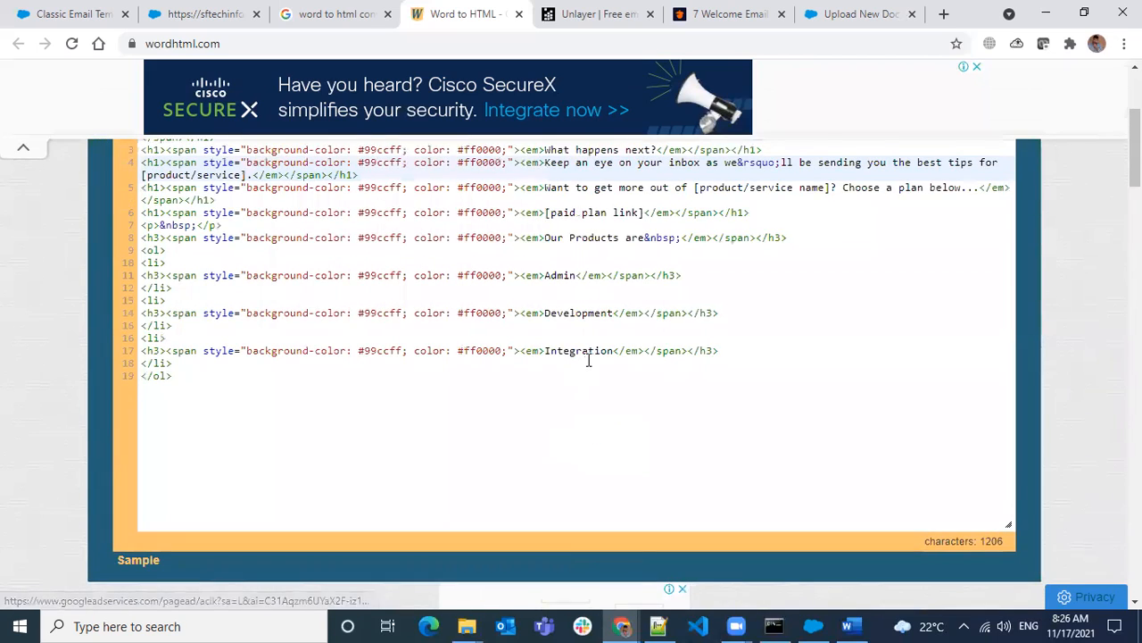
pyautogui.scroll(2, 585, 393)
pyautogui.click(589, 404)
pyautogui.hotkey('ctrl', 'a')
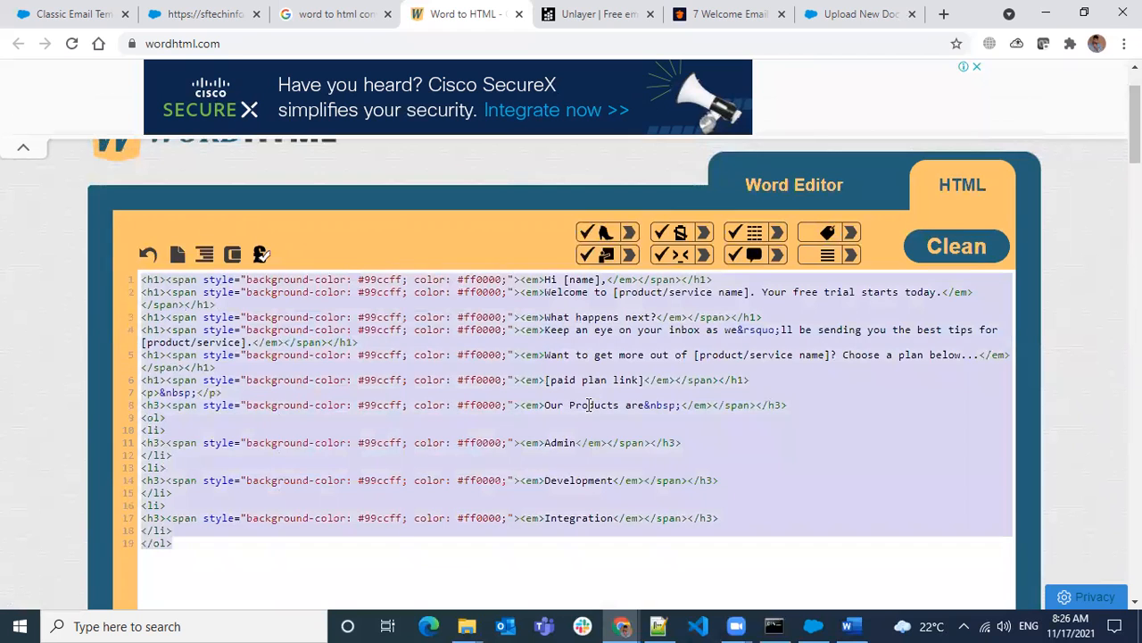
pyautogui.click(794, 187)
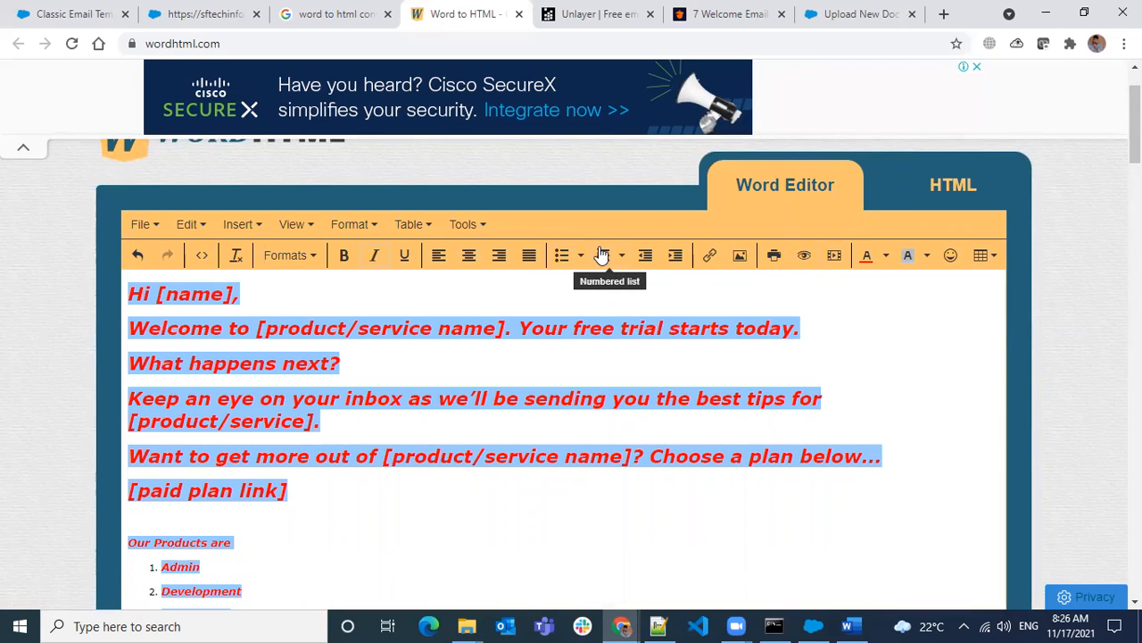
pyautogui.scroll(-5, 474, 321)
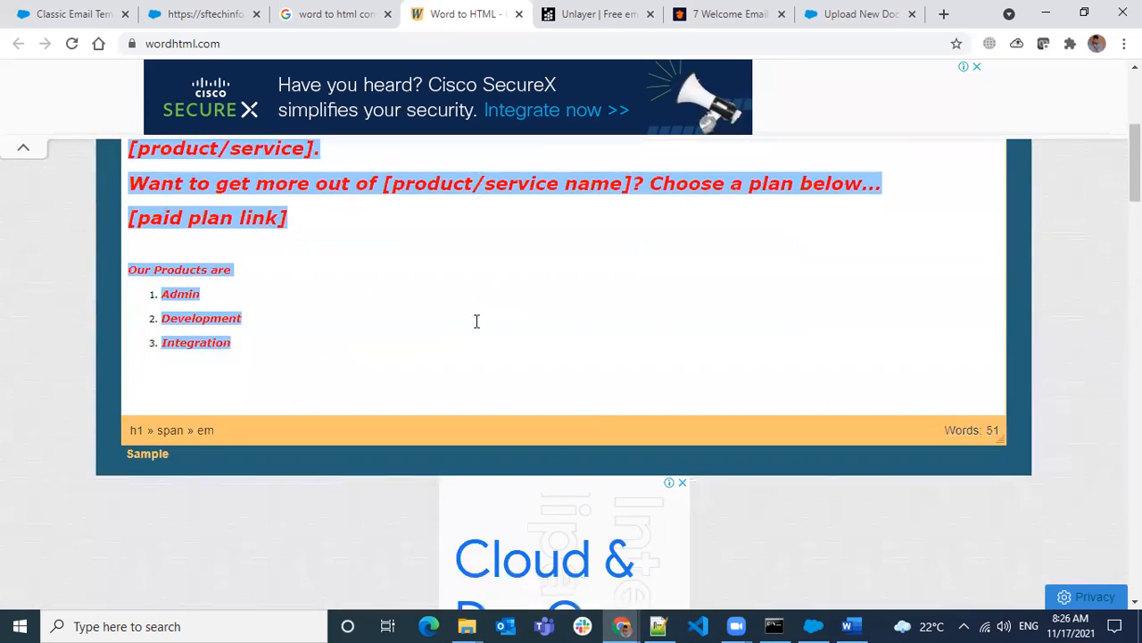
pyautogui.scroll(6, 473, 335)
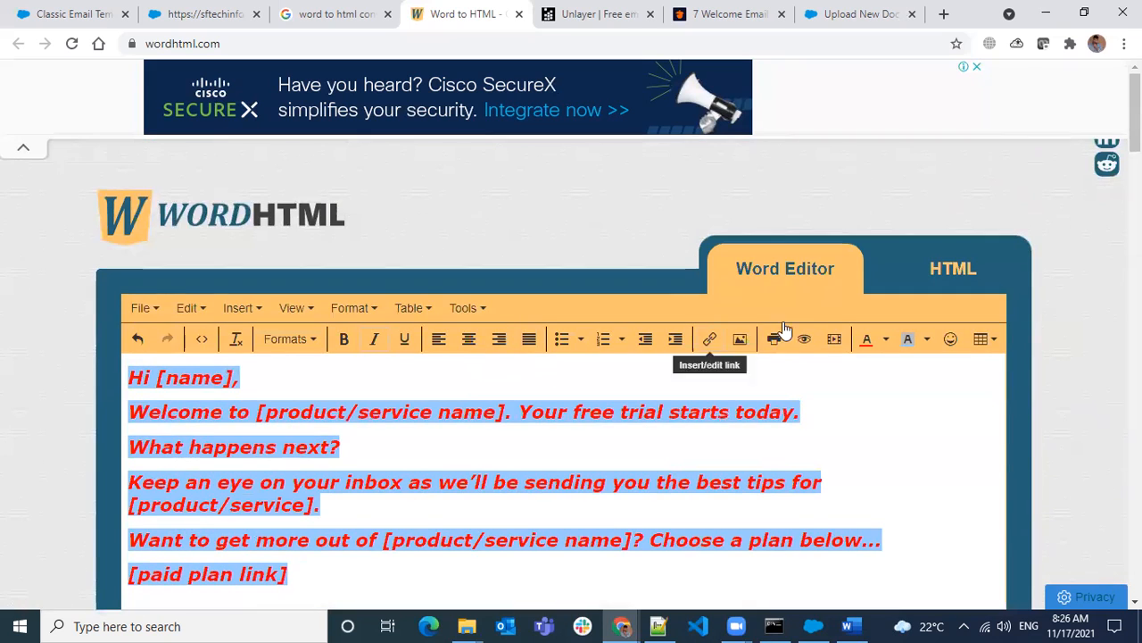
# Copy the complete generated HTML and replace the HTML Body of the Salesforce "Terminated Email" template with it
pyautogui.click(946, 267)
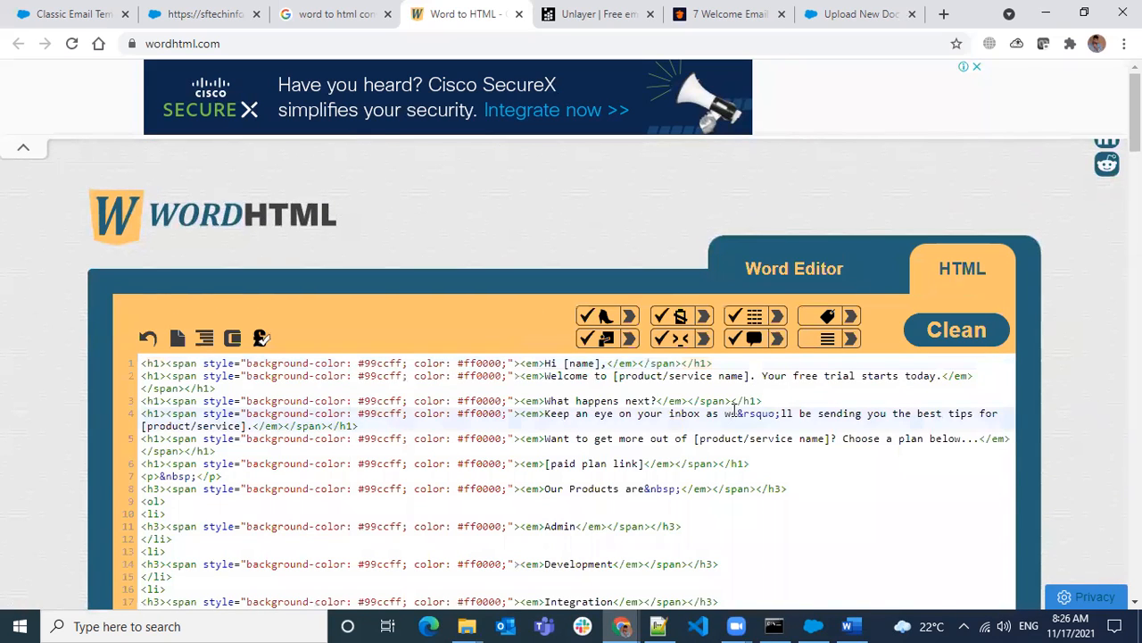
pyautogui.hotkey('ctrl', 'a')
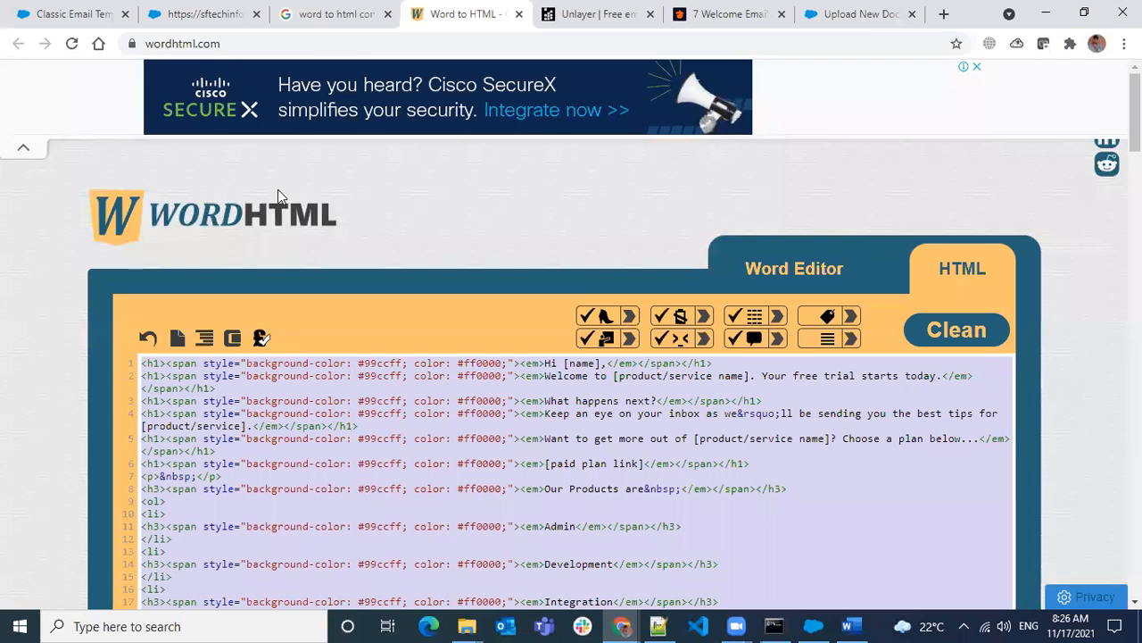
pyautogui.click(308, 25)
pyautogui.click(201, 14)
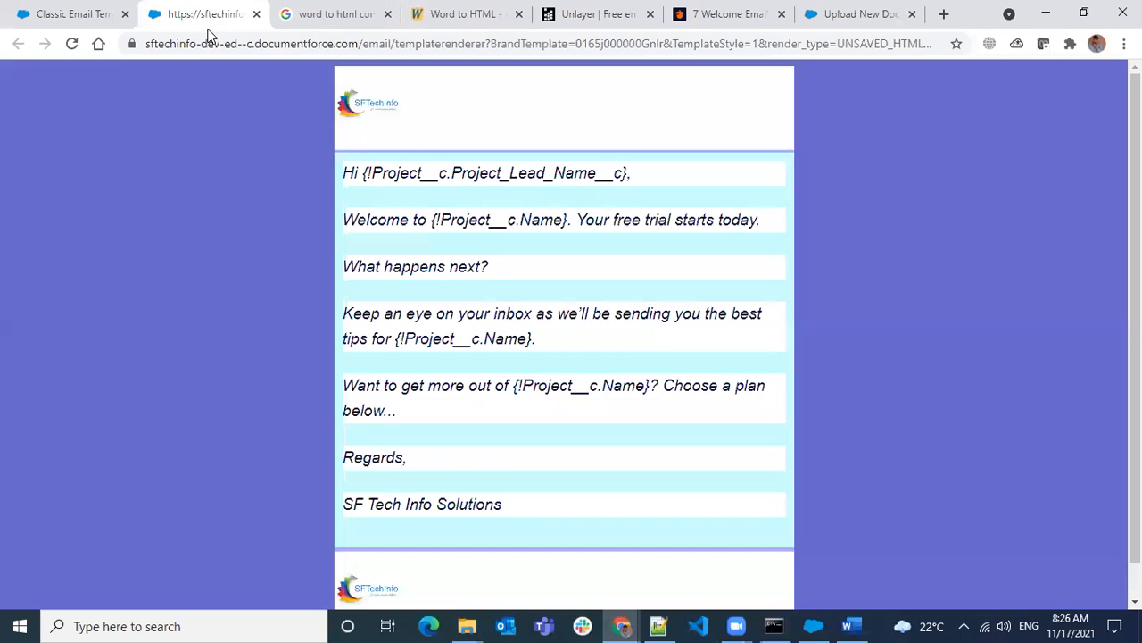
pyautogui.click(65, 15)
pyautogui.hotkey('ctrl', 'a')
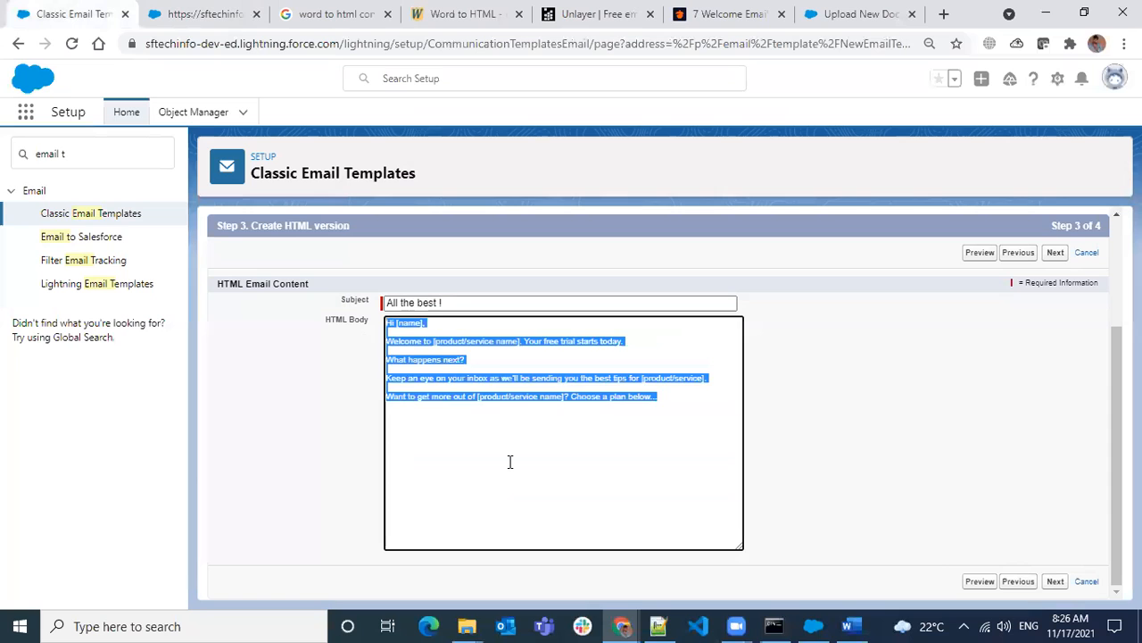
pyautogui.hotkey('ctrl', 'v')
# Choose Project Lead Name from the Project Fields merge fields and copy its merge field value
pyautogui.scroll(8, 574, 446)
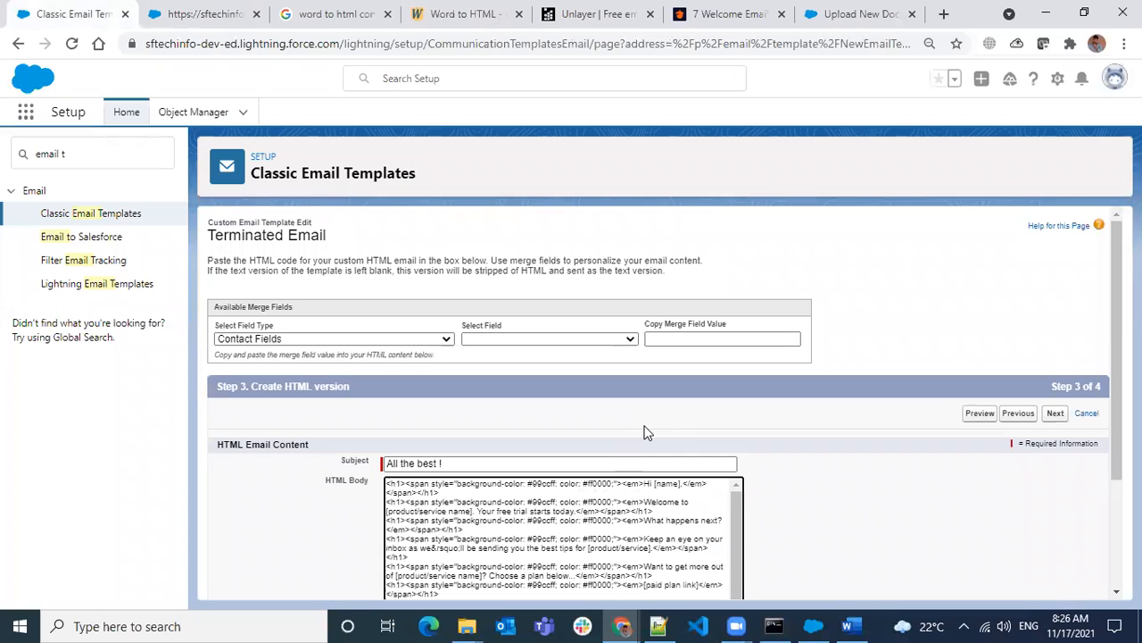
pyautogui.click(425, 338)
pyautogui.scroll(-5, 351, 446)
pyautogui.scroll(-15, 350, 446)
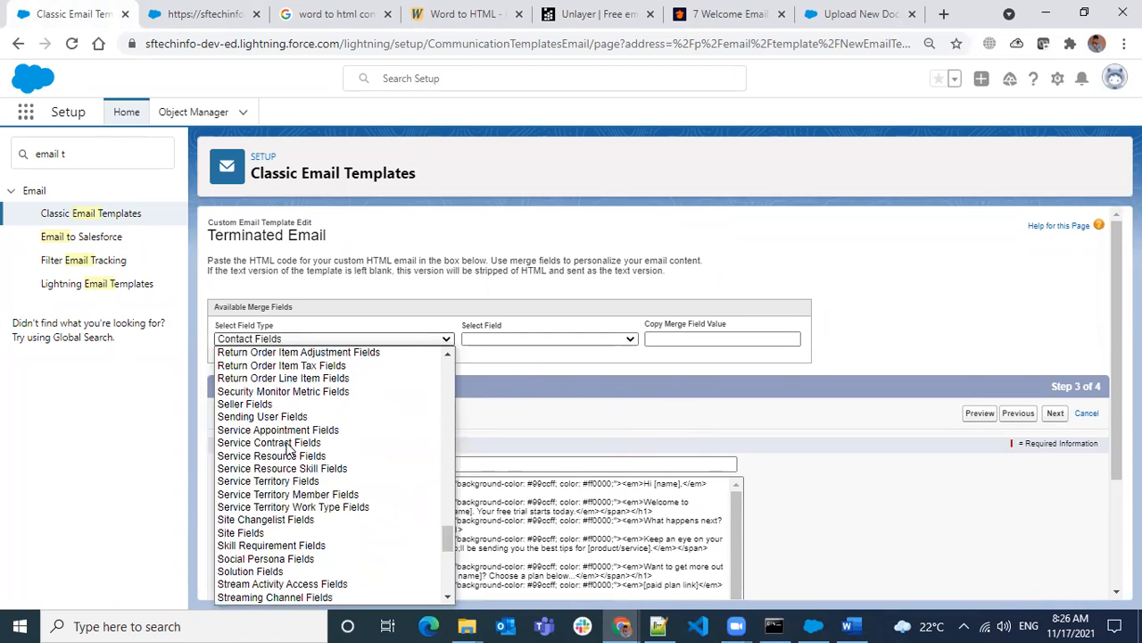
pyautogui.scroll(-3, 295, 461)
pyautogui.press('p')
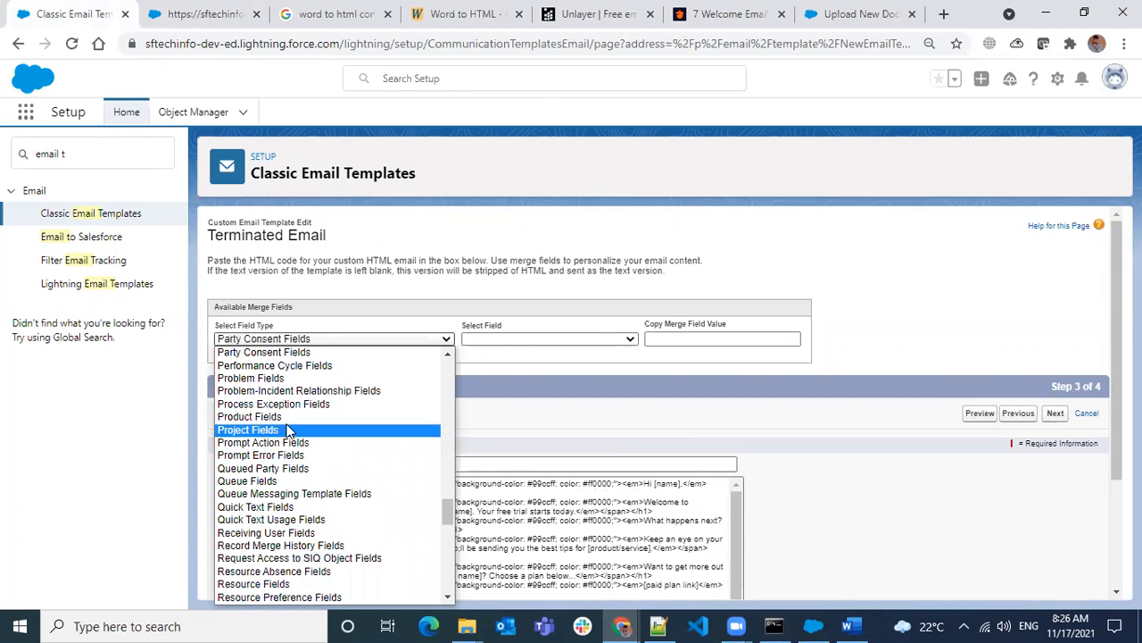
pyautogui.click(285, 430)
pyautogui.click(513, 339)
pyautogui.scroll(-5, 548, 429)
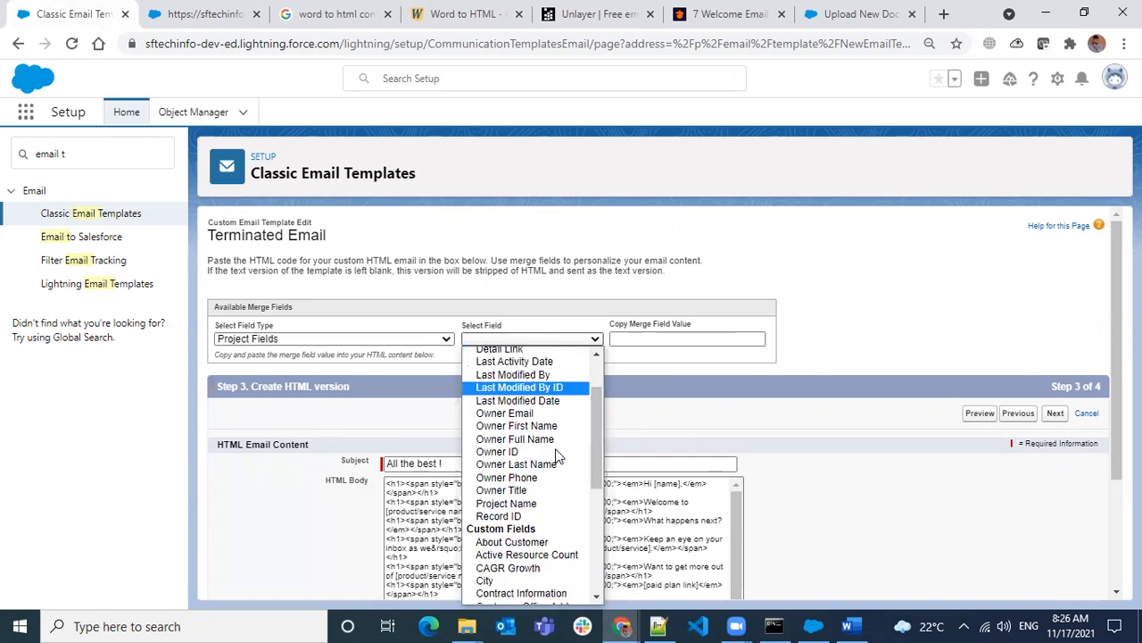
pyautogui.click(518, 506)
pyautogui.hotkey('ctrl', 'c')
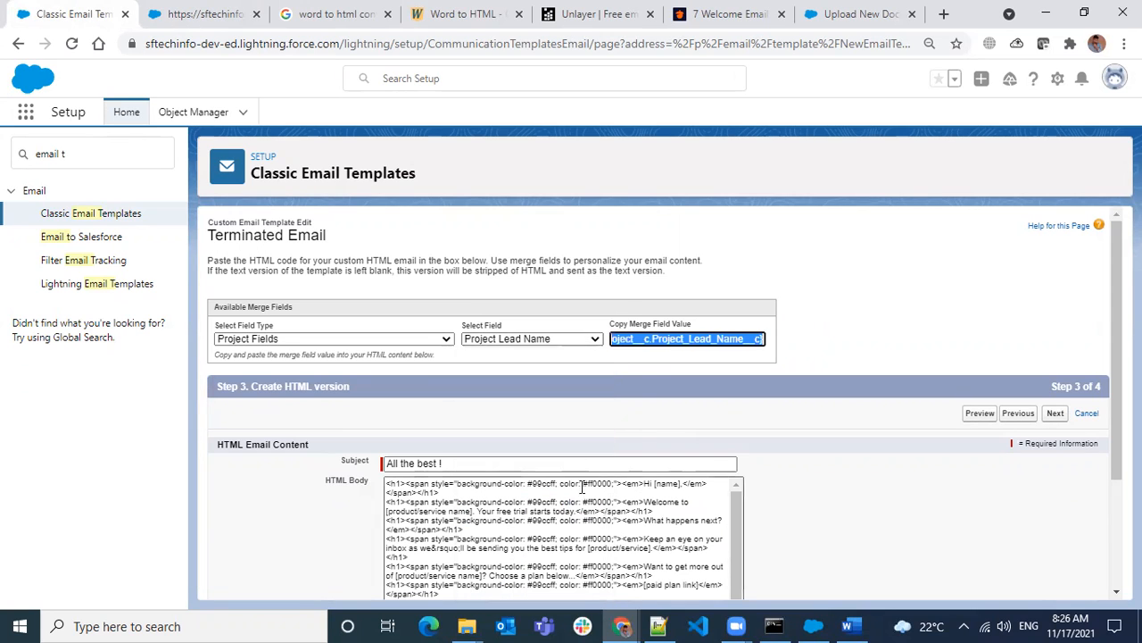
# Replace the "[name]" placeholder after "Hi" in the HTML Body with {!Project__c.Project_Lead_Name__c}
pyautogui.moveTo(680, 483); pyautogui.dragTo(655, 483)
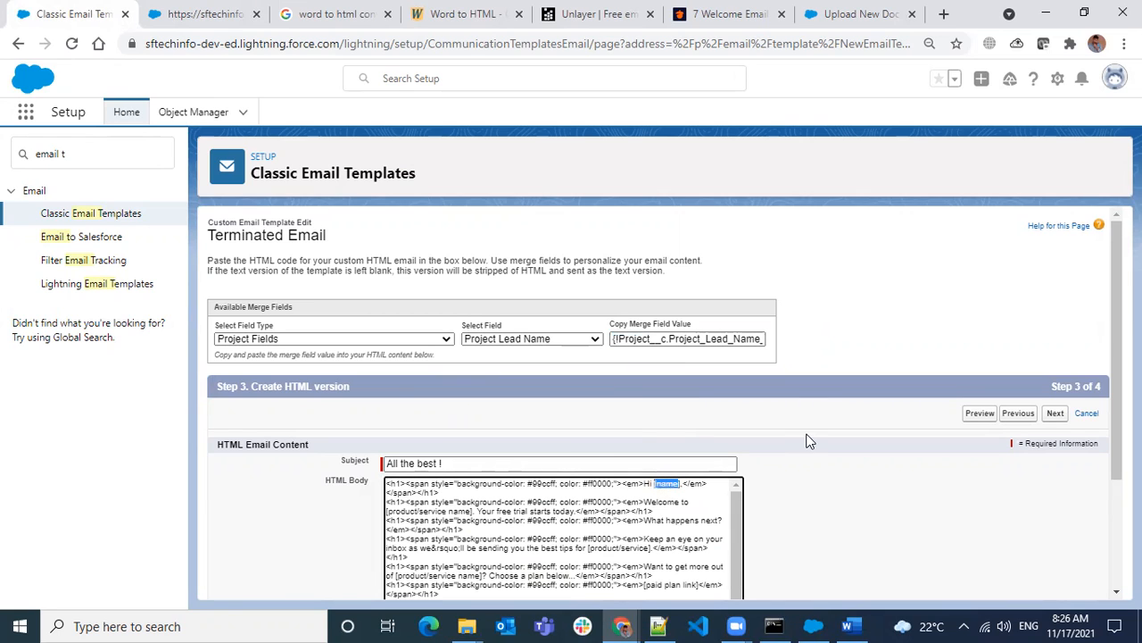
pyautogui.press('BackSpace')
pyautogui.hotkey('ctrl', 'v')
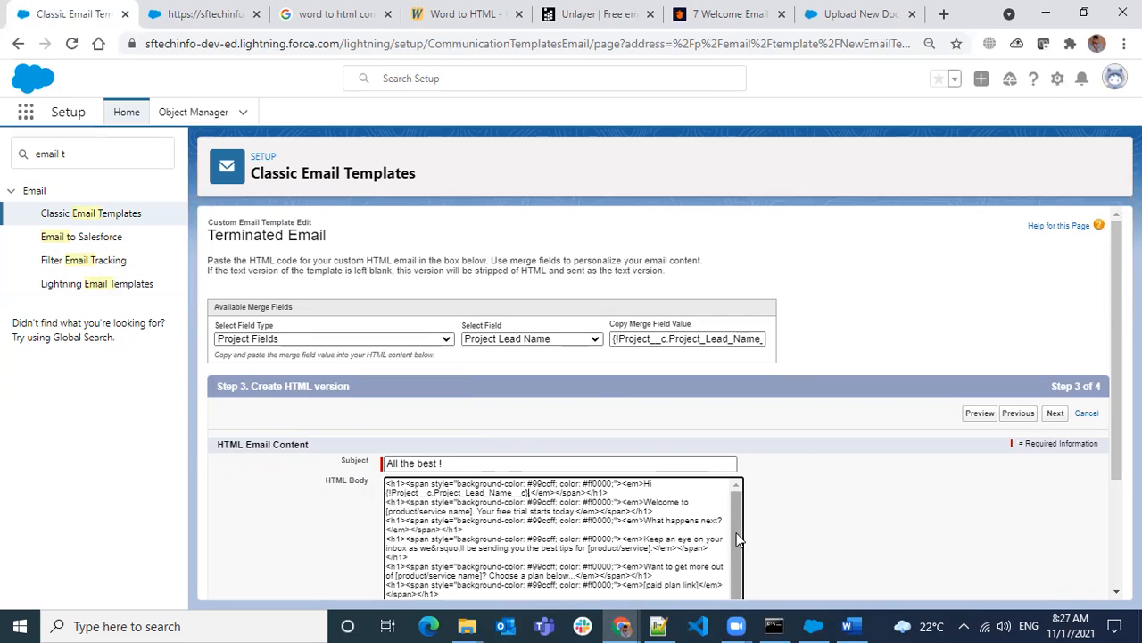
pyautogui.scroll(-5, 737, 538)
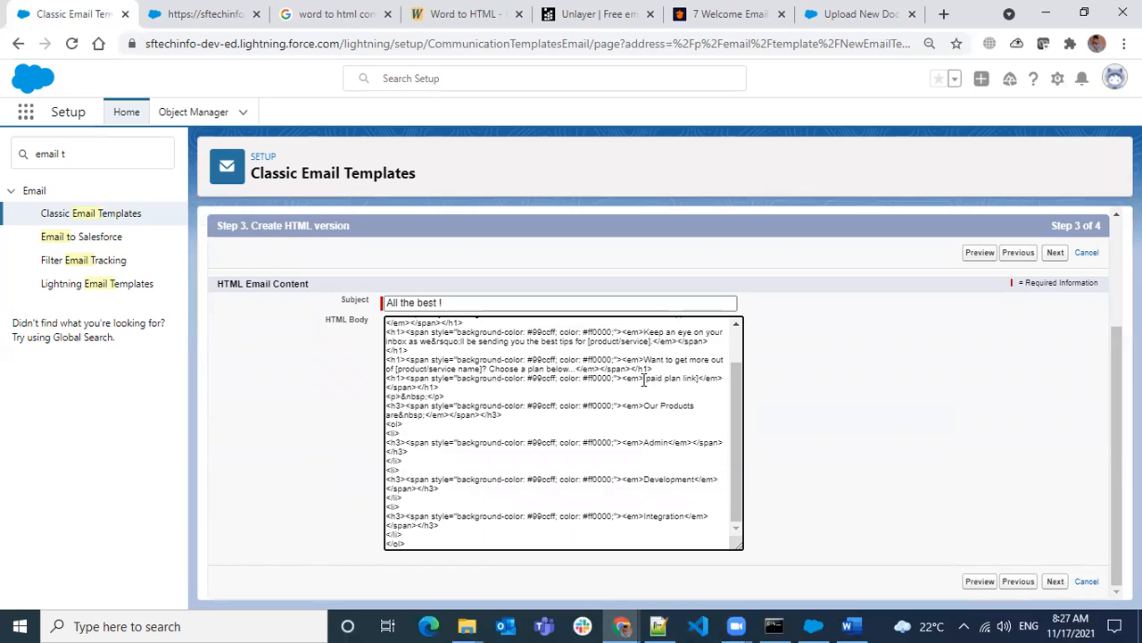
pyautogui.moveTo(646, 380); pyautogui.dragTo(698, 381)
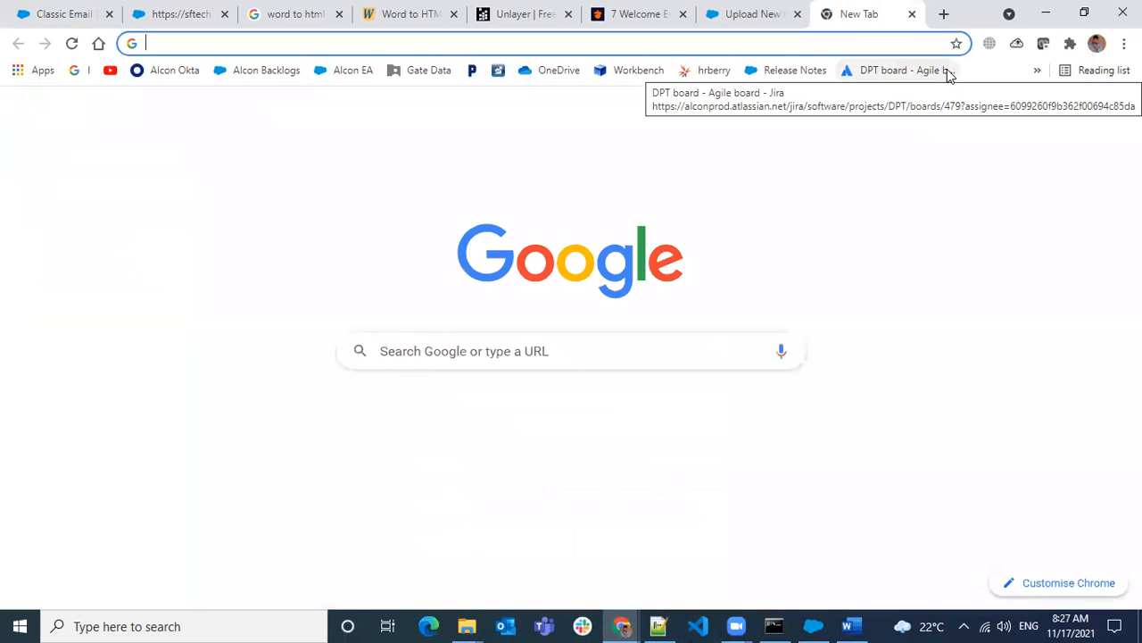
pyautogui.click(612, 42)
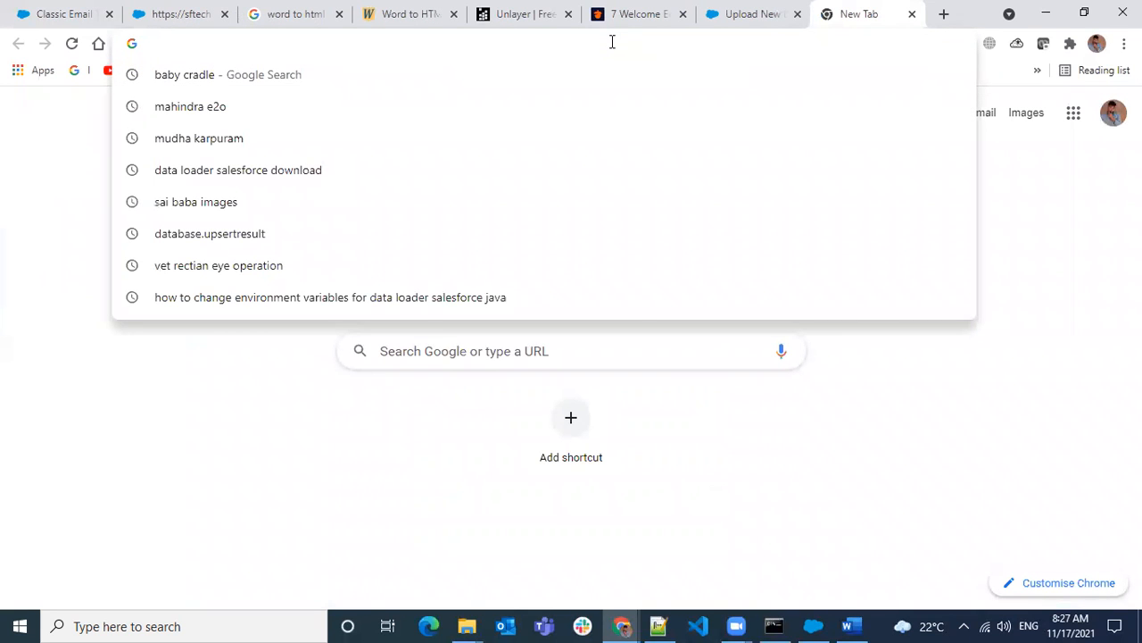
pyautogui.write('sftechinfosolutions.com')
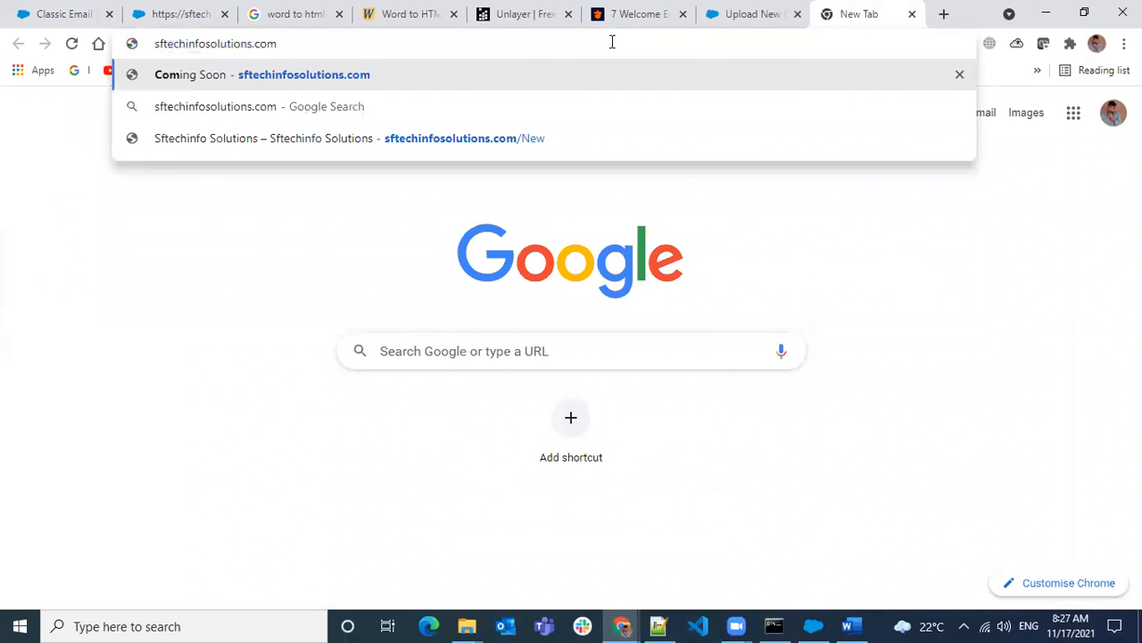
pyautogui.hotkey('ctrl', 'a')
pyautogui.hotkey('ctrl', 'c')
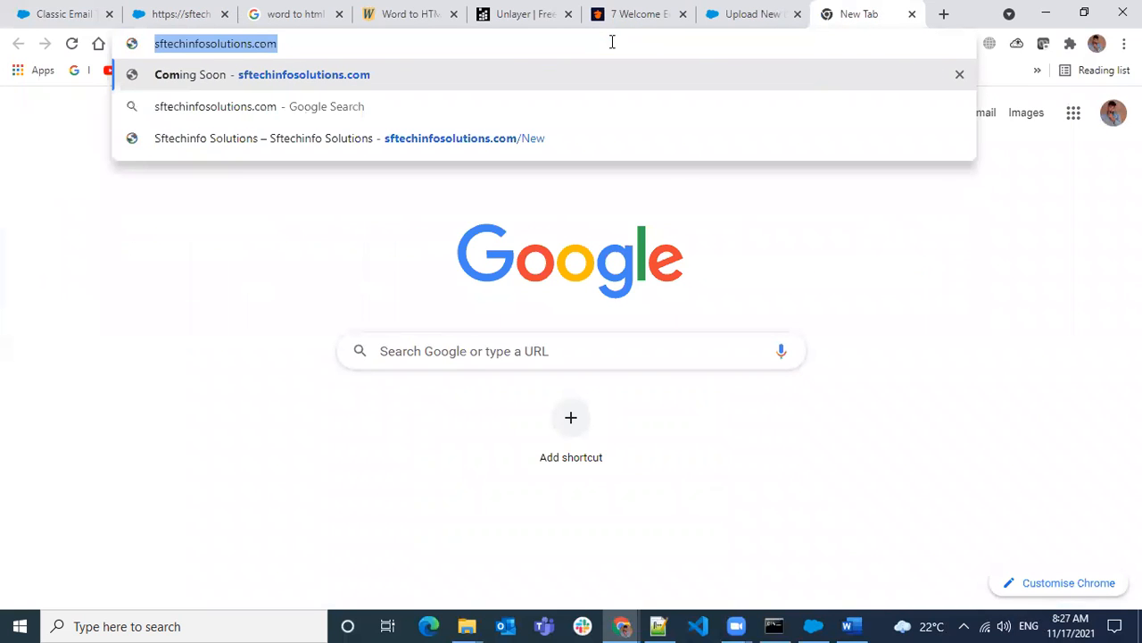
pyautogui.click(172, 25)
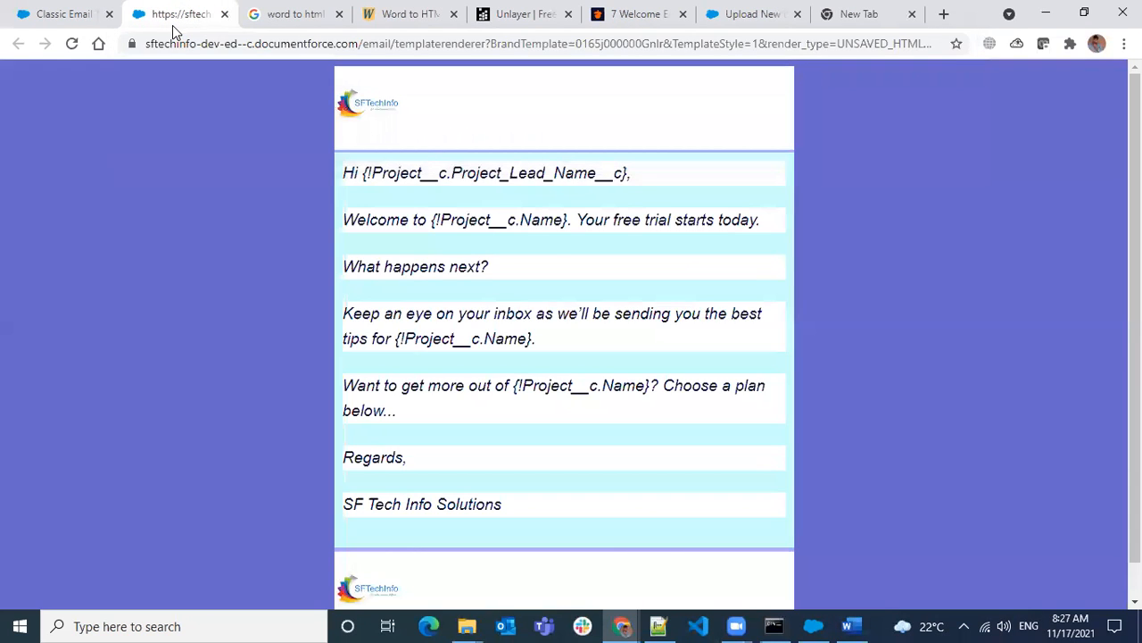
pyautogui.hotkey('ctrl', 'Tab')
pyautogui.click(67, 15)
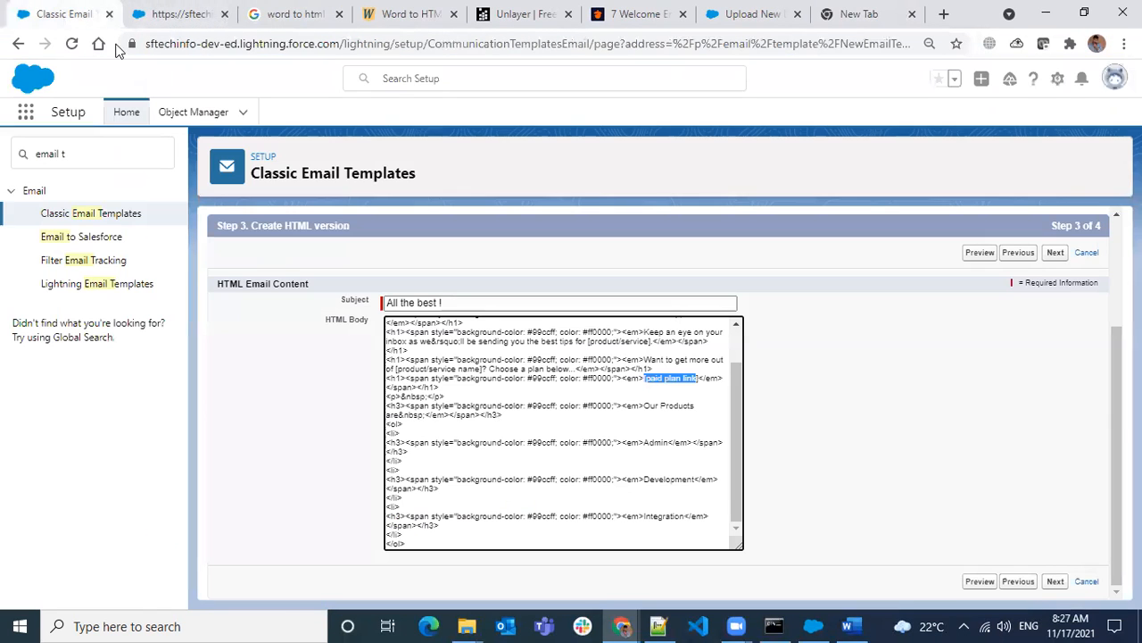
pyautogui.hotkey('ctrl', 'v')
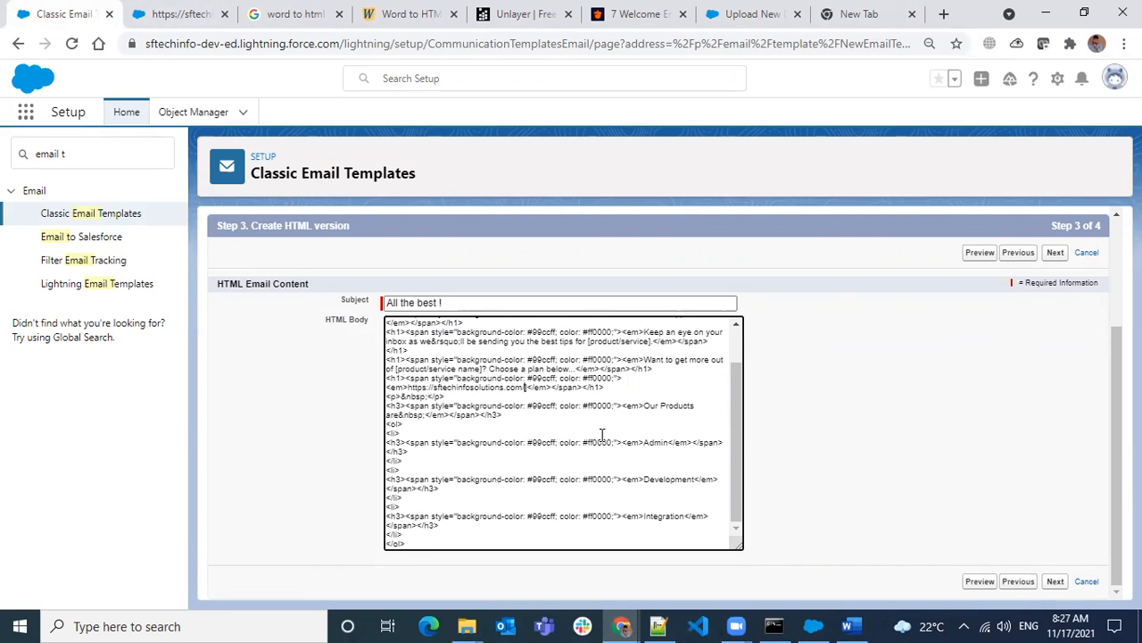
# Find the "[product/service]" placeholder in the HTML Body, and copy the merge field value of Project Name from the Project Fields
pyautogui.scroll(2, 603, 434)
pyautogui.scroll(2, 603, 435)
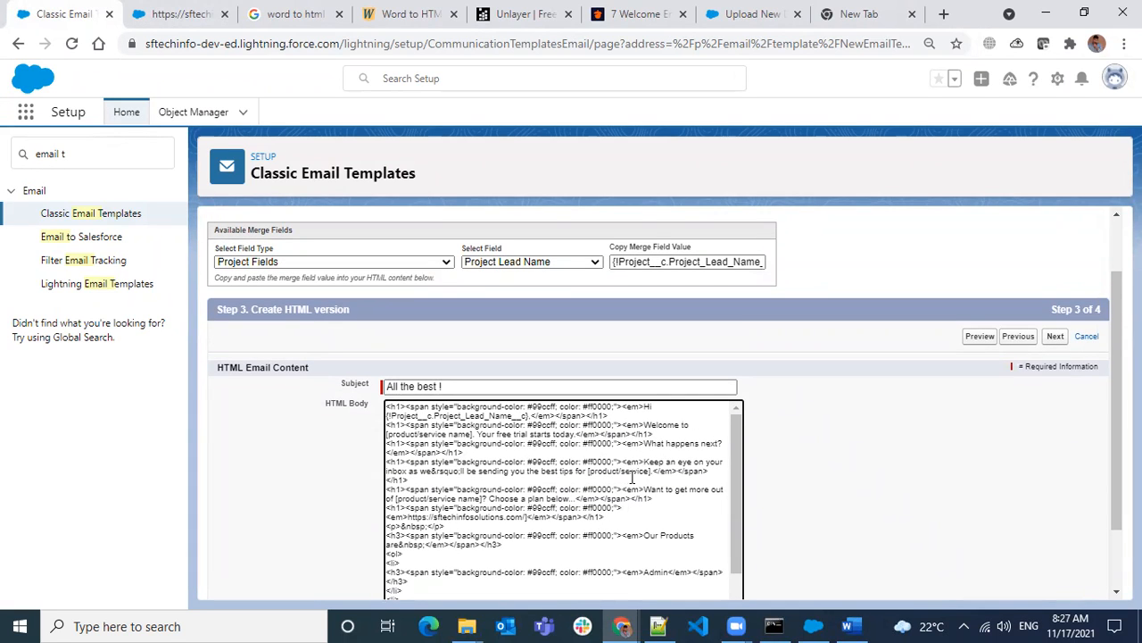
pyautogui.moveTo(588, 471); pyautogui.dragTo(652, 473)
pyautogui.hotkey('ctrl', 'f')
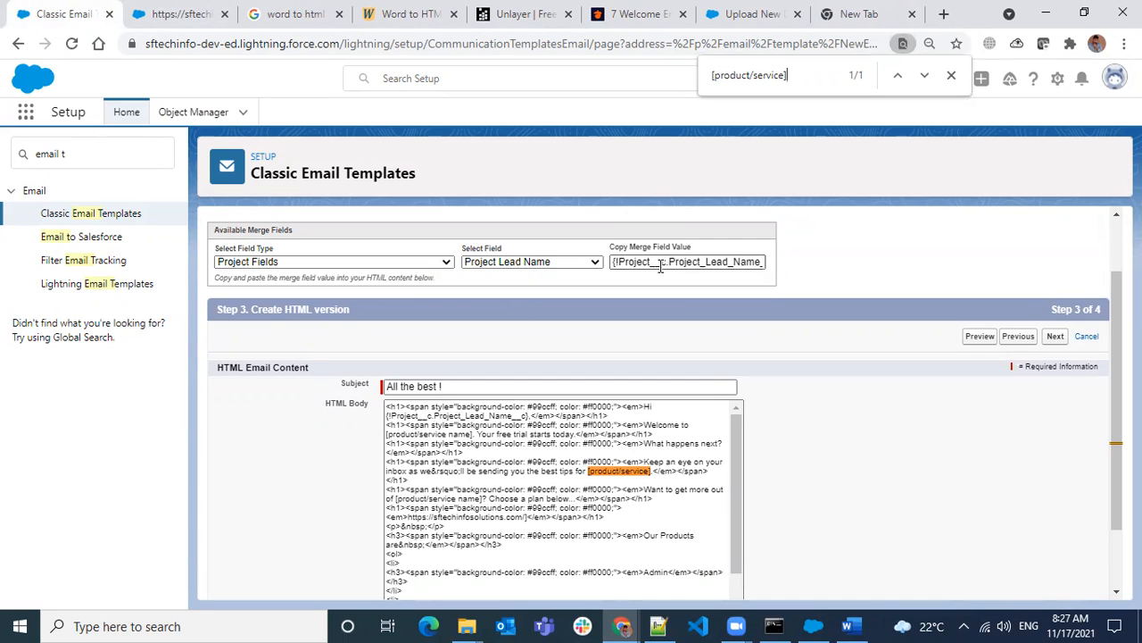
pyautogui.click(584, 263)
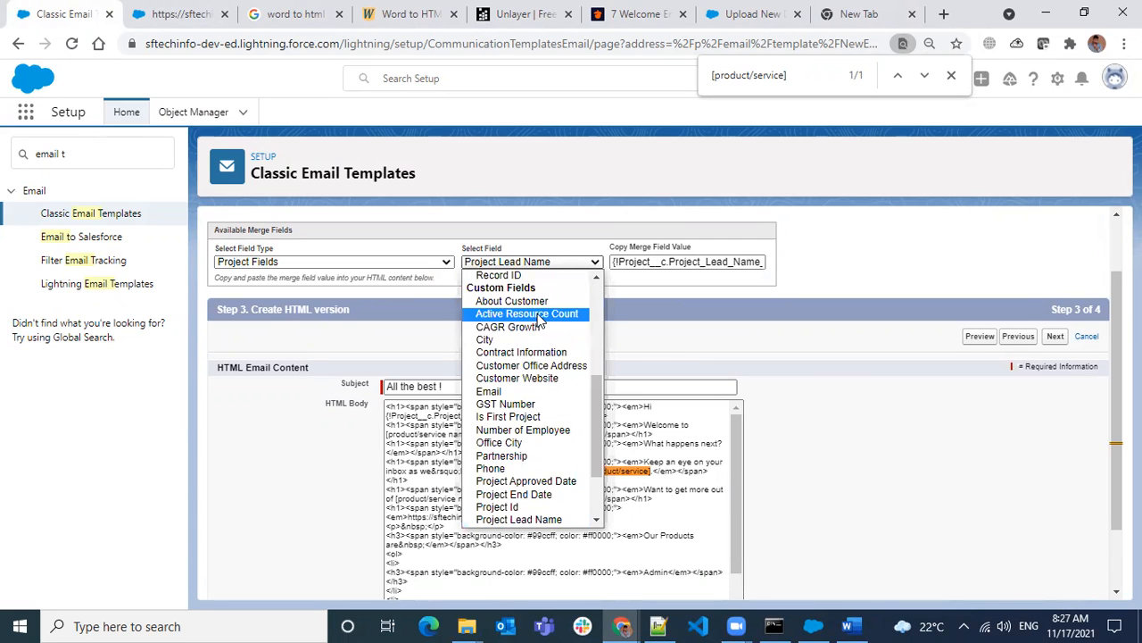
pyautogui.scroll(5, 529, 348)
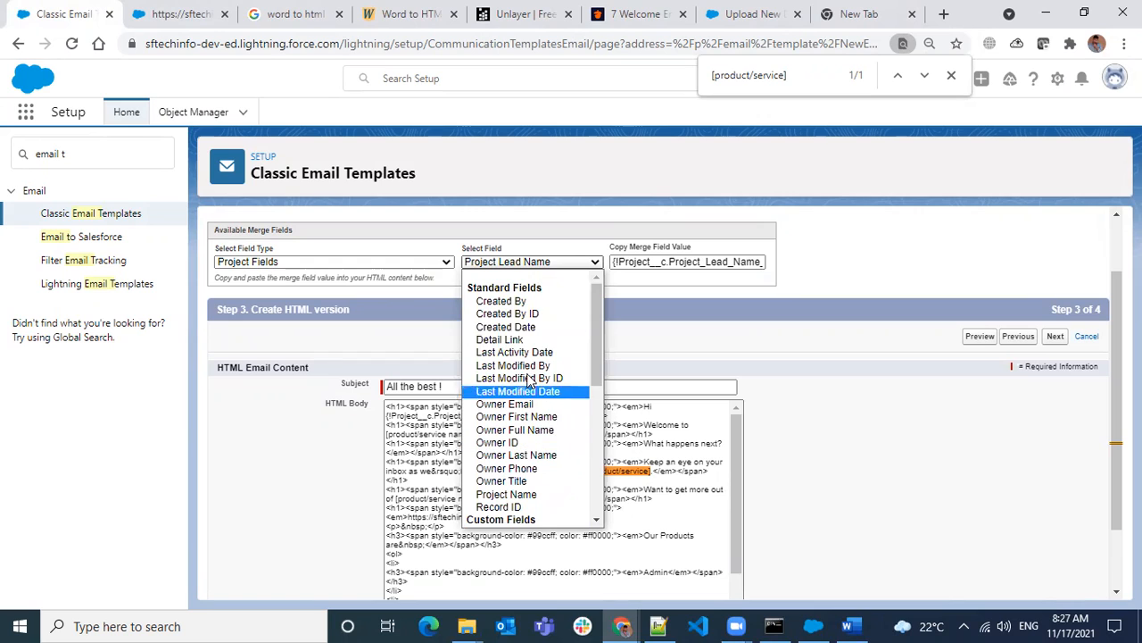
pyautogui.click(506, 494)
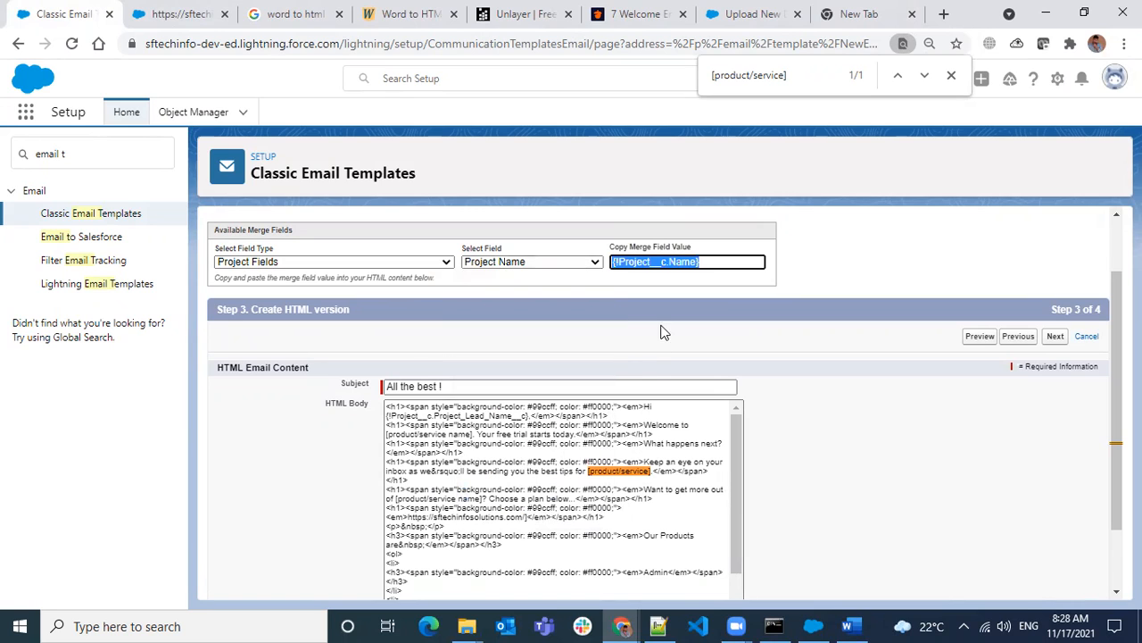
pyautogui.click(733, 265)
pyautogui.hotkey('ctrl', 'c')
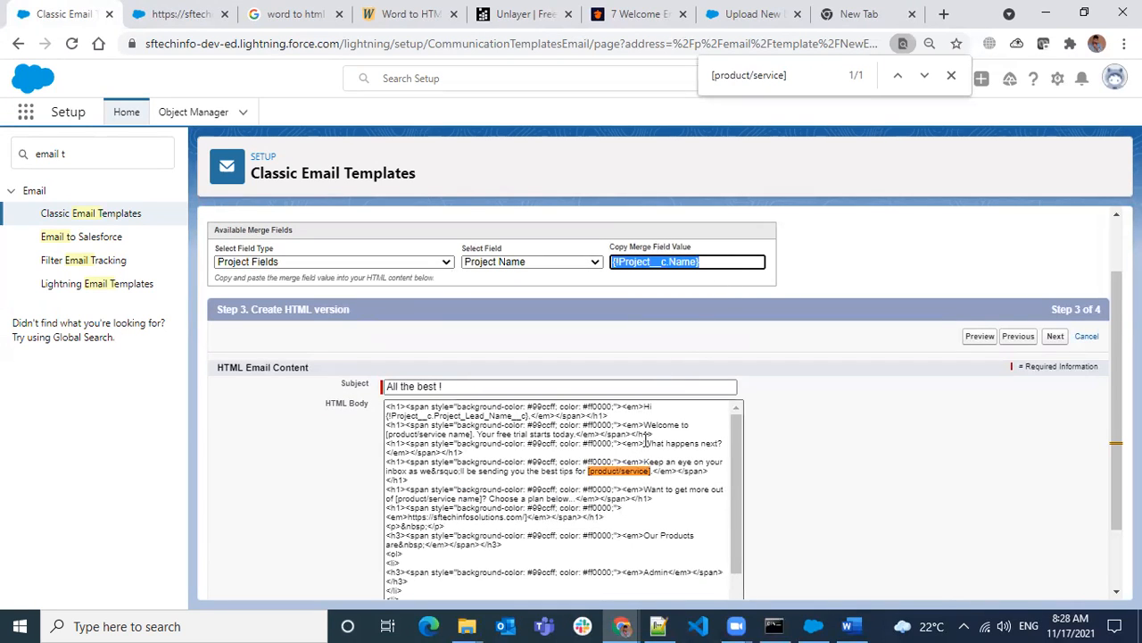
# Replace the "[product/service]" placeholder after "best tips for" with {!Project__c.Name} and preview the email
pyautogui.click(630, 486)
pyautogui.moveTo(587, 466); pyautogui.dragTo(646, 471)
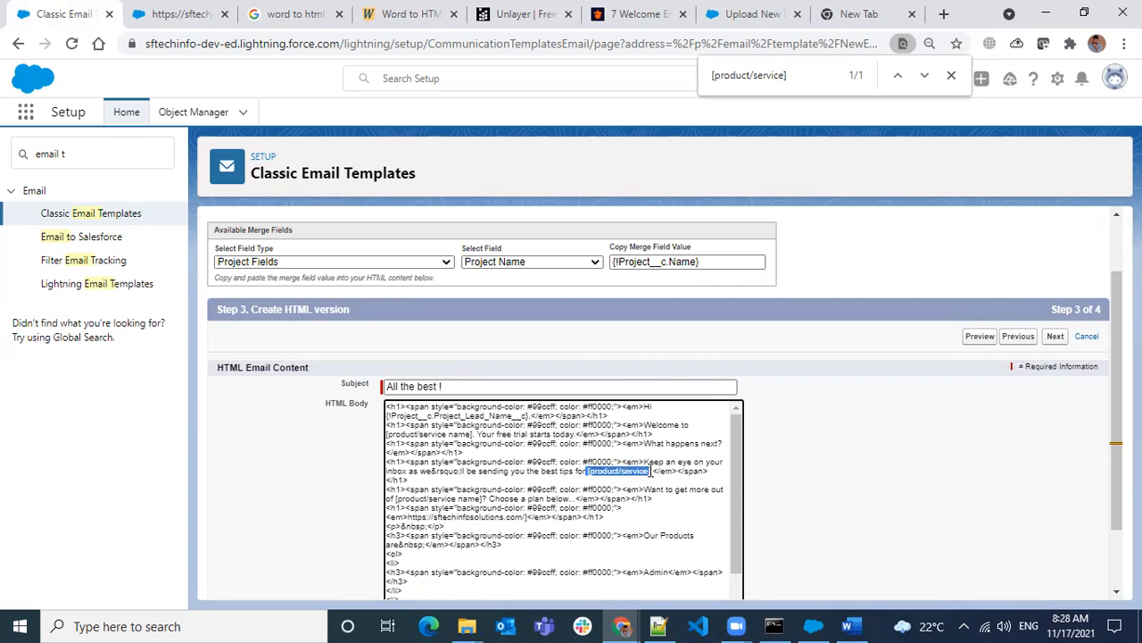
pyautogui.hotkey('ctrl', 'v')
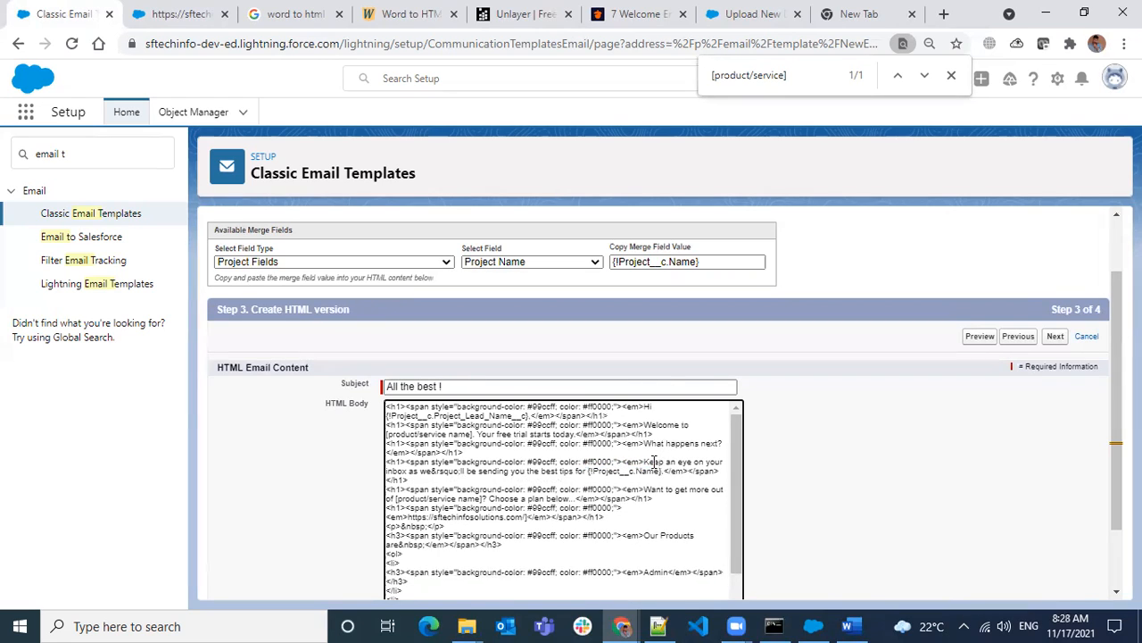
pyautogui.scroll(-2, 653, 473)
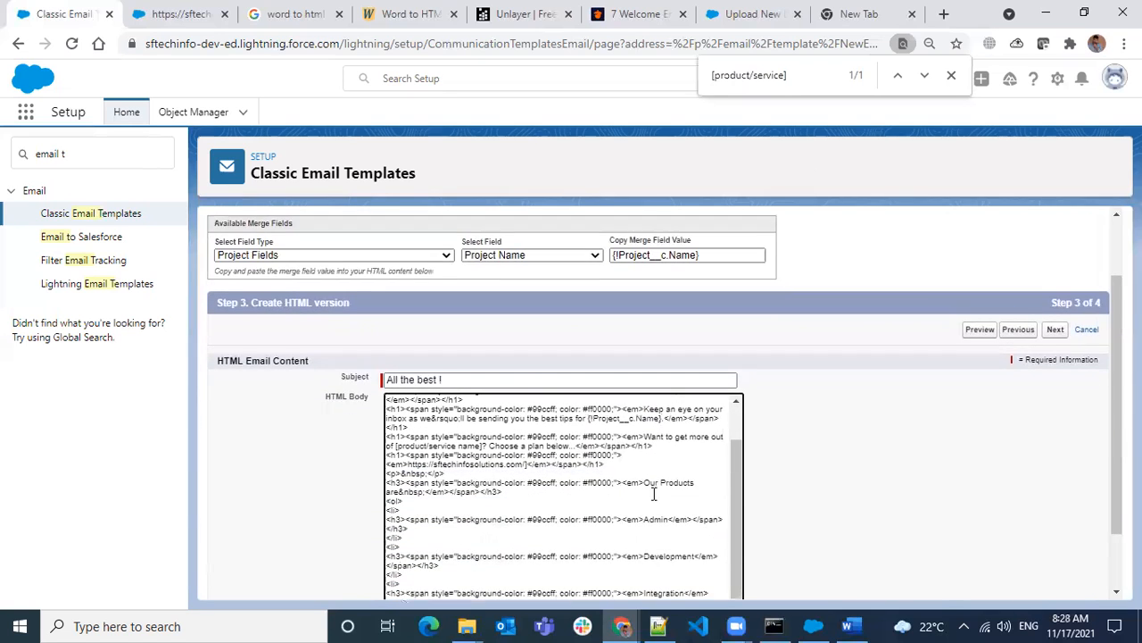
pyautogui.scroll(-2, 654, 493)
pyautogui.click(981, 254)
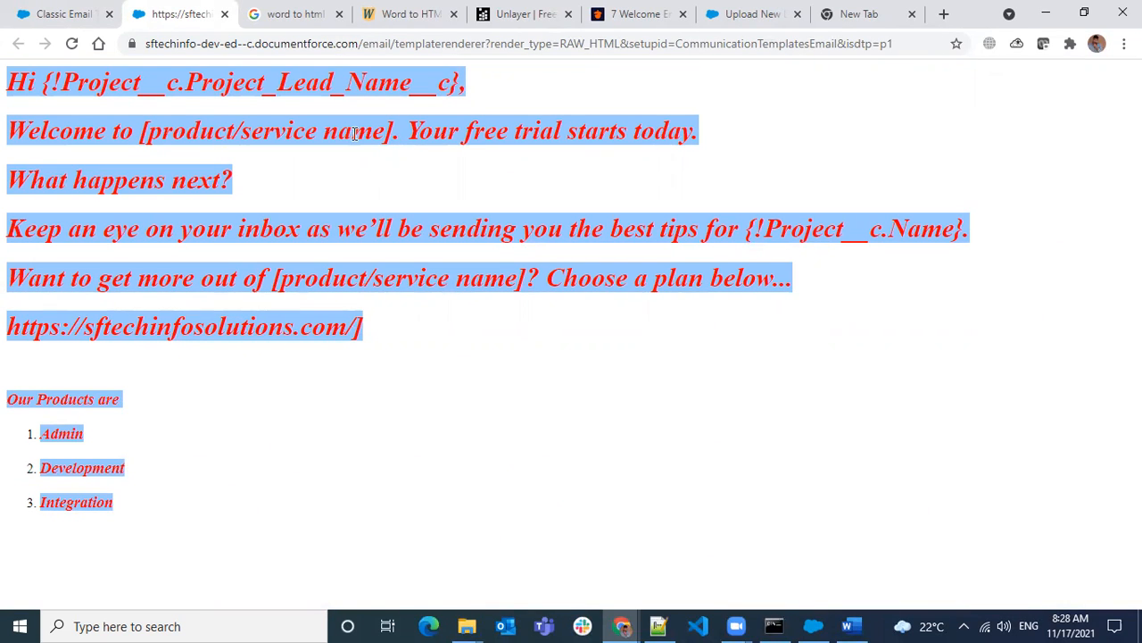
pyautogui.click(67, 15)
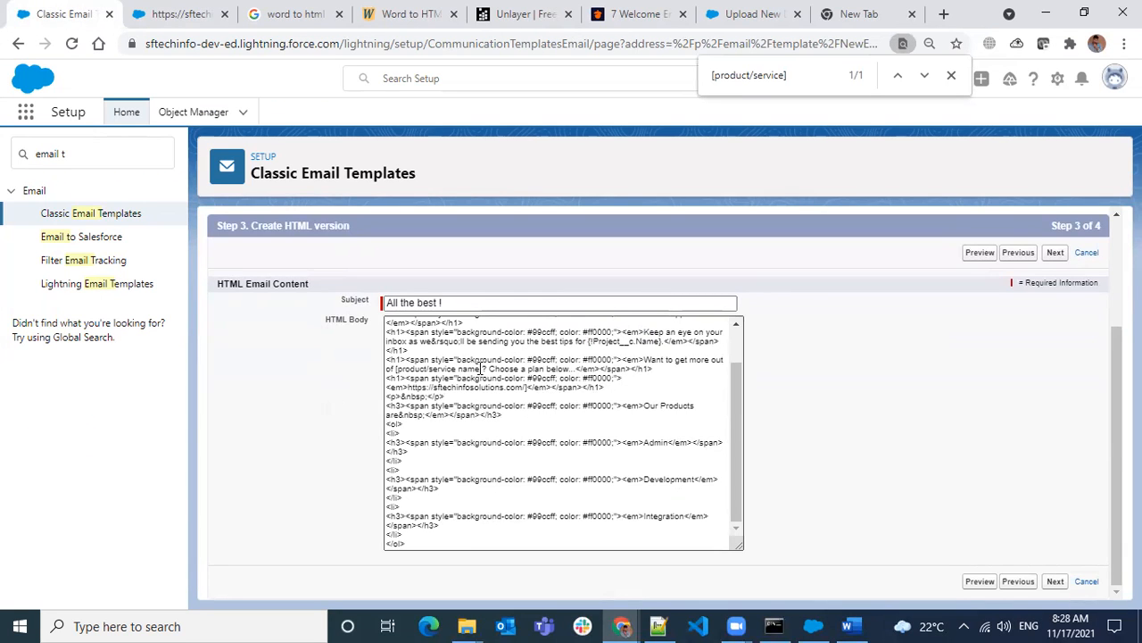
# Replace the "[product/service name]" placeholder after "Want to get more out of" with {!Project__c.Name} and preview the email
pyautogui.moveTo(481, 367); pyautogui.dragTo(398, 366)
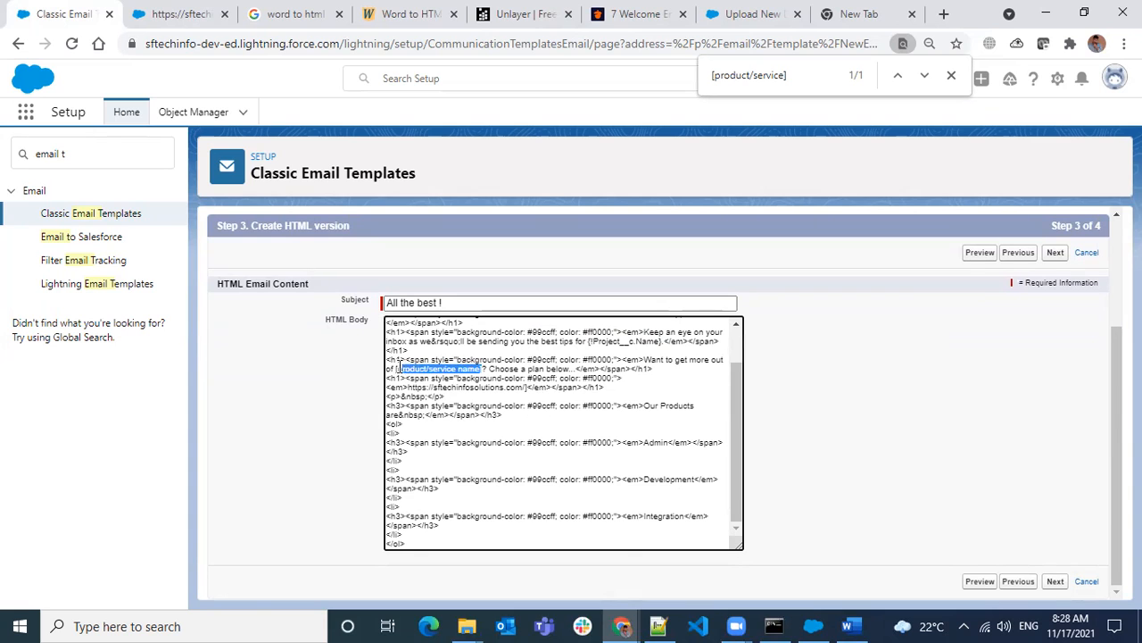
pyautogui.hotkey('ctrl', 'v')
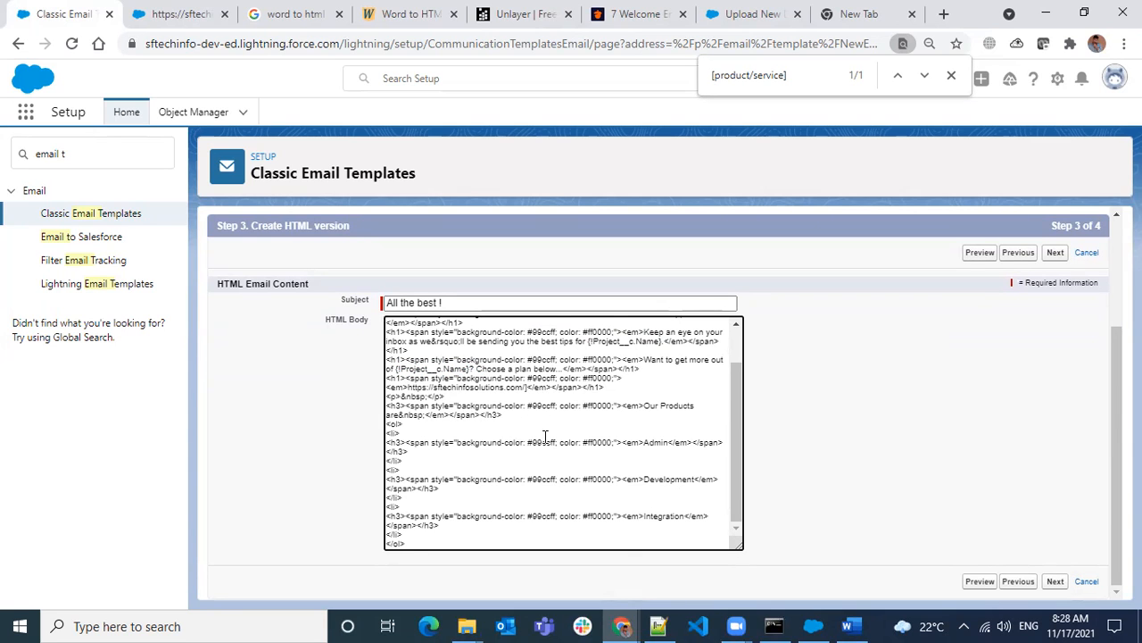
pyautogui.scroll(2, 634, 420)
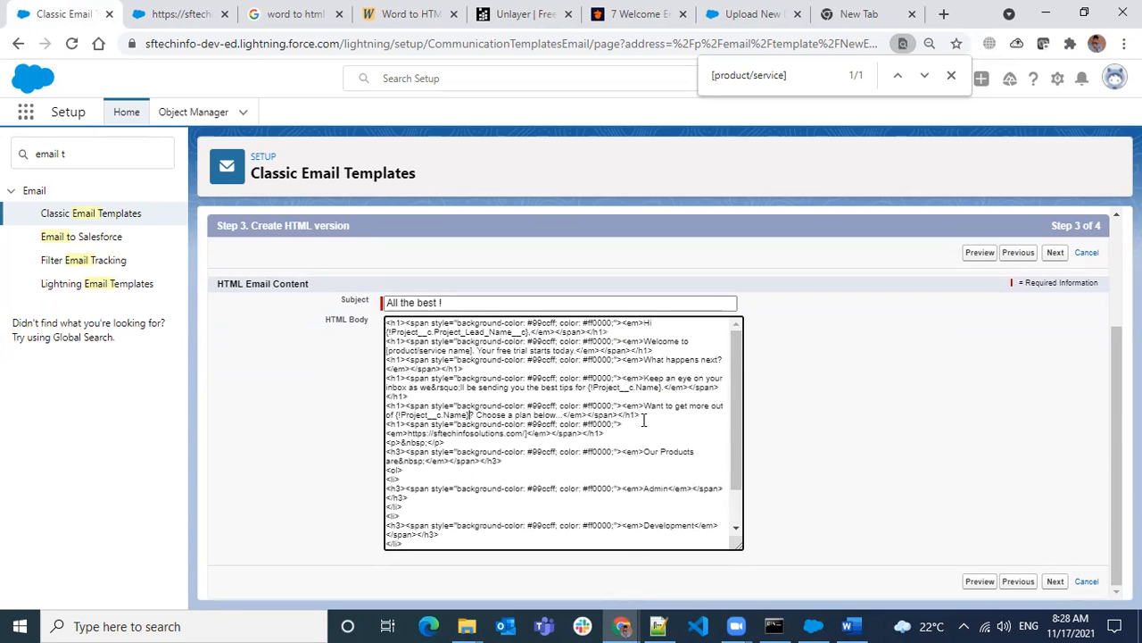
pyautogui.click(978, 254)
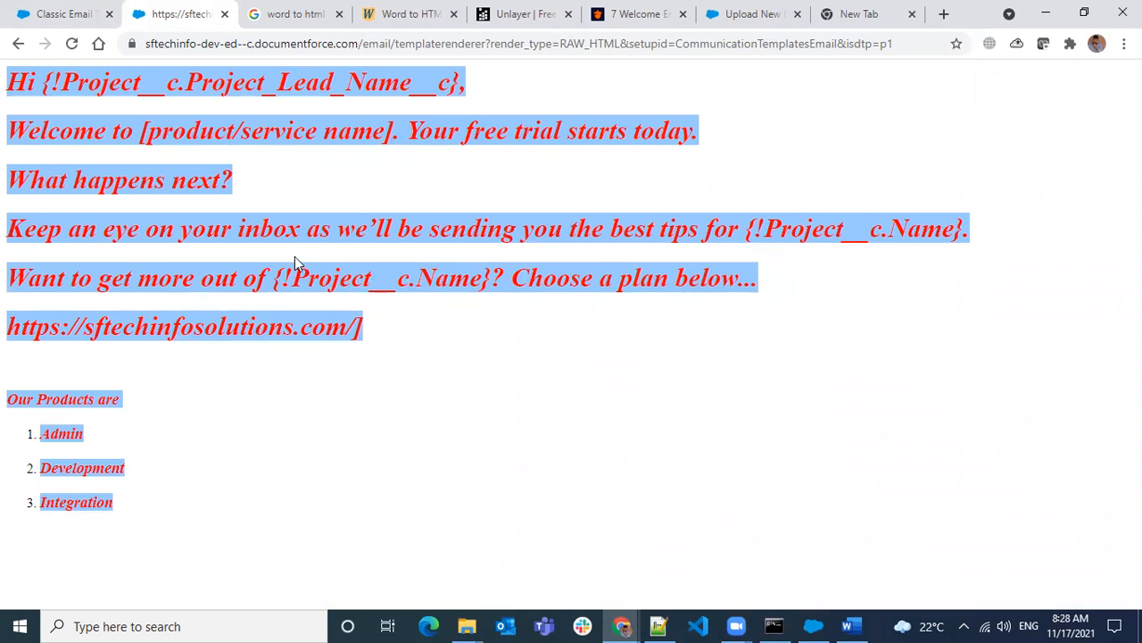
pyautogui.click(64, 14)
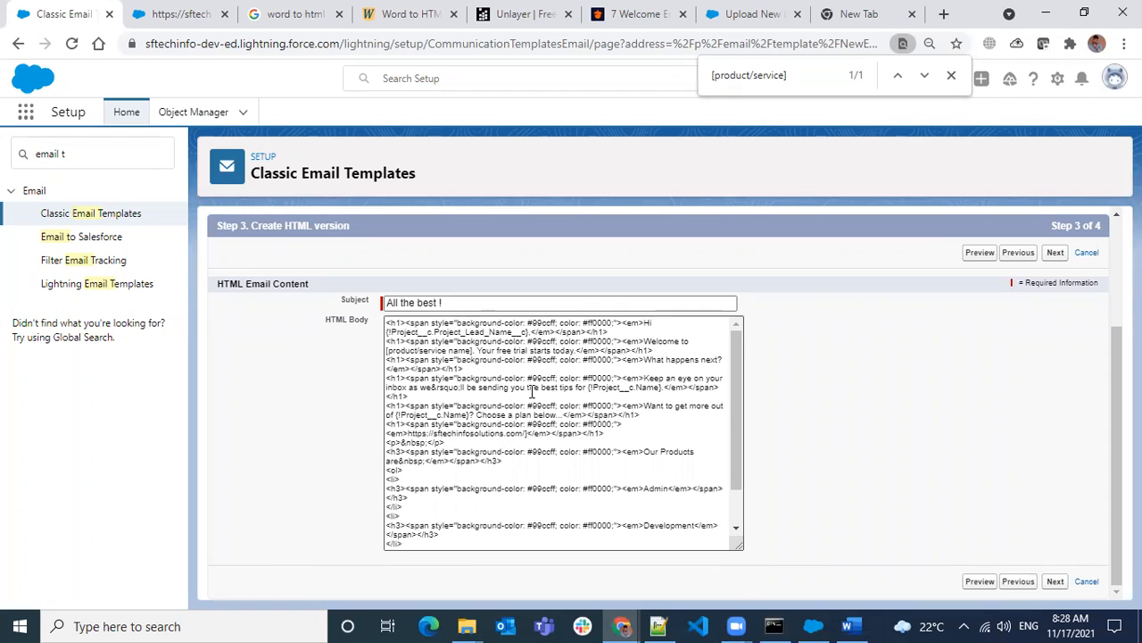
pyautogui.scroll(2, 532, 390)
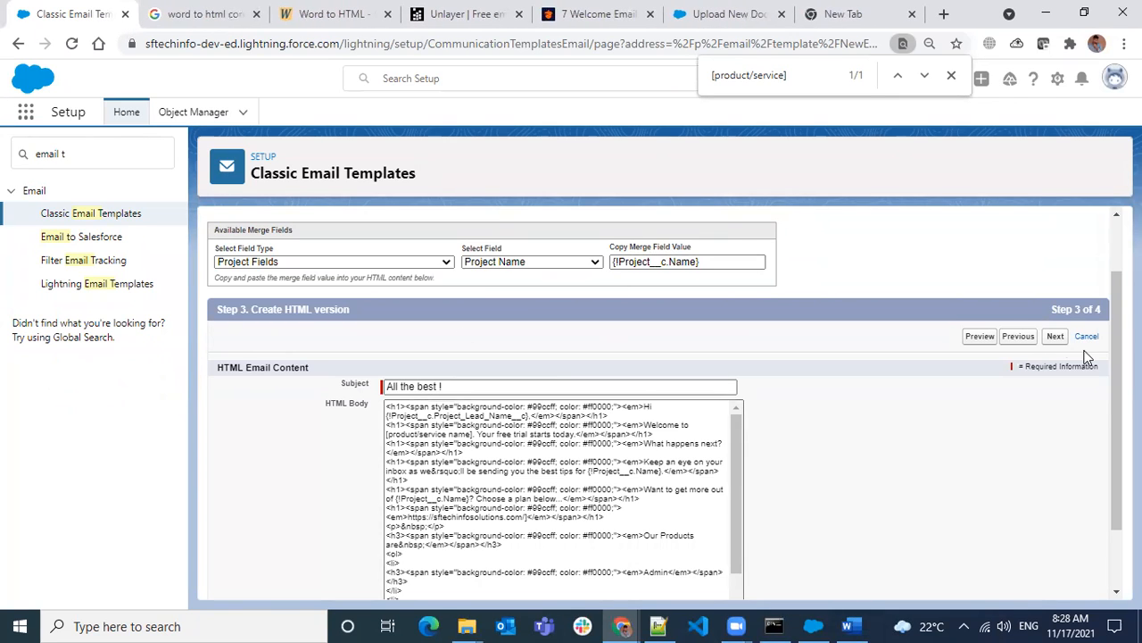
pyautogui.click(979, 335)
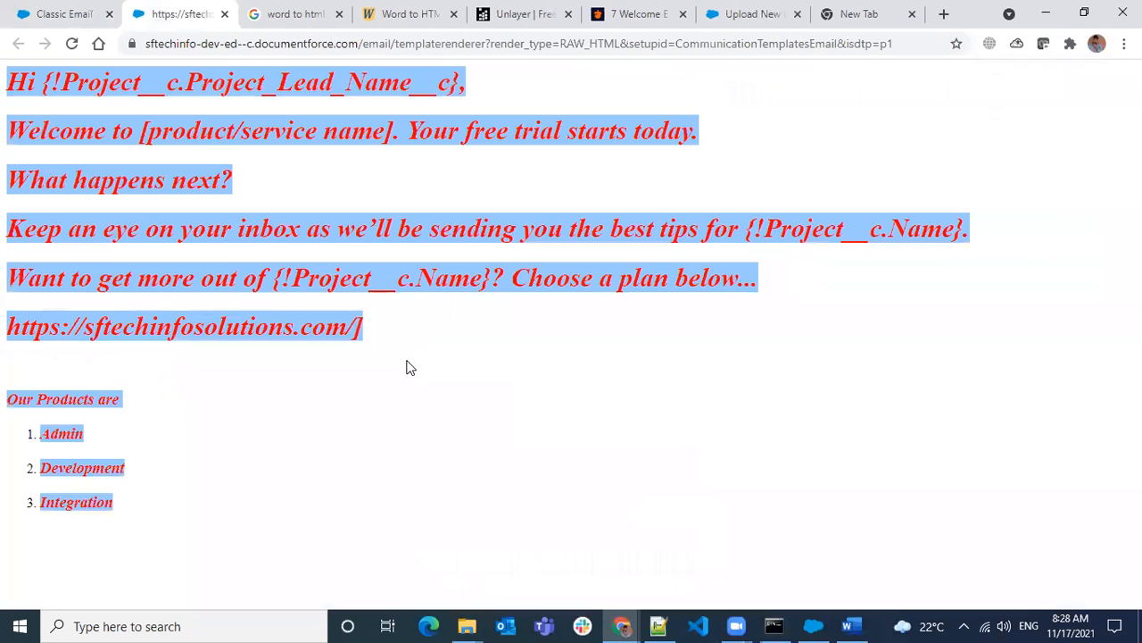
pyautogui.click(116, 16)
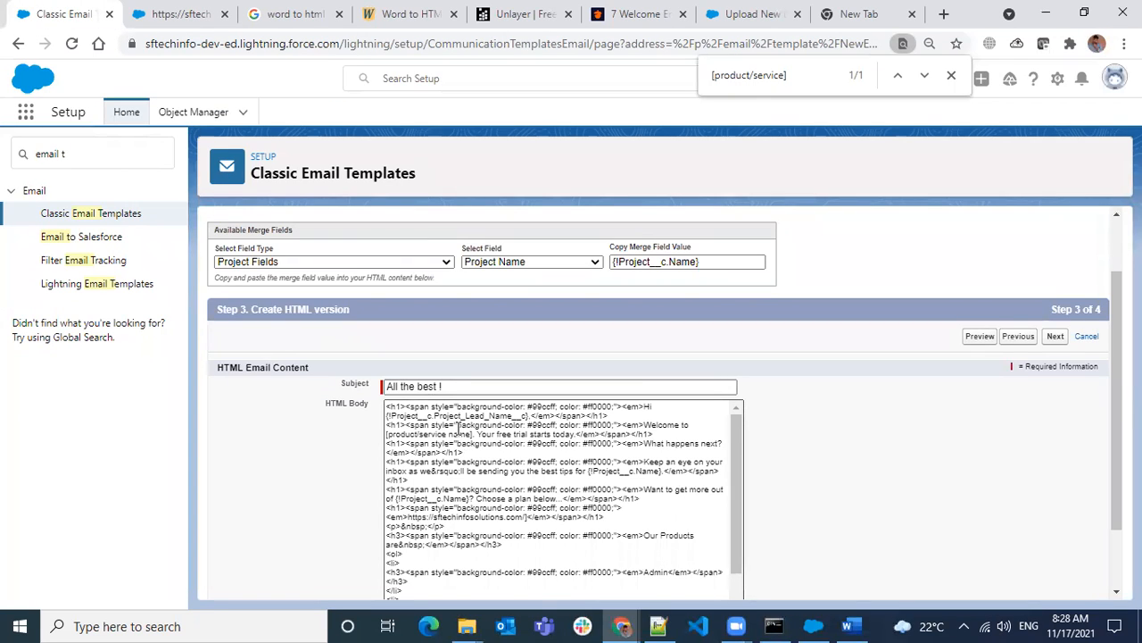
# Find "welcom" on the page and replace the "[product/service name]" placeholder after "Welcome to" with {!Project__c.Name}
pyautogui.moveTo(515, 433); pyautogui.dragTo(551, 425)
pyautogui.scroll(2, 485, 461)
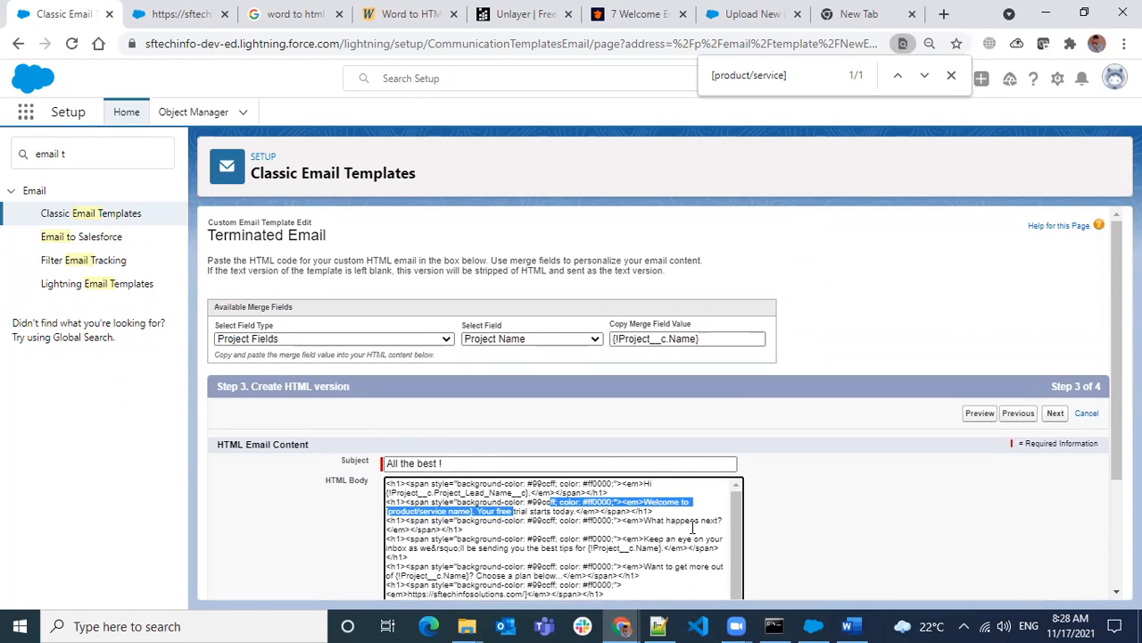
pyautogui.hotkey('ctrl', 'f')
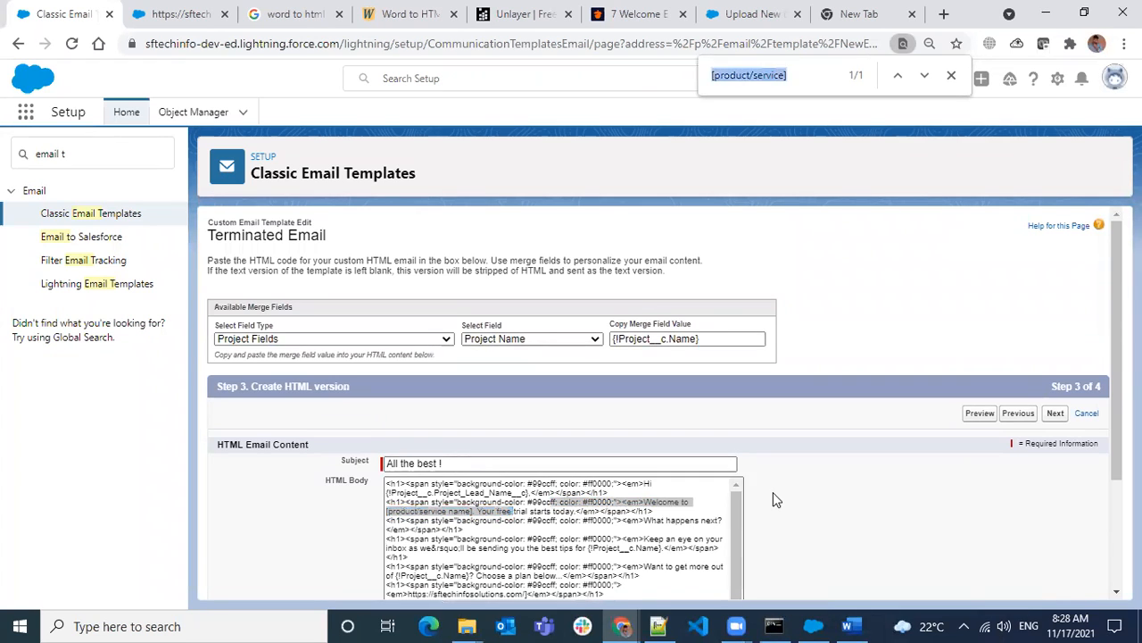
pyautogui.write('welcom')
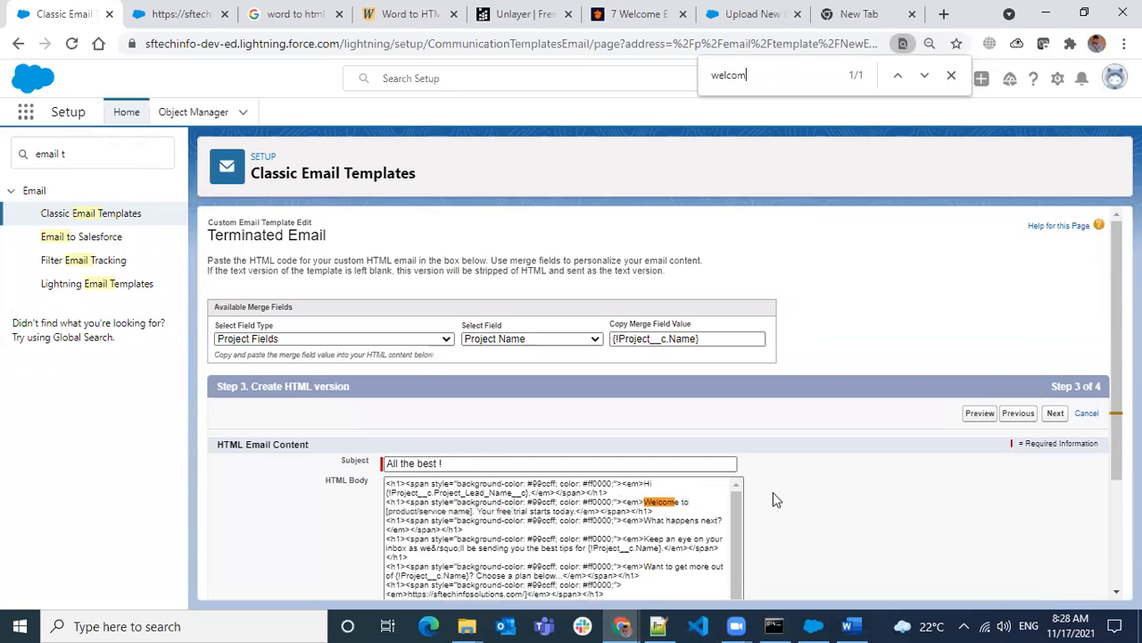
pyautogui.doubleClick(464, 511)
pyautogui.hotkey('shift', 'Left')
pyautogui.hotkey('shift', 'Left')
pyautogui.hotkey('shift', 'Left')
pyautogui.hotkey('shift', 'Left')
pyautogui.hotkey('shift', 'Left')
pyautogui.hotkey('shift', 'Left')
pyautogui.hotkey('shift', 'Left')
pyautogui.hotkey('shift', 'Left')
pyautogui.hotkey('shift', 'Left')
pyautogui.hotkey('shift', 'Left')
pyautogui.hotkey('shift', 'Left')
pyautogui.hotkey('shift', 'Left')
pyautogui.hotkey('shift', 'Left')
pyautogui.hotkey('shift', 'Left')
pyautogui.hotkey('shift', 'Left')
pyautogui.hotkey('shift', 'Left')
pyautogui.hotkey('shift', 'Left')
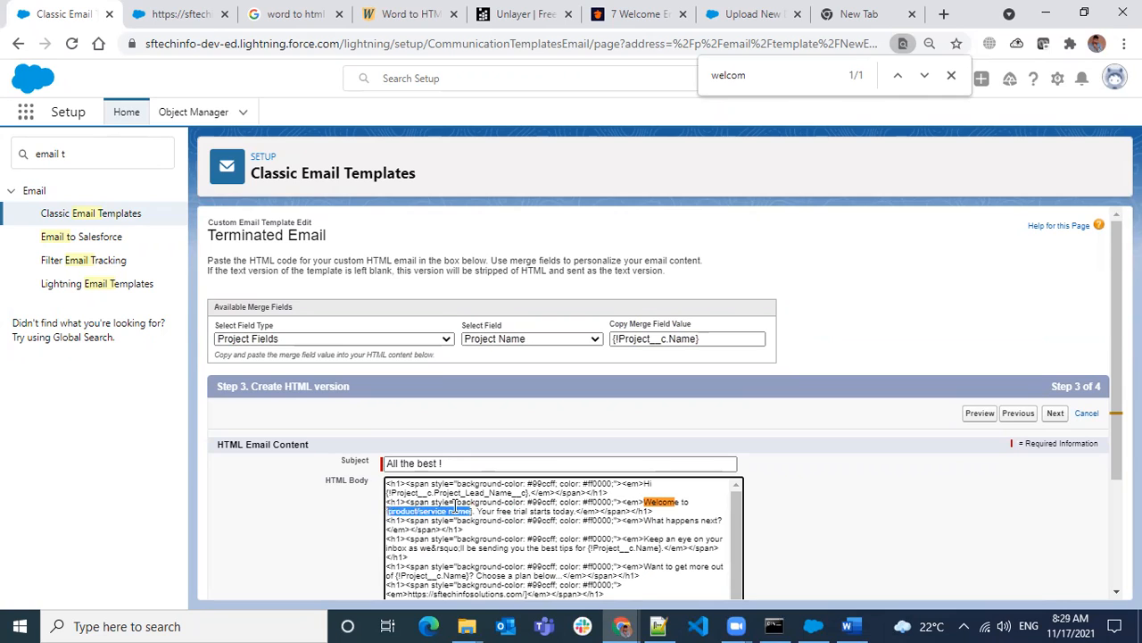
pyautogui.press('BackSpace')
pyautogui.write('{!Project__c.Name}')
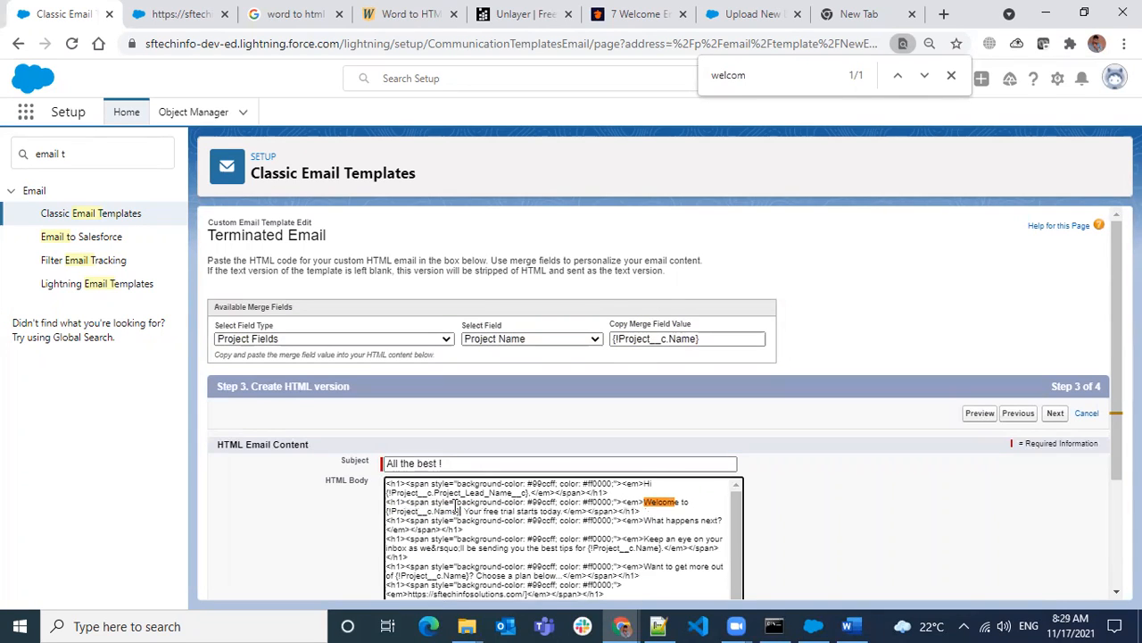
# Preview the updated email, checking its merge fields and website link, and return to the end of the HTML Body
pyautogui.click(980, 413)
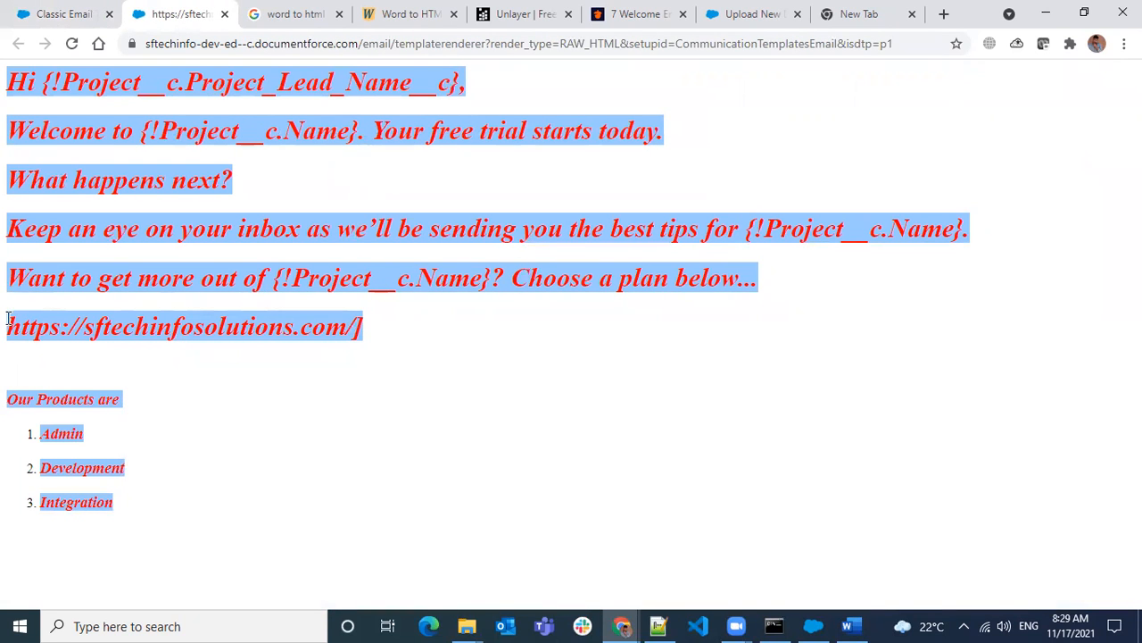
pyautogui.click(82, 11)
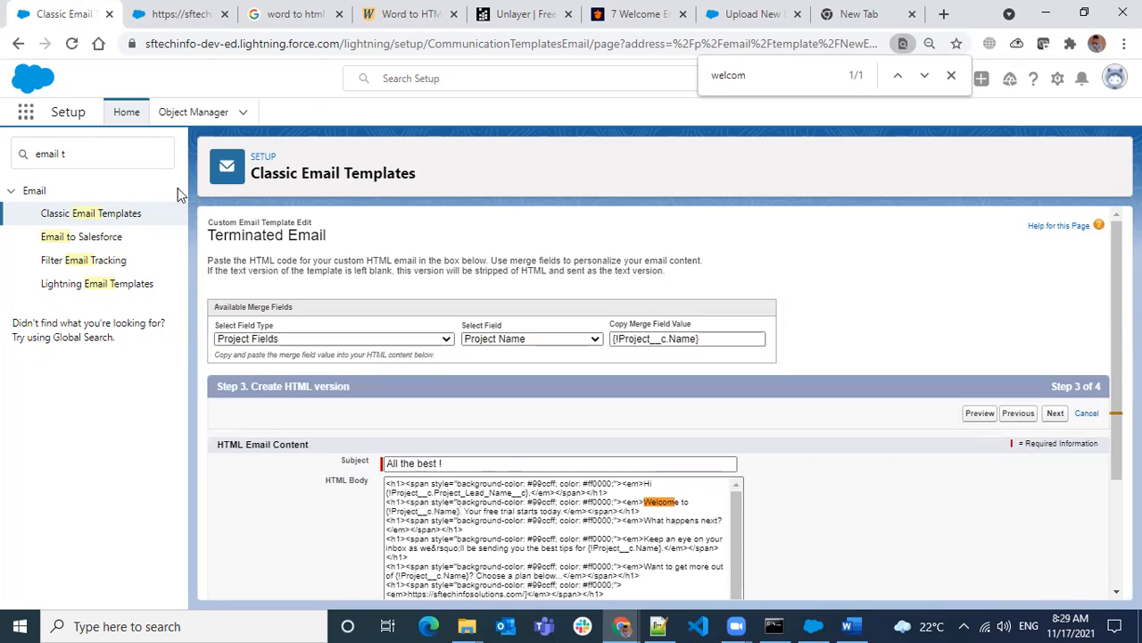
pyautogui.scroll(-3, 658, 420)
pyautogui.scroll(-3, 661, 417)
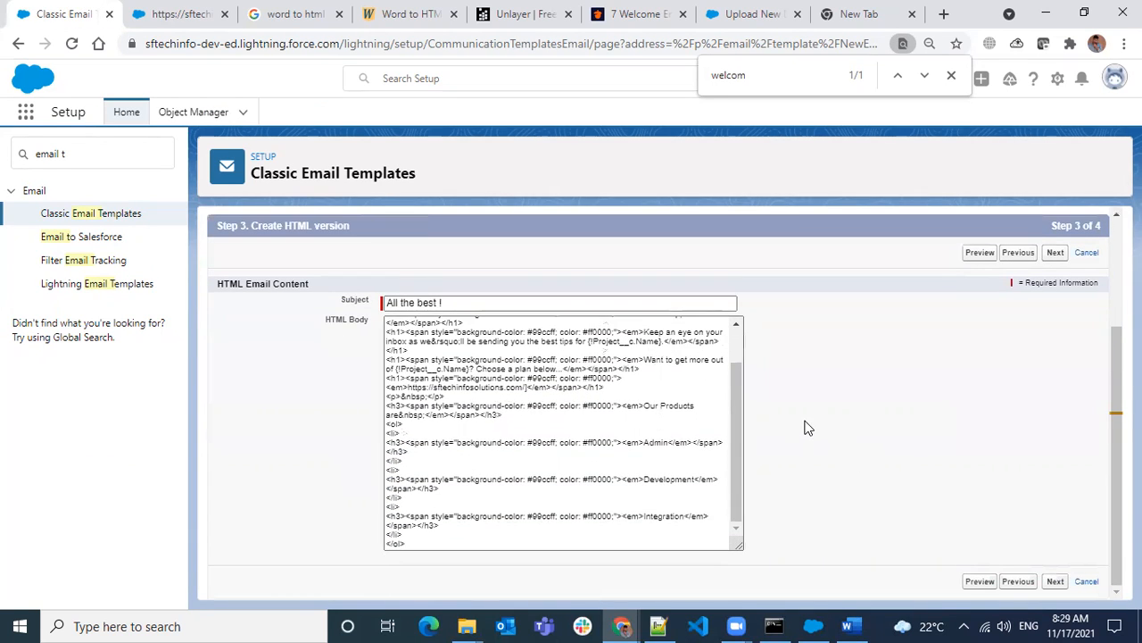
# Proceed to the text-only version and fill its Text Body by copying the text from the HTML version, accepting the overwrite
pyautogui.scroll(2, 806, 426)
pyautogui.scroll(-2, 811, 411)
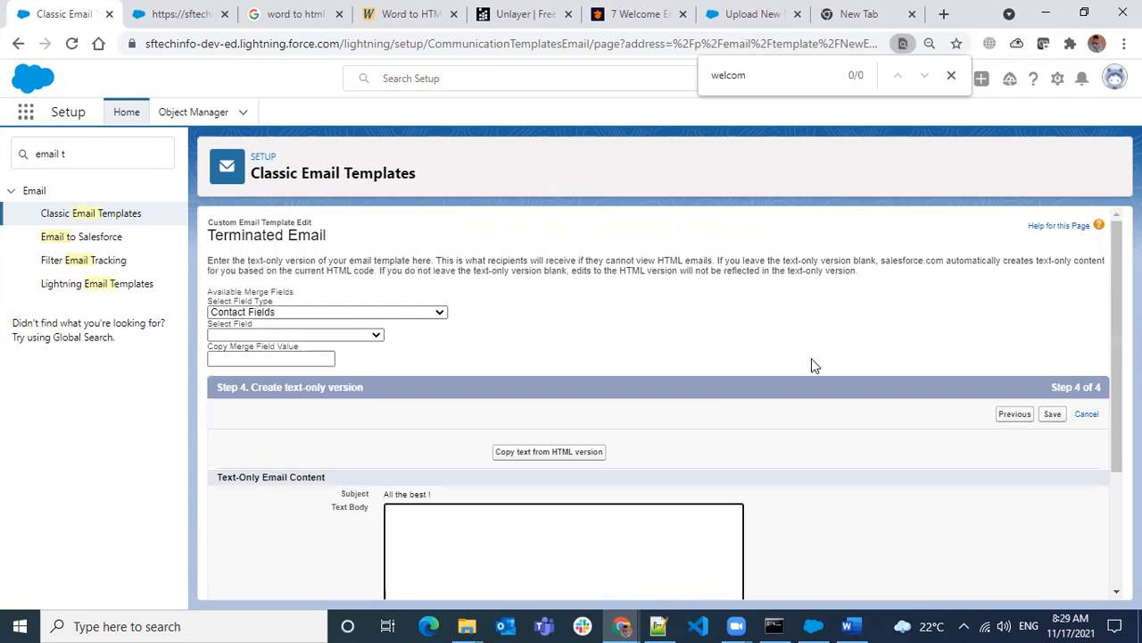
pyautogui.scroll(-2, 557, 366)
pyautogui.click(566, 285)
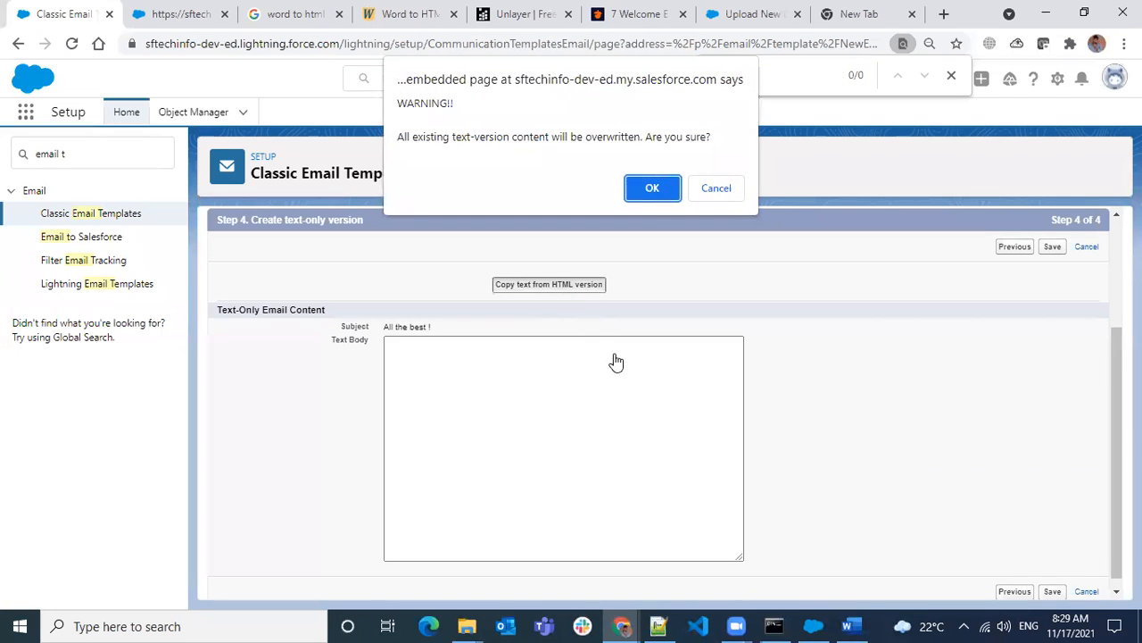
pyautogui.click(645, 188)
pyautogui.click(645, 189)
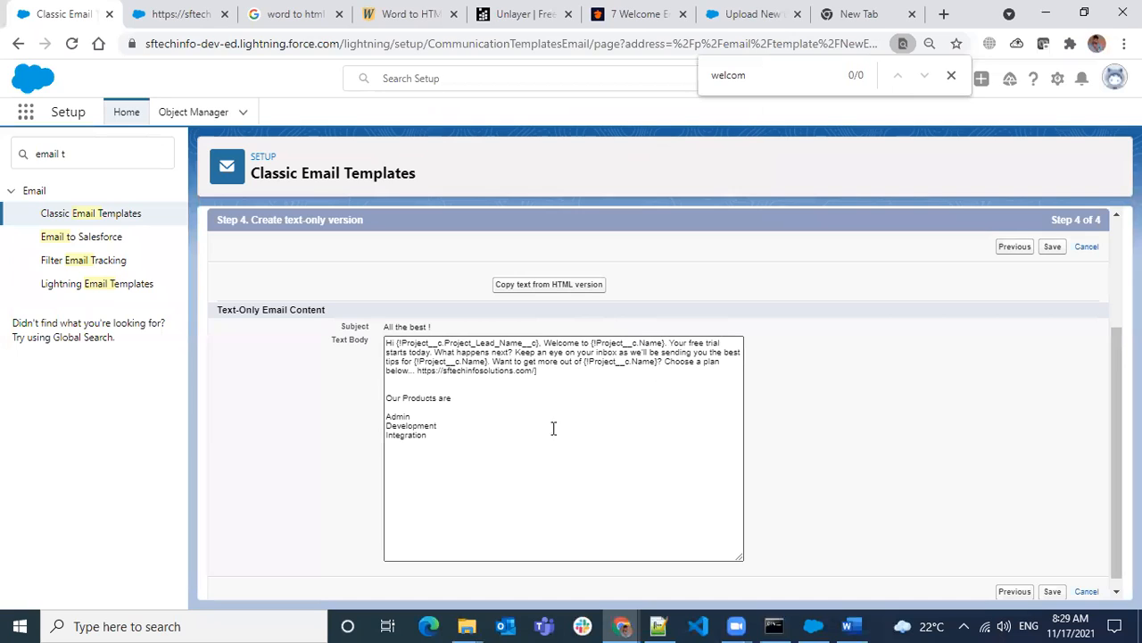
# Put the greeting in the Text Body on its own line, followed by a blank line before "Welcome to"
pyautogui.click(545, 343)
pyautogui.press('Return')
pyautogui.press('Return')
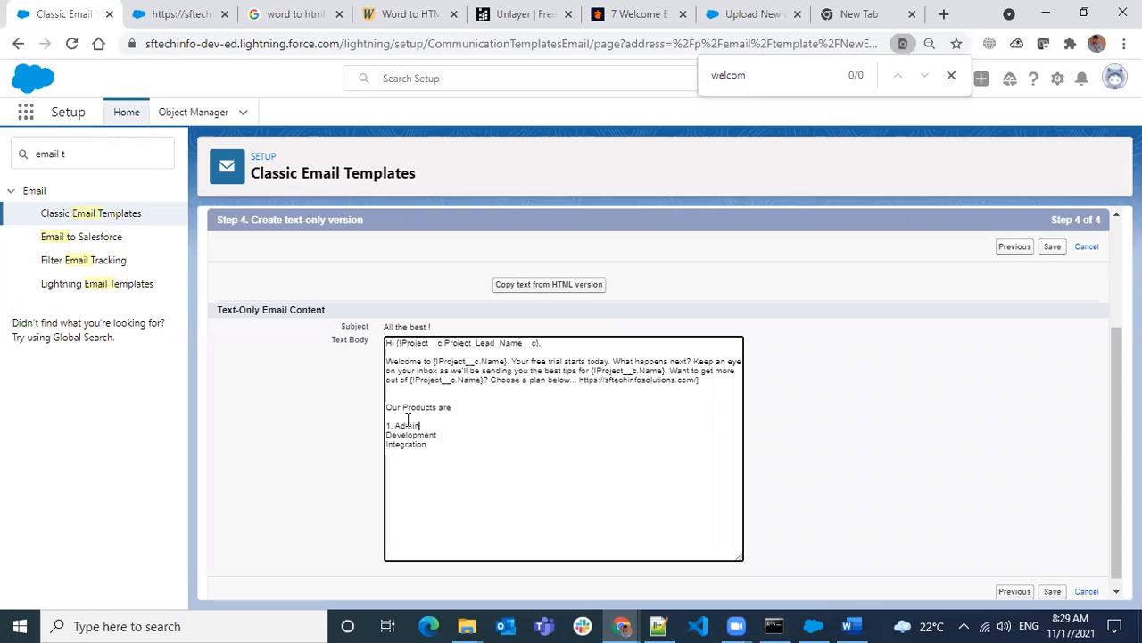
# Number the products Admin, Development and Integration from 1 to 3, add the closing "Regards, Admin", and save the template
pyautogui.write('2. ')
pyautogui.write('3.')
pyautogui.scroll(-1, 408, 419)
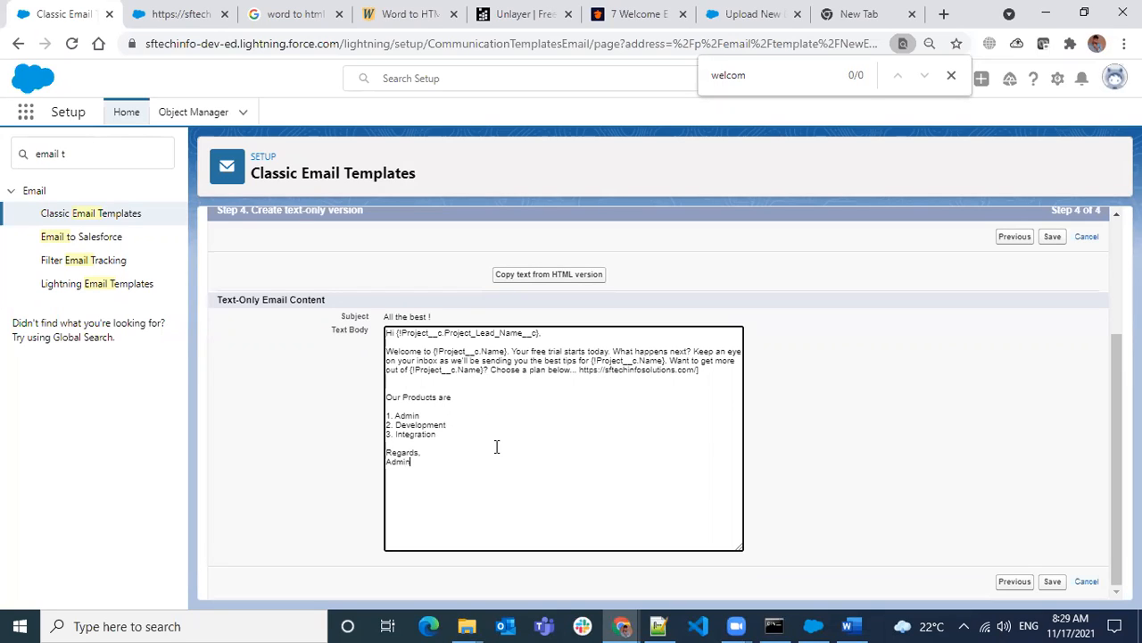
pyautogui.click(1048, 582)
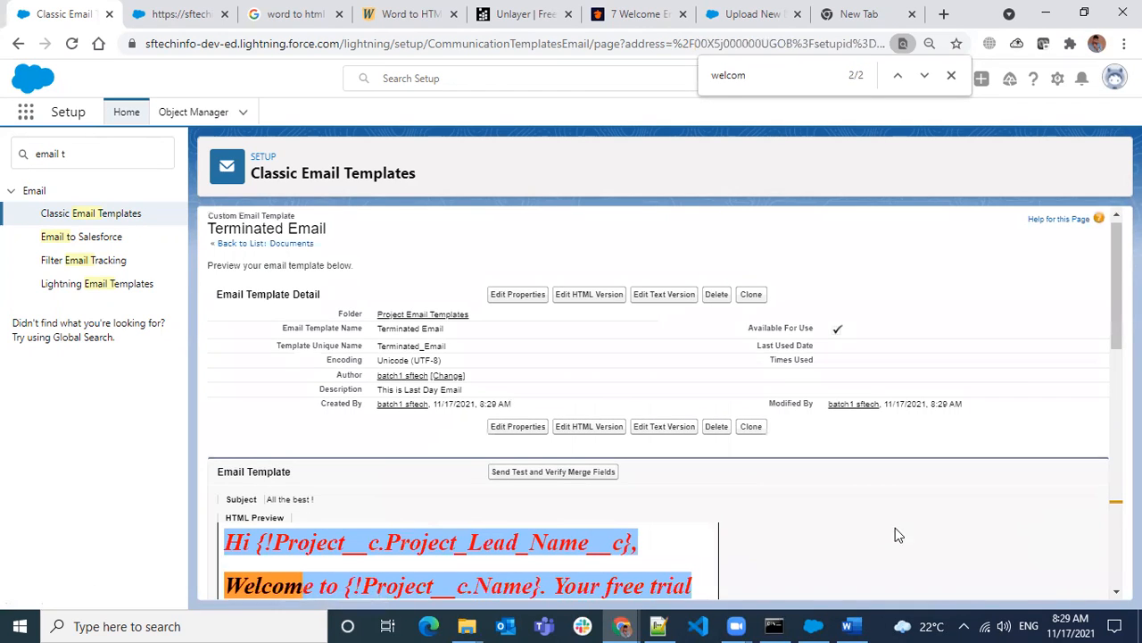
# Review the saved template's HTML and plain text previews and close the page search
pyautogui.scroll(-4, 776, 522)
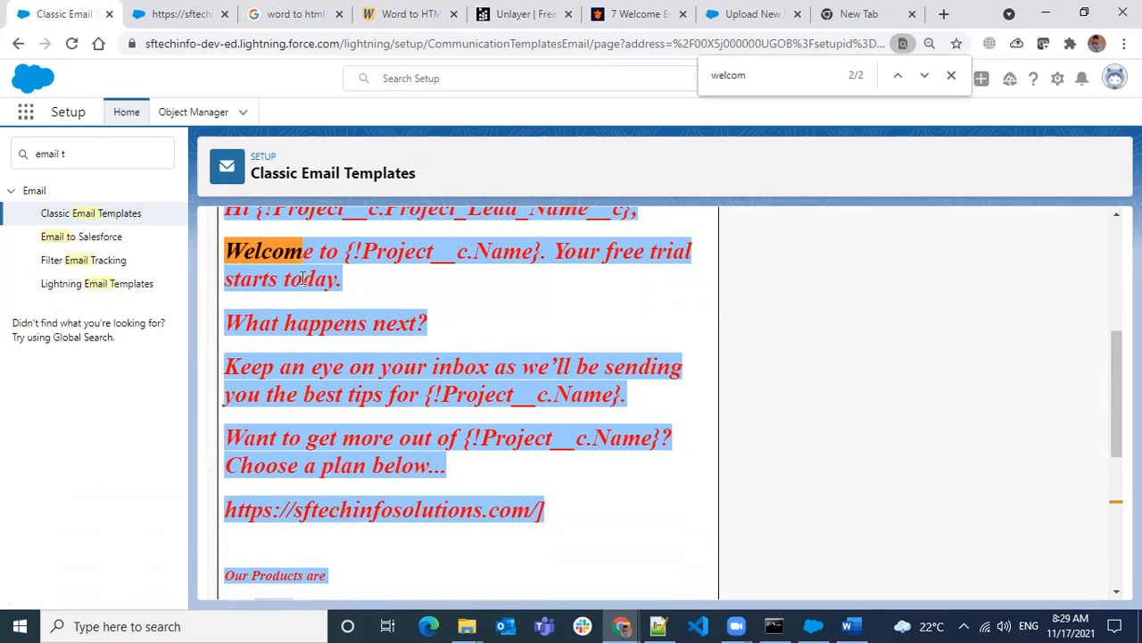
pyautogui.scroll(-5, 771, 348)
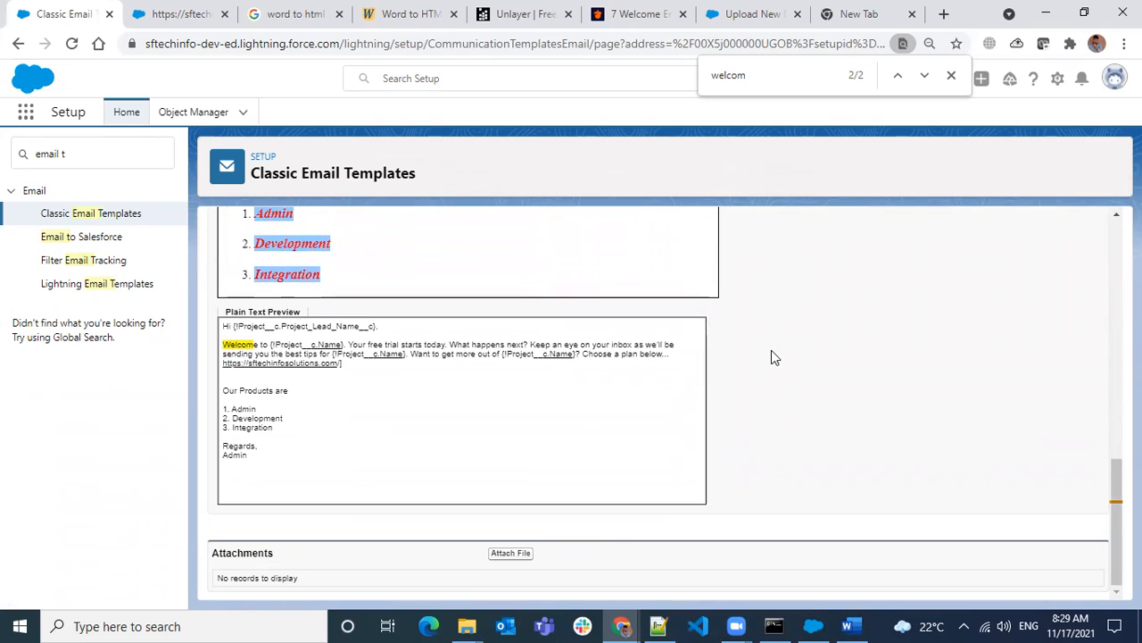
pyautogui.click(951, 79)
pyautogui.scroll(5, 645, 462)
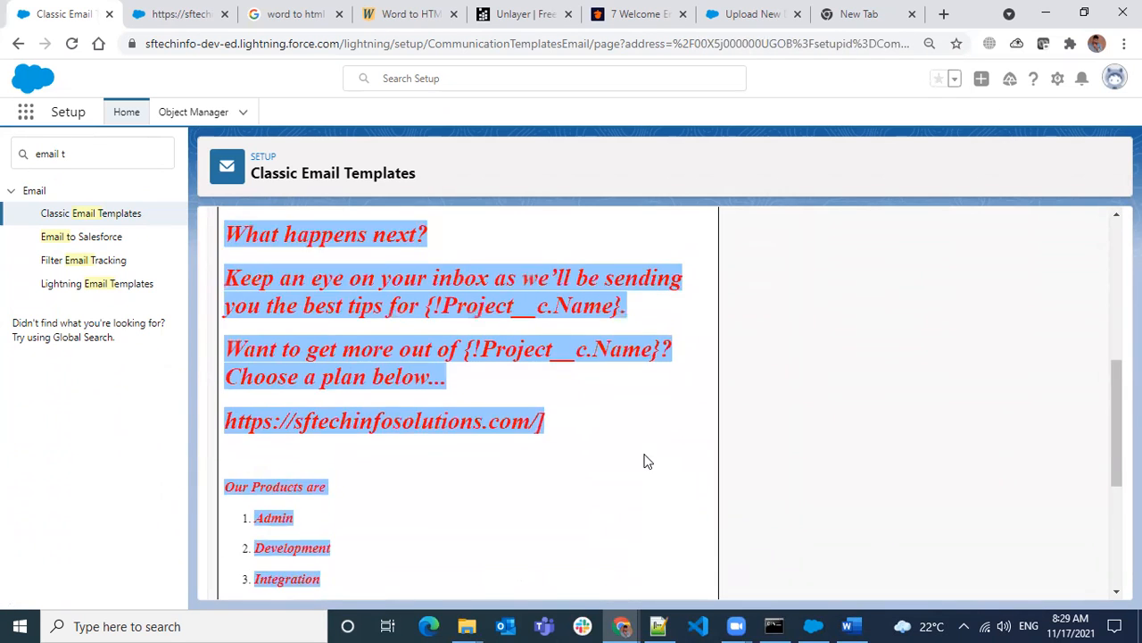
pyautogui.scroll(3, 644, 461)
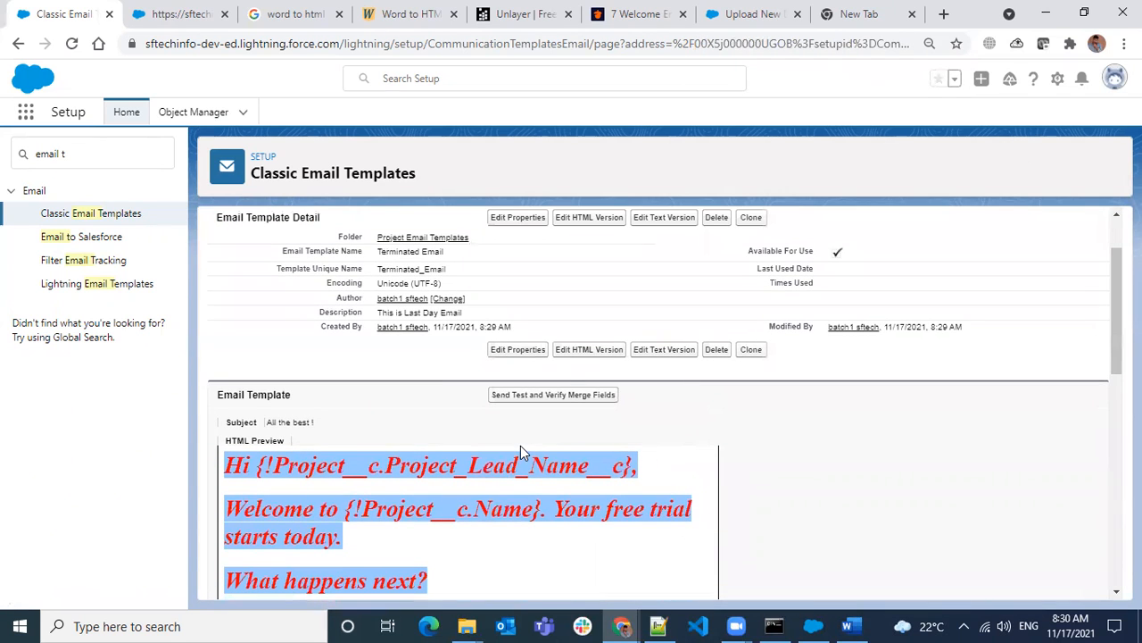
# Send a test email preview of the template with the Project record Project Bulk 42 as the related record
pyautogui.click(562, 395)
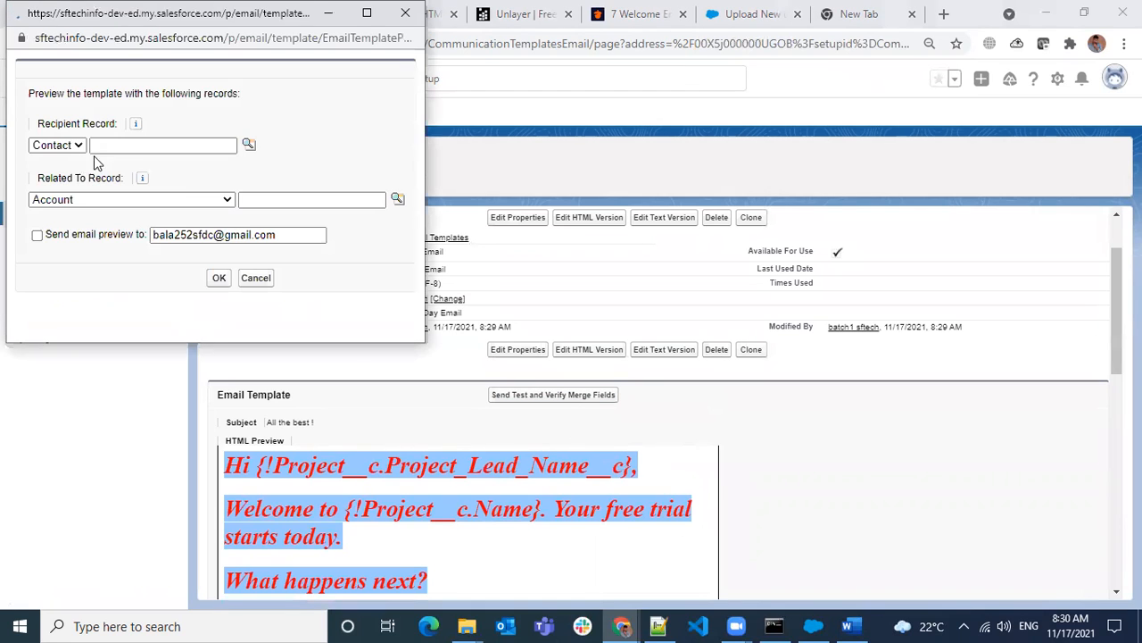
pyautogui.click(93, 199)
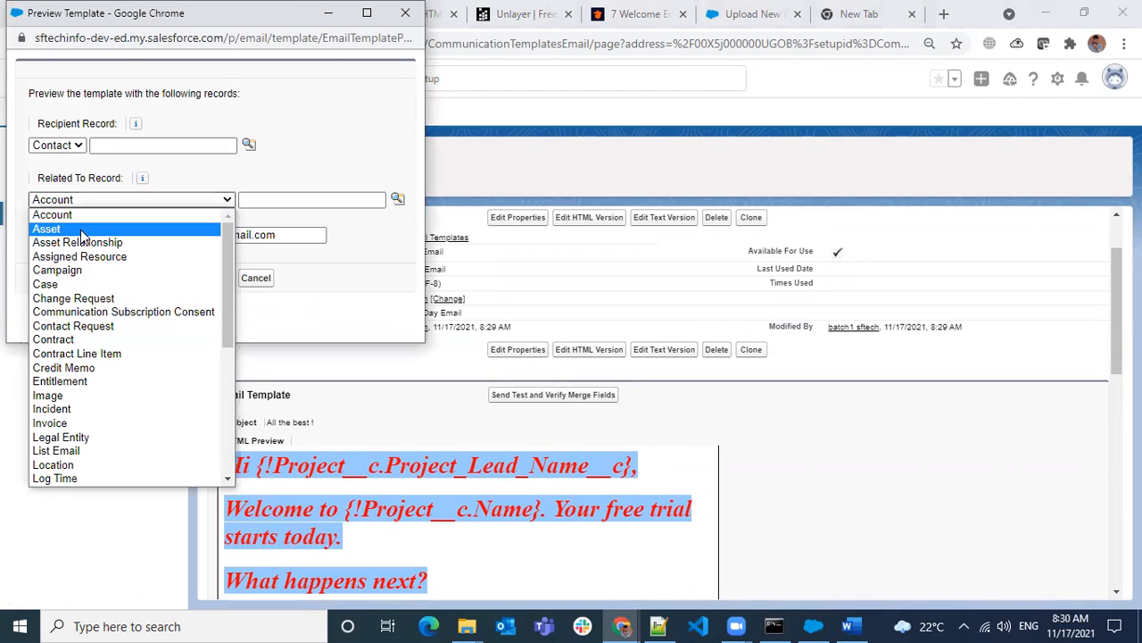
pyautogui.write('prod')
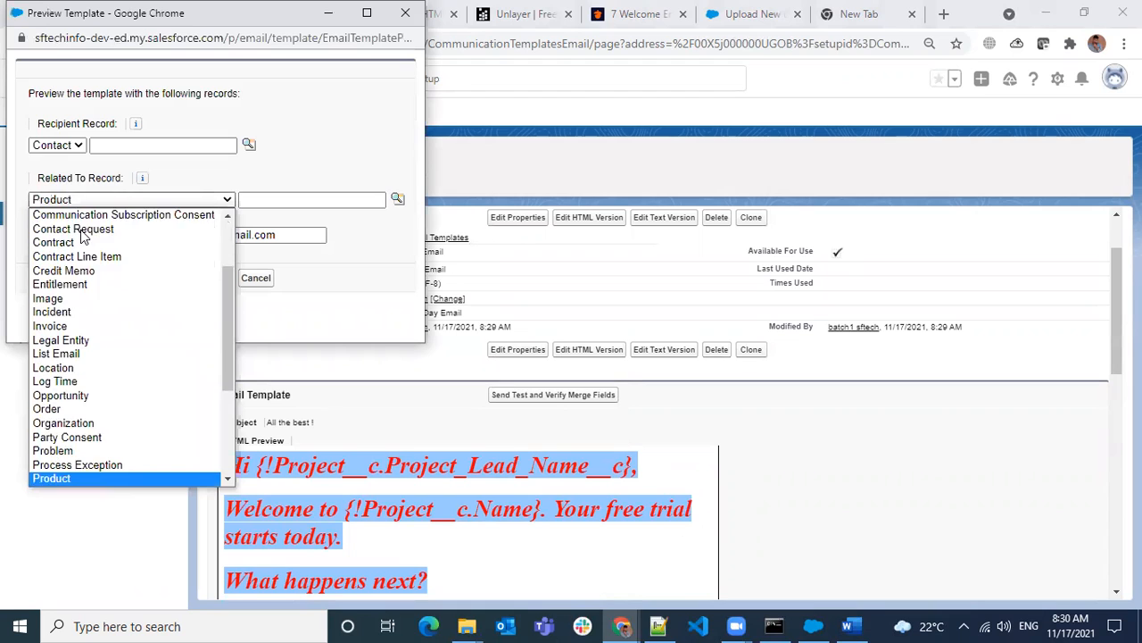
pyautogui.click(64, 474)
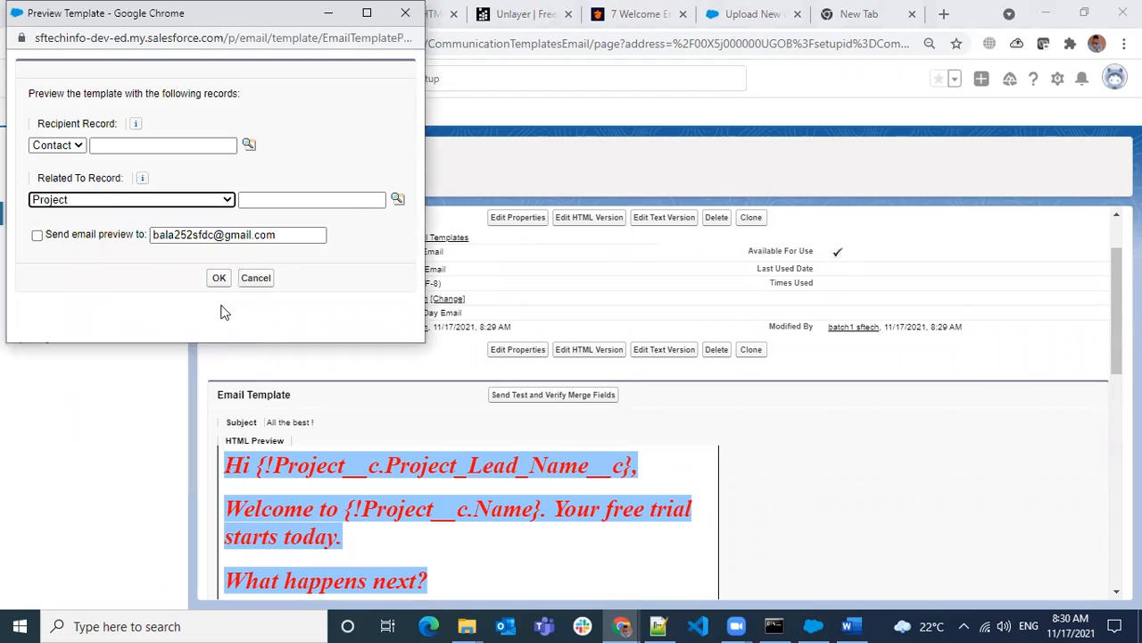
pyautogui.click(397, 199)
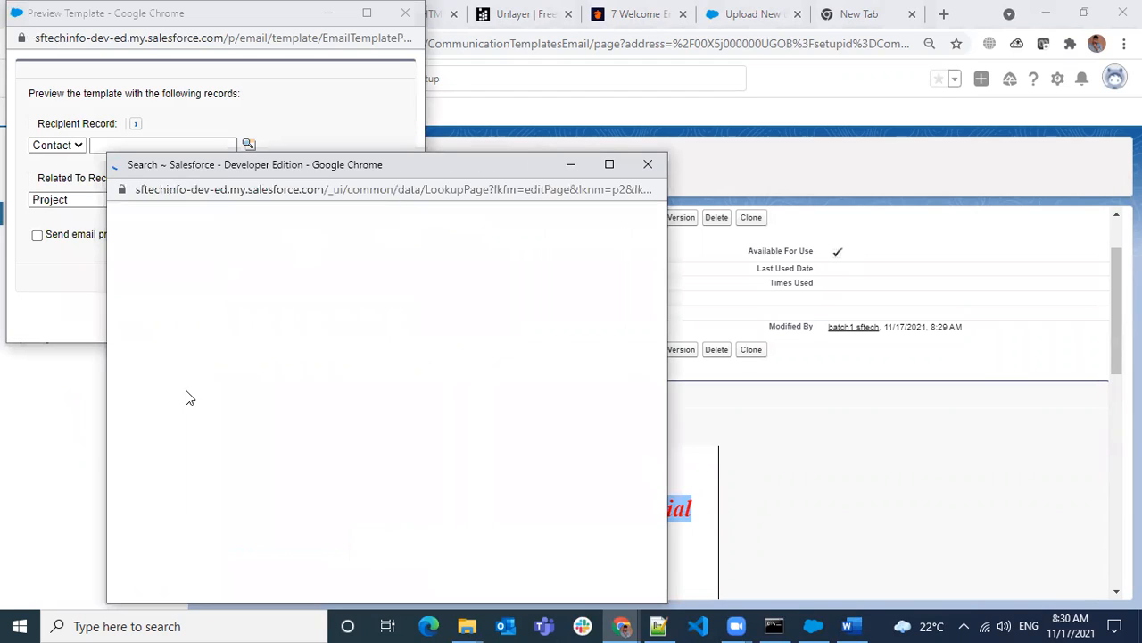
pyautogui.click(166, 386)
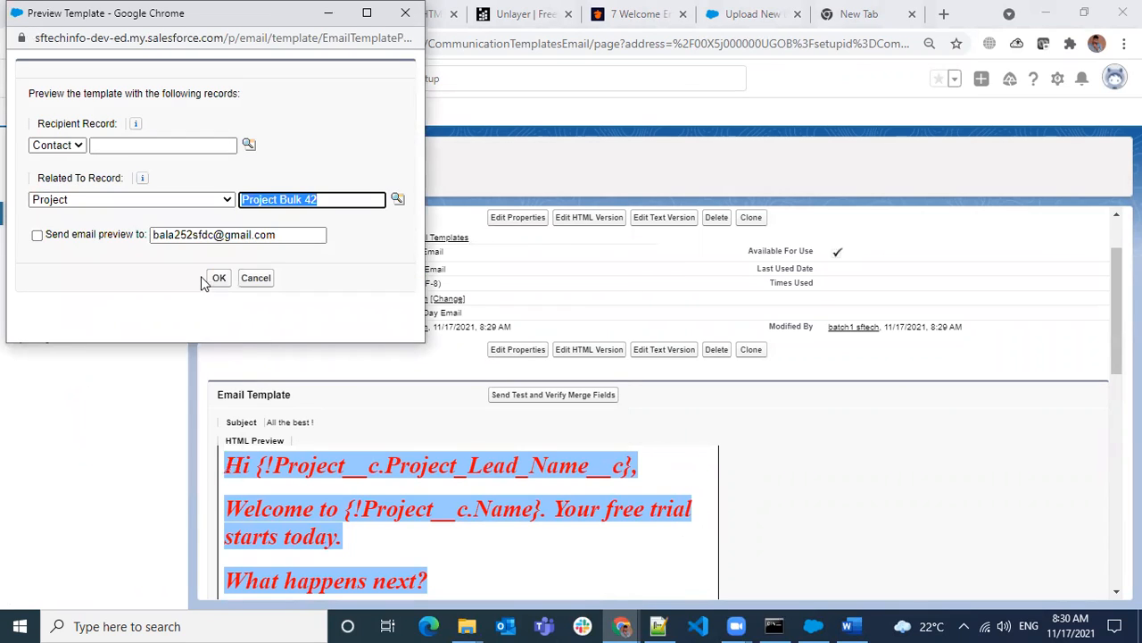
pyautogui.click(77, 237)
pyautogui.click(219, 278)
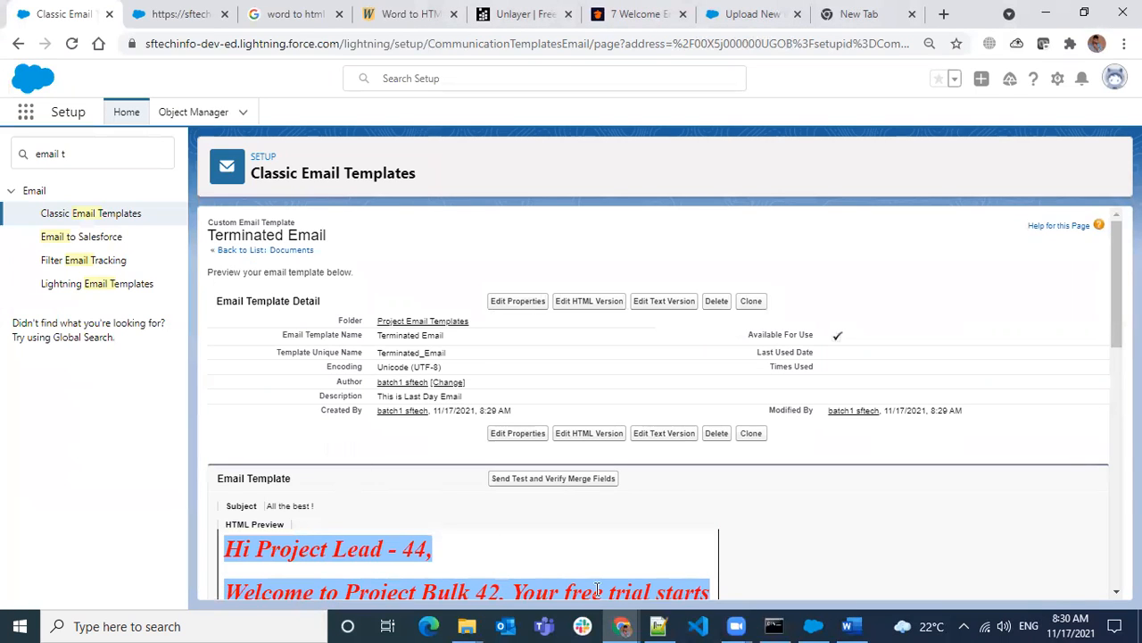
# Switch to the Gmail window, return to the inbox and open the newly received "All the best !" test email
pyautogui.click(622, 626)
pyautogui.click(535, 563)
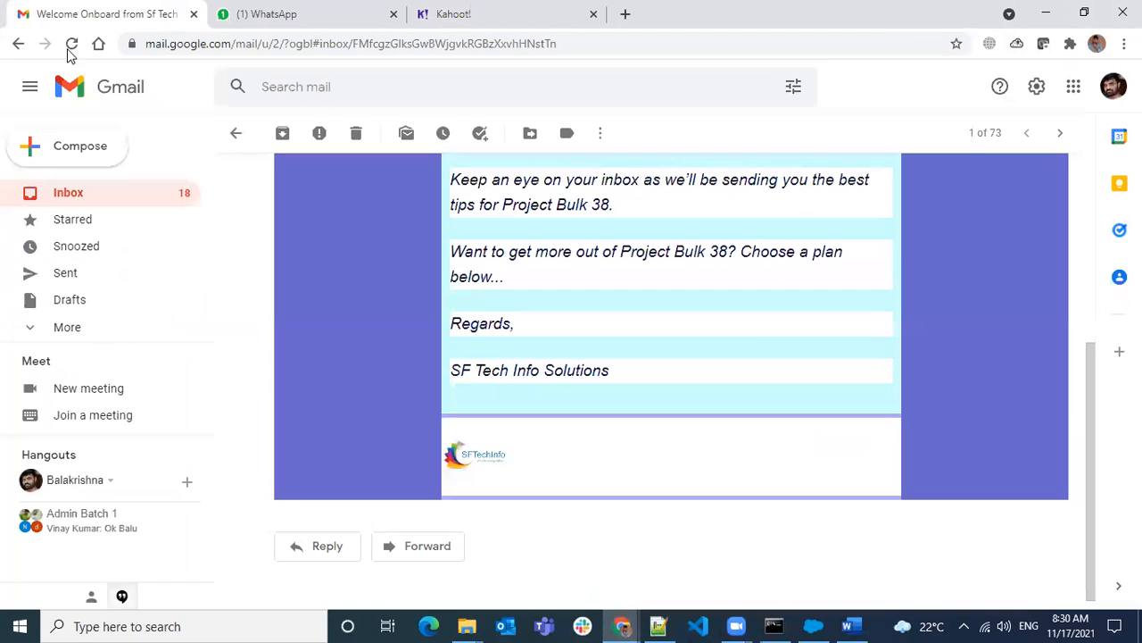
pyautogui.click(235, 134)
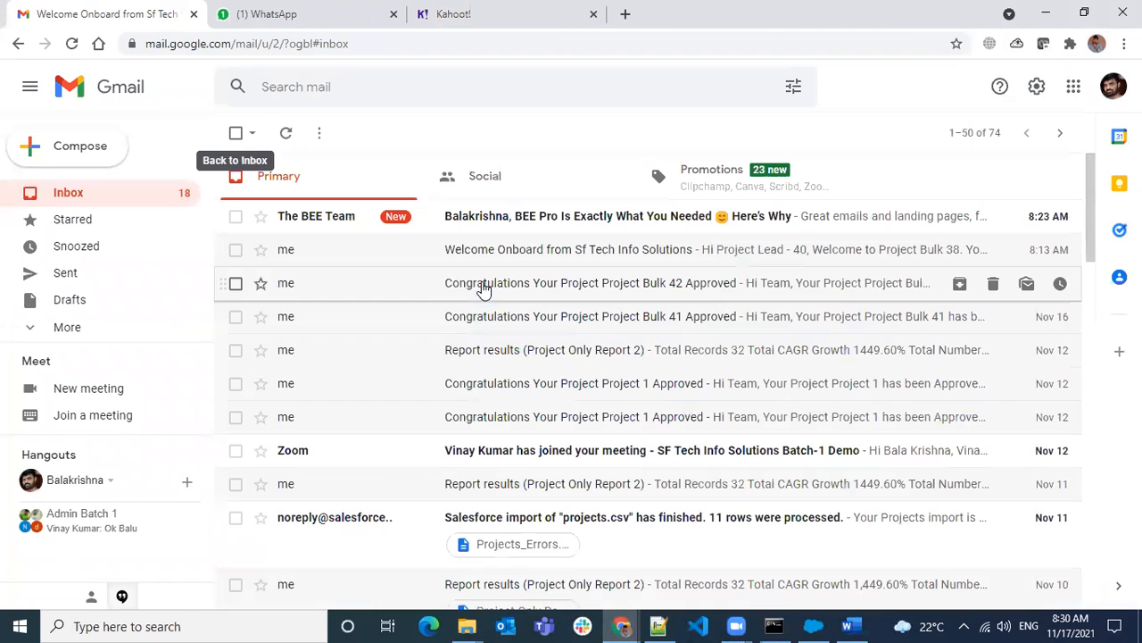
pyautogui.click(539, 222)
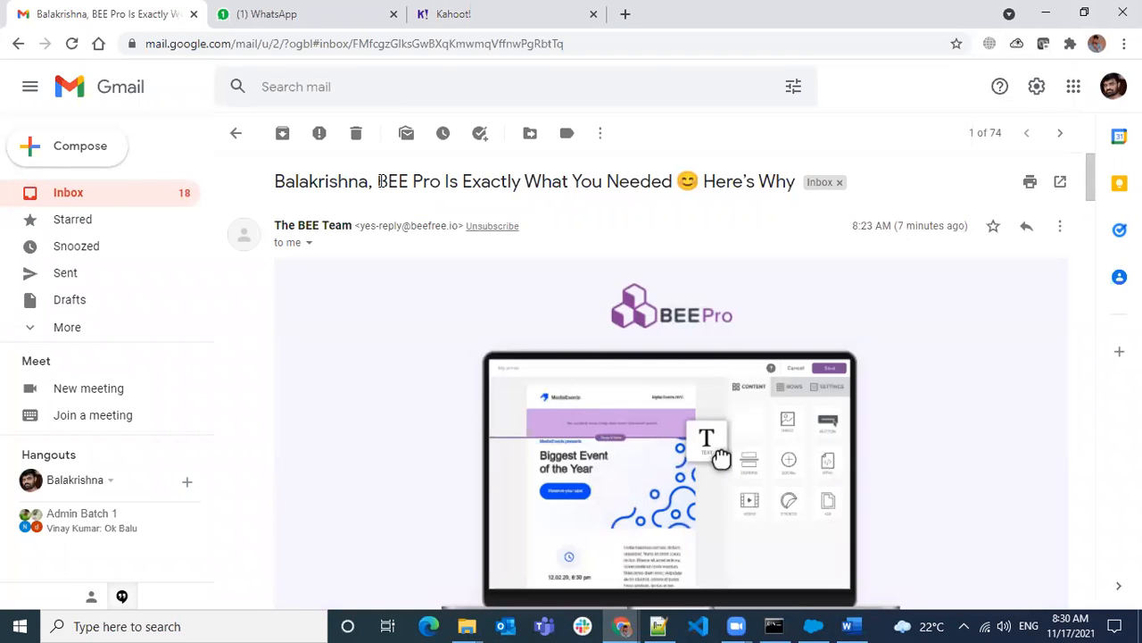
pyautogui.click(236, 134)
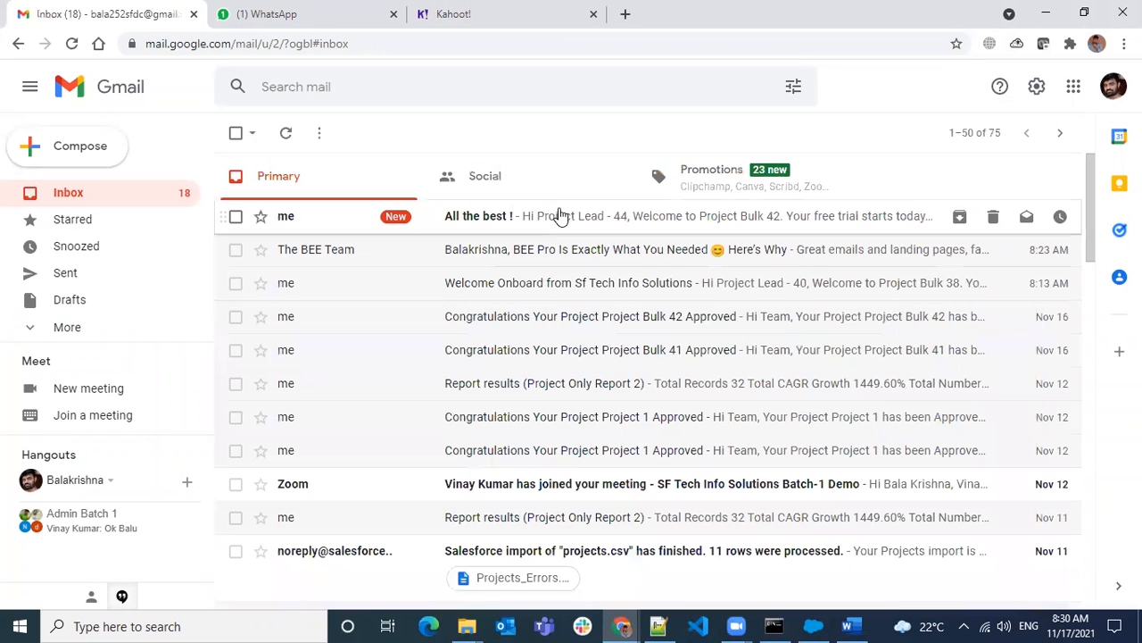
pyautogui.click(557, 217)
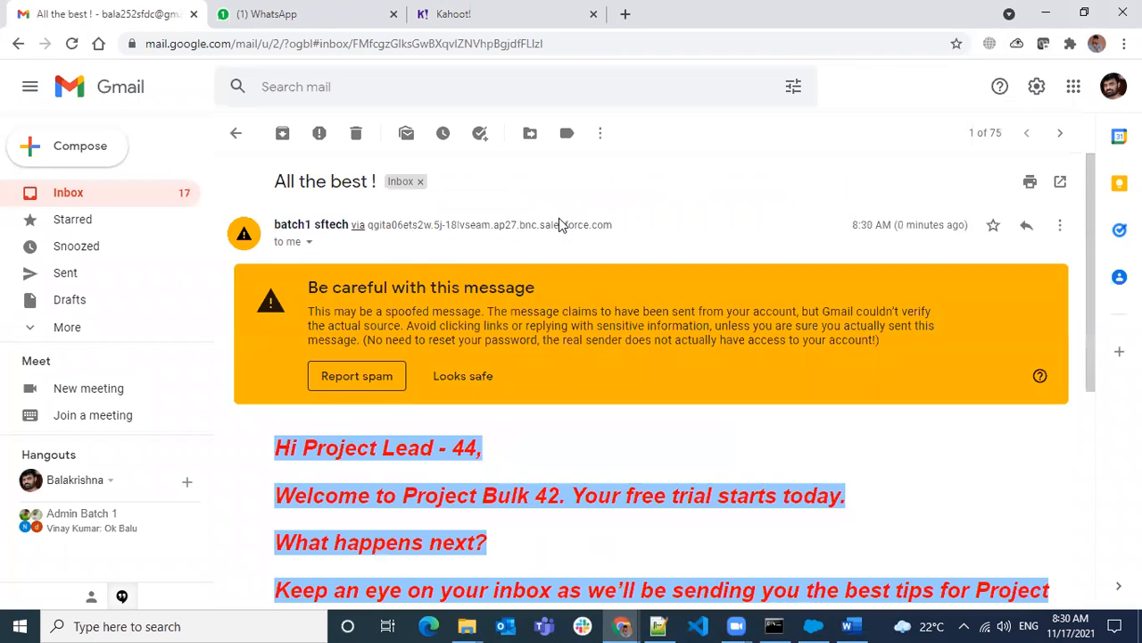
# Mark the test email as safe and read through its merged project values, website link and product list
pyautogui.click(461, 376)
pyautogui.scroll(-3, 612, 312)
pyautogui.scroll(3, 624, 344)
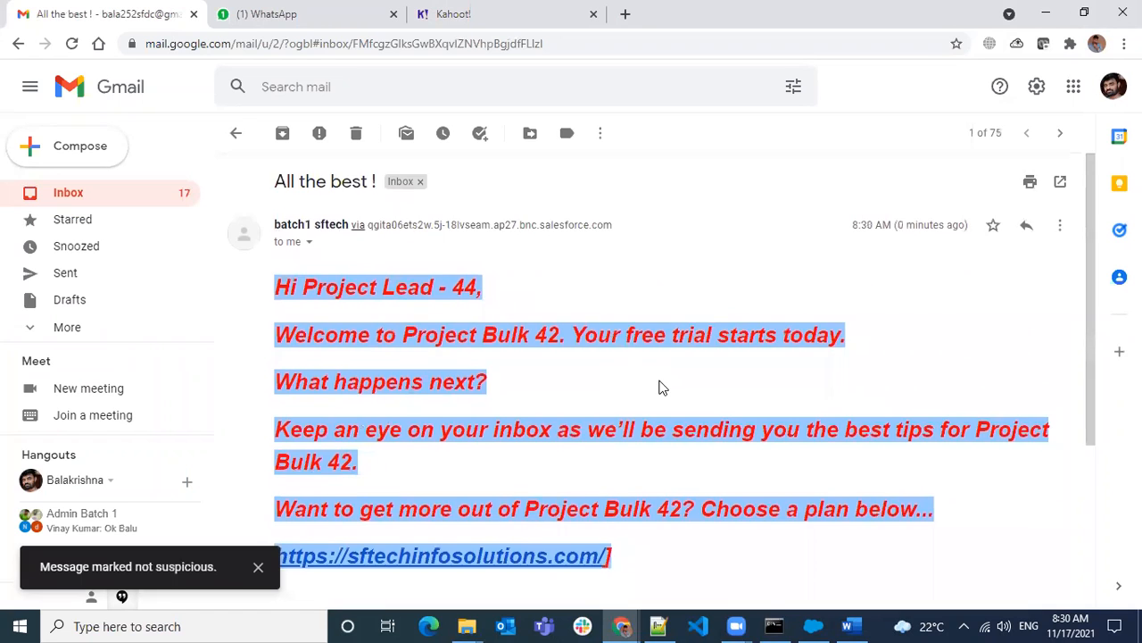
pyautogui.scroll(-3, 660, 387)
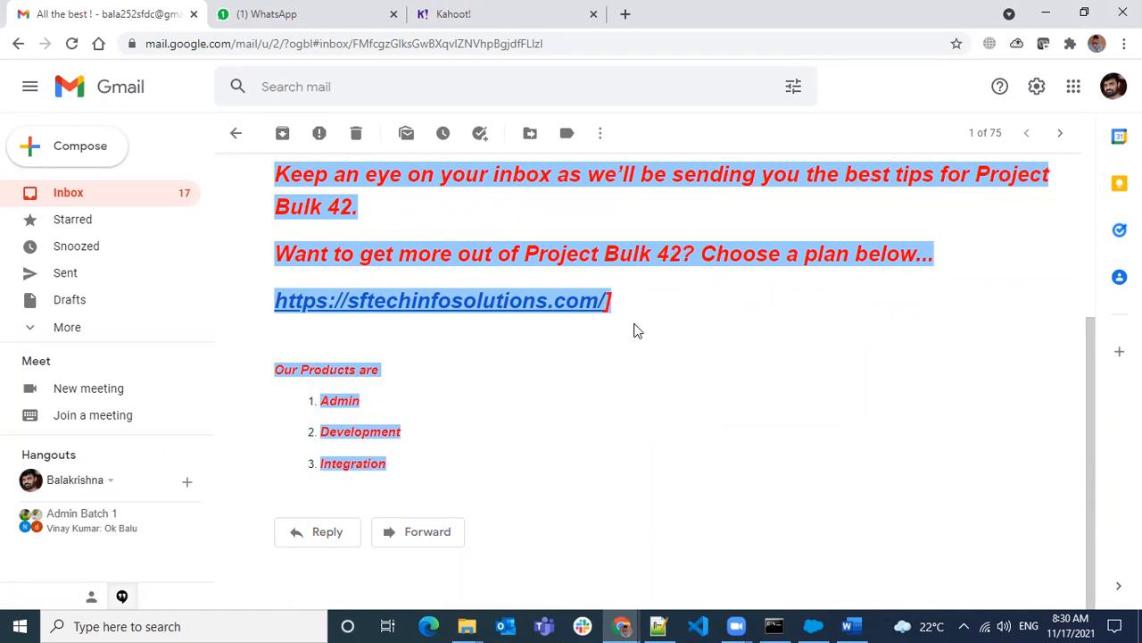
pyautogui.scroll(3, 536, 347)
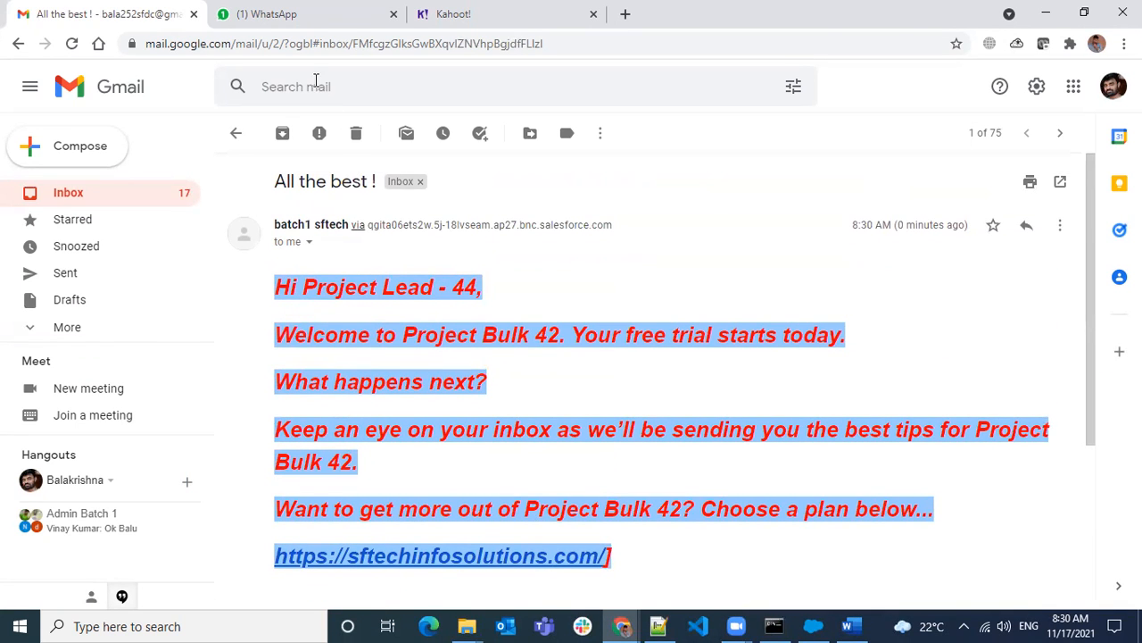
# Switch back to the Salesforce template and check the merged values in its HTML and plain text previews
pyautogui.hotkey('alt', 'Tab')
pyautogui.scroll(-6, 549, 419)
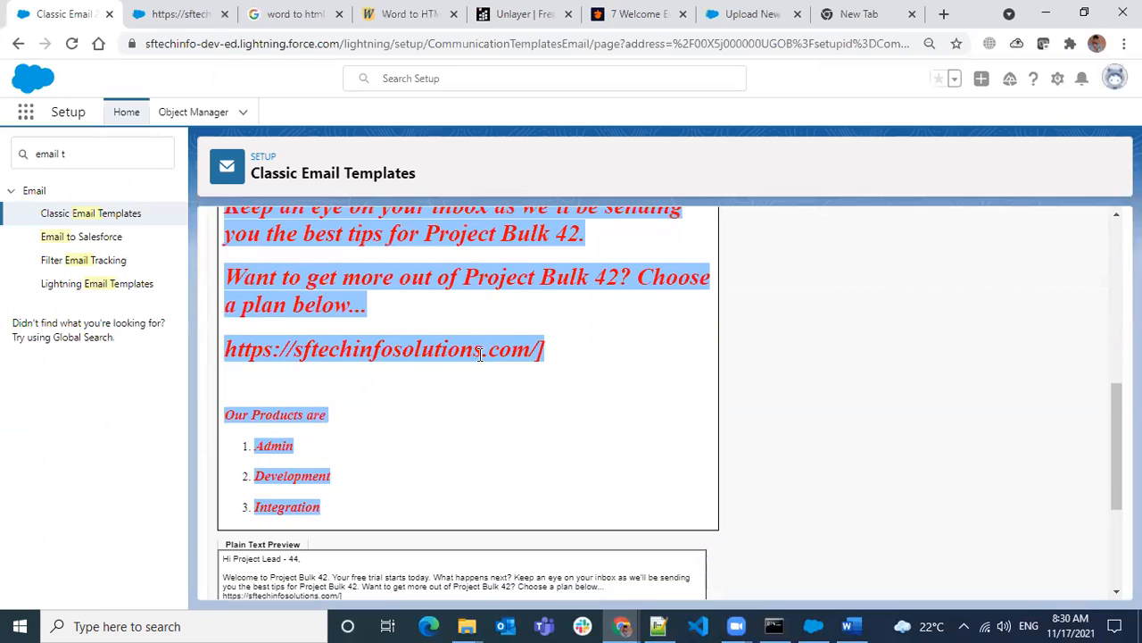
pyautogui.scroll(-3, 539, 450)
pyautogui.scroll(8, 534, 474)
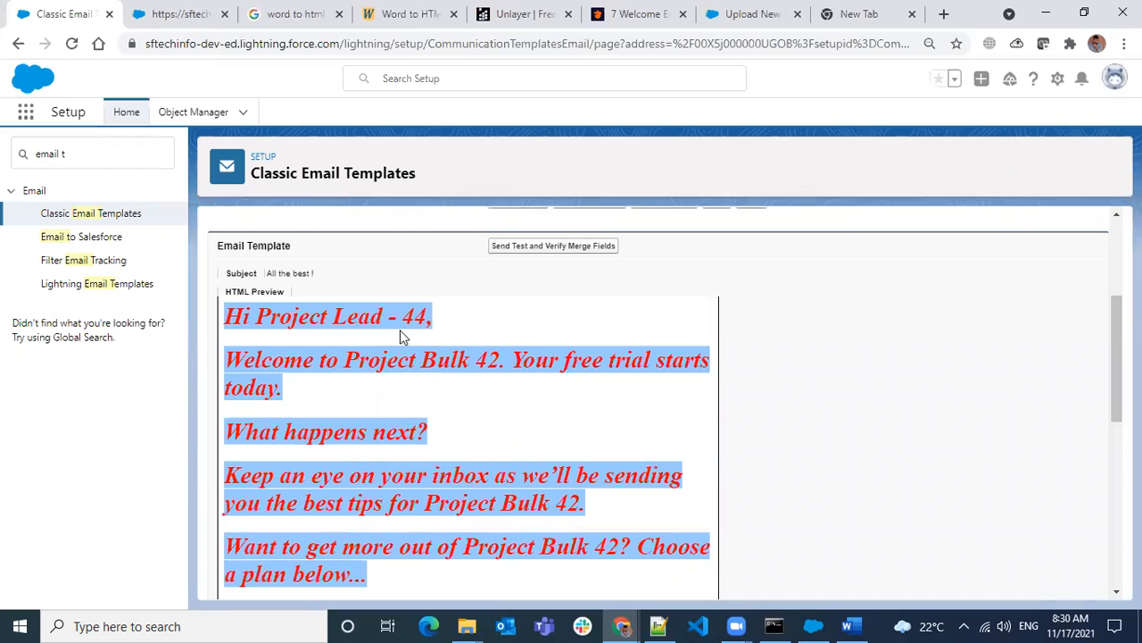
pyautogui.scroll(-5, 461, 354)
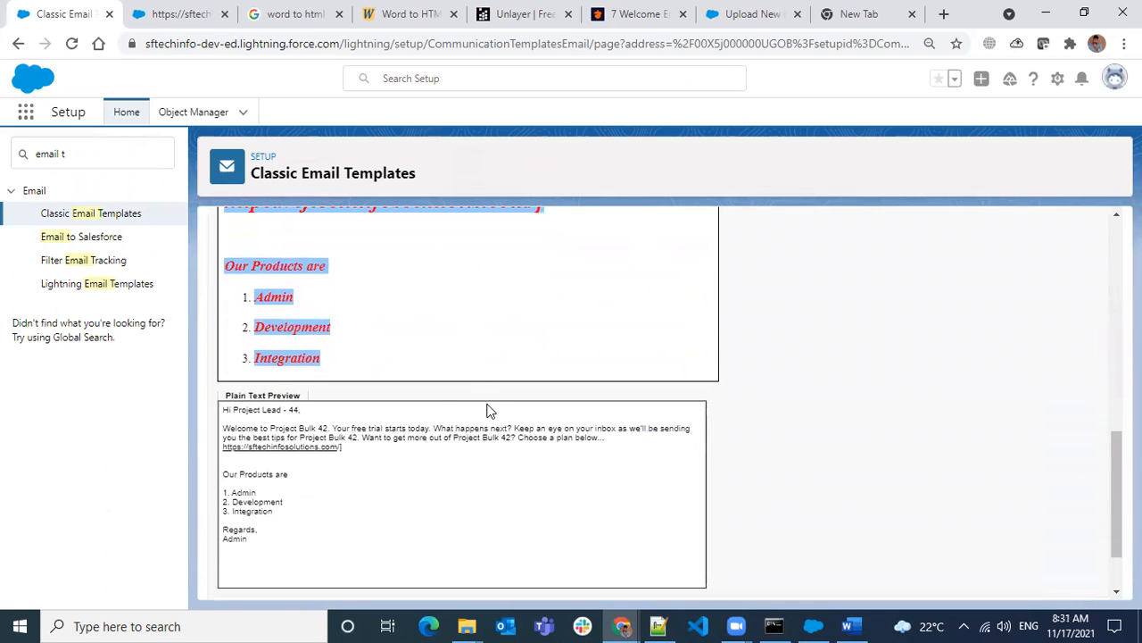
pyautogui.scroll(5, 341, 347)
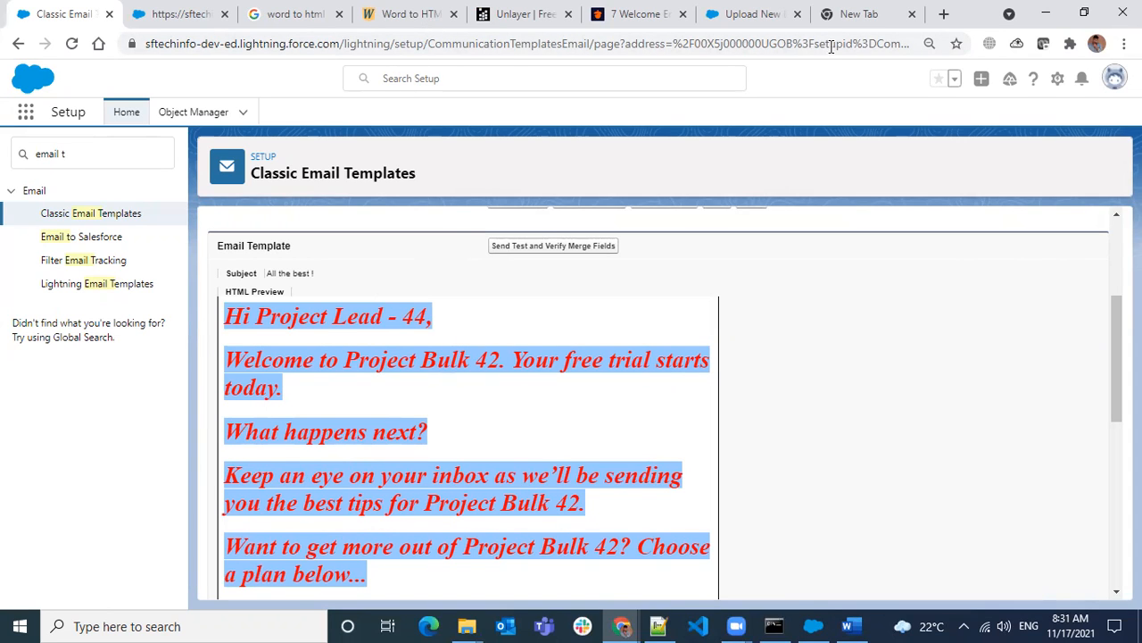
# Go back to the WordHTML converter page, review the generated HTML code and show the formatted email in the Word Editor
pyautogui.click(752, 13)
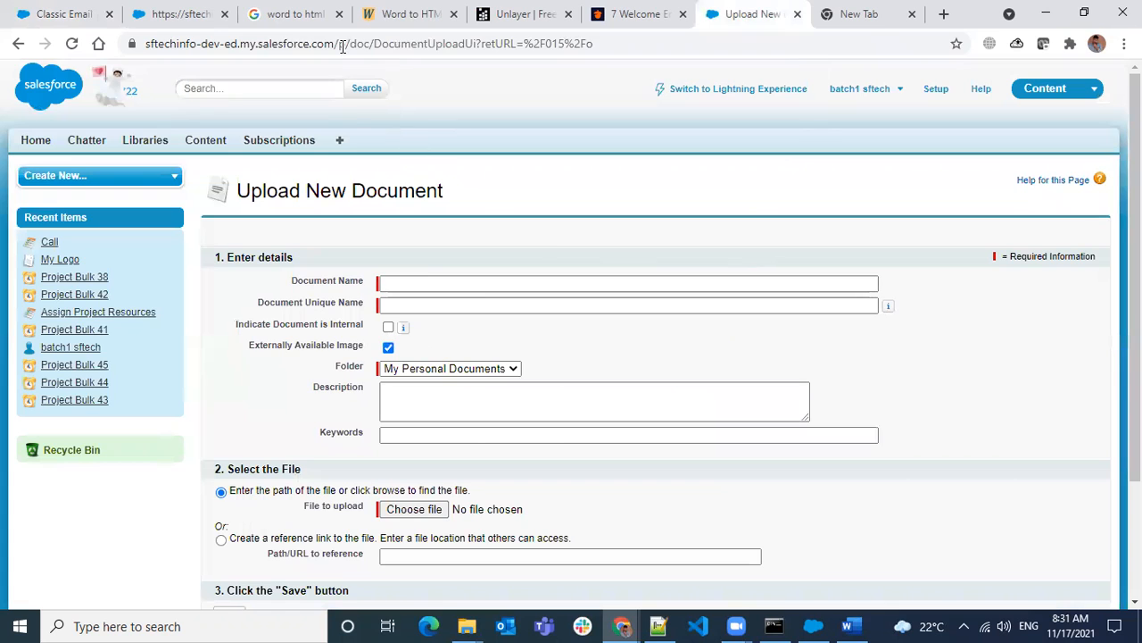
pyautogui.click(183, 14)
pyautogui.click(299, 14)
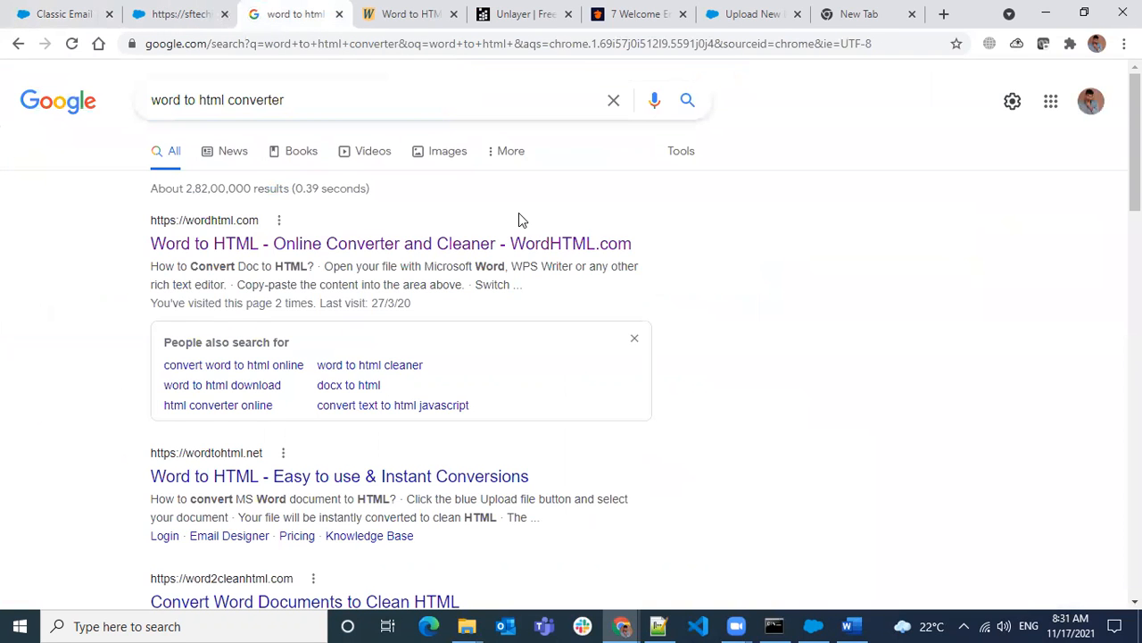
pyautogui.click(769, 16)
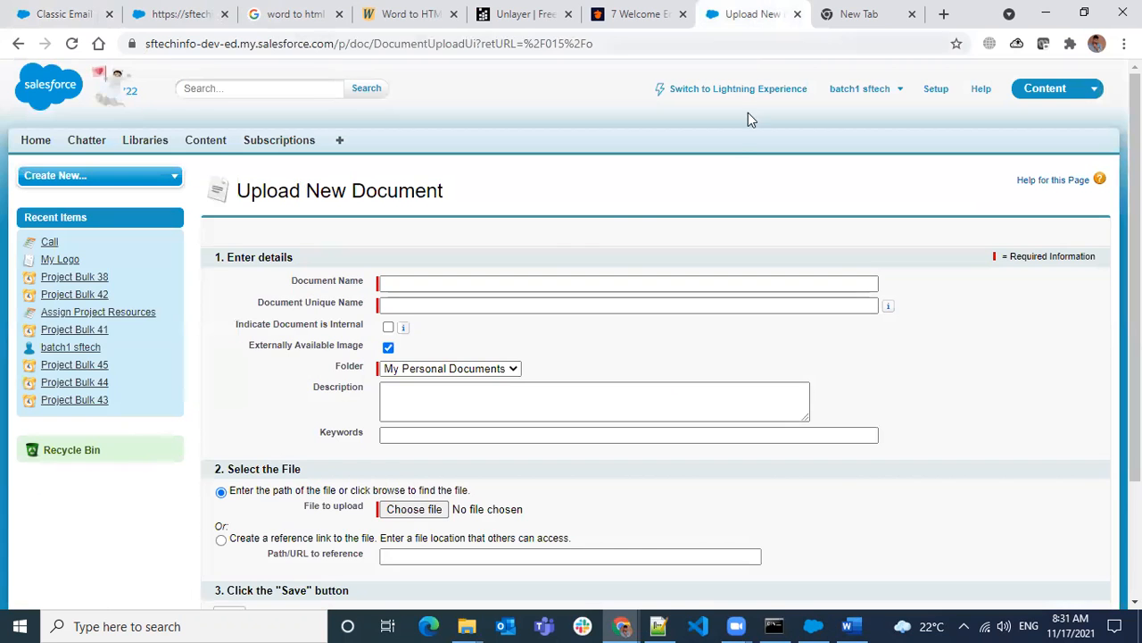
pyautogui.click(409, 15)
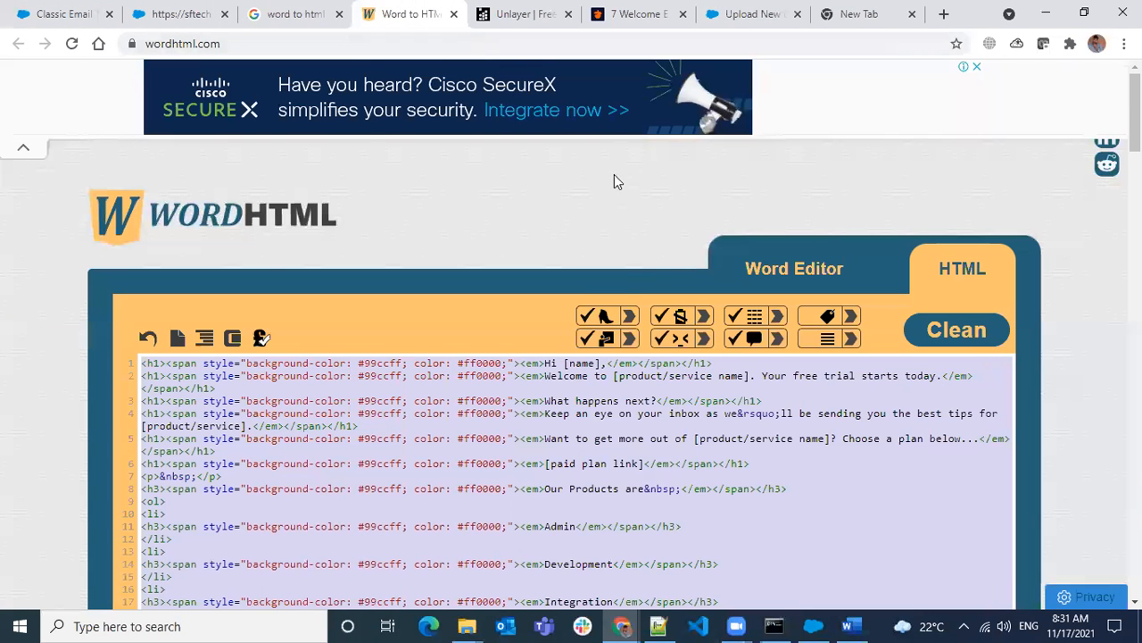
pyautogui.scroll(-3, 708, 405)
pyautogui.scroll(1, 706, 409)
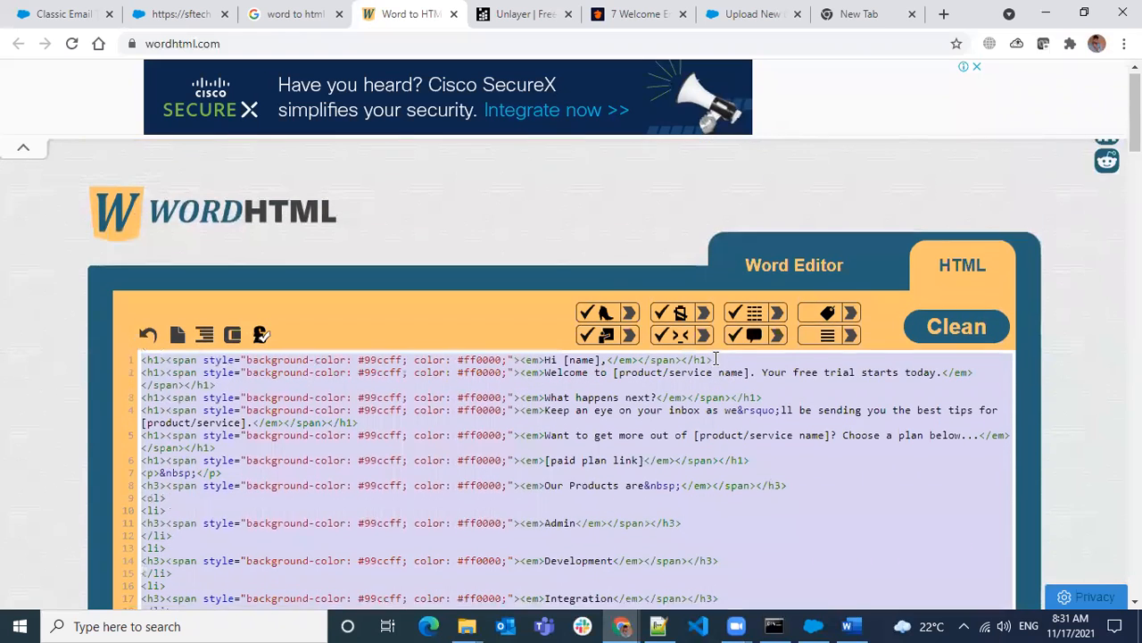
pyautogui.scroll(2, 713, 359)
pyautogui.click(809, 275)
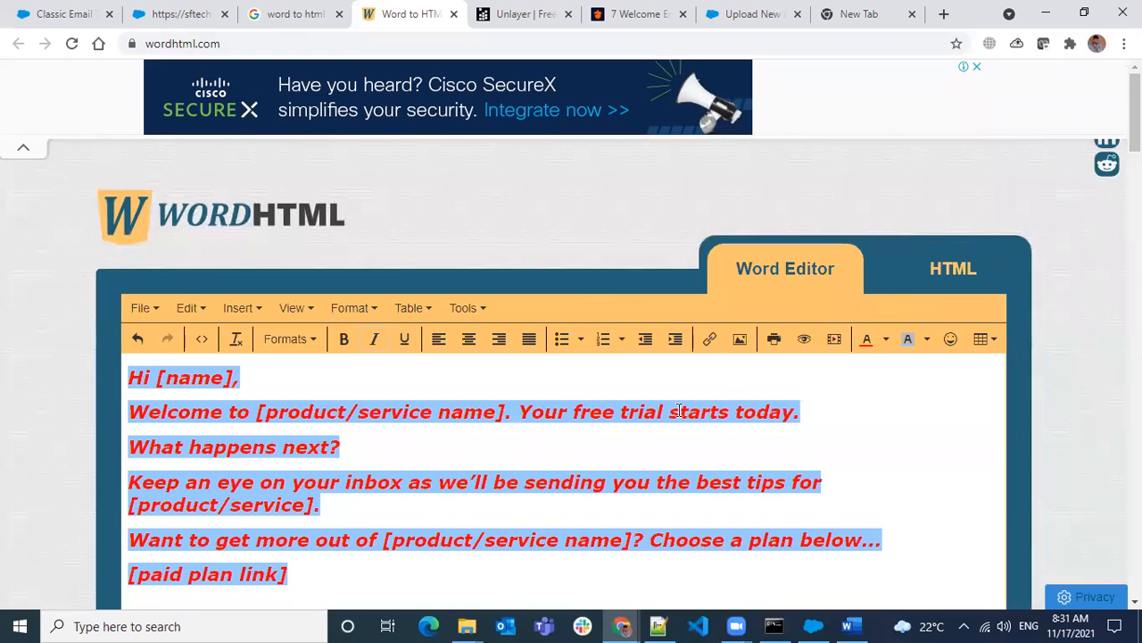
# Look over the converted email in WordHTML, return to the Salesforce Terminated Email template, review its HTML version and save it
pyautogui.scroll(-4, 428, 406)
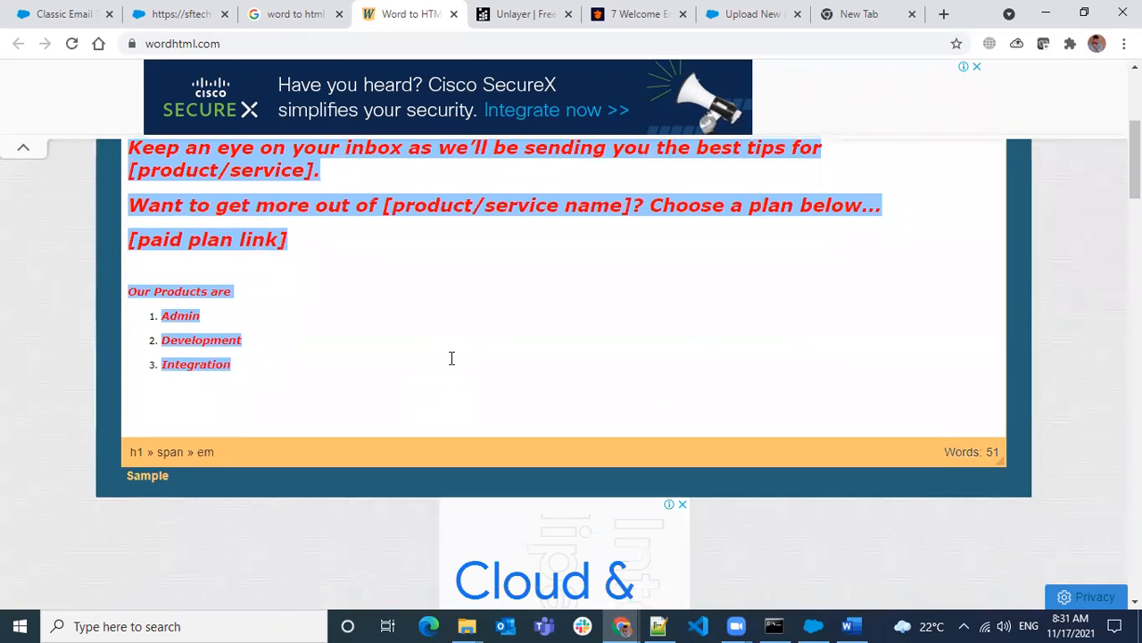
pyautogui.scroll(3, 452, 357)
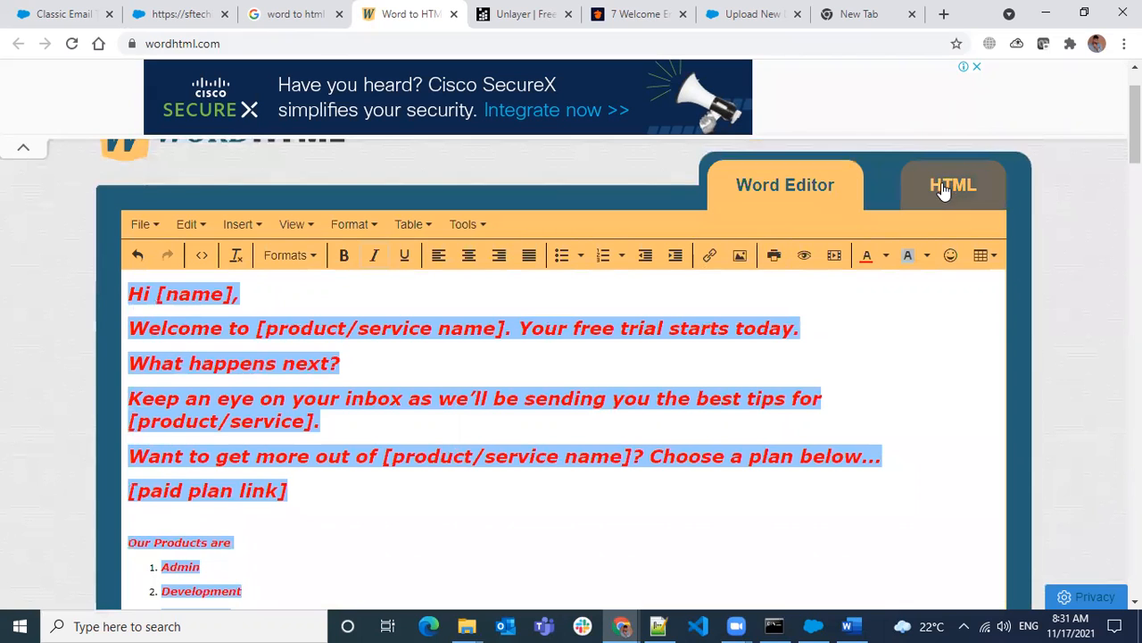
pyautogui.click(37, 14)
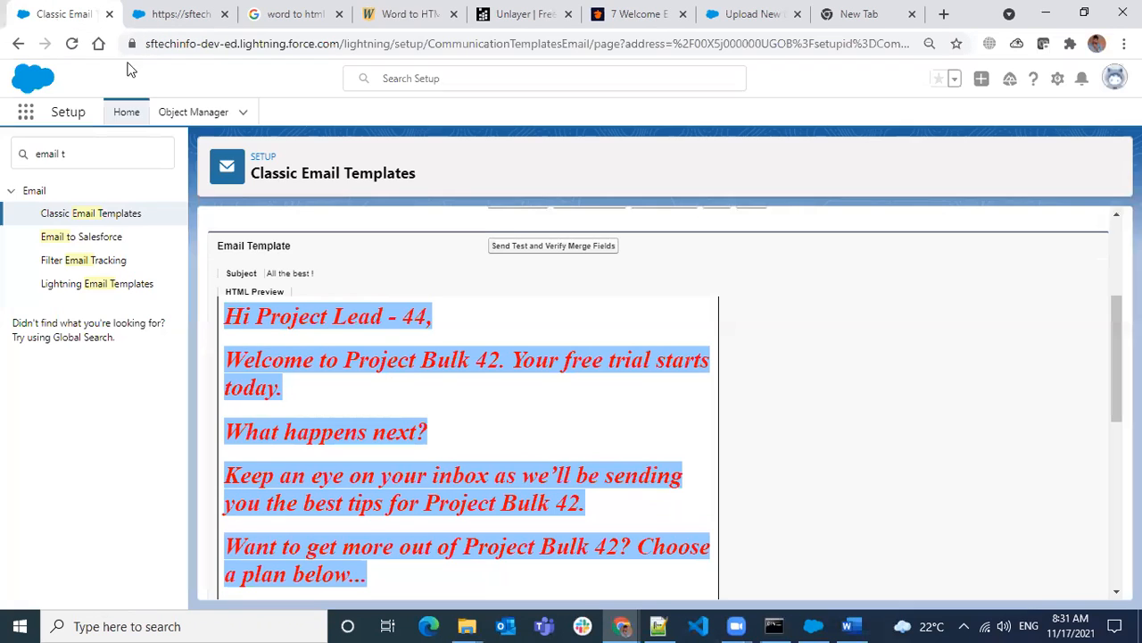
pyautogui.scroll(3, 463, 331)
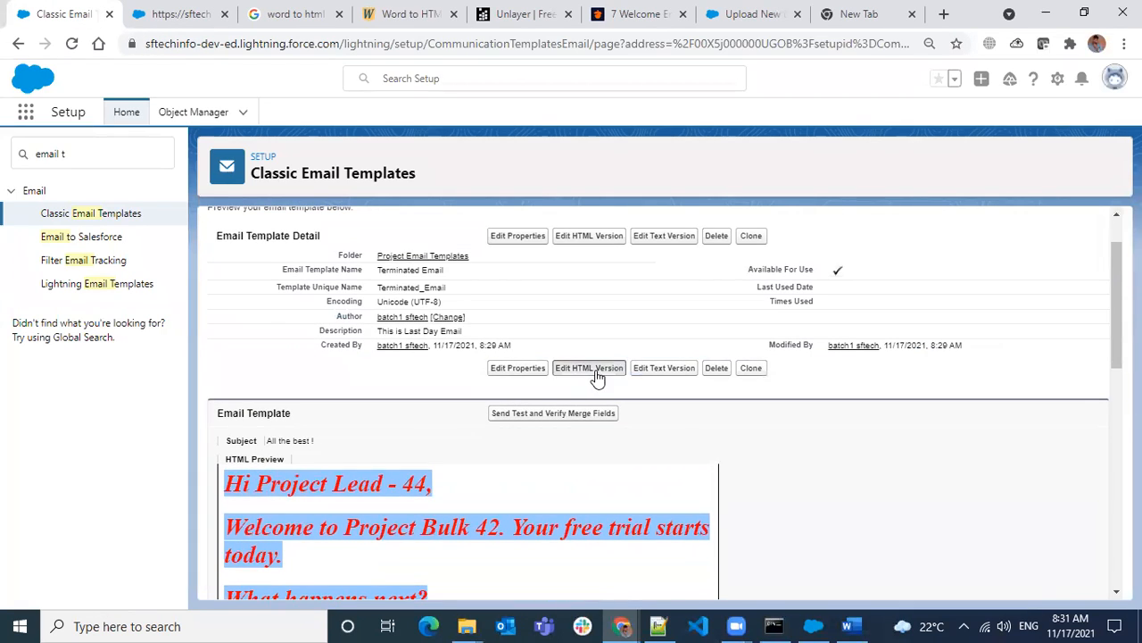
pyautogui.click(589, 368)
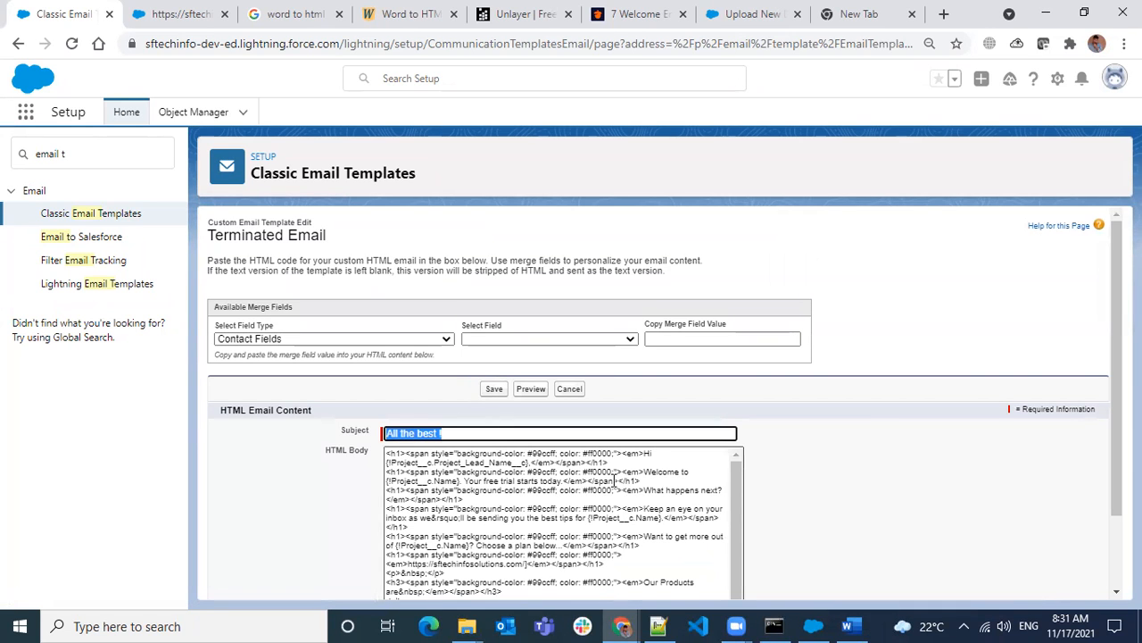
pyautogui.scroll(-2, 625, 500)
pyautogui.scroll(-1, 790, 490)
pyautogui.scroll(-1, 789, 490)
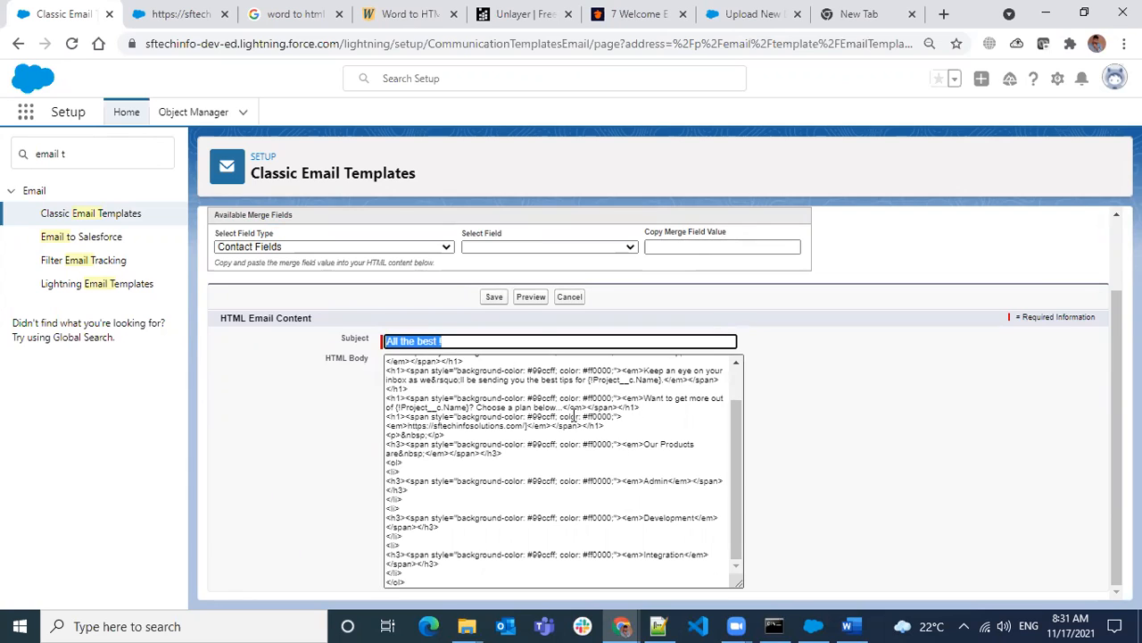
pyautogui.click(493, 296)
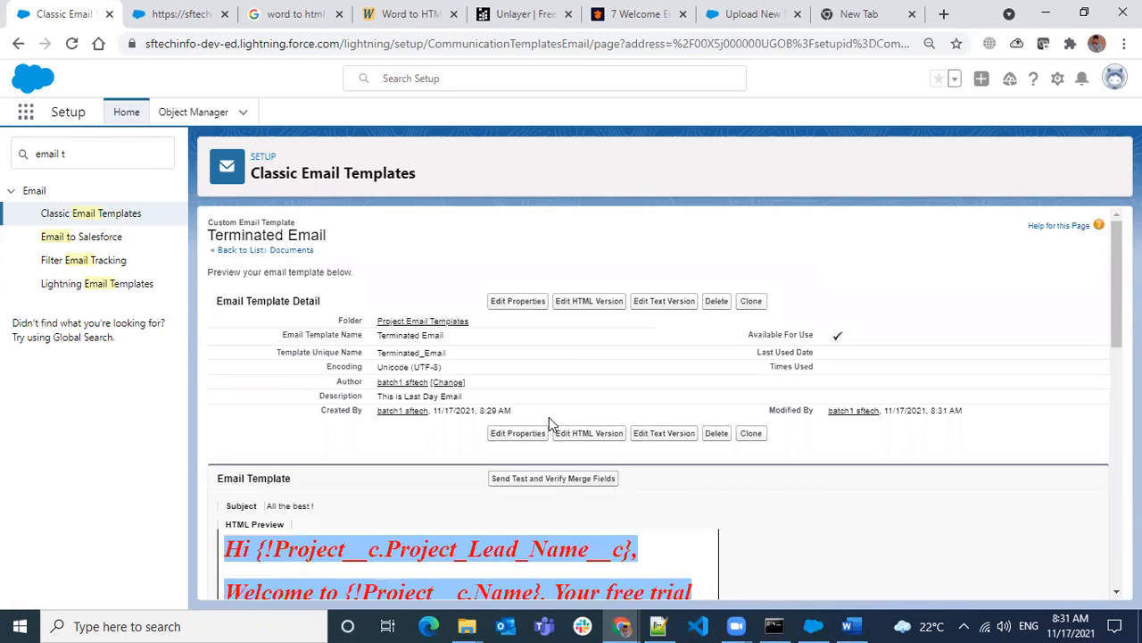
# Review the saved Terminated Email template's details and its HTML and plain text previews
pyautogui.scroll(-1, 568, 380)
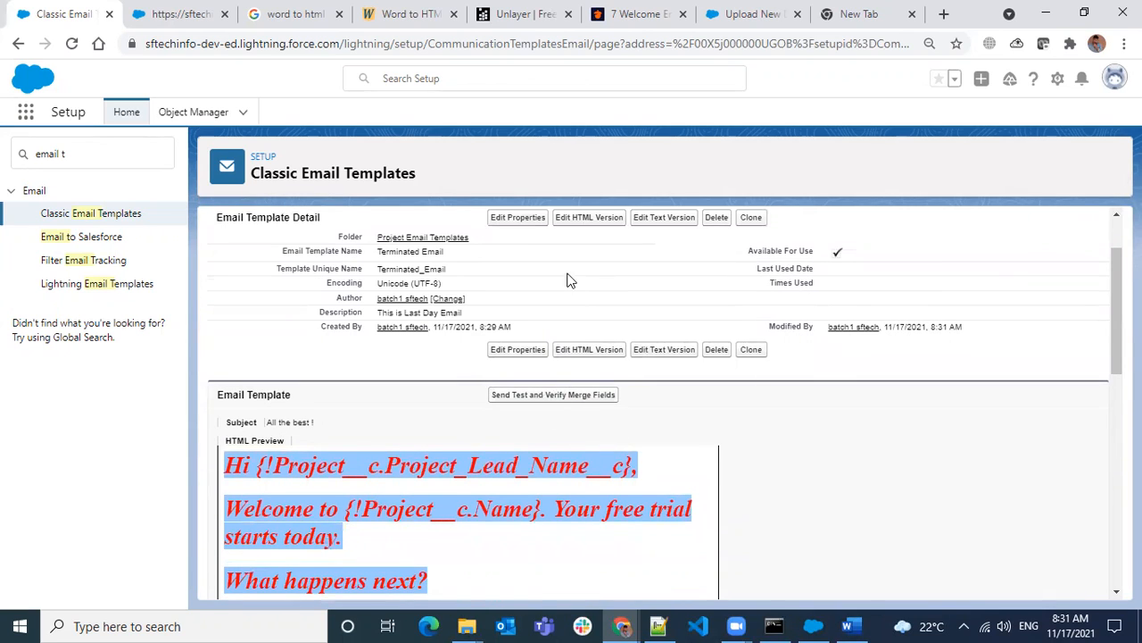
pyautogui.scroll(1, 567, 280)
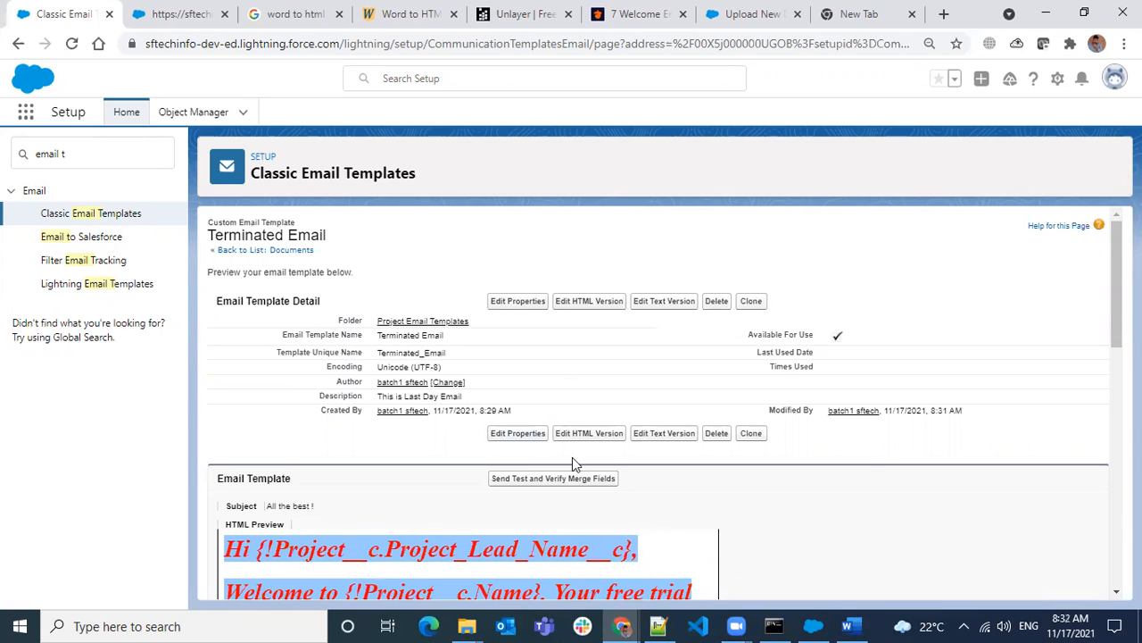
pyautogui.scroll(-5, 572, 457)
pyautogui.scroll(5, 612, 412)
pyautogui.scroll(-7, 612, 411)
pyautogui.scroll(1, 619, 418)
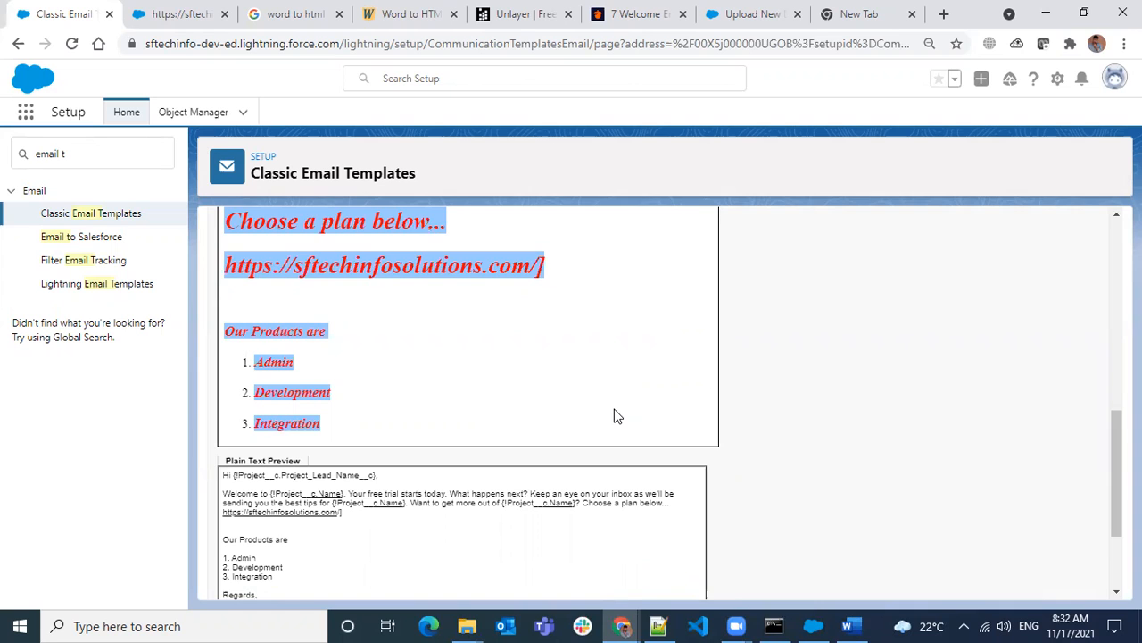
pyautogui.scroll(5, 655, 334)
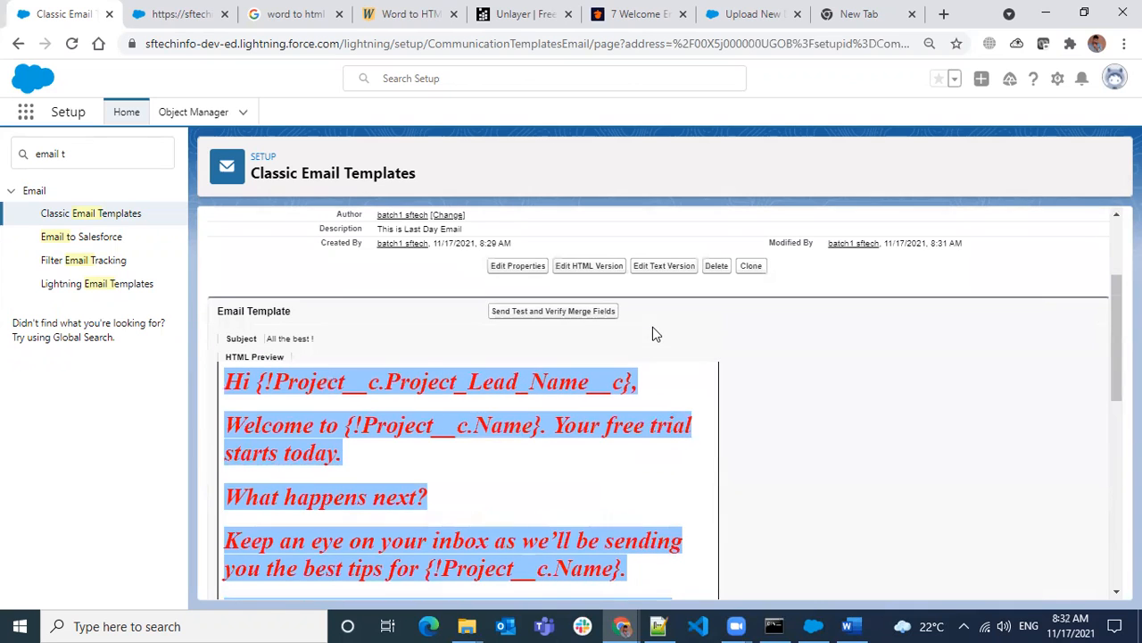
# Close all browser tabs except the Classic Email Templates one and return to the beginning of the template page
pyautogui.click(223, 16)
pyautogui.rightClick(191, 13)
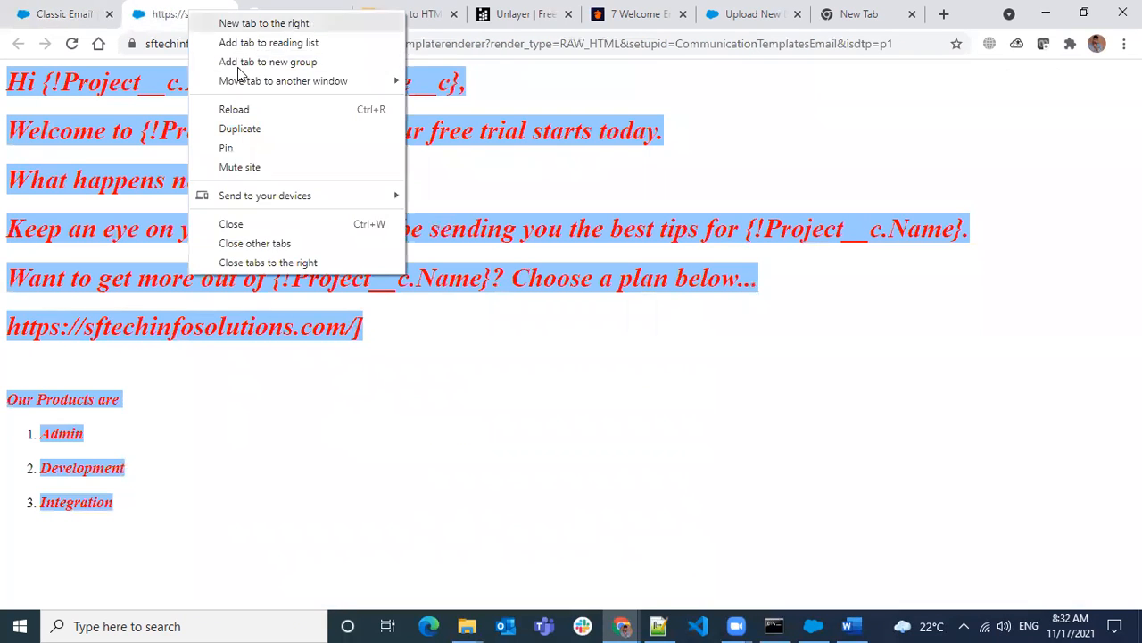
pyautogui.click(273, 262)
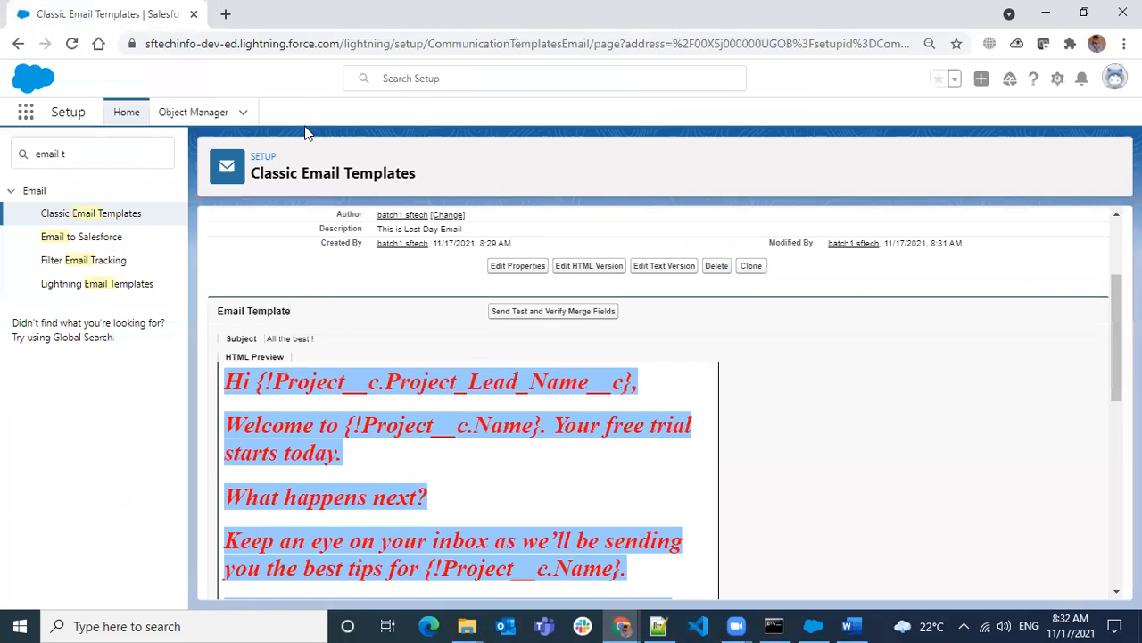
pyautogui.click(394, 14)
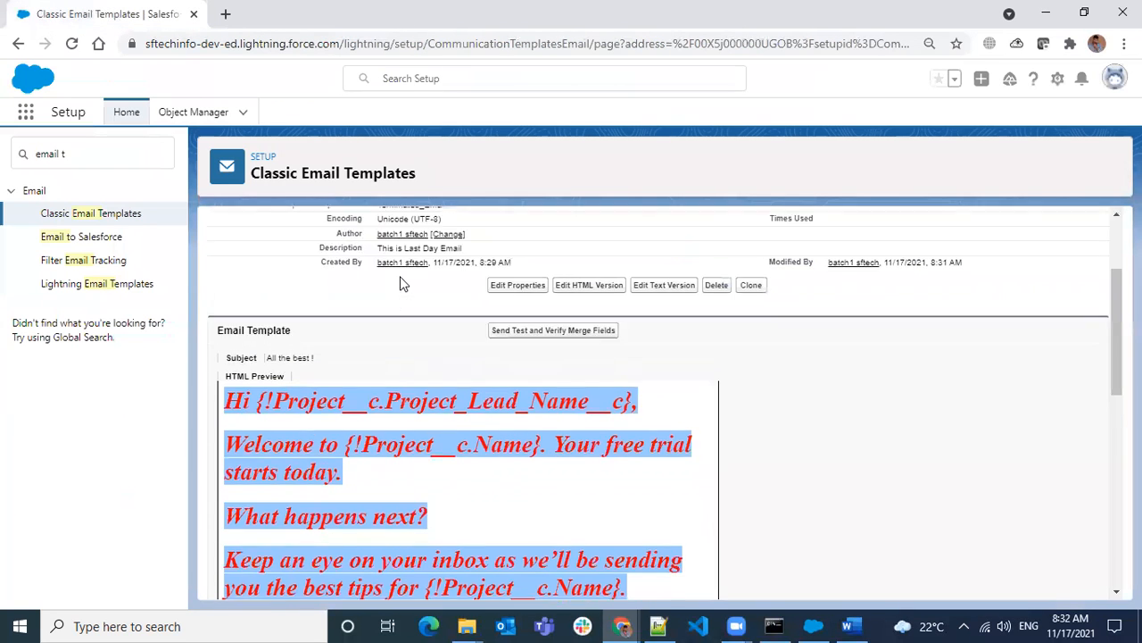
pyautogui.scroll(3, 401, 285)
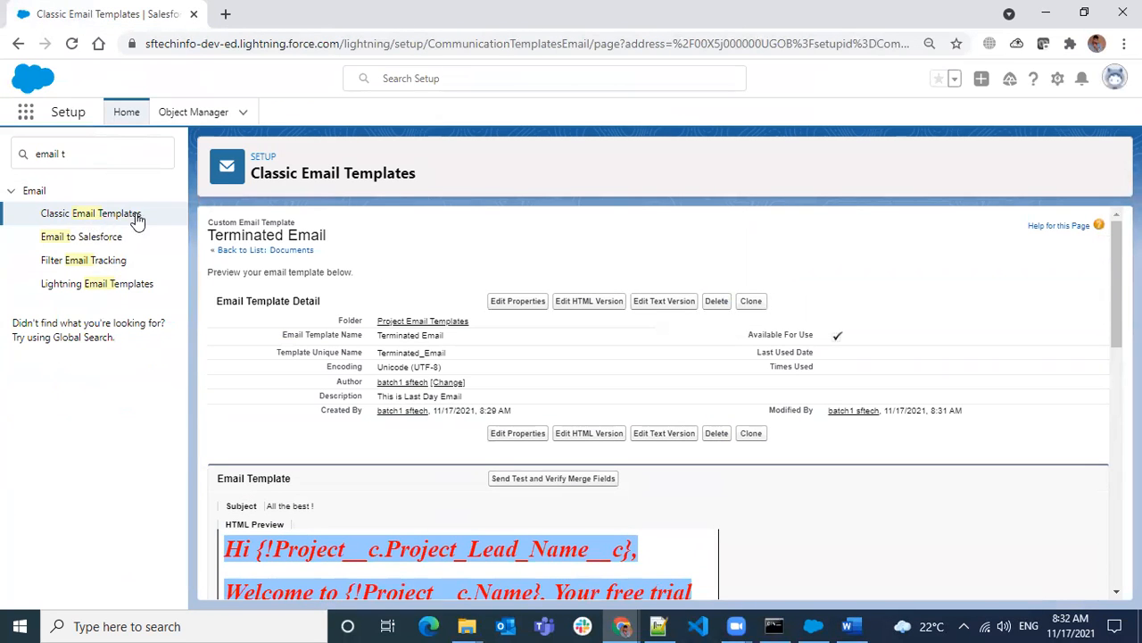
# Switch to the Admin Class Notes in Notepad++ and add a separator line of equals signs under "-Visualforce"
pyautogui.click(657, 626)
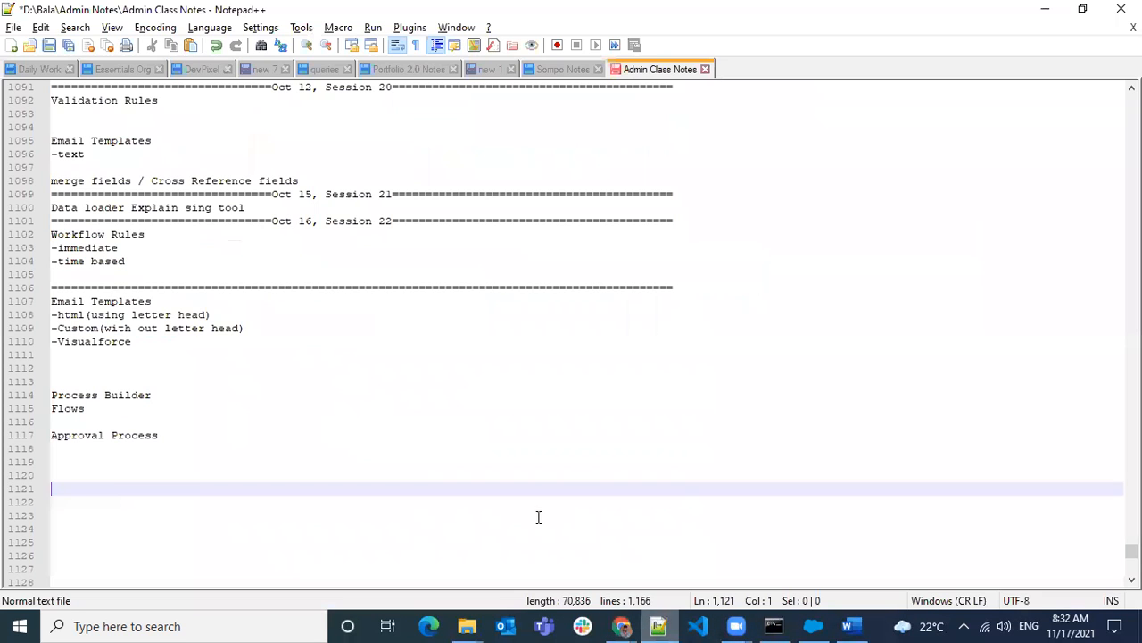
pyautogui.click(88, 357)
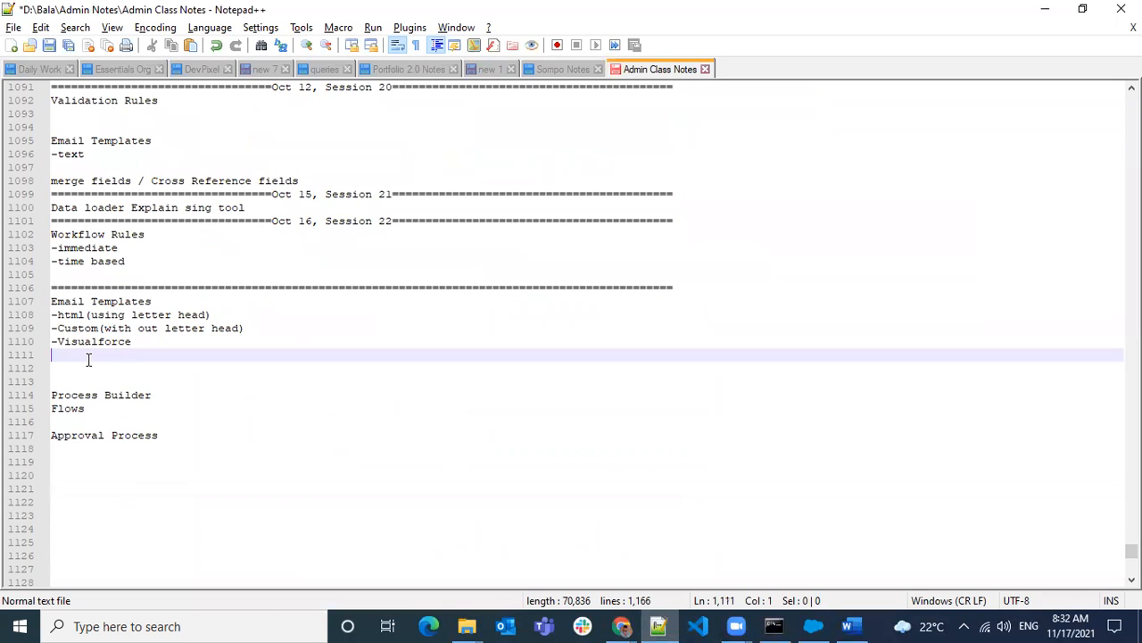
pyautogui.write('=============================================================================================')
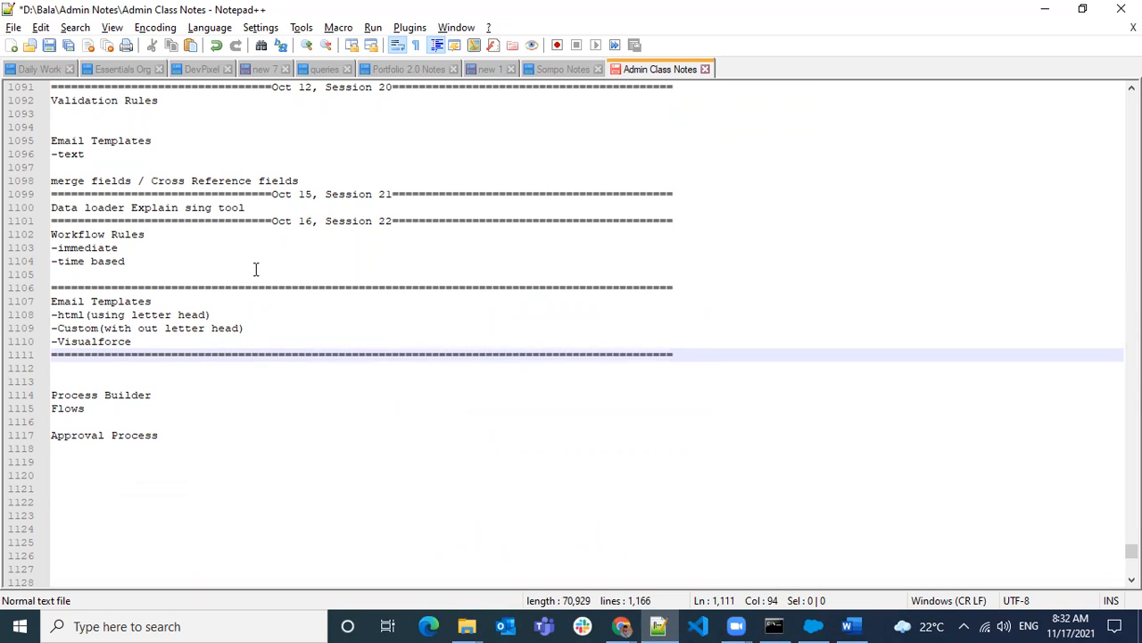
# Copy the "Oct 16, Session 22" heading text into the middle of the separator line above the last Email Templates section
pyautogui.click(274, 220)
pyautogui.moveTo(284, 221); pyautogui.dragTo(395, 224)
pyautogui.hotkey('ctrl', 'c')
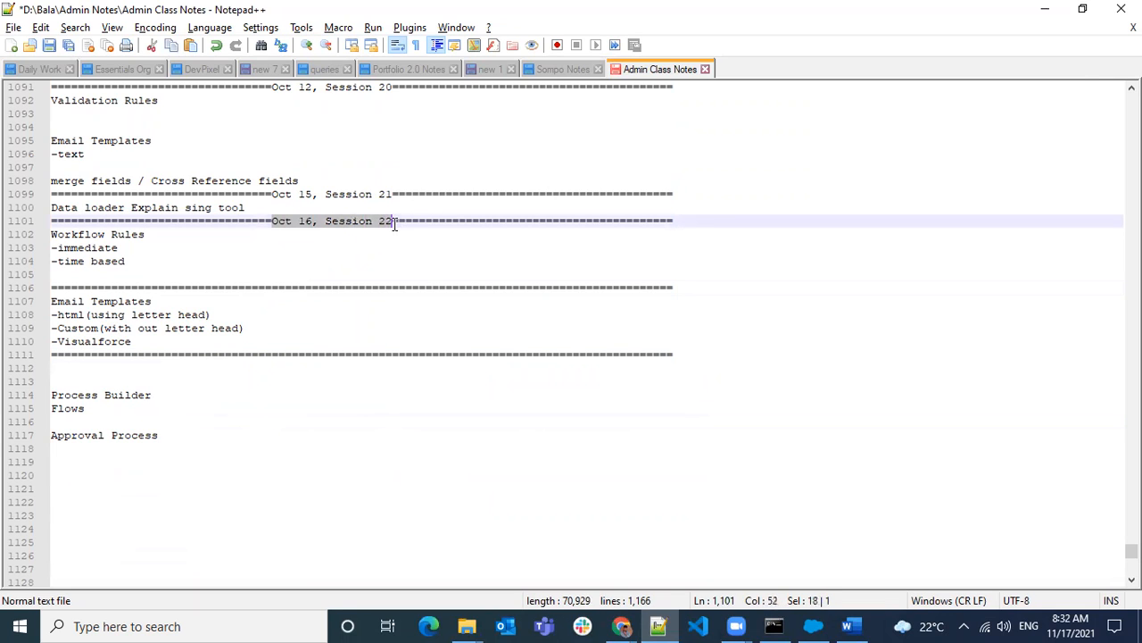
pyautogui.click(273, 286)
pyautogui.hotkey('ctrl', 'v')
# Change the copied heading above the Email Templates section to "Oct 17, Session 23"
pyautogui.click(313, 286)
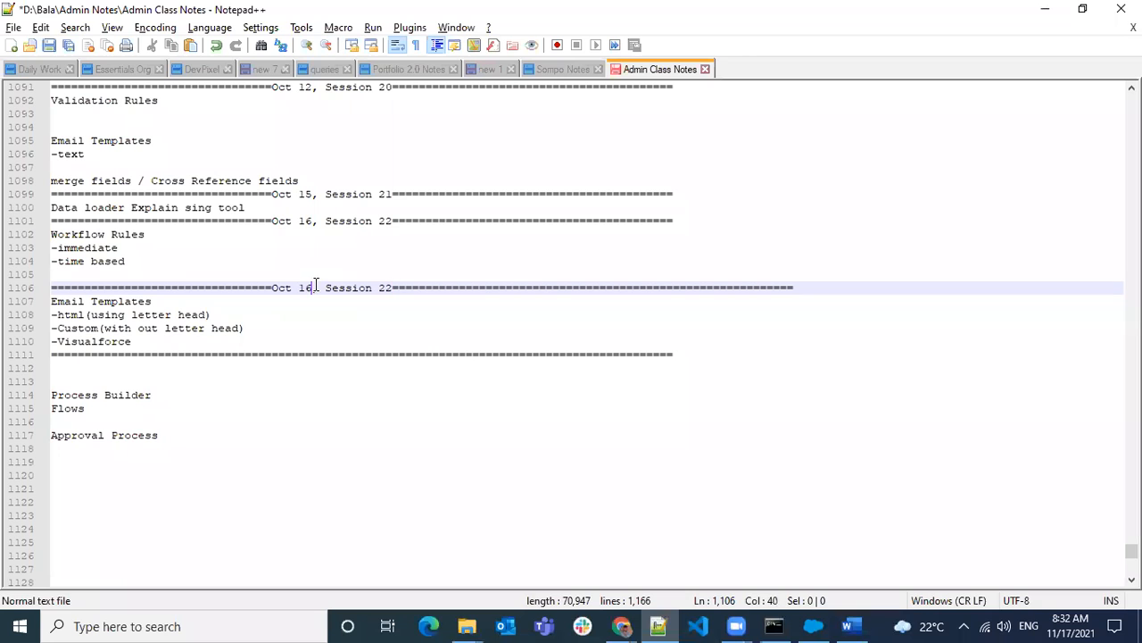
pyautogui.press('BackSpace')
pyautogui.write('7')
pyautogui.press('Right')
pyautogui.press('Right')
pyautogui.press('Right')
pyautogui.press('Right')
pyautogui.press('Right')
pyautogui.press('Right')
pyautogui.press('Right')
pyautogui.press('Right')
pyautogui.press('Right')
pyautogui.press('Right')
pyautogui.press('Right')
pyautogui.press('Right')
pyautogui.press('Right')
pyautogui.press('BackSpace')
pyautogui.write('3')
# Remove the surplus equals signs after the "Oct 17, Session 23" heading so its line matches the other separators in length
pyautogui.press('Delete')
pyautogui.press('Delete')
pyautogui.press('Delete')
pyautogui.press('Delete')
pyautogui.press('Delete')
pyautogui.press('Delete')
pyautogui.press('Delete')
pyautogui.press('Delete')
pyautogui.press('Delete')
pyautogui.press('Delete')
pyautogui.press('Delete')
pyautogui.press('Delete')
pyautogui.press('Delete')
pyautogui.press('Delete')
pyautogui.press('Delete')
pyautogui.press('Delete')
pyautogui.press('Delete')
pyautogui.press('Delete')
pyautogui.write('=')
pyautogui.click(246, 344)
pyautogui.scroll(-2, 242, 349)
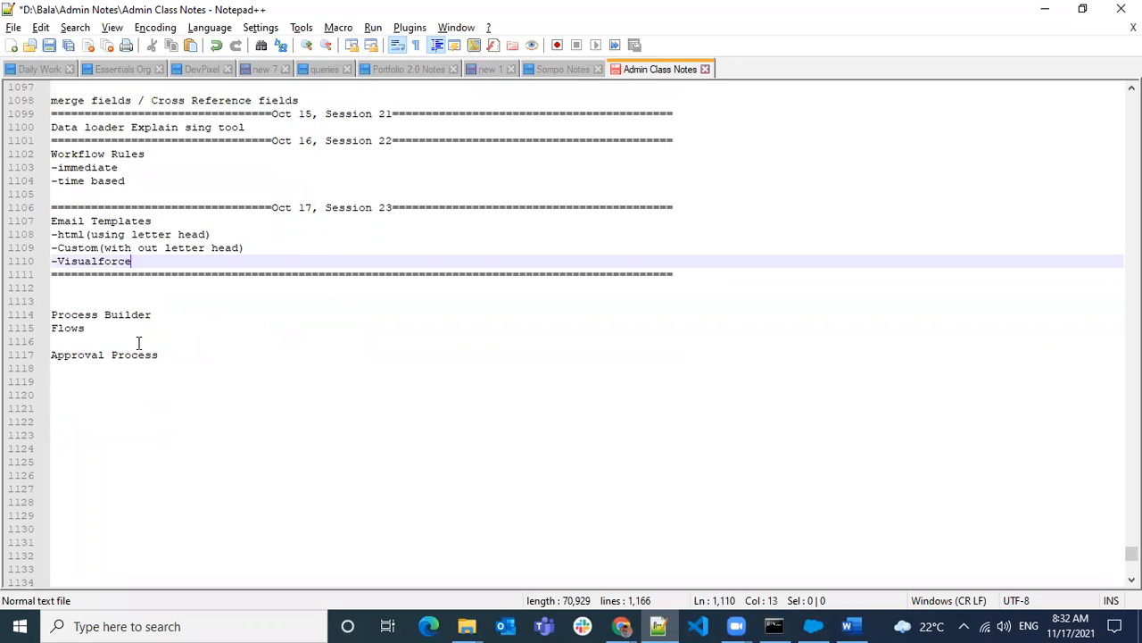
# Highlight the Process Builder topic in the notes, clear the selection and save the Admin Class Notes file
pyautogui.moveTo(157, 316); pyautogui.dragTo(52, 296)
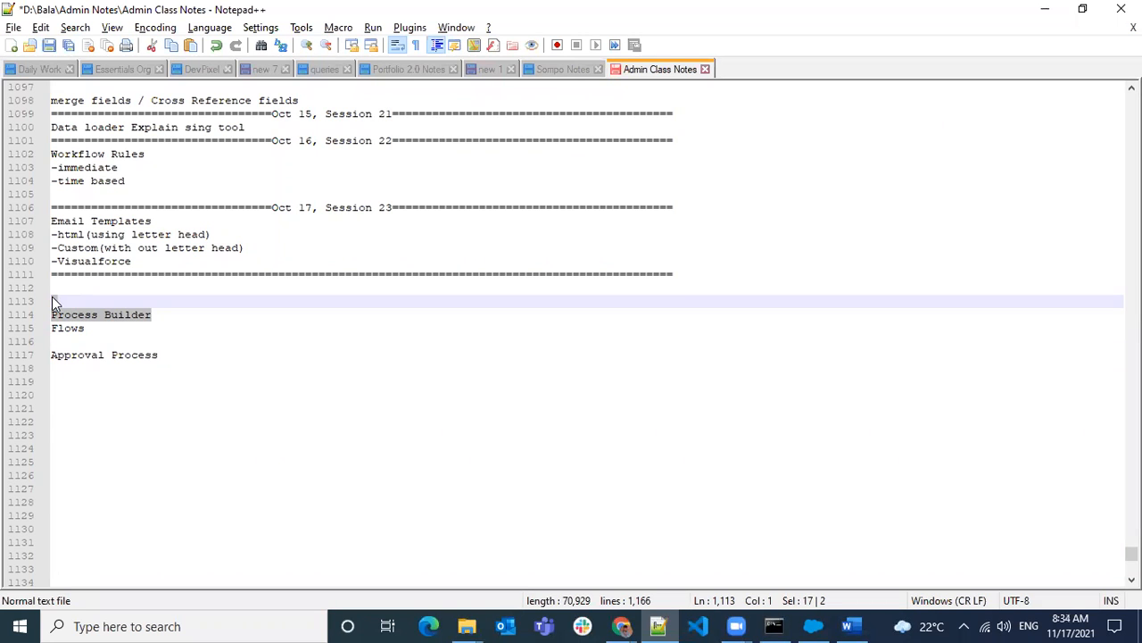
pyautogui.click(182, 317)
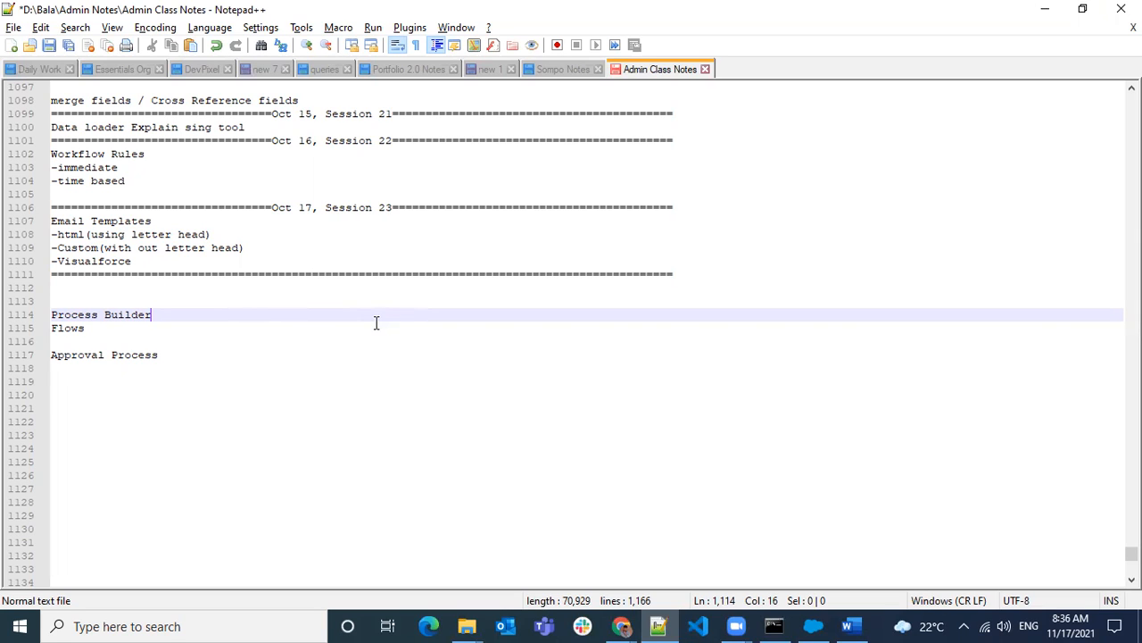
pyautogui.hotkey('ctrl', 's')
pyautogui.click(512, 410)
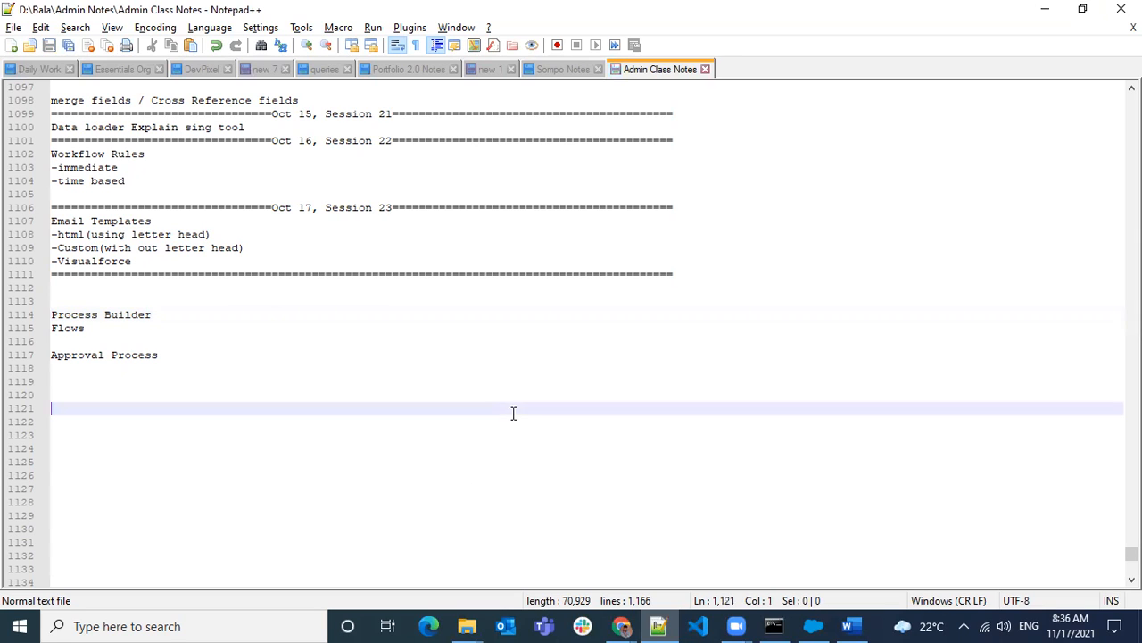
# Switch to the Salesforce browser window, return to the Setup home page and search Setup for "process builder"
pyautogui.click(622, 625)
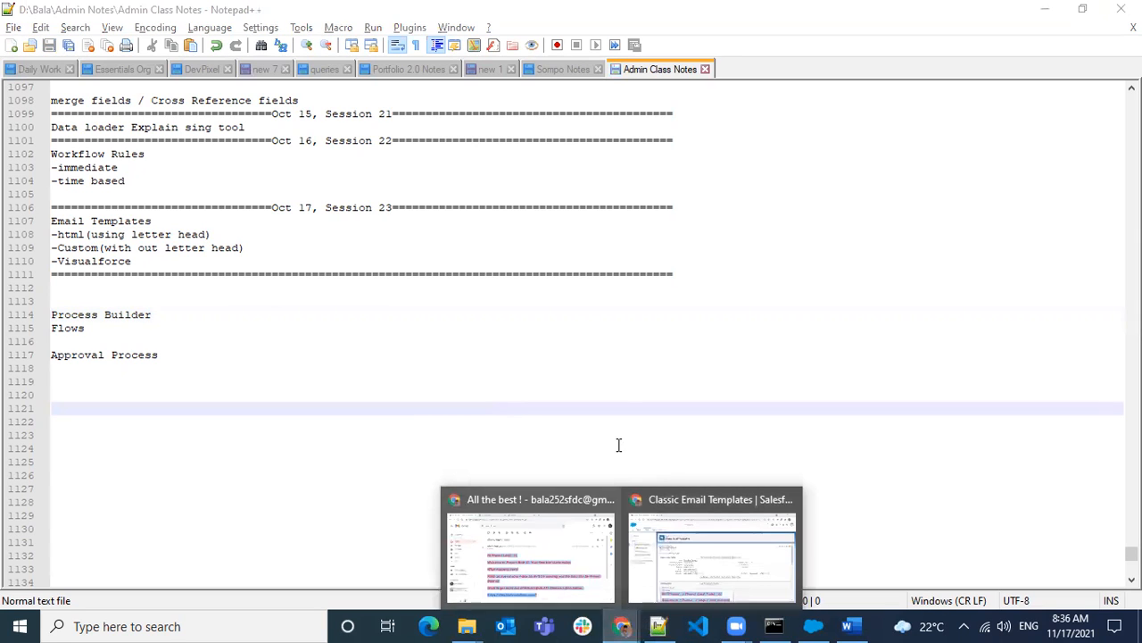
pyautogui.click(701, 557)
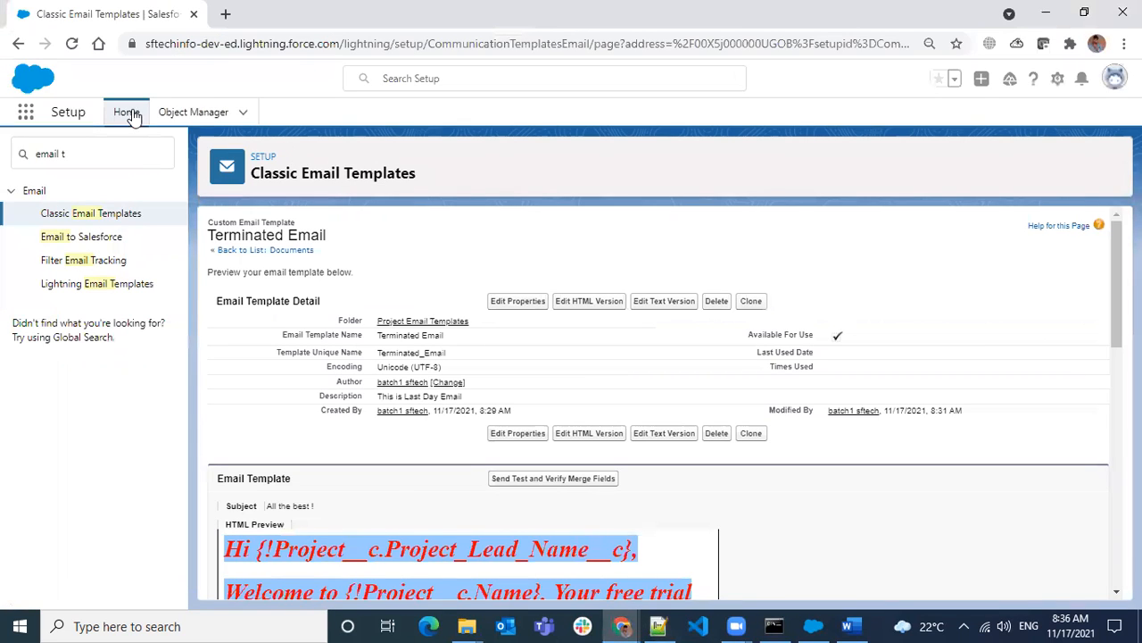
pyautogui.moveTo(92, 149); pyautogui.dragTo(3, 156)
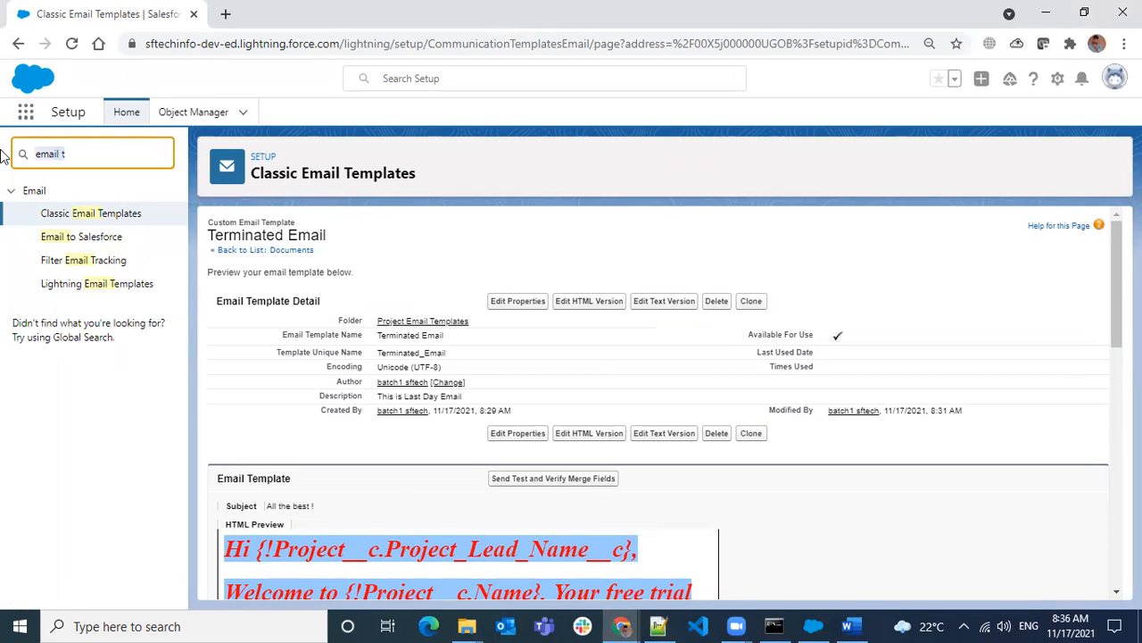
pyautogui.click(127, 112)
pyautogui.click(100, 155)
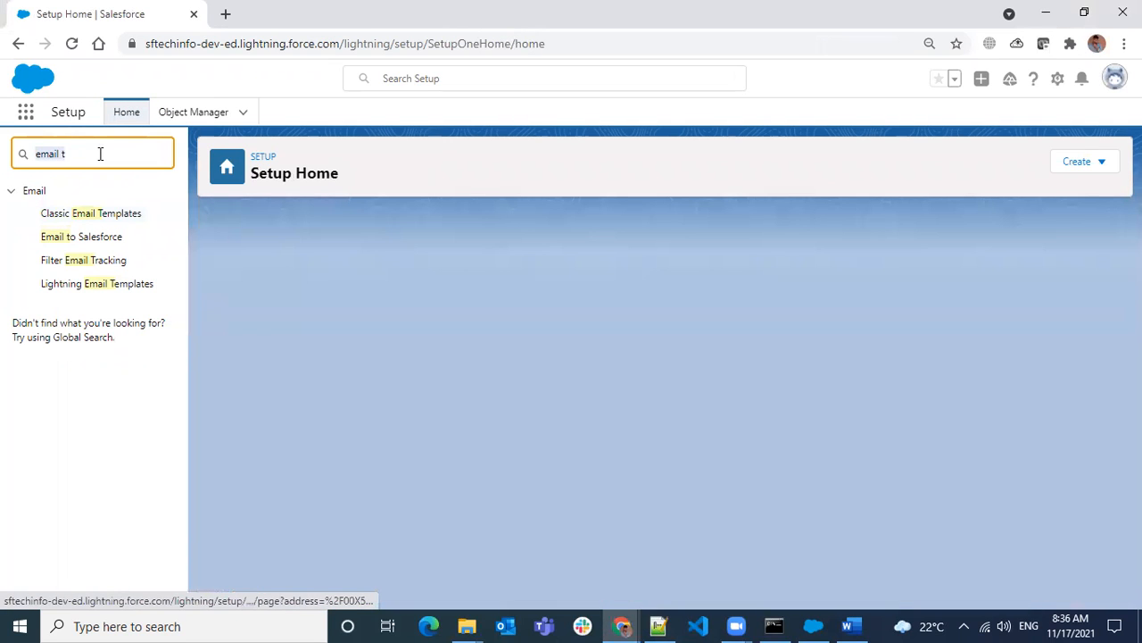
pyautogui.write('process builder')
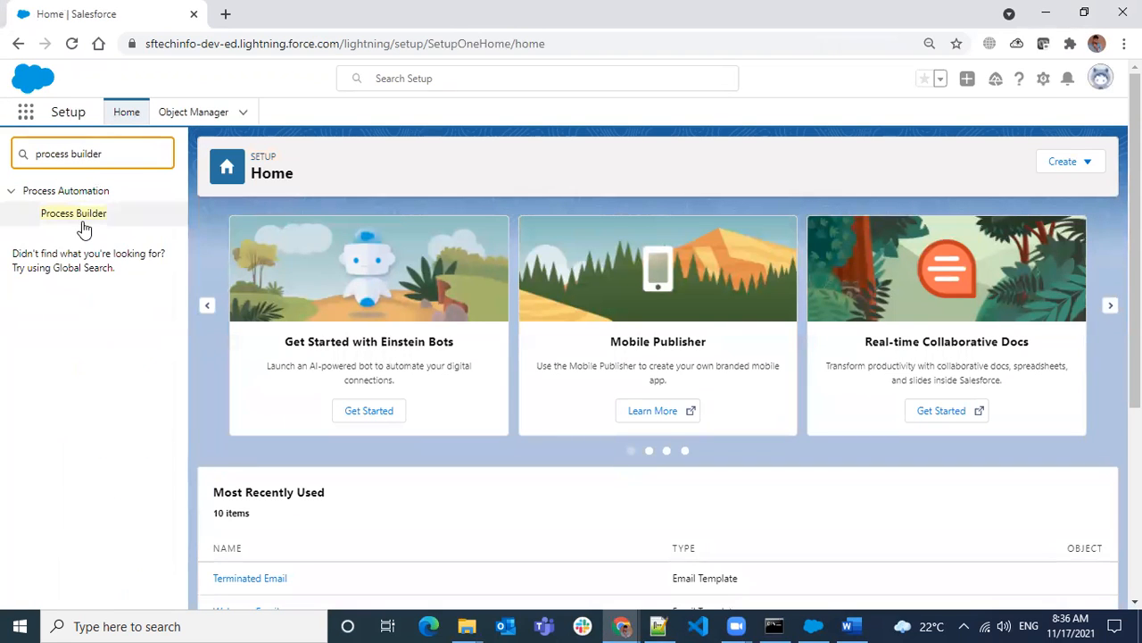
# Open Process Builder and start a new process named Resources
pyautogui.click(82, 215)
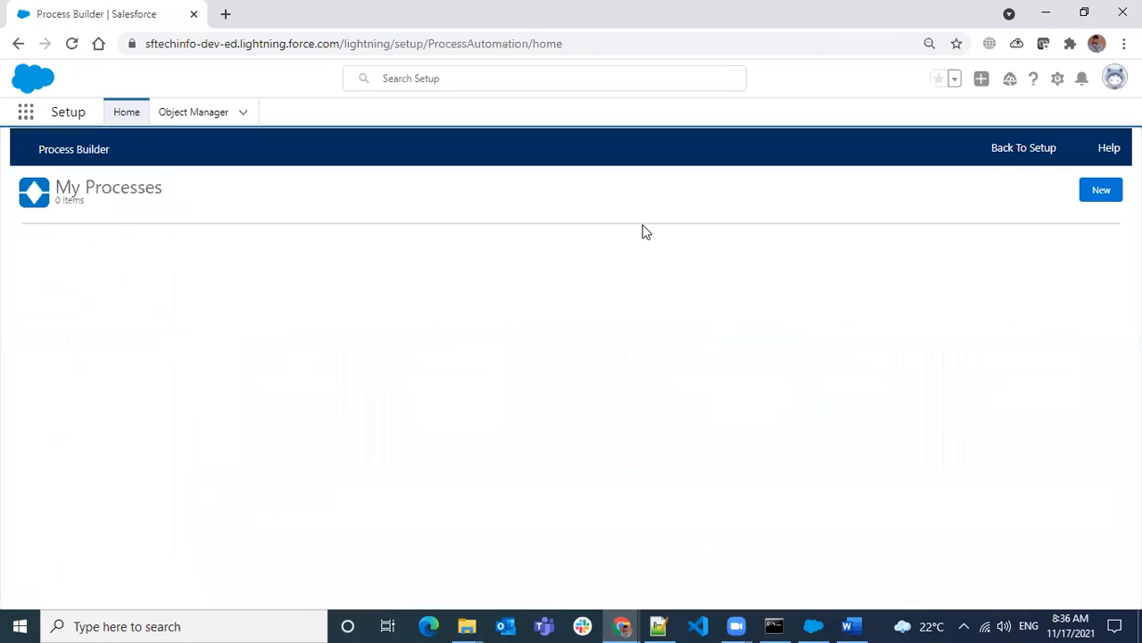
pyautogui.click(1105, 193)
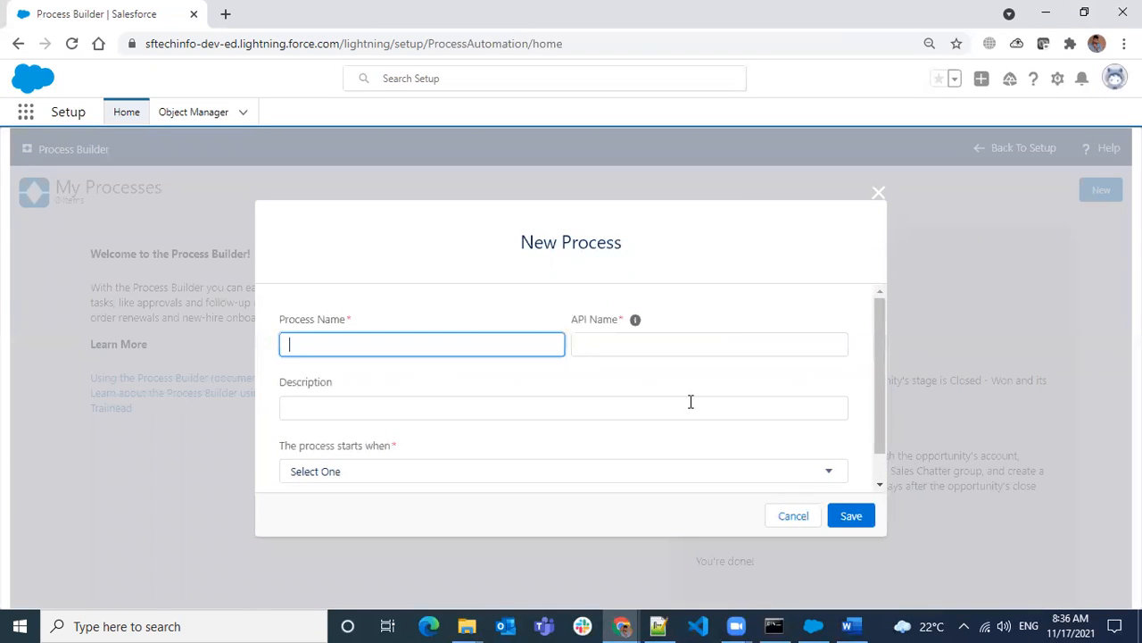
pyautogui.write('Resources')
# Open Setup in a second browser tab, search Object Manager for "resour" and open the custom Resource object
pyautogui.click(1058, 79)
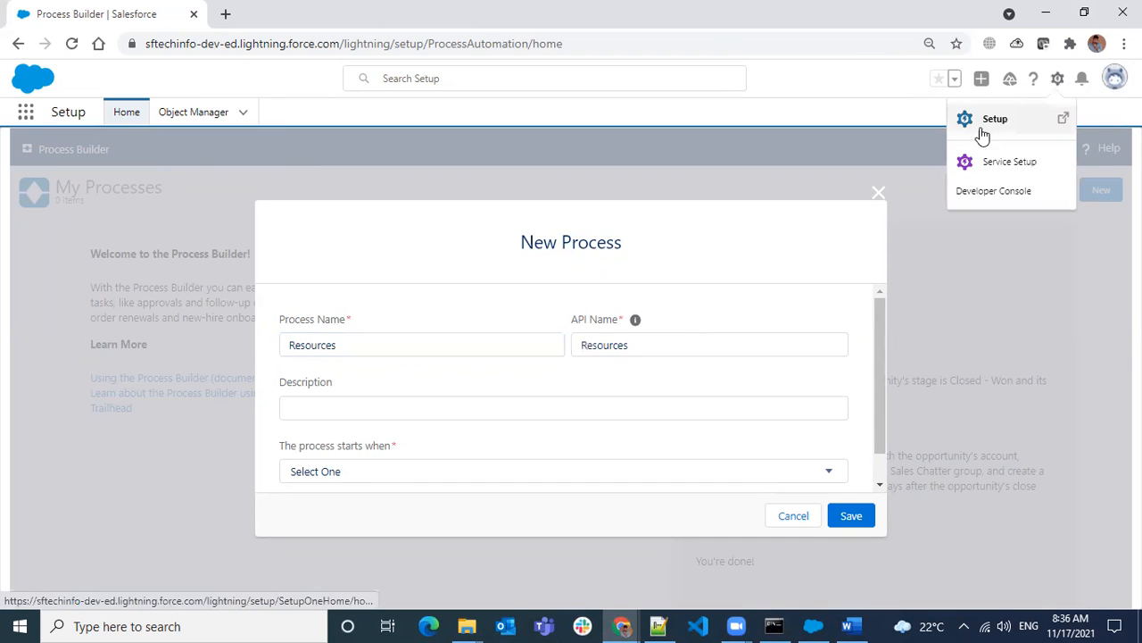
pyautogui.click(982, 130)
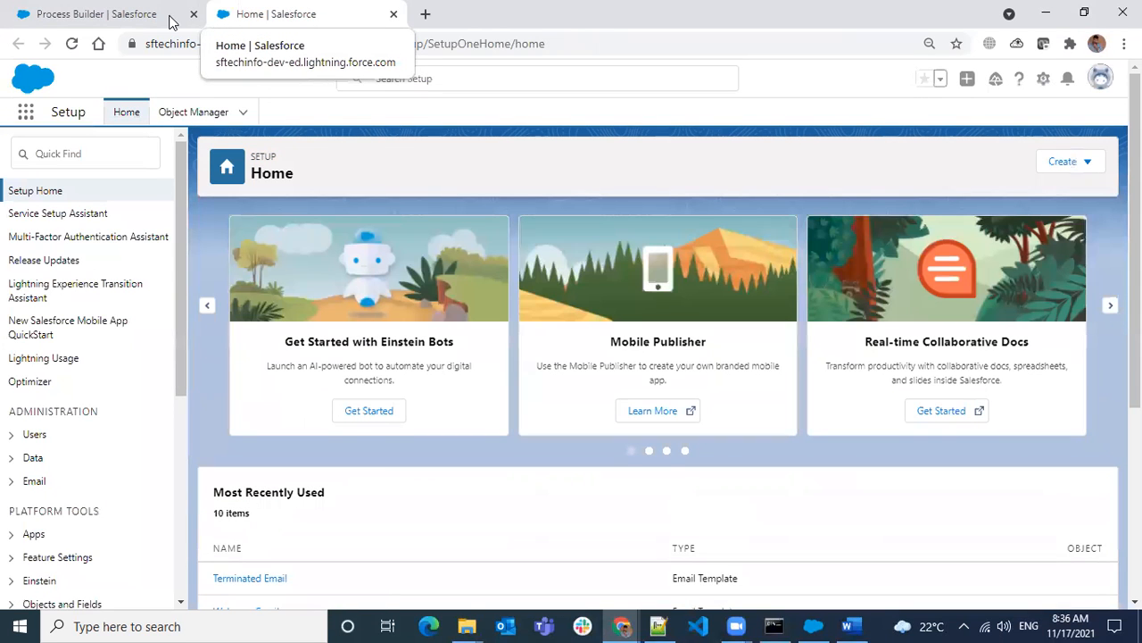
pyautogui.click(179, 112)
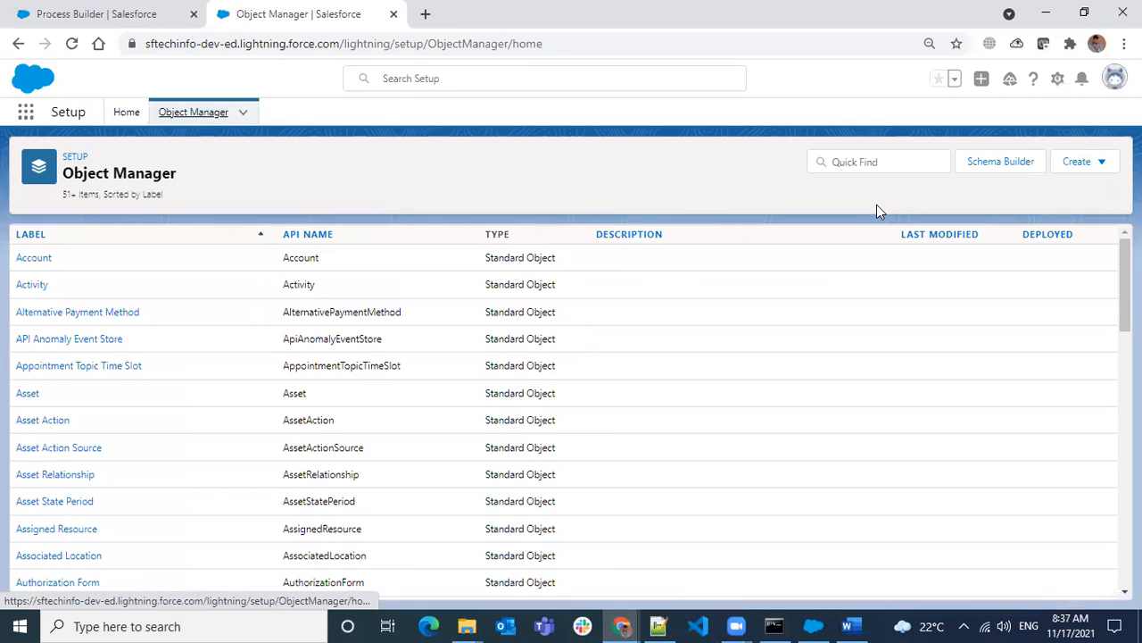
pyautogui.click(881, 161)
pyautogui.write('r')
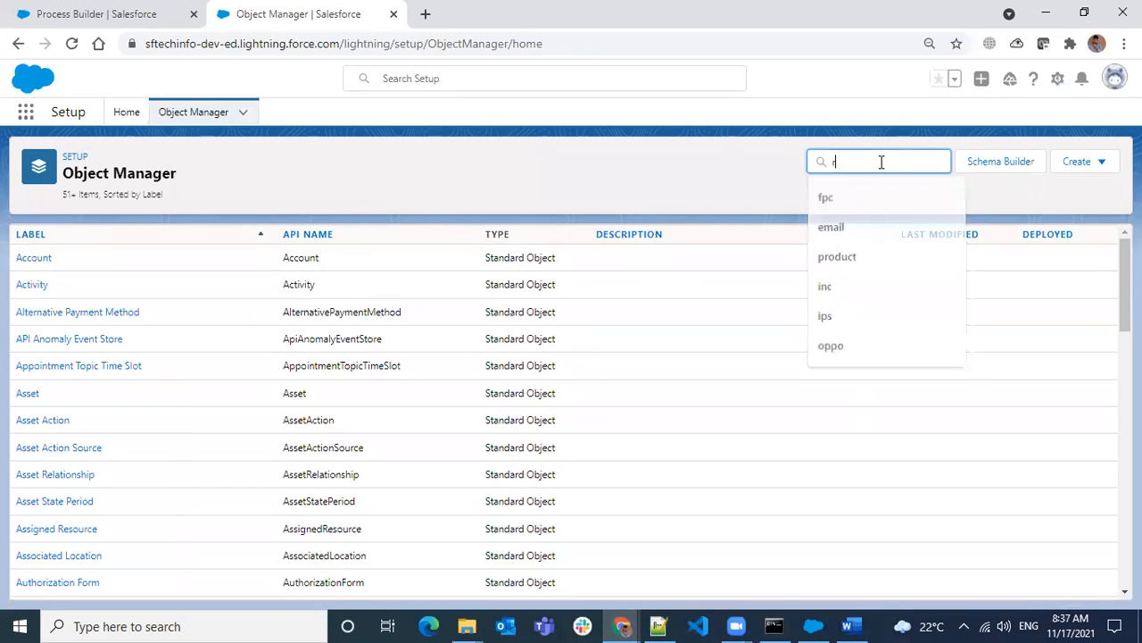
pyautogui.write('esour')
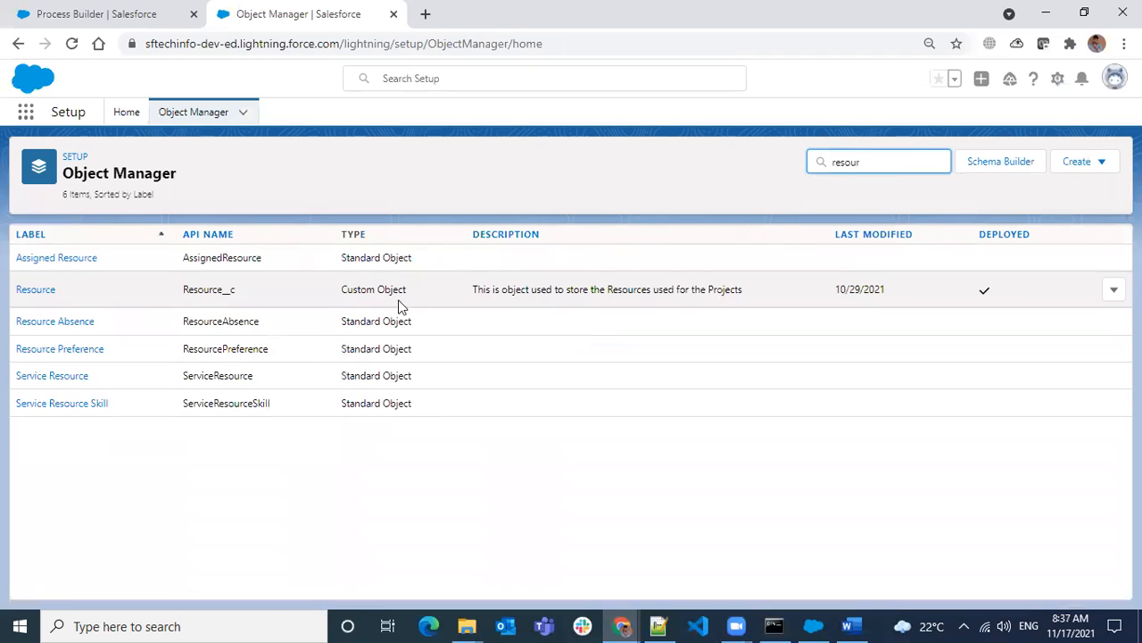
pyautogui.click(26, 295)
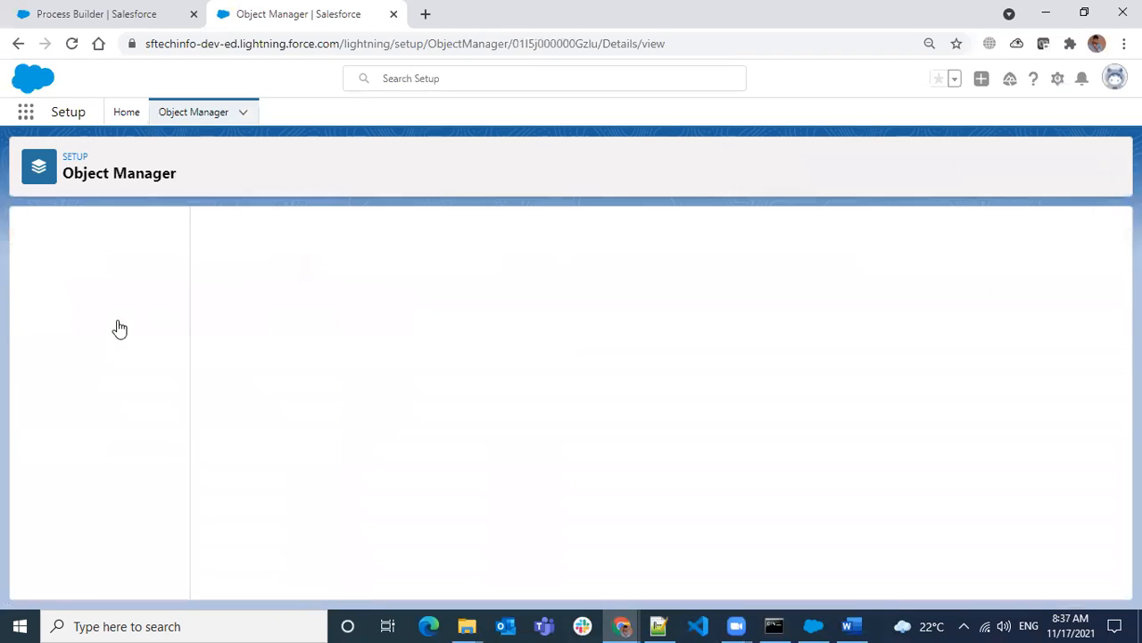
# Examine the Resource object's page layouts and its fields and relationships, including the data types of the Contact, Project and Project Lead fields
pyautogui.click(89, 289)
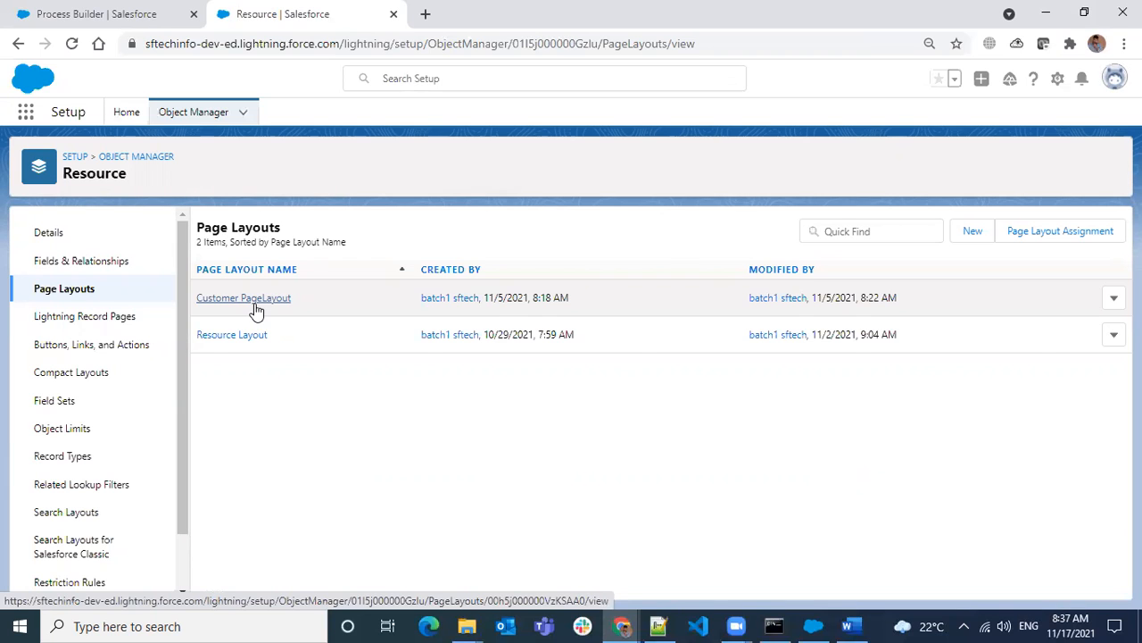
pyautogui.click(85, 264)
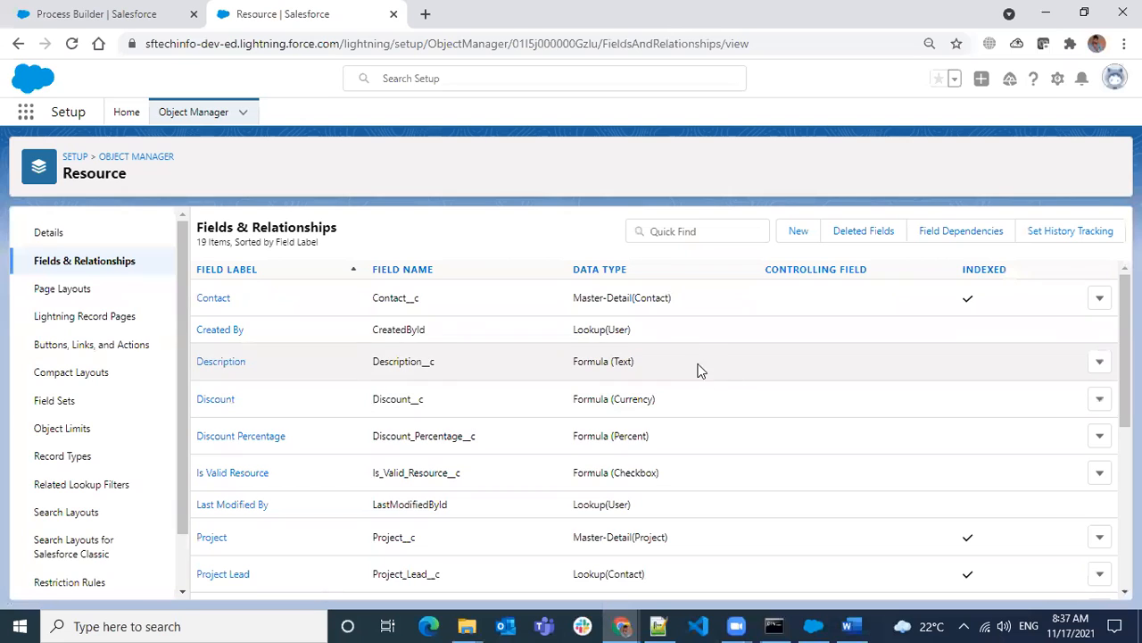
pyautogui.scroll(-1, 669, 323)
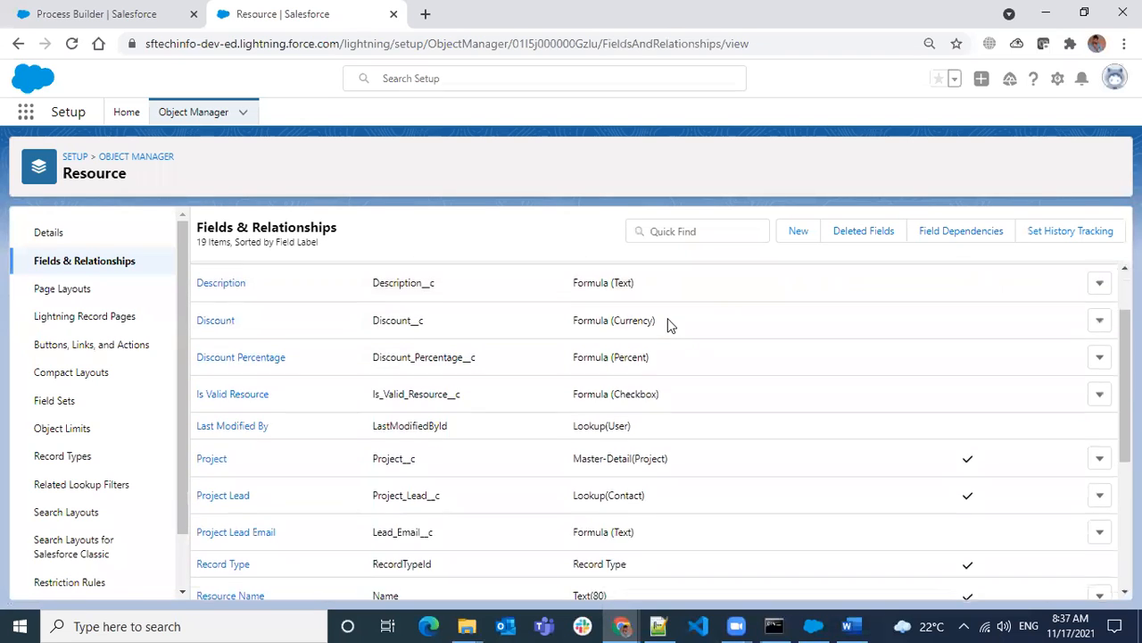
pyautogui.scroll(1, 668, 323)
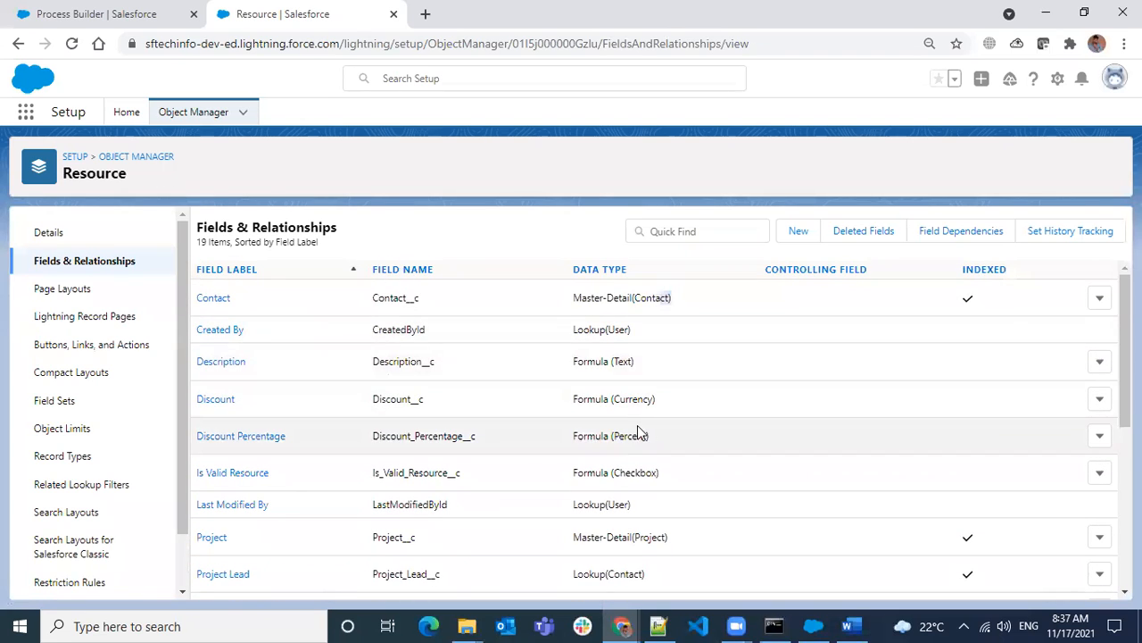
pyautogui.scroll(-1, 675, 533)
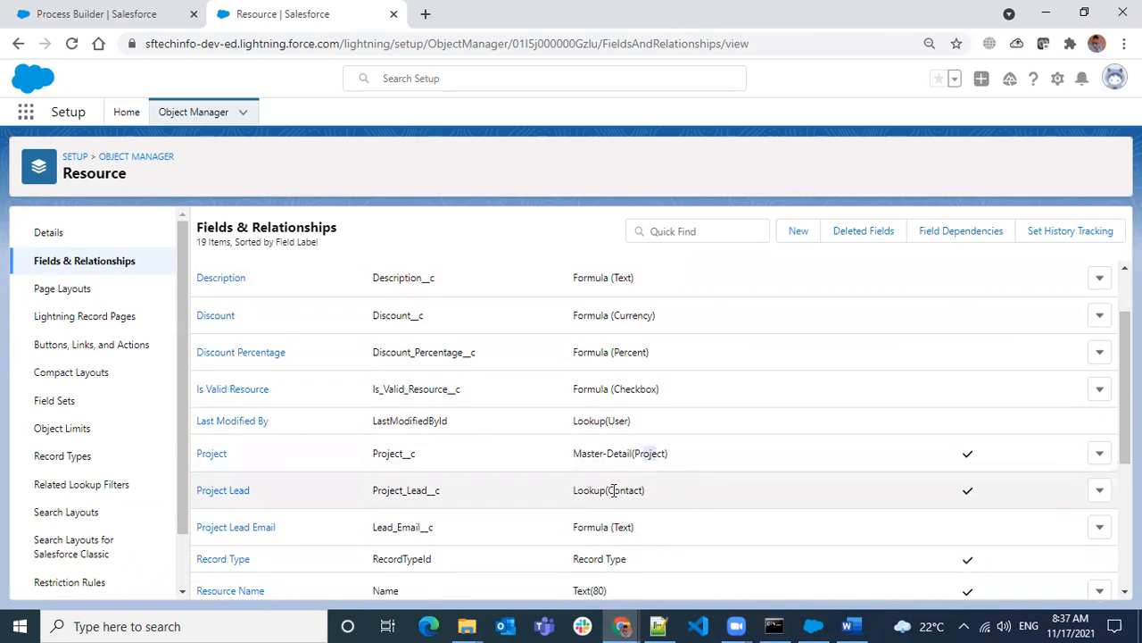
pyautogui.scroll(-1, 704, 486)
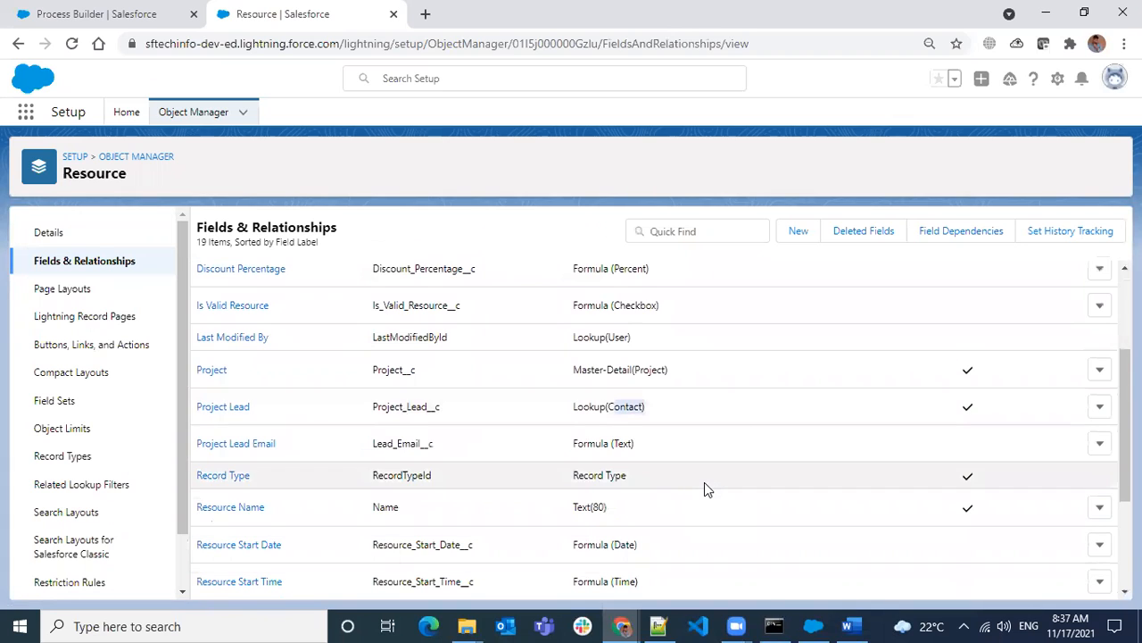
pyautogui.scroll(-2, 704, 488)
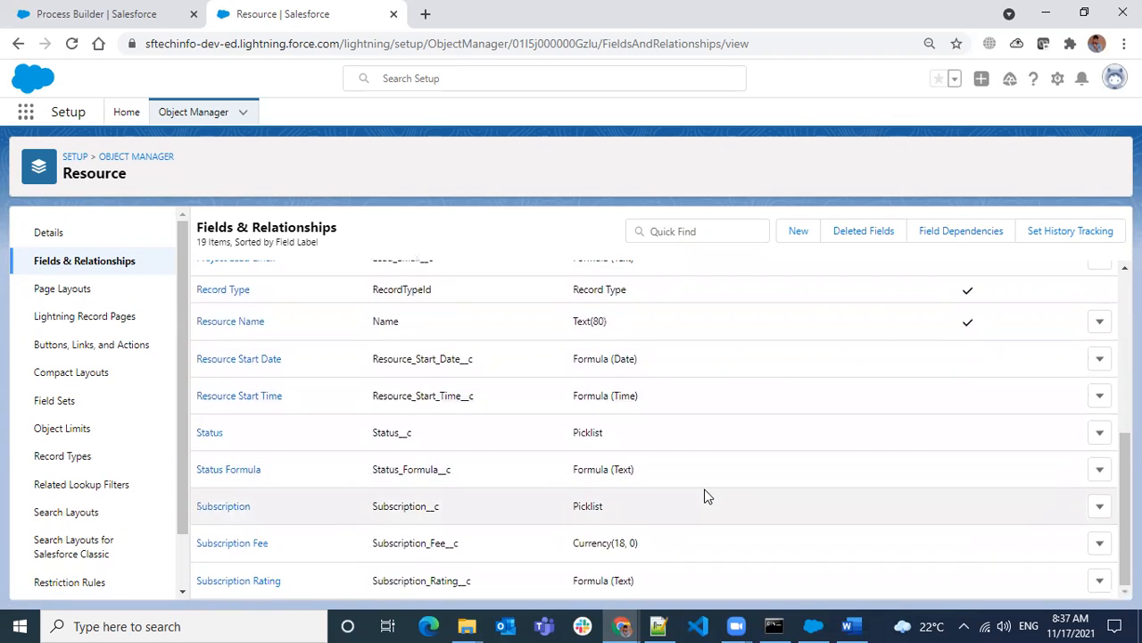
pyautogui.scroll(3, 705, 495)
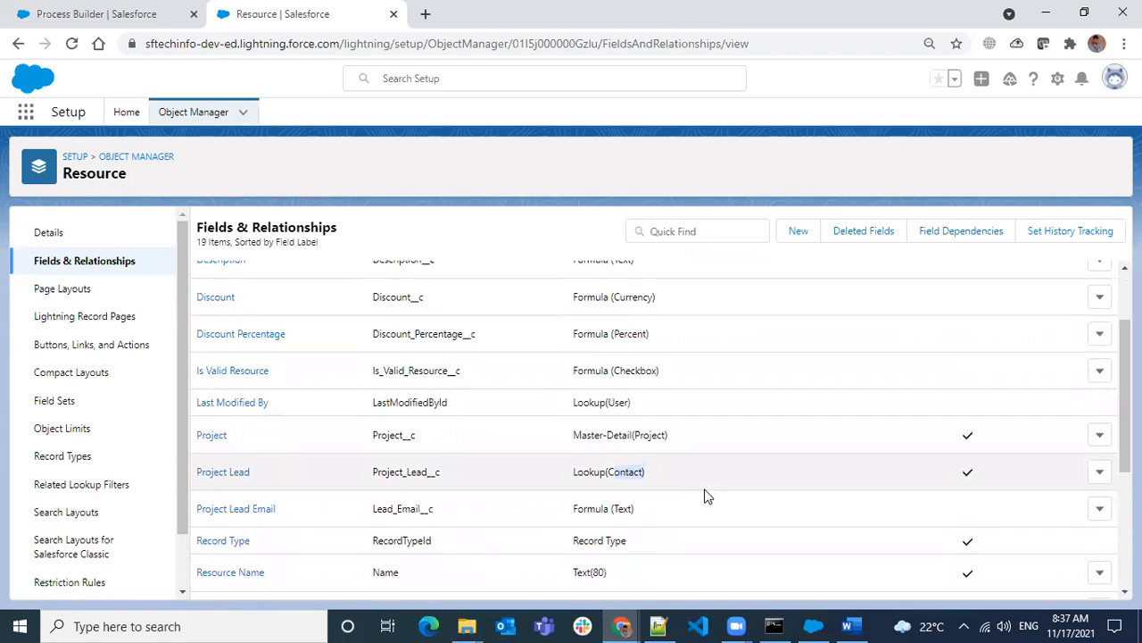
pyautogui.scroll(2, 704, 496)
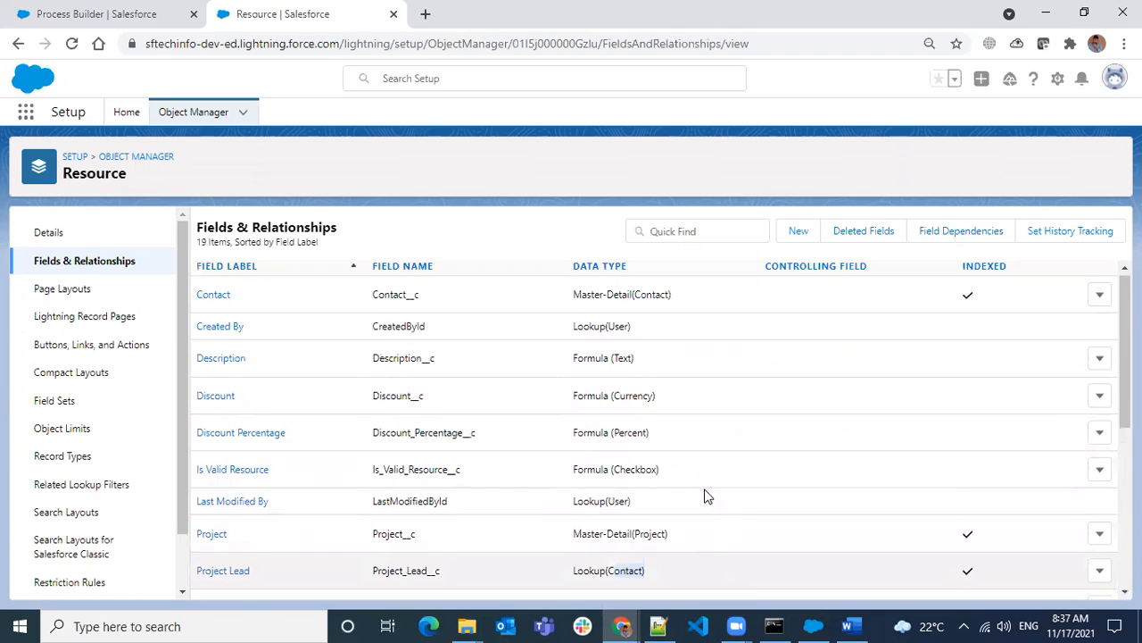
# Return to the New Process form in the Process Builder tab and change the process name to "Resources automations"
pyautogui.click(63, 15)
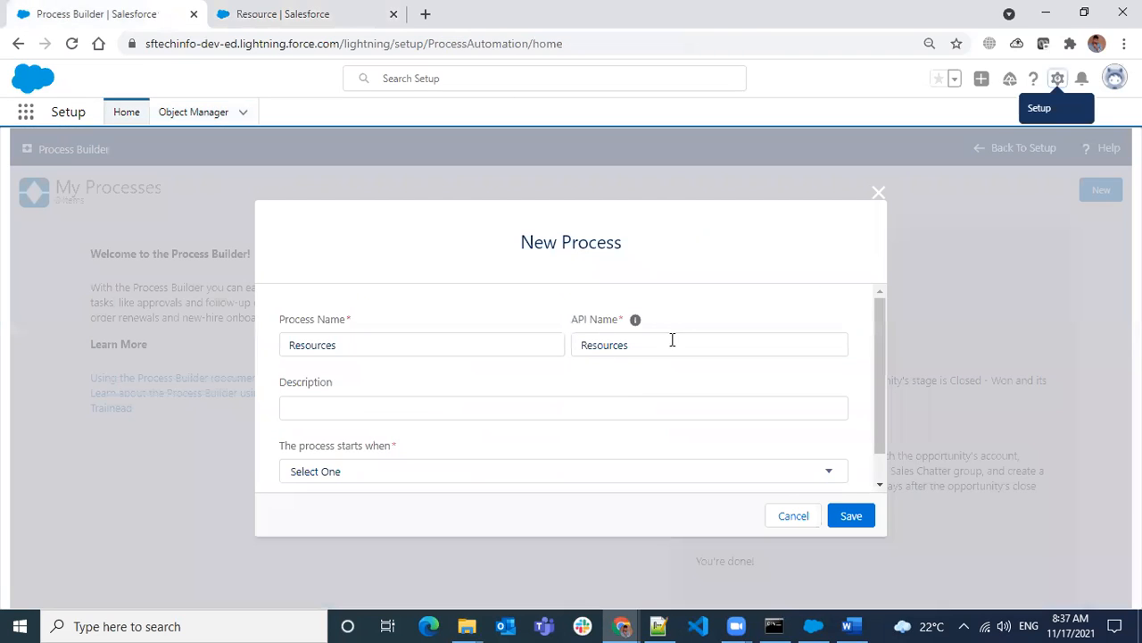
pyautogui.click(390, 339)
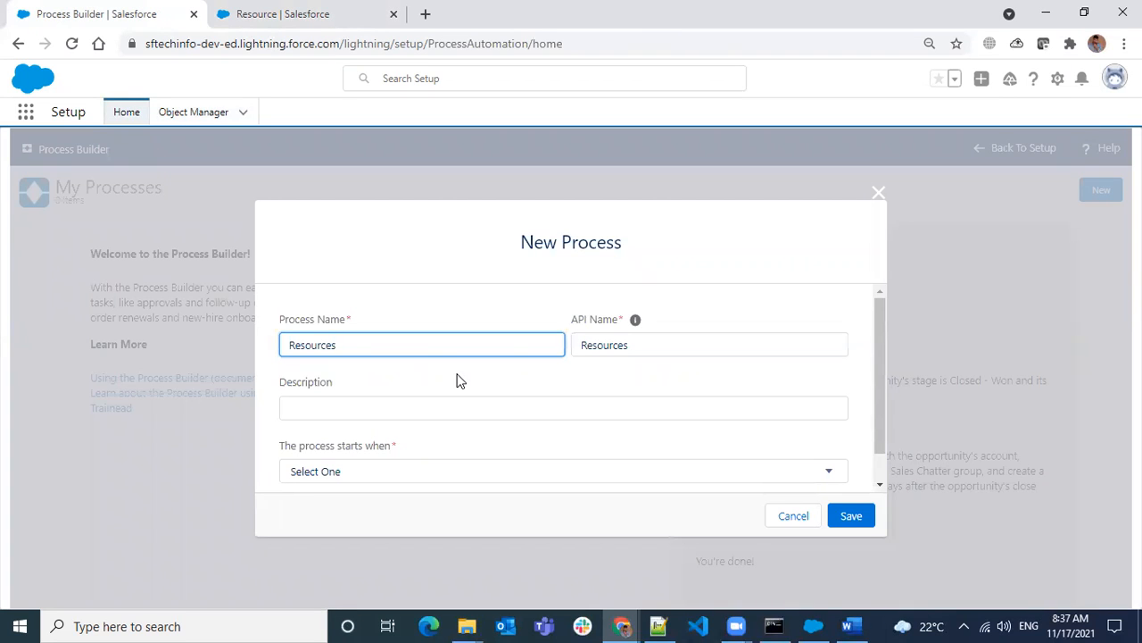
pyautogui.write('automations')
# Leave the description empty, set the process to start when "A record changes" and save the new process
pyautogui.click(453, 408)
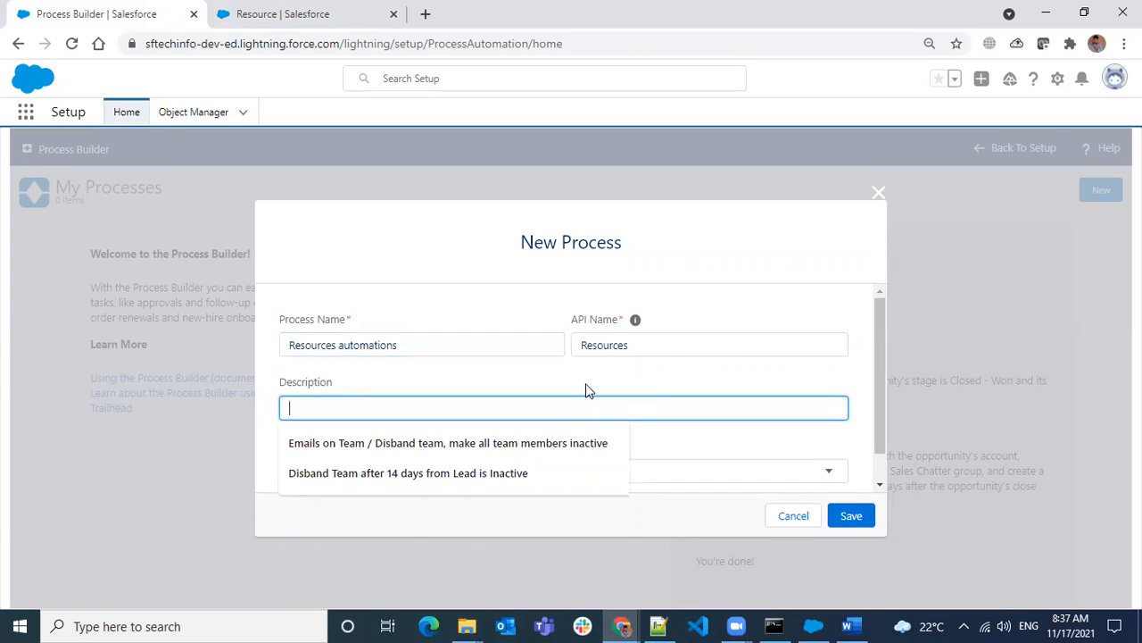
pyautogui.scroll(-2, 585, 390)
pyautogui.click(515, 438)
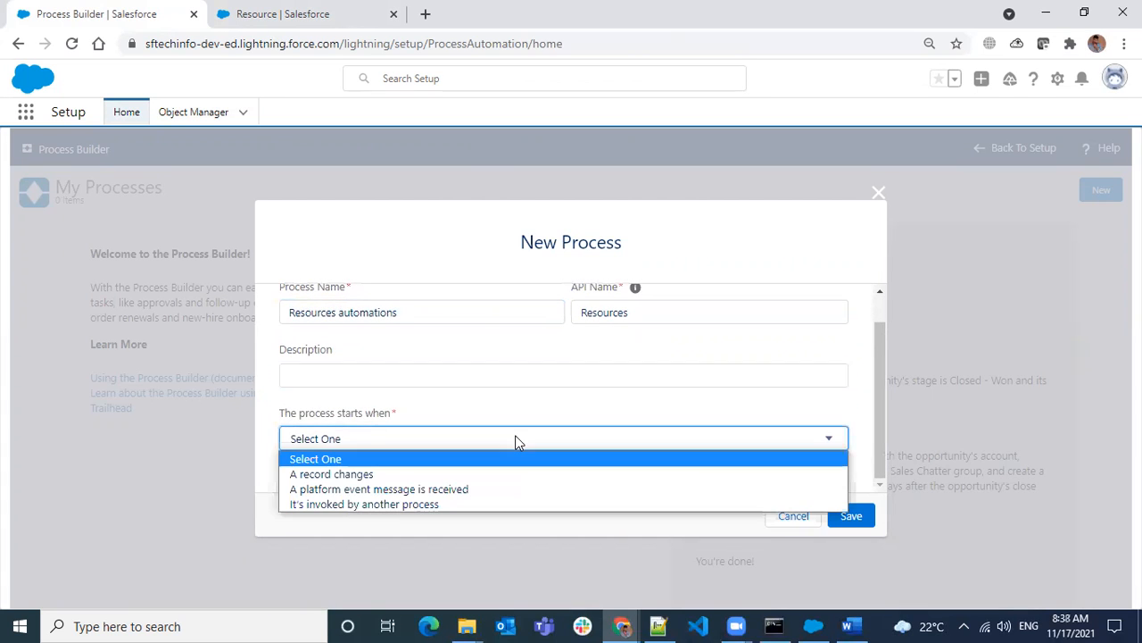
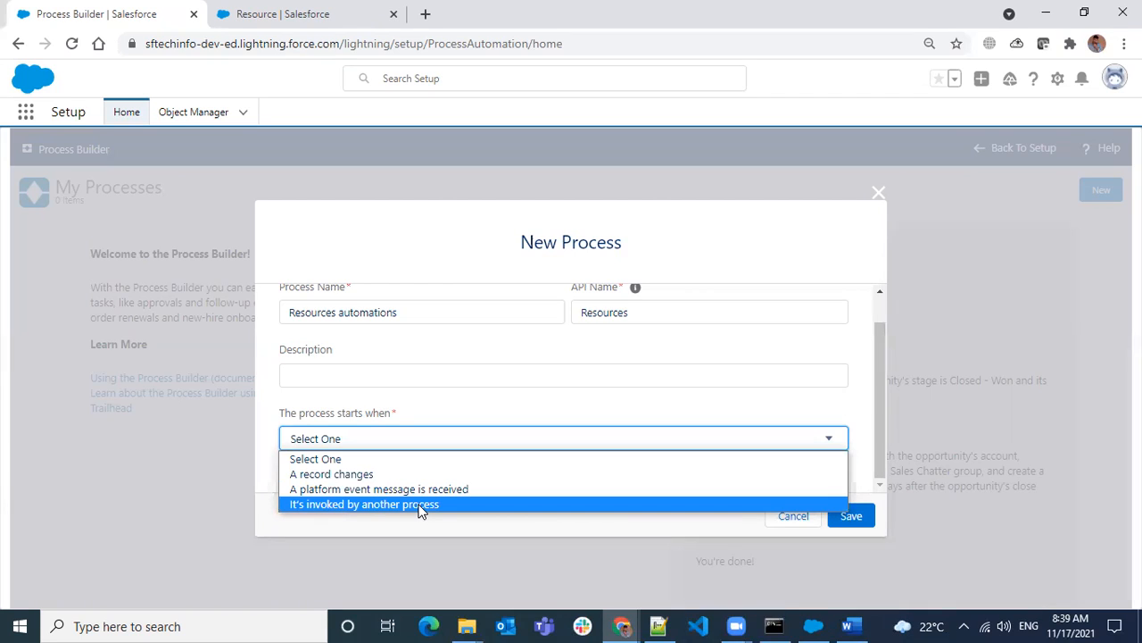
pyautogui.click(370, 476)
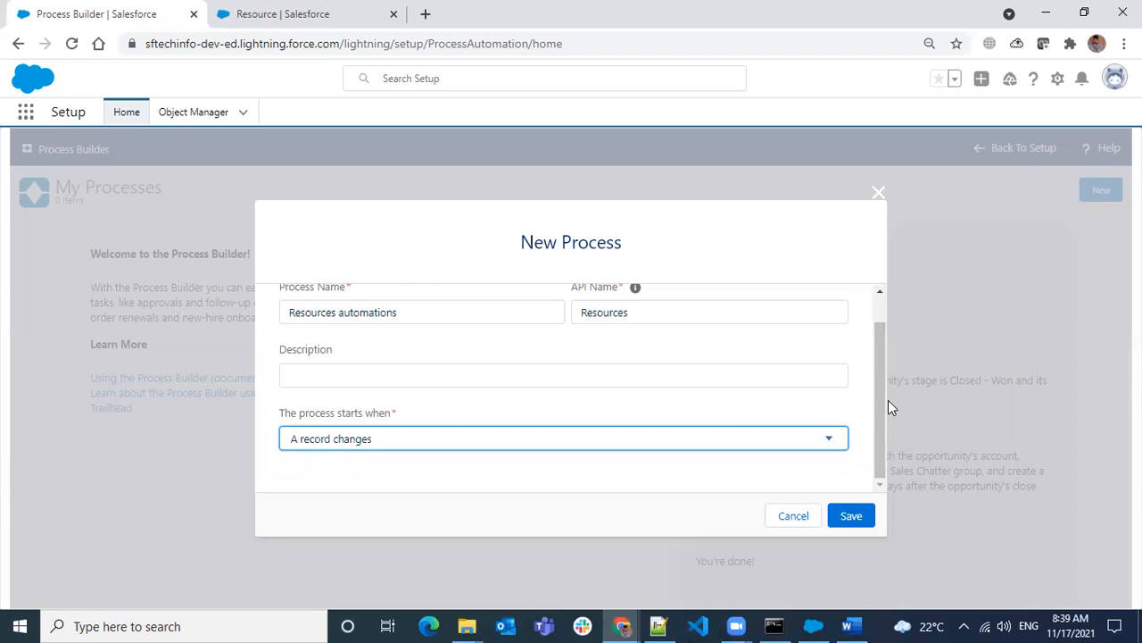
pyautogui.moveTo(880, 405)
pyautogui.mouseDown()
pyautogui.moveTo(876, 331)
pyautogui.moveTo(886, 424)
pyautogui.mouseUp()
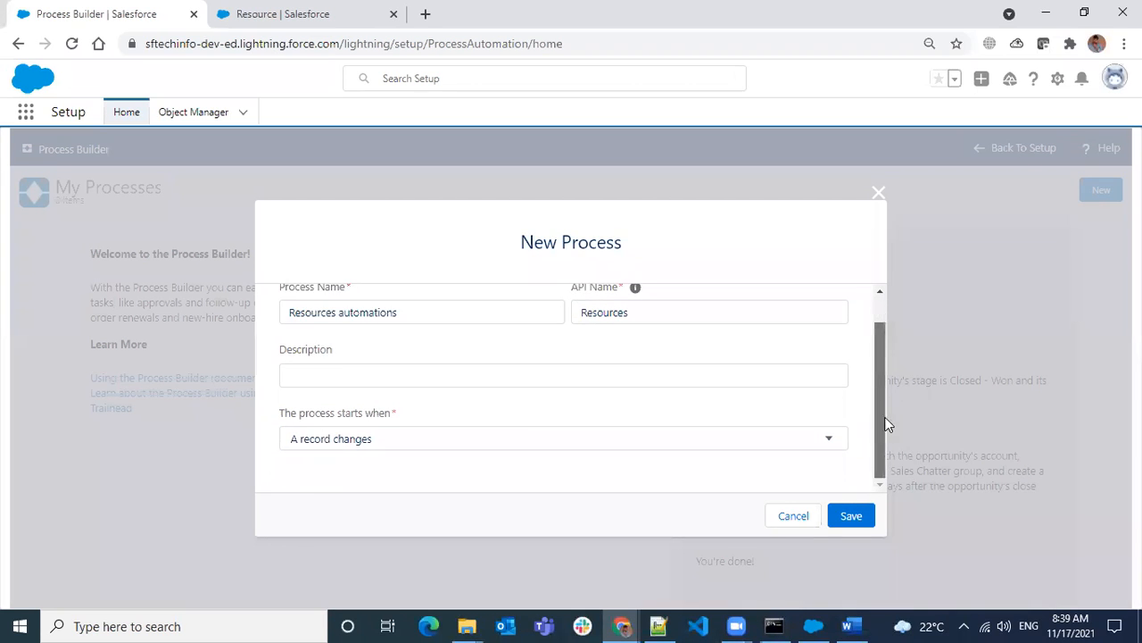
pyautogui.click(851, 515)
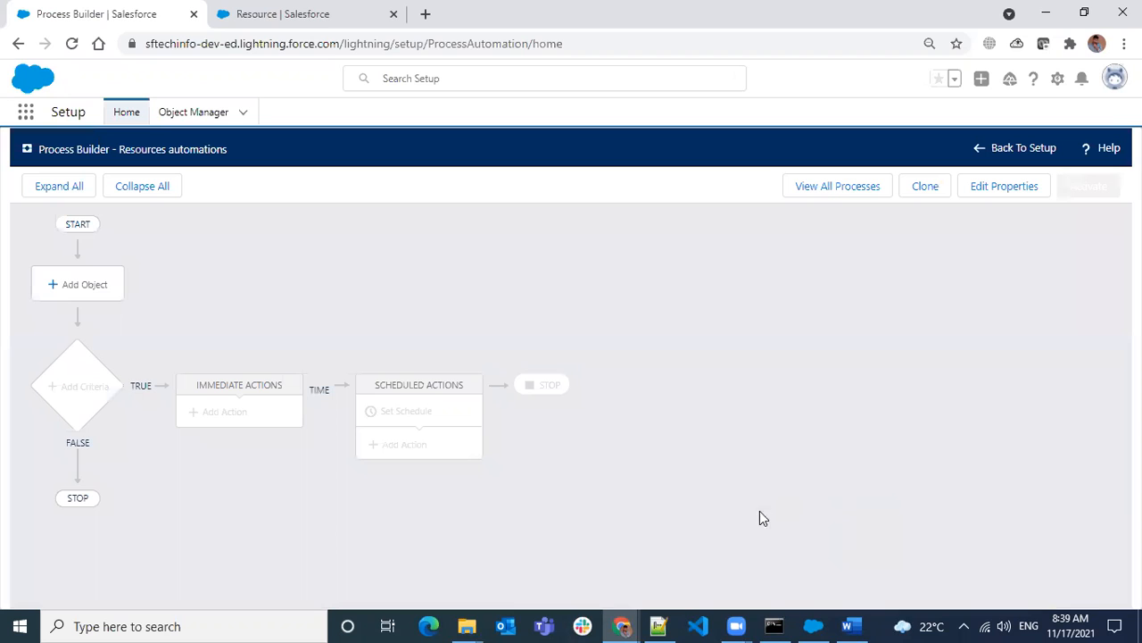
# Add the Resource object to the process and have it start only when a record is created
pyautogui.click(76, 285)
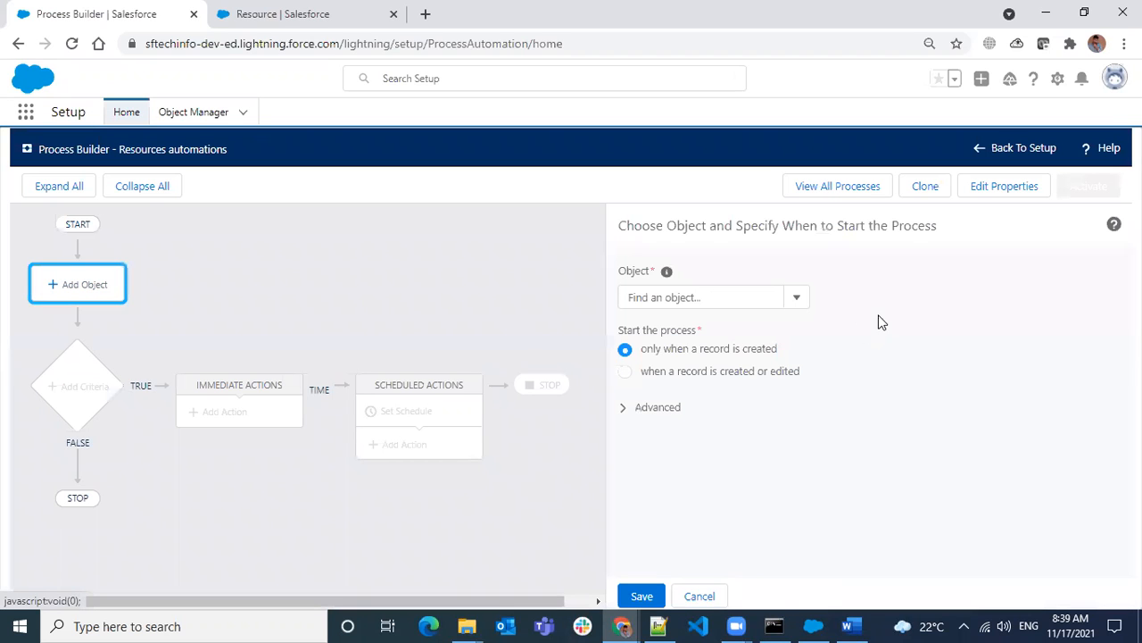
pyautogui.click(717, 296)
pyautogui.write('r')
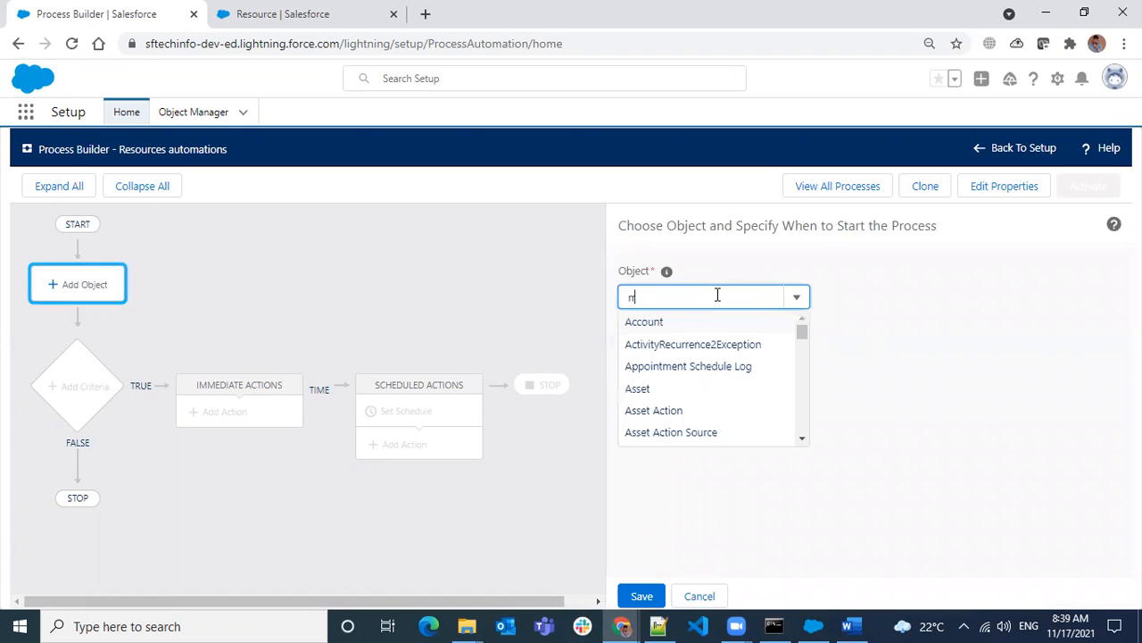
pyautogui.write('e')
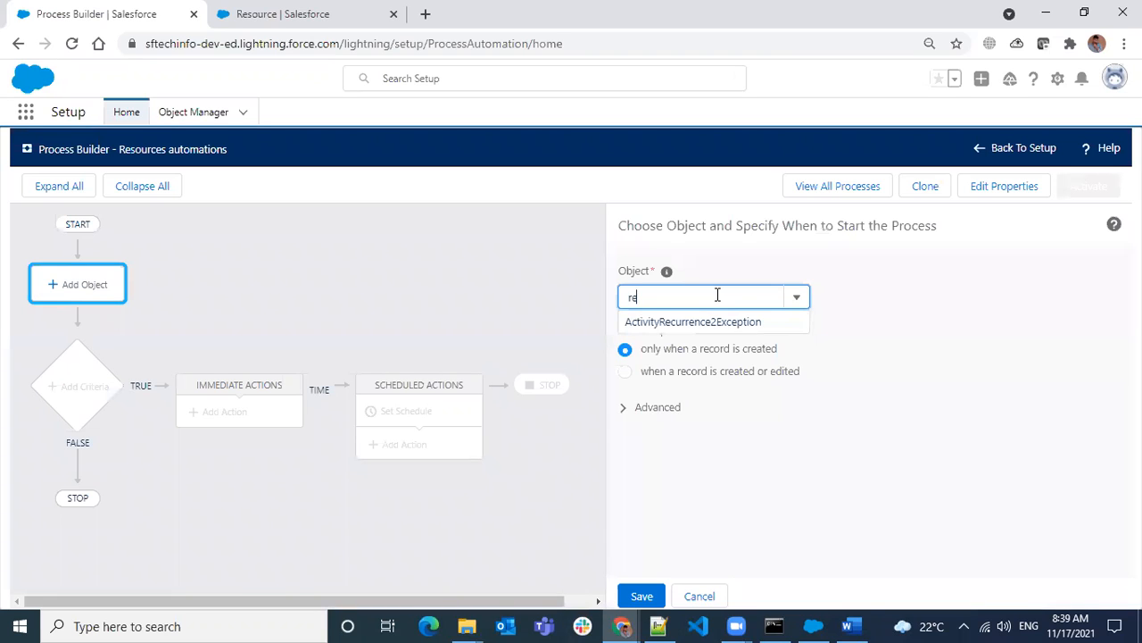
pyautogui.write('sourc')
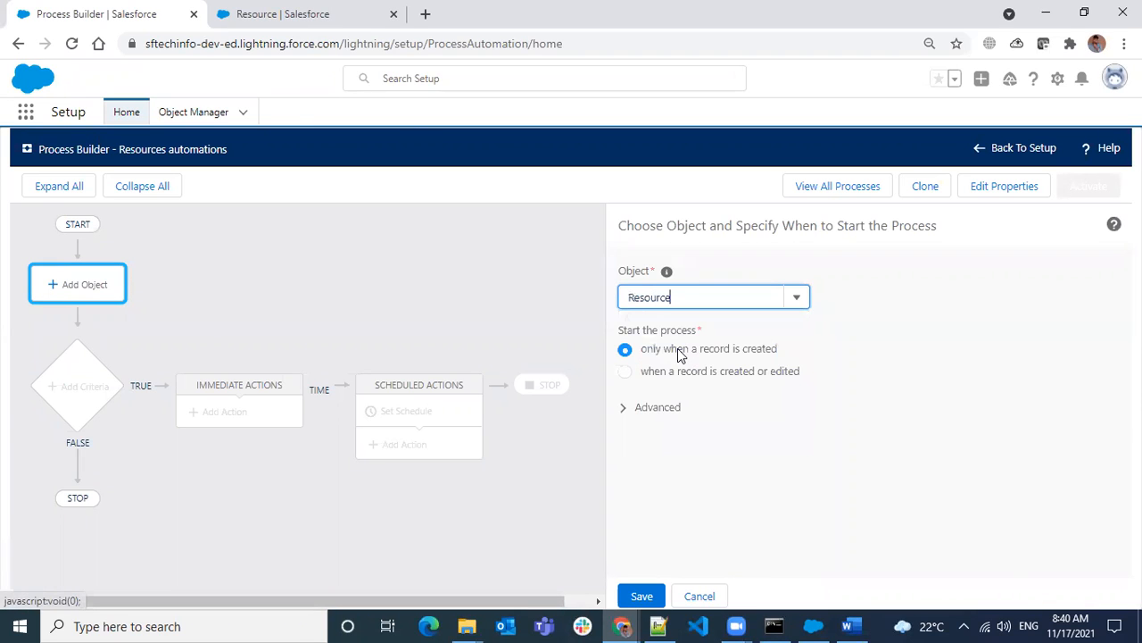
pyautogui.click(680, 348)
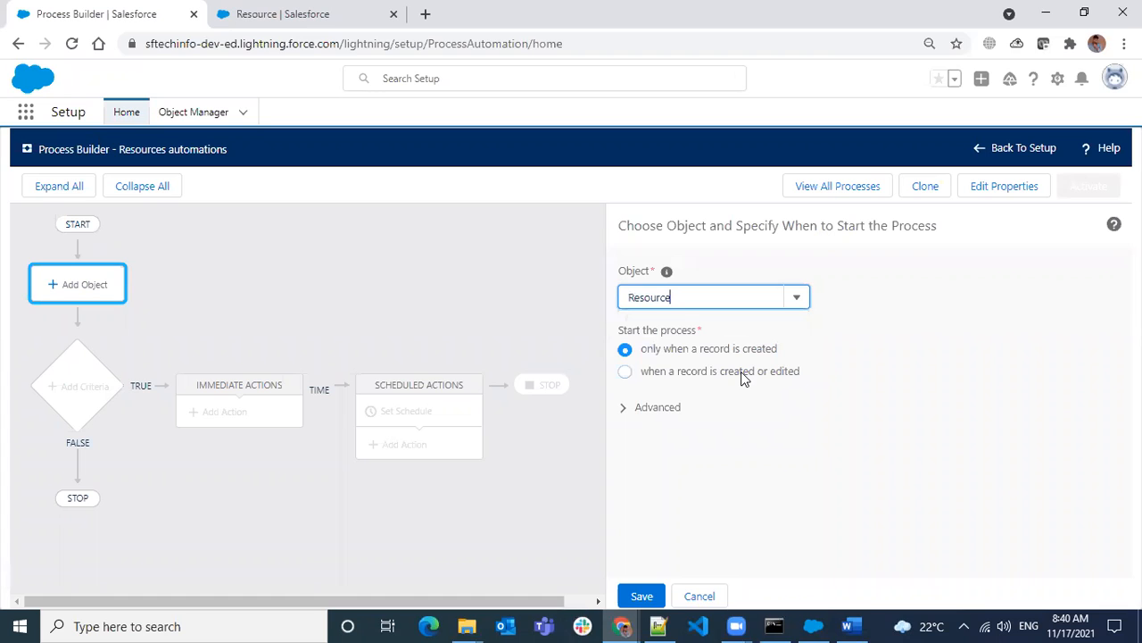
# Expand the advanced settings, switch the recursion option on and back off, and save the object settings
pyautogui.click(665, 408)
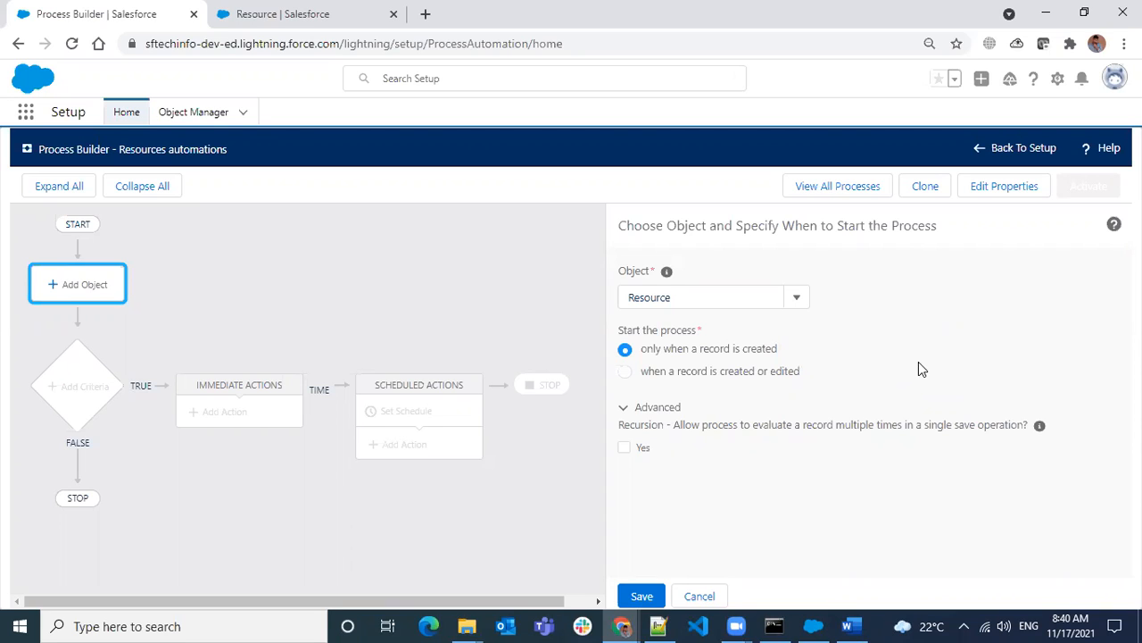
pyautogui.click(625, 449)
pyautogui.click(625, 449)
pyautogui.click(664, 598)
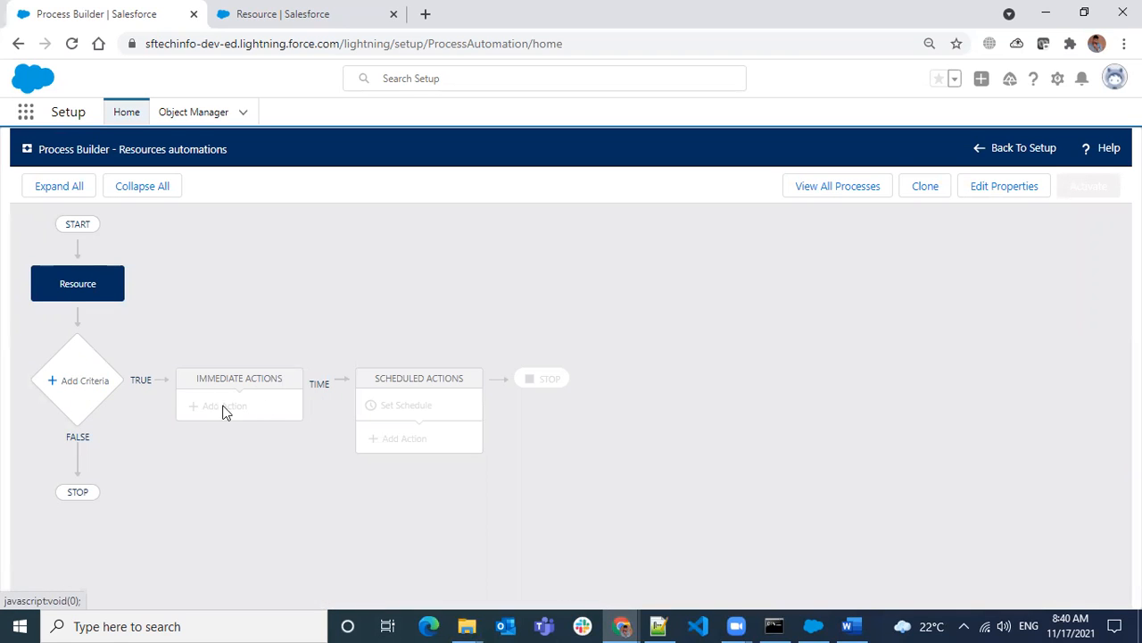
# Point out the Scheduled Actions block in the flow and reopen the Resource object's start settings for review
pyautogui.moveTo(398, 379); pyautogui.dragTo(480, 381)
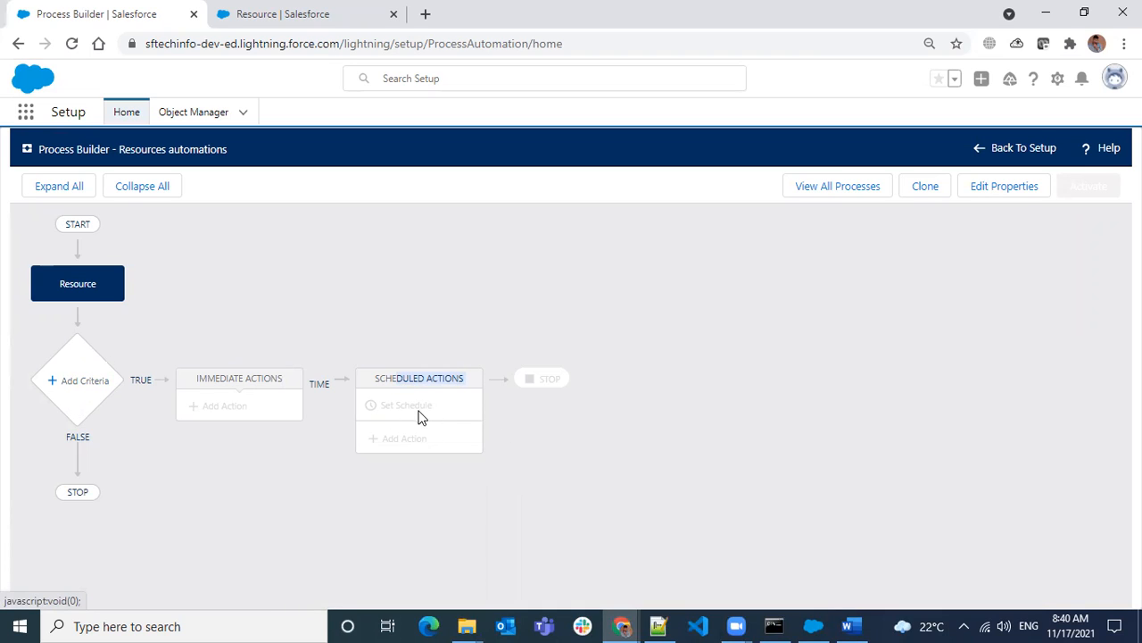
pyautogui.click(419, 379)
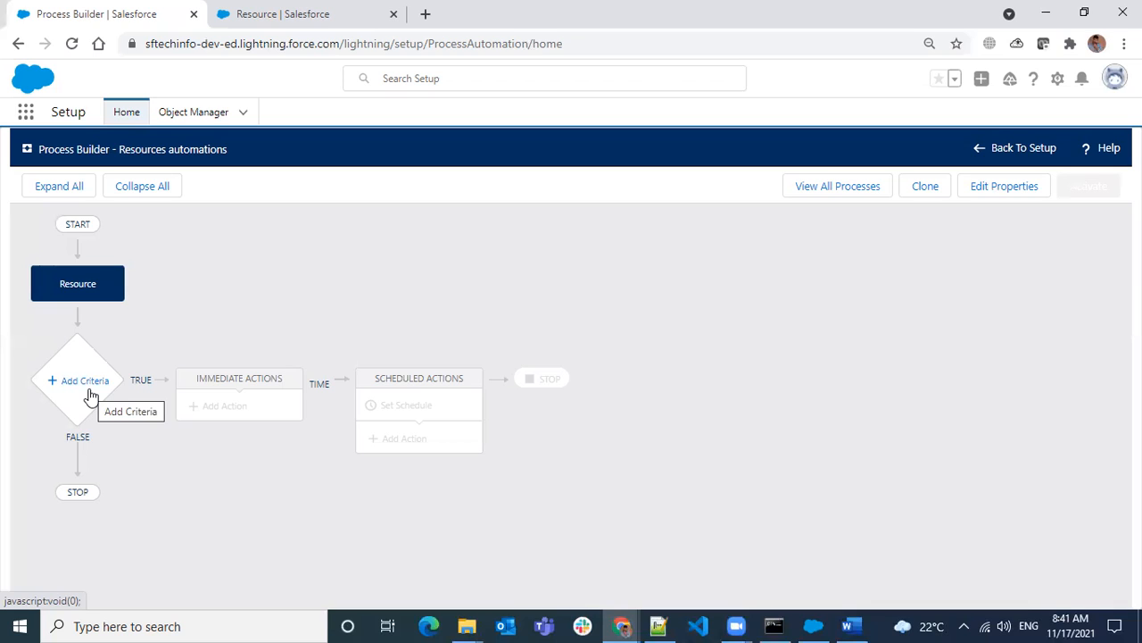
pyautogui.click(65, 283)
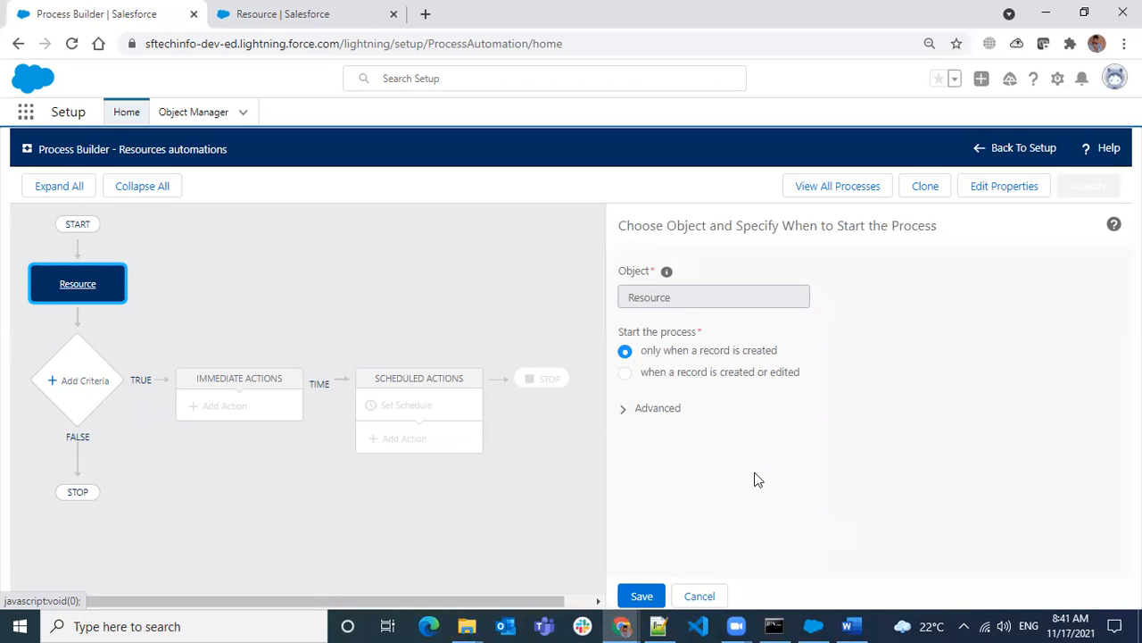
# Open the first criteria node's definition and point out the three options for executing actions
pyautogui.click(77, 380)
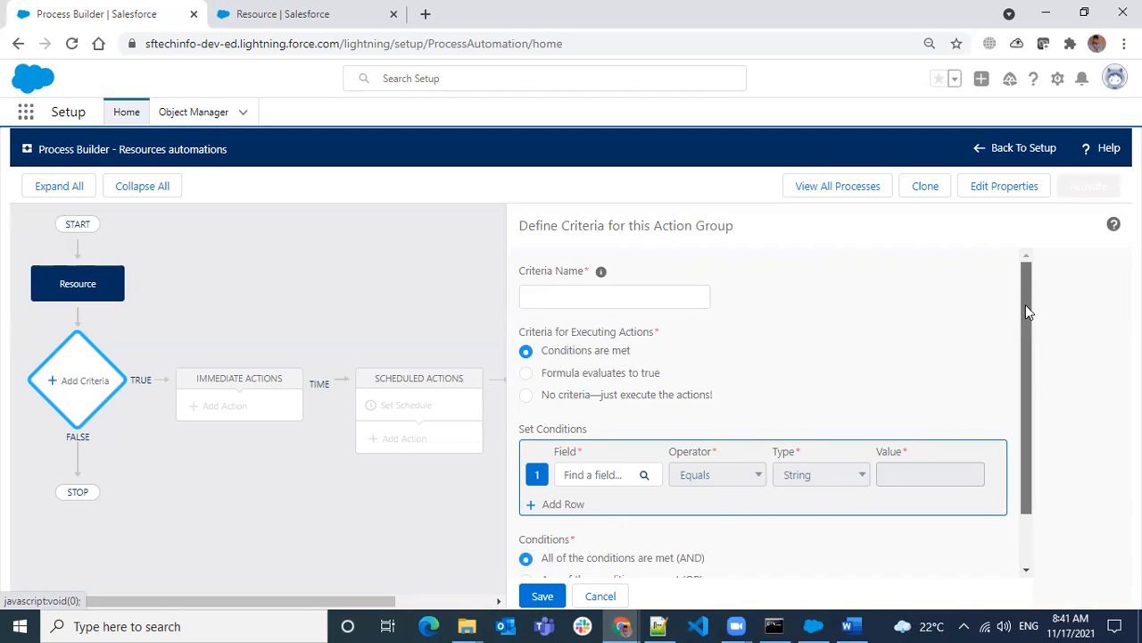
pyautogui.moveTo(1026, 304); pyautogui.dragTo(1033, 390)
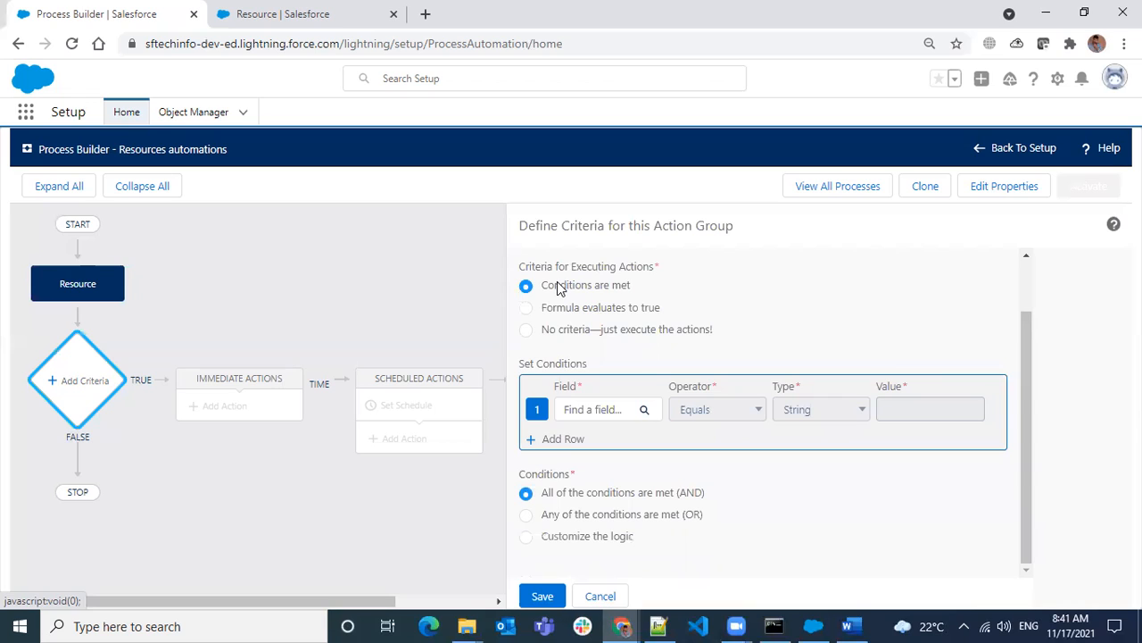
pyautogui.moveTo(559, 288); pyautogui.dragTo(673, 290)
pyautogui.moveTo(582, 310); pyautogui.dragTo(665, 312)
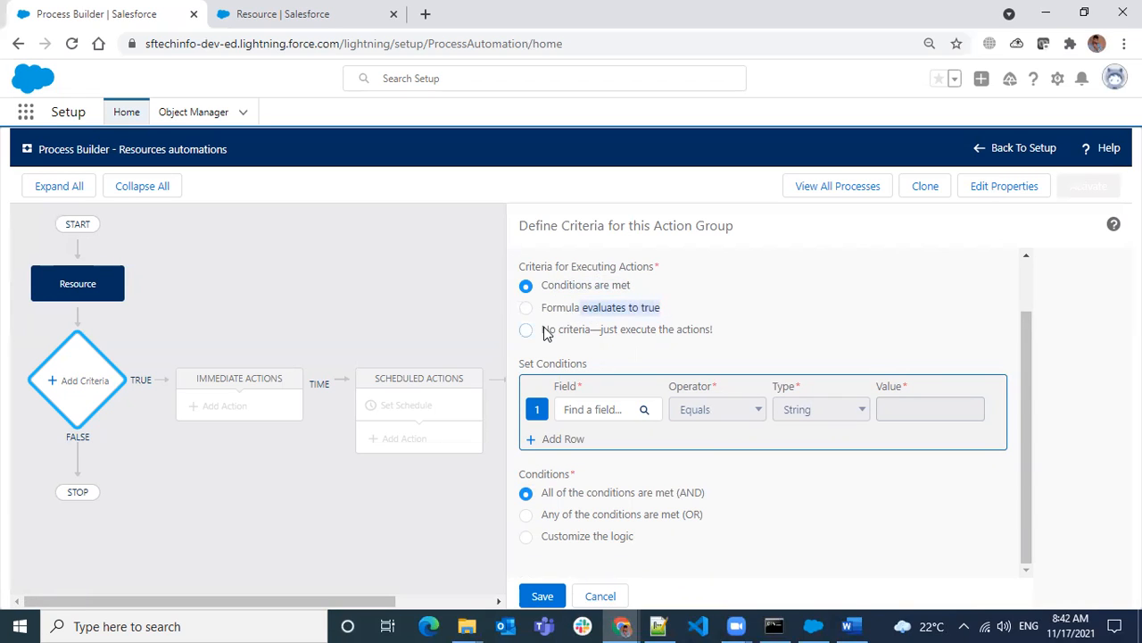
pyautogui.moveTo(546, 332); pyautogui.dragTo(635, 339)
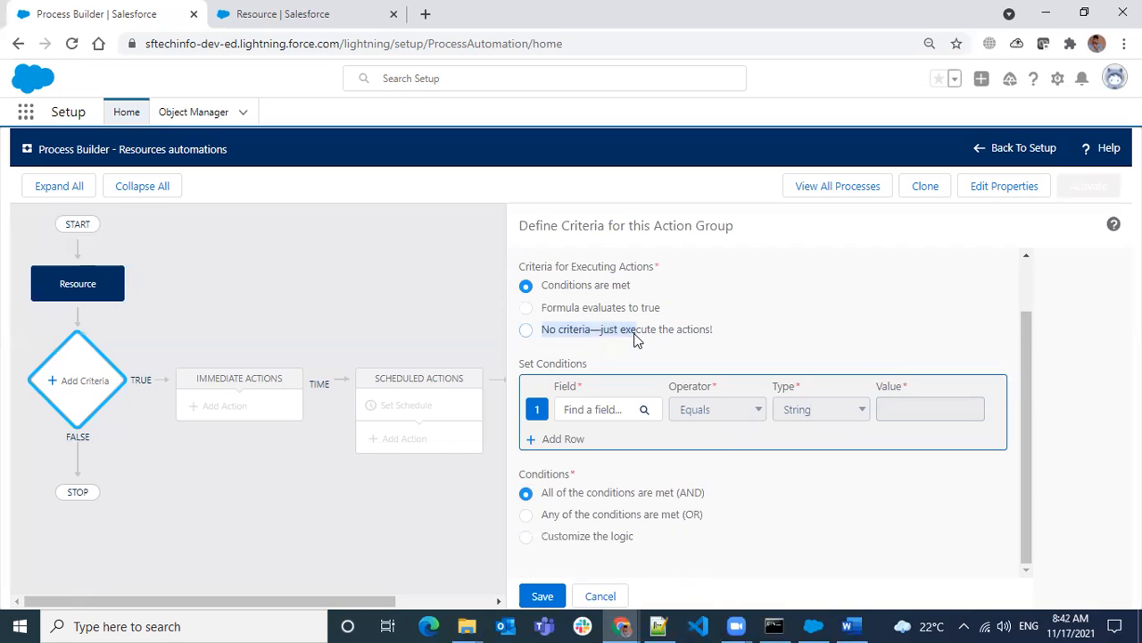
pyautogui.moveTo(1028, 375); pyautogui.dragTo(1037, 419)
# Set the first condition so that the Resource's Status field equals the picklist value Active
pyautogui.click(585, 412)
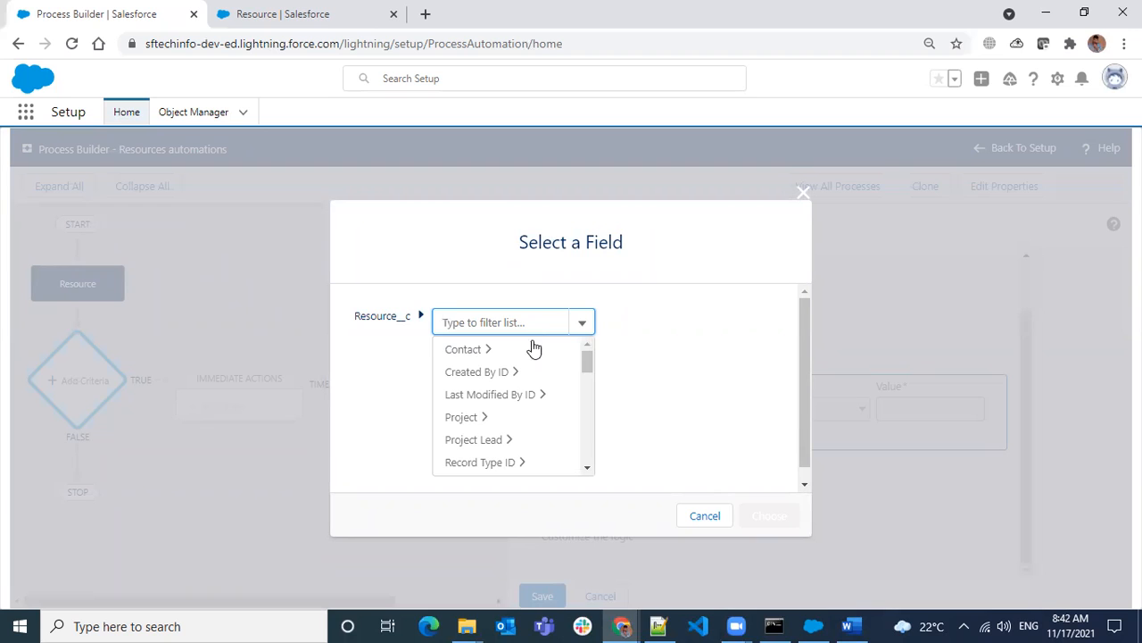
pyautogui.moveTo(587, 363); pyautogui.dragTo(579, 433)
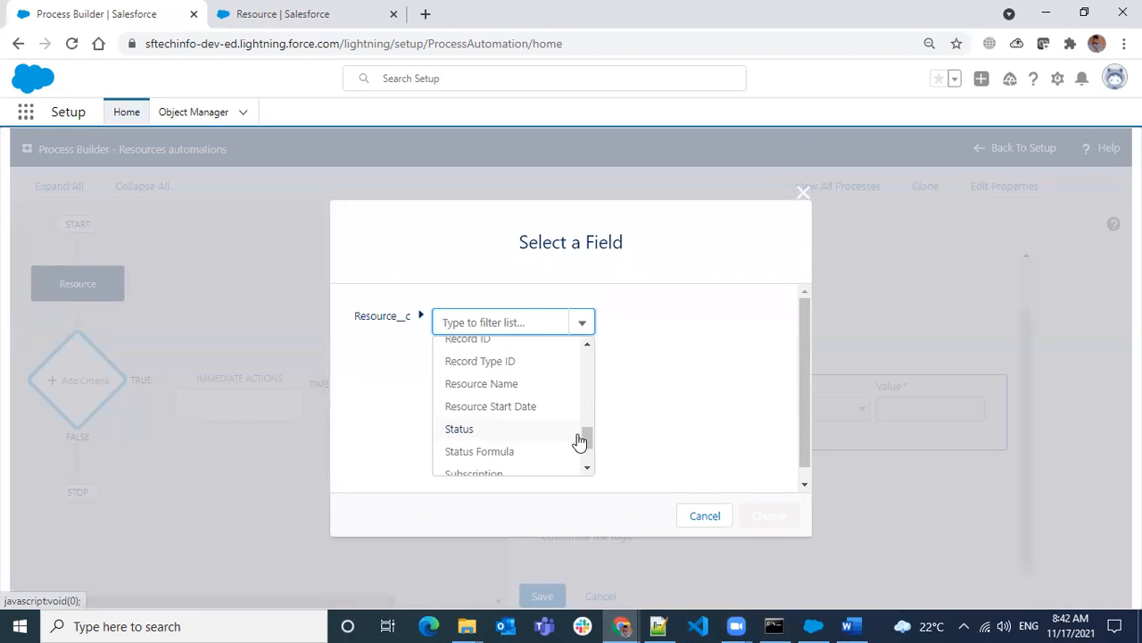
pyautogui.click(477, 433)
pyautogui.click(777, 523)
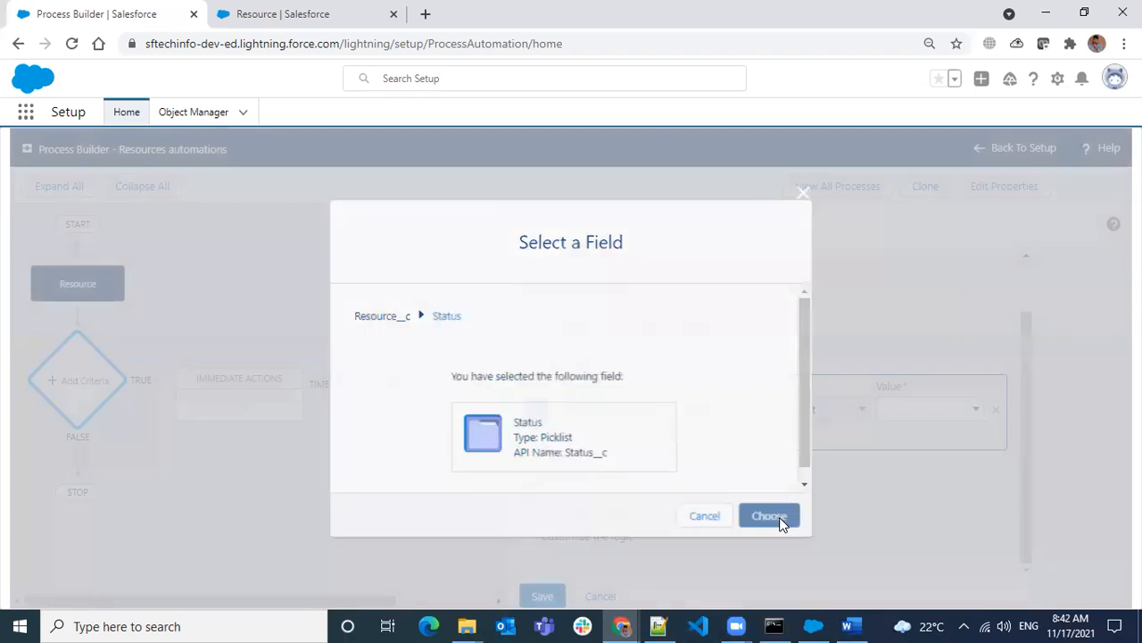
pyautogui.click(944, 410)
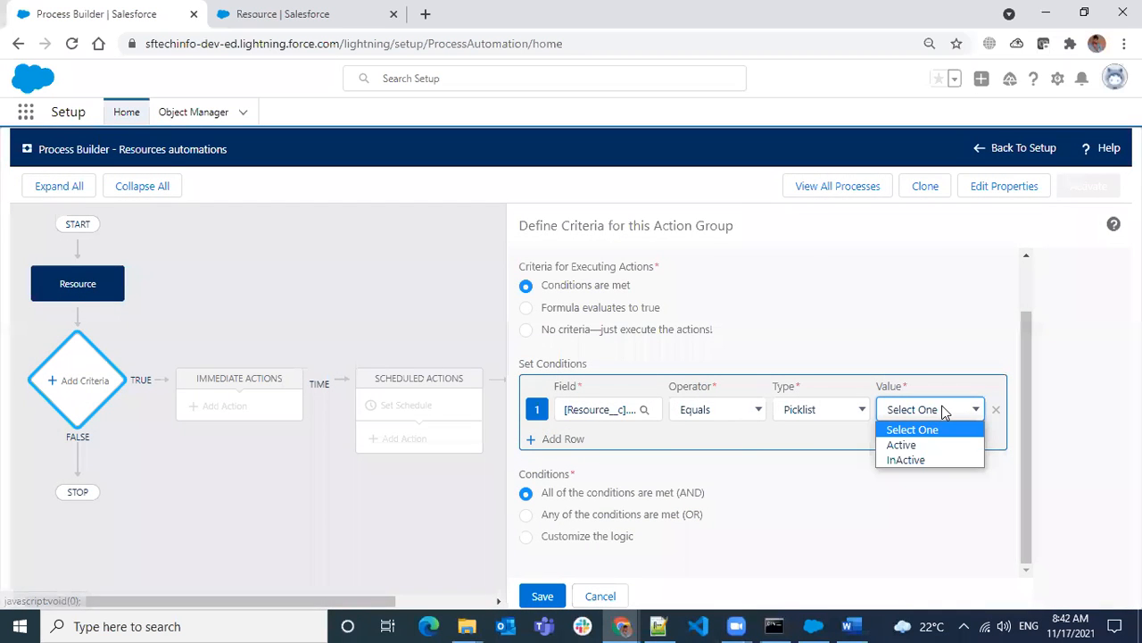
pyautogui.click(916, 445)
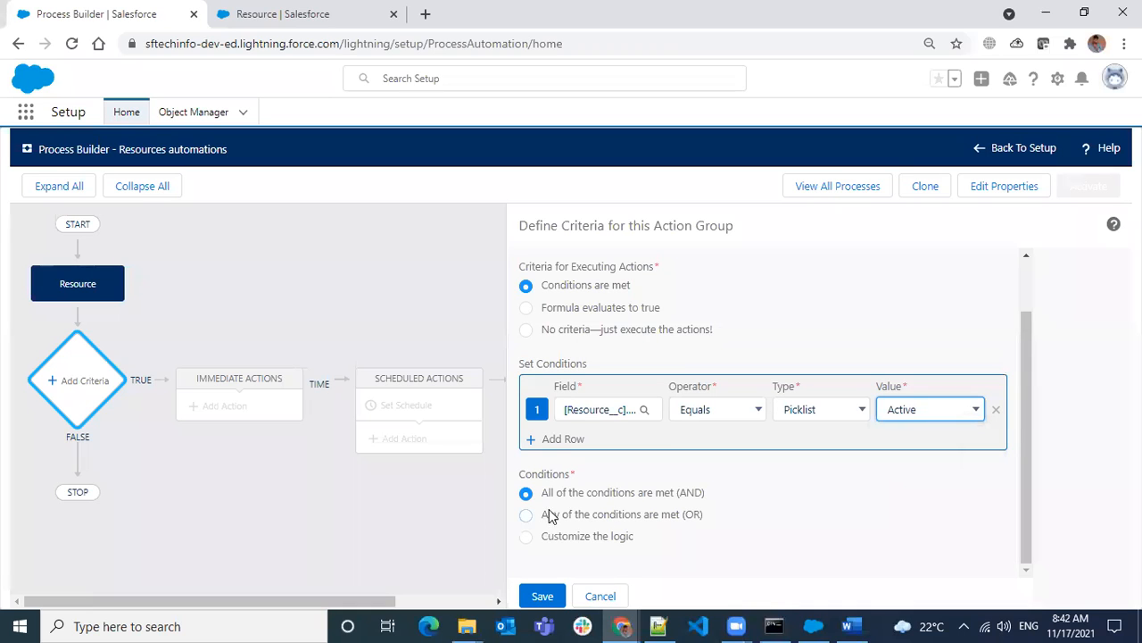
pyautogui.click(760, 465)
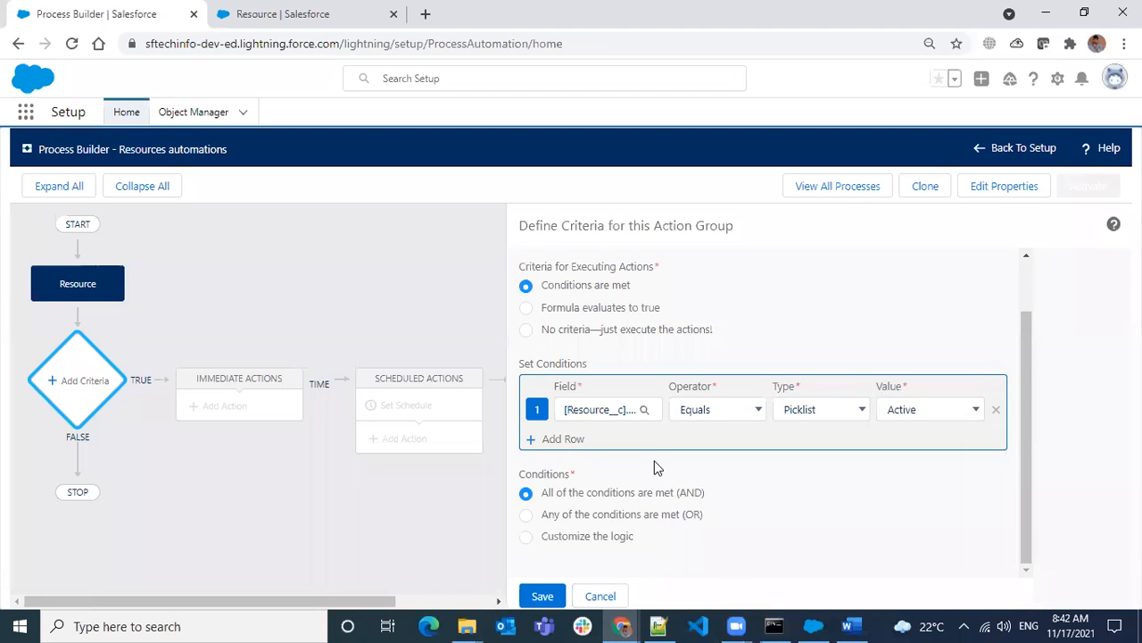
# Name the criteria "Active Resource" and save it
pyautogui.scroll(1, 654, 461)
pyautogui.click(614, 298)
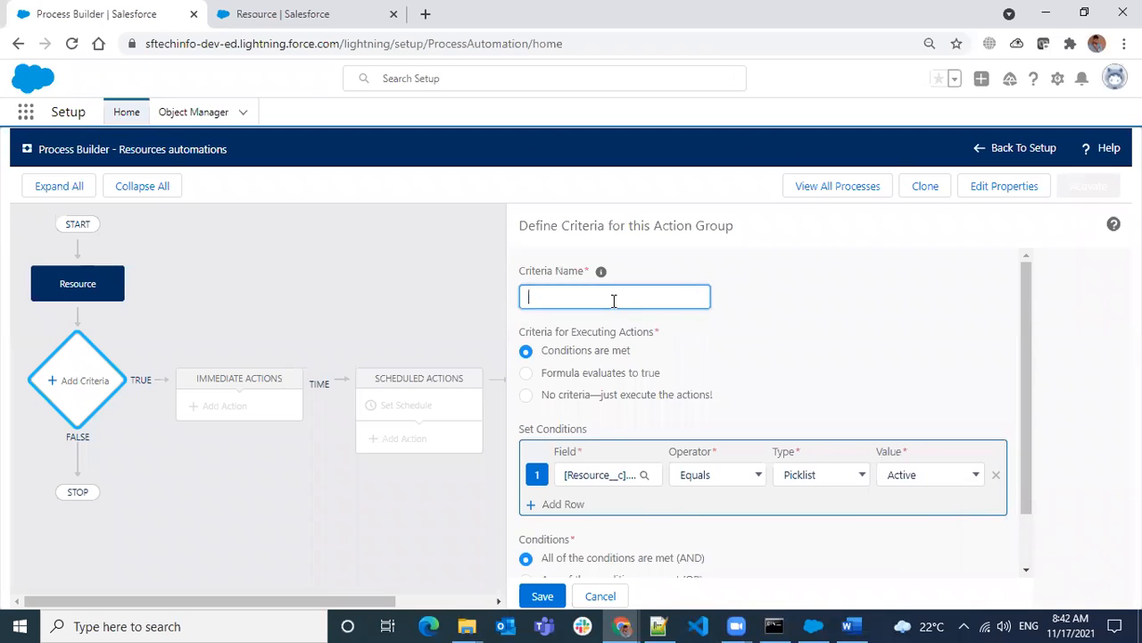
pyautogui.write('Active Resource')
pyautogui.doubleClick(797, 310)
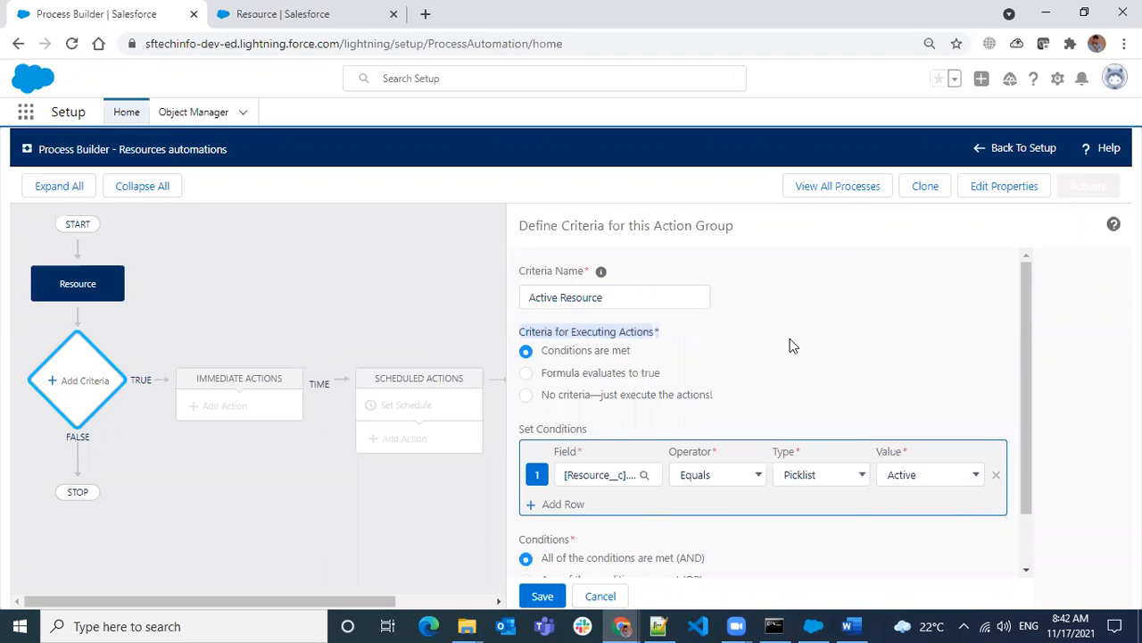
pyautogui.scroll(-1, 798, 344)
pyautogui.click(541, 595)
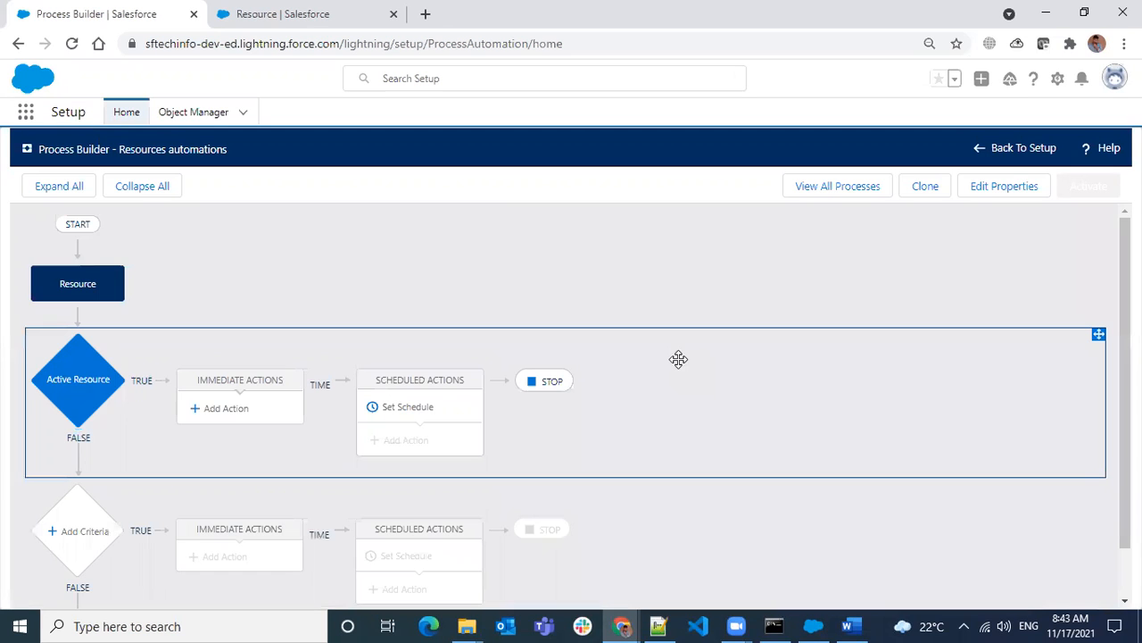
# Reopen the Active Resource criteria to review its name and condition, and close it without saving
pyautogui.click(92, 379)
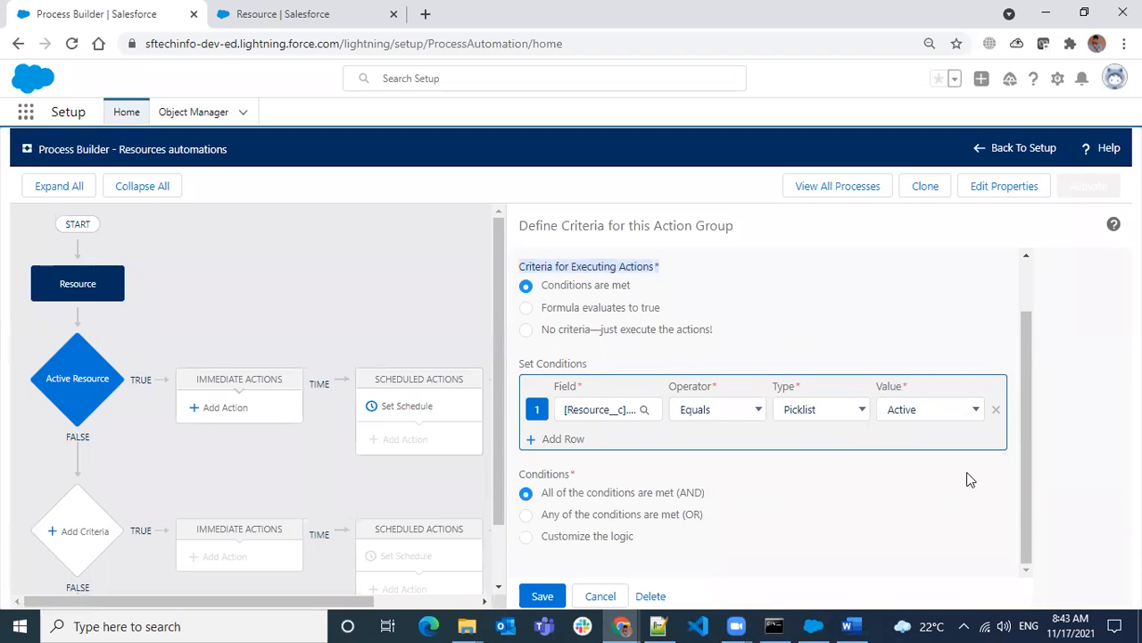
pyautogui.scroll(1, 955, 490)
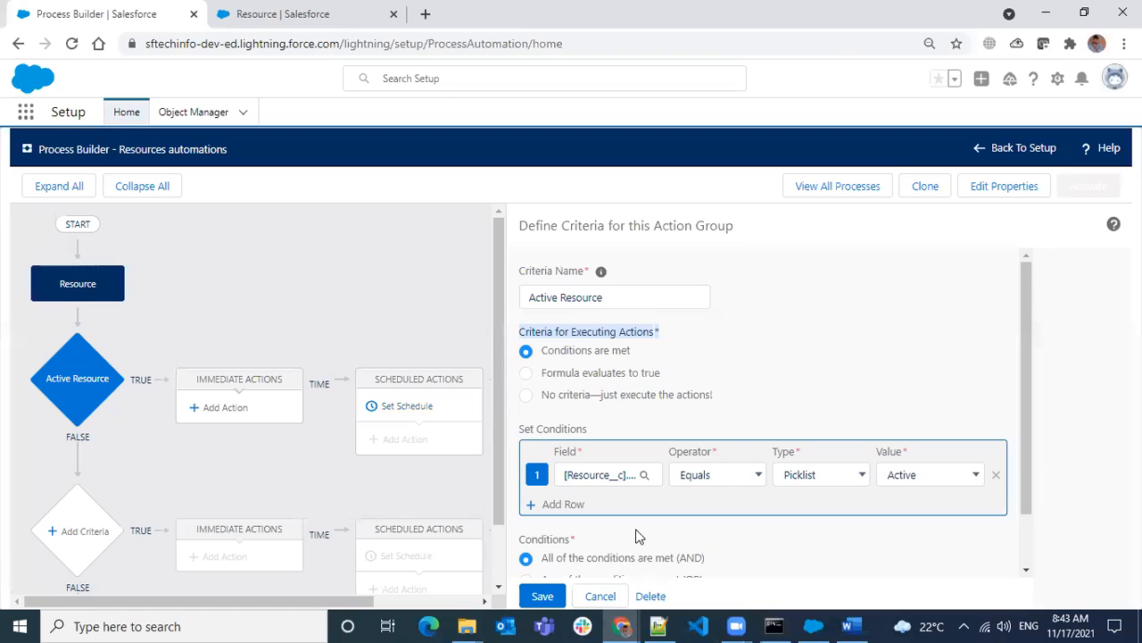
pyautogui.scroll(-2, 638, 536)
pyautogui.click(611, 596)
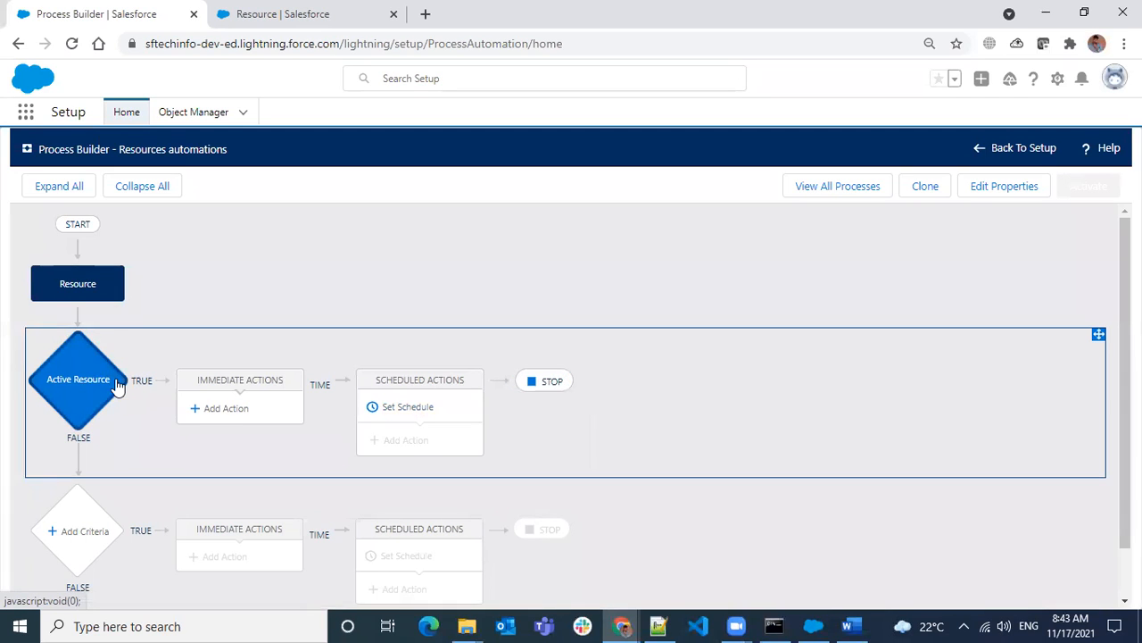
pyautogui.click(76, 382)
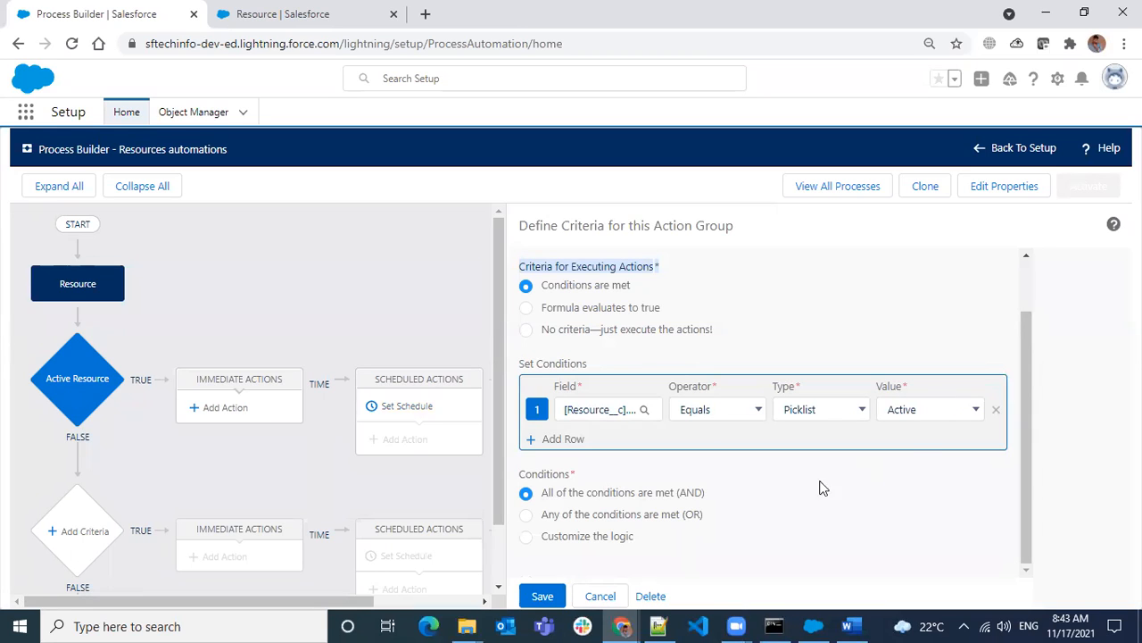
pyautogui.click(599, 595)
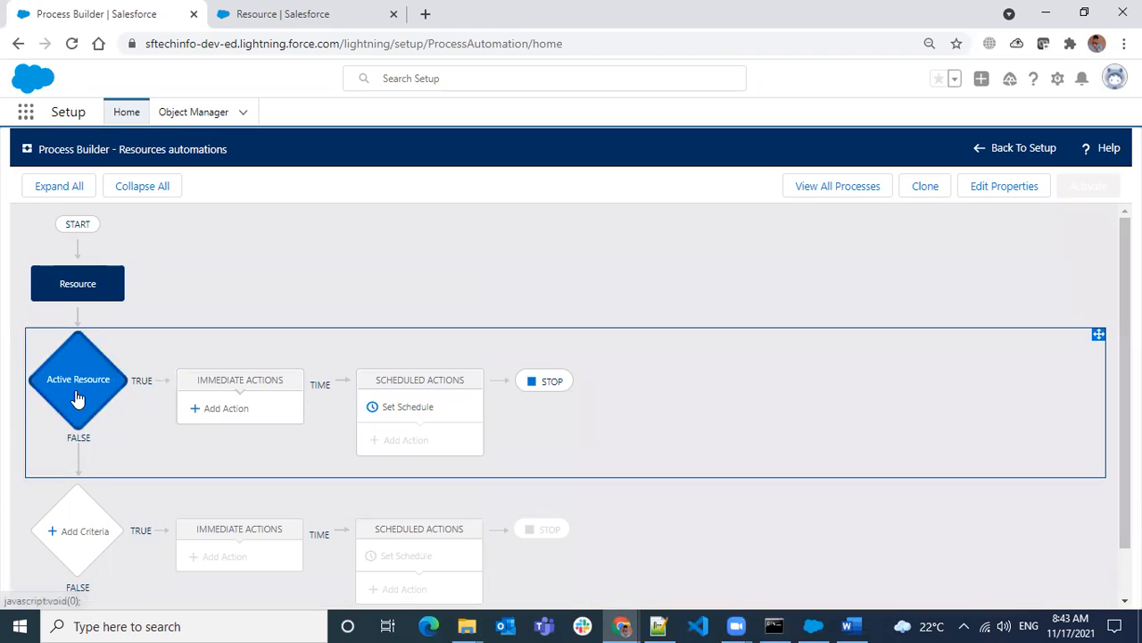
# Try to make the process continue to the next criteria after the Active Resource actions instead of stopping
pyautogui.scroll(-1, 69, 530)
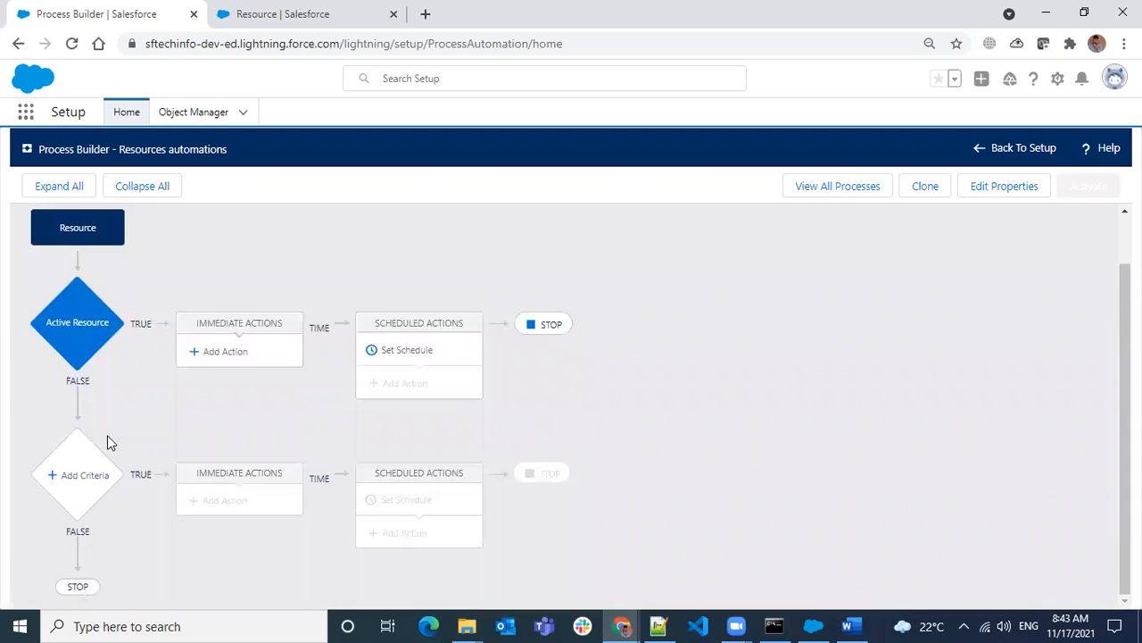
pyautogui.click(964, 626)
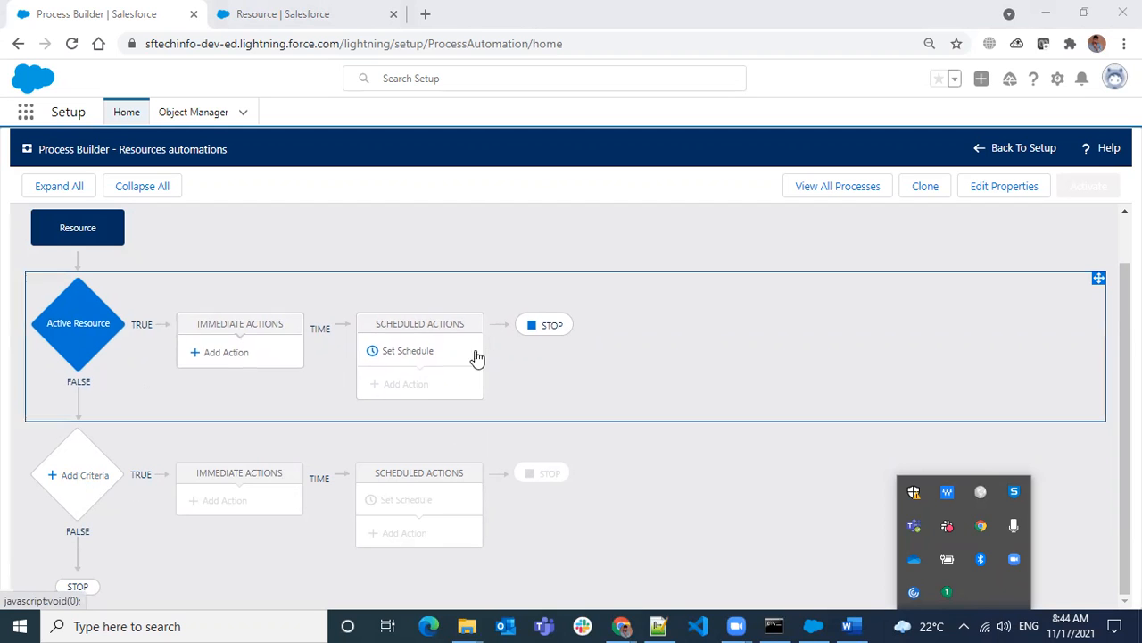
pyautogui.click(548, 325)
pyautogui.click(548, 325)
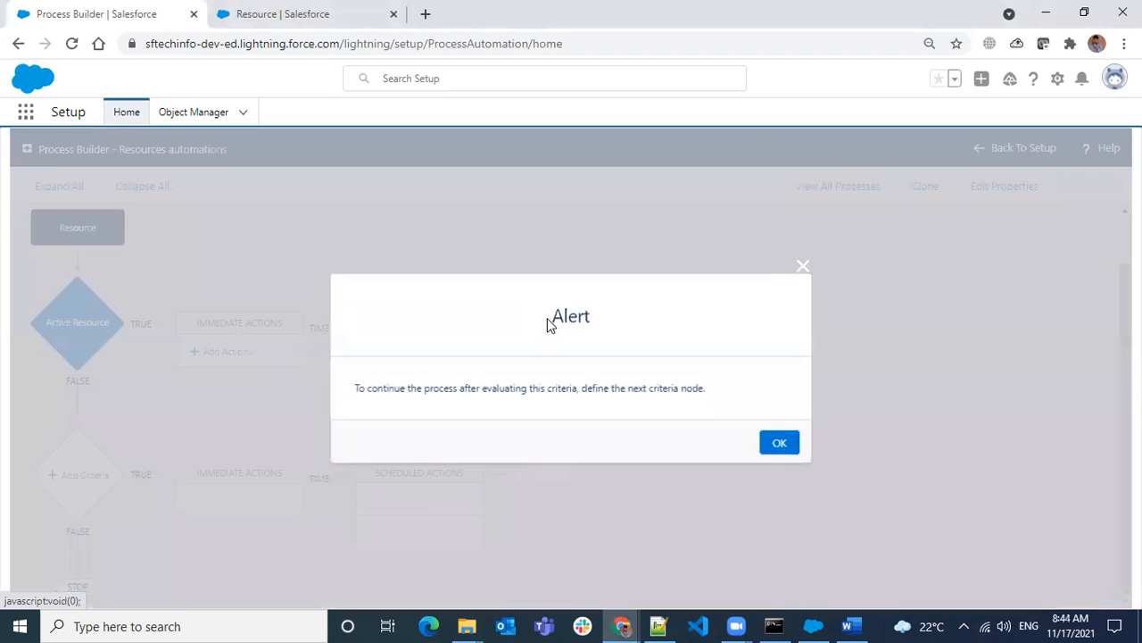
pyautogui.click(775, 446)
# Open the second criteria node and set its first condition so that the Resource's Status equals InActive
pyautogui.click(90, 482)
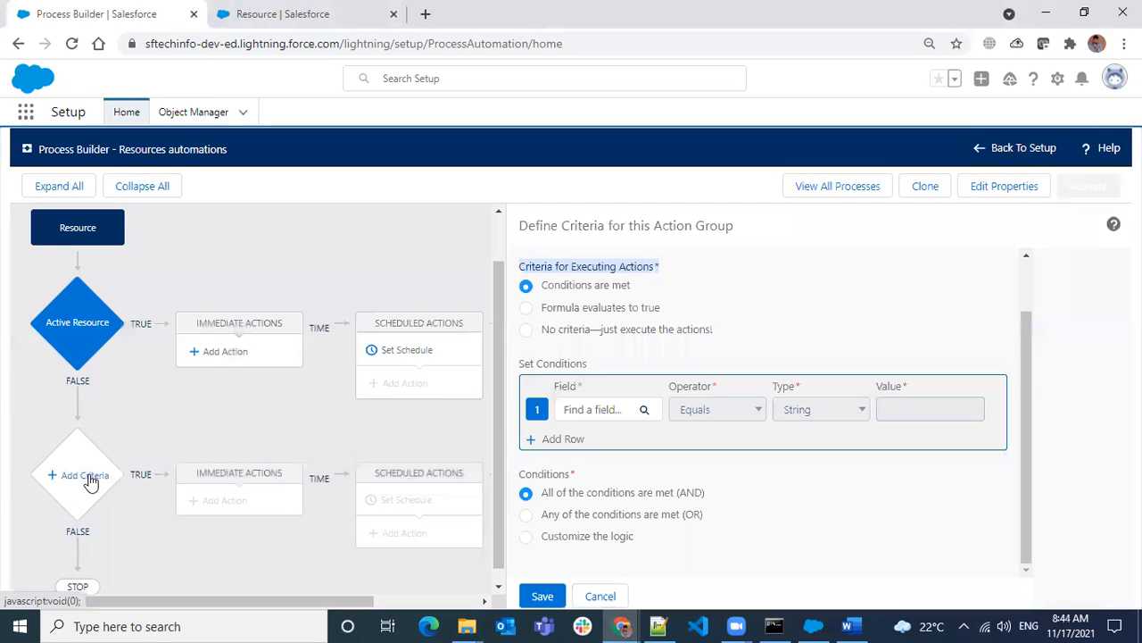
pyautogui.click(620, 415)
pyautogui.click(520, 319)
pyautogui.click(581, 322)
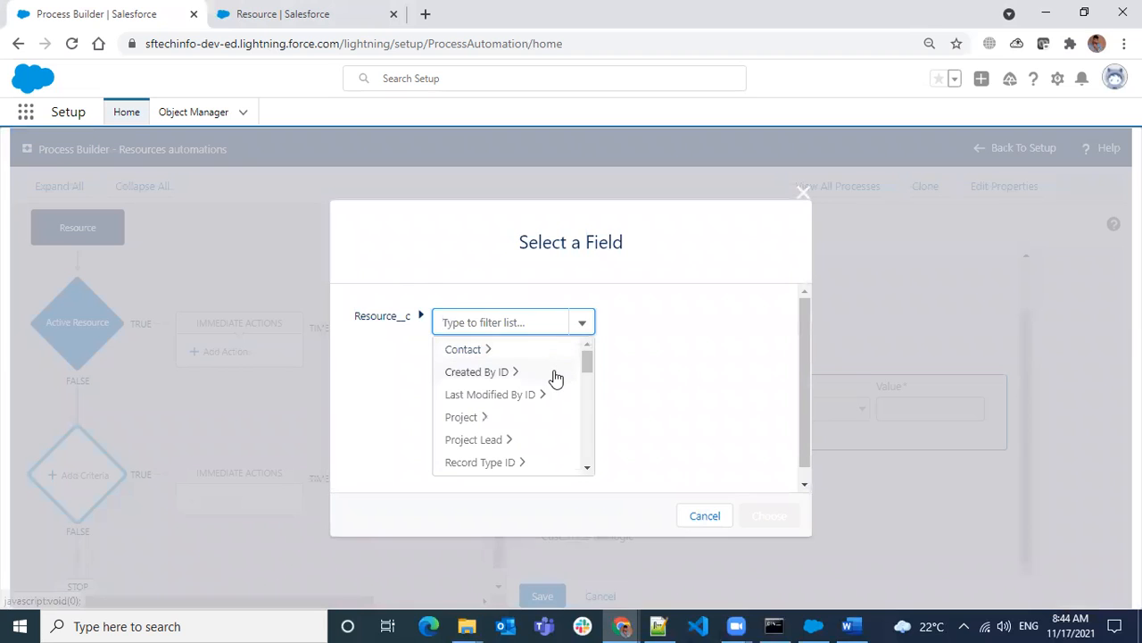
pyautogui.write('stat')
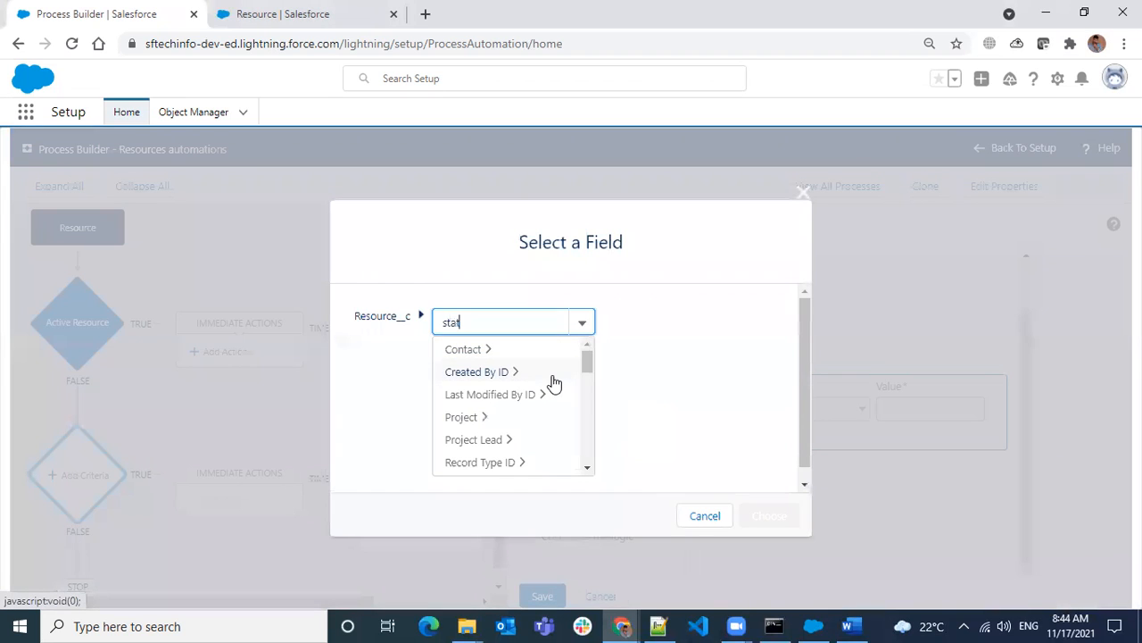
pyautogui.click(497, 350)
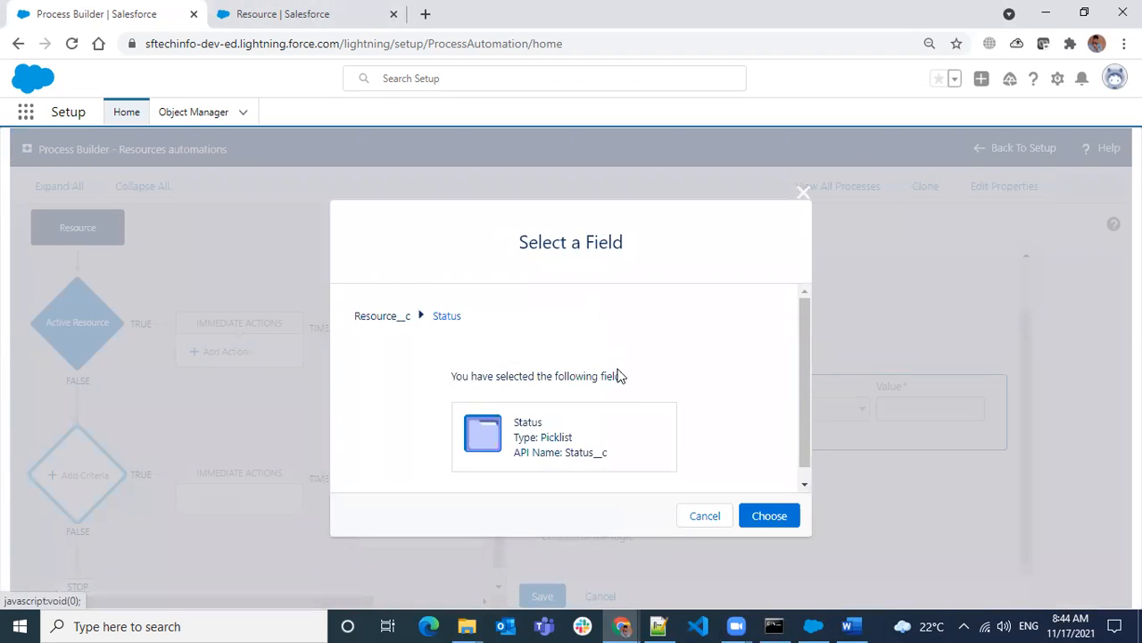
pyautogui.click(770, 515)
pyautogui.click(907, 411)
pyautogui.click(915, 460)
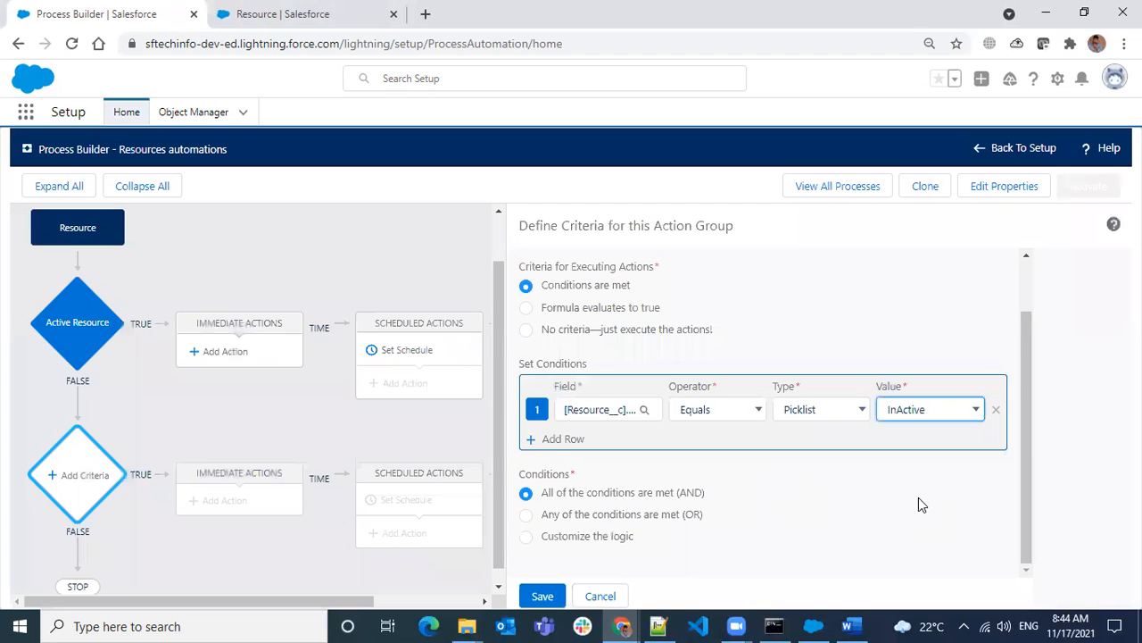
# Add a second condition row to this criteria based on the Resource's Status field
pyautogui.click(562, 438)
pyautogui.click(593, 449)
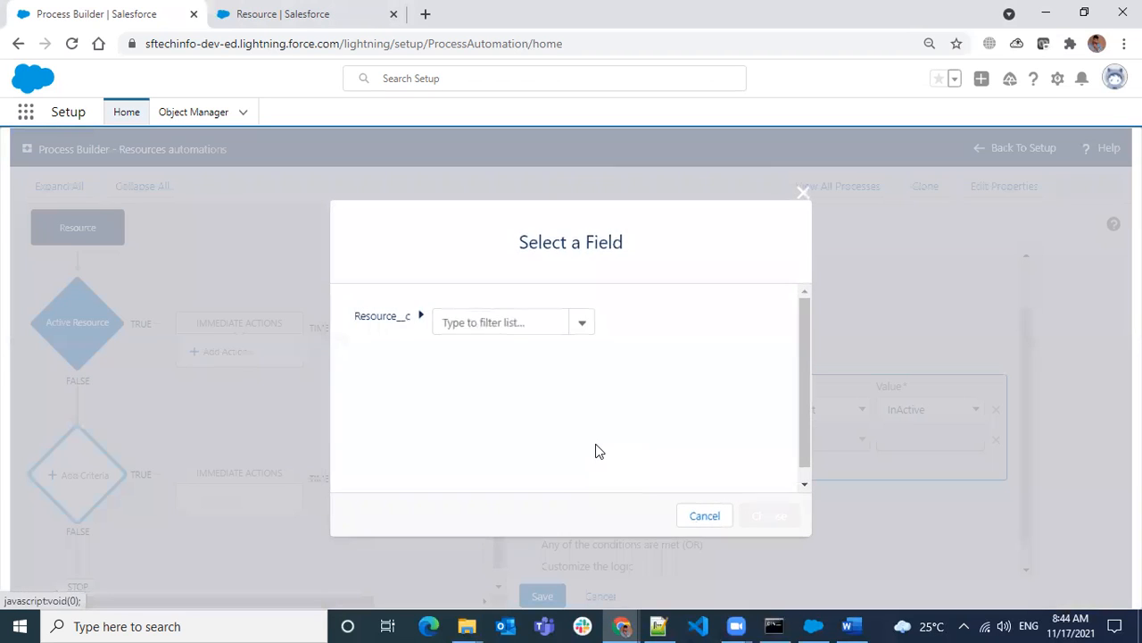
pyautogui.click(510, 326)
pyautogui.write('status')
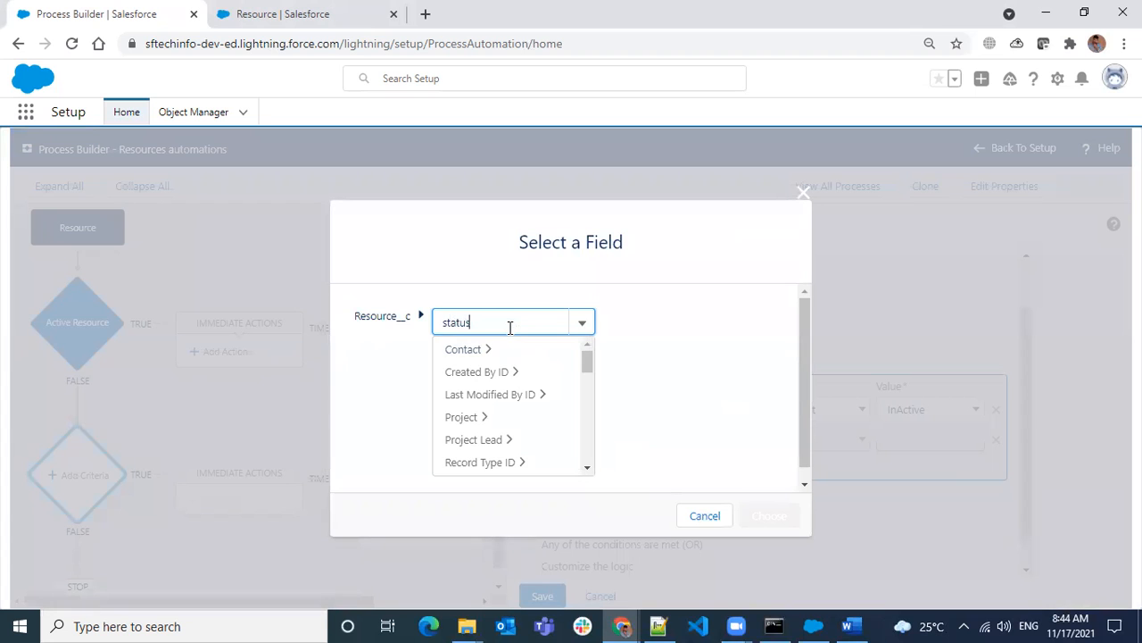
pyautogui.click(497, 348)
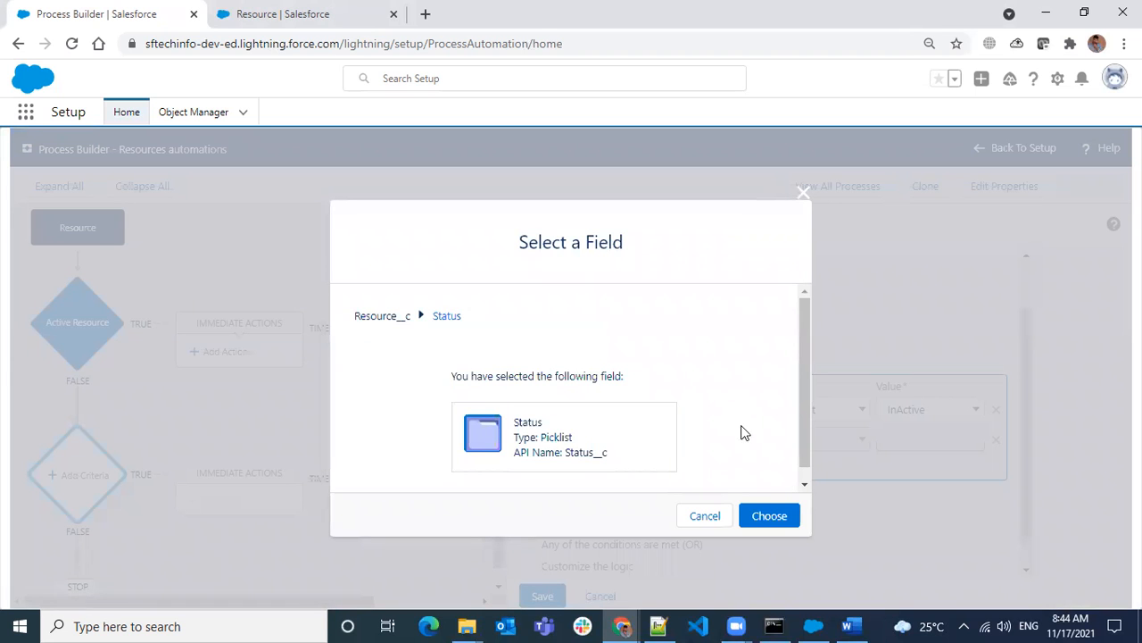
pyautogui.click(768, 515)
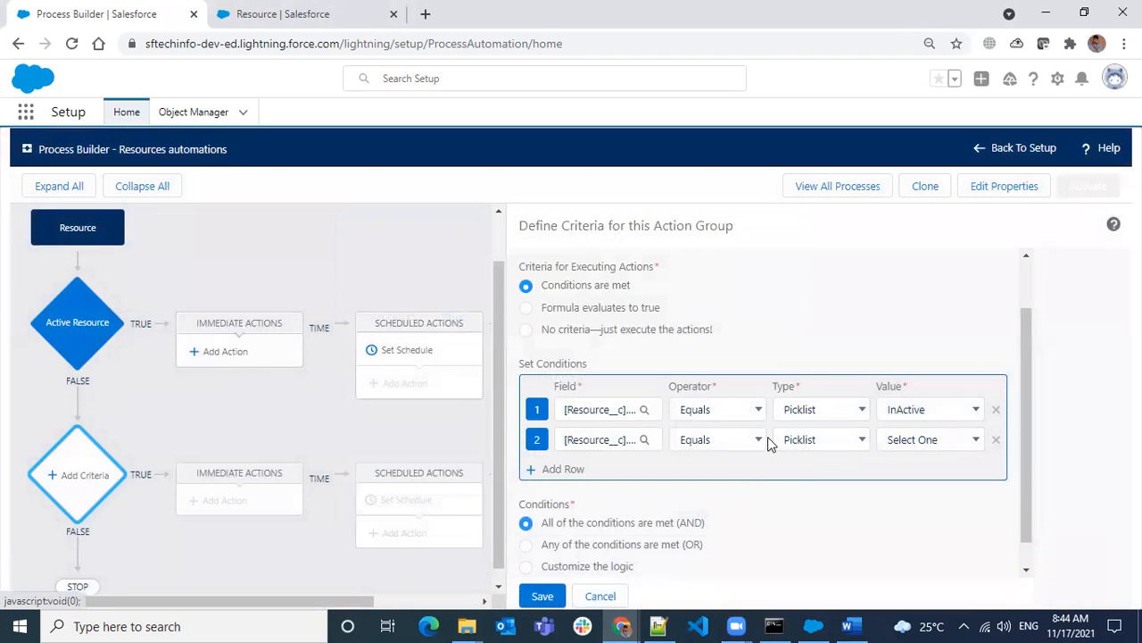
# Set the second condition to Is null with value True, and require any of the conditions to be met (OR)
pyautogui.click(758, 440)
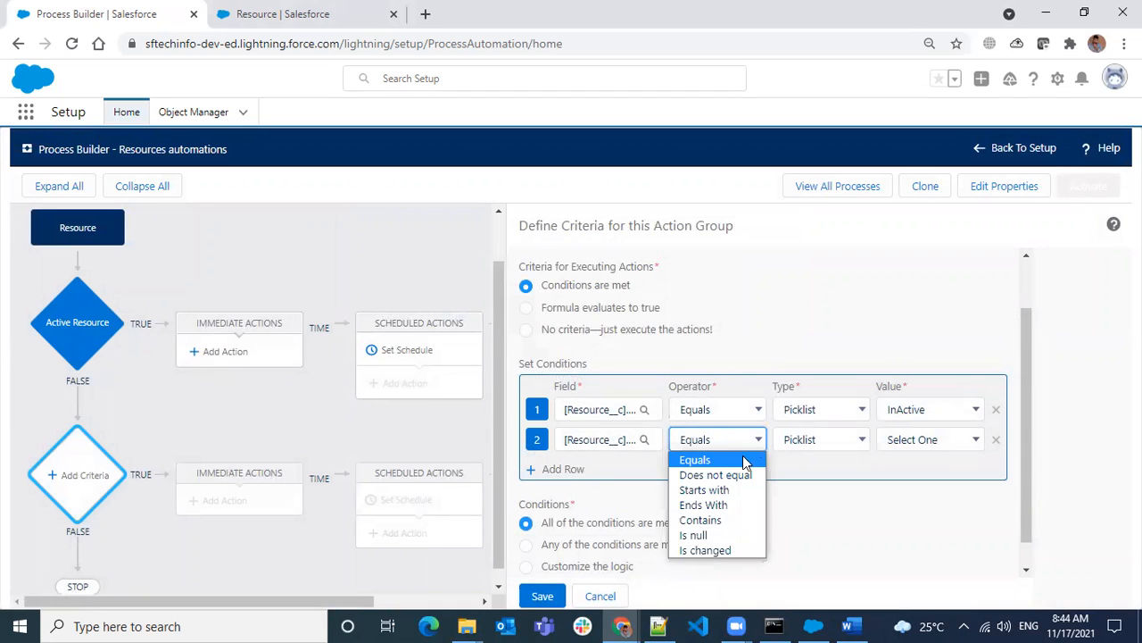
pyautogui.click(704, 536)
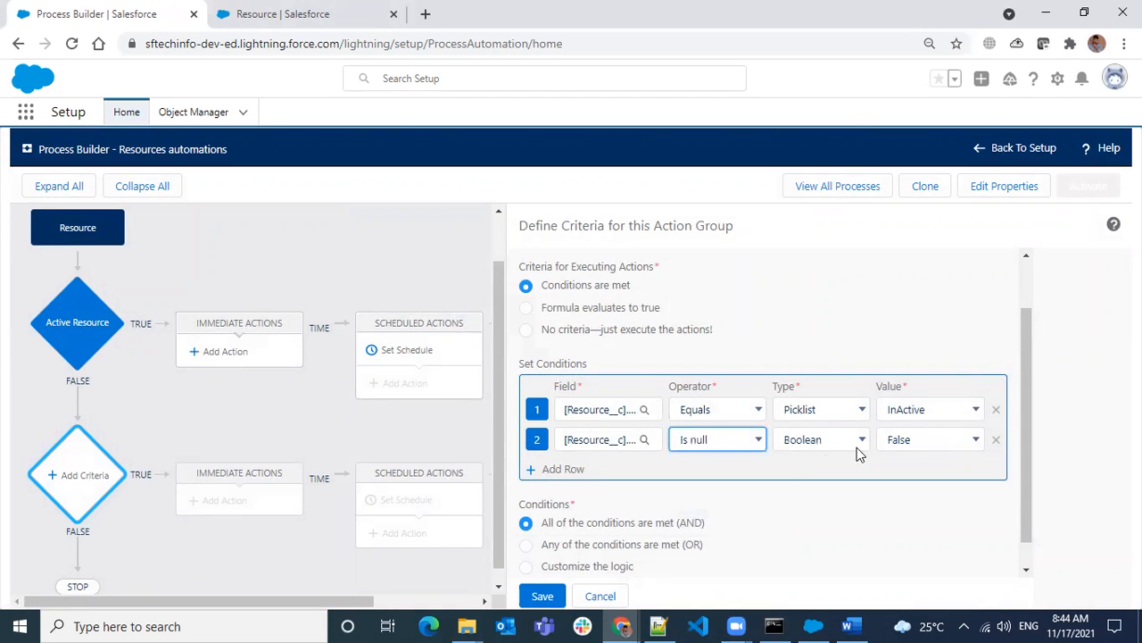
pyautogui.click(922, 445)
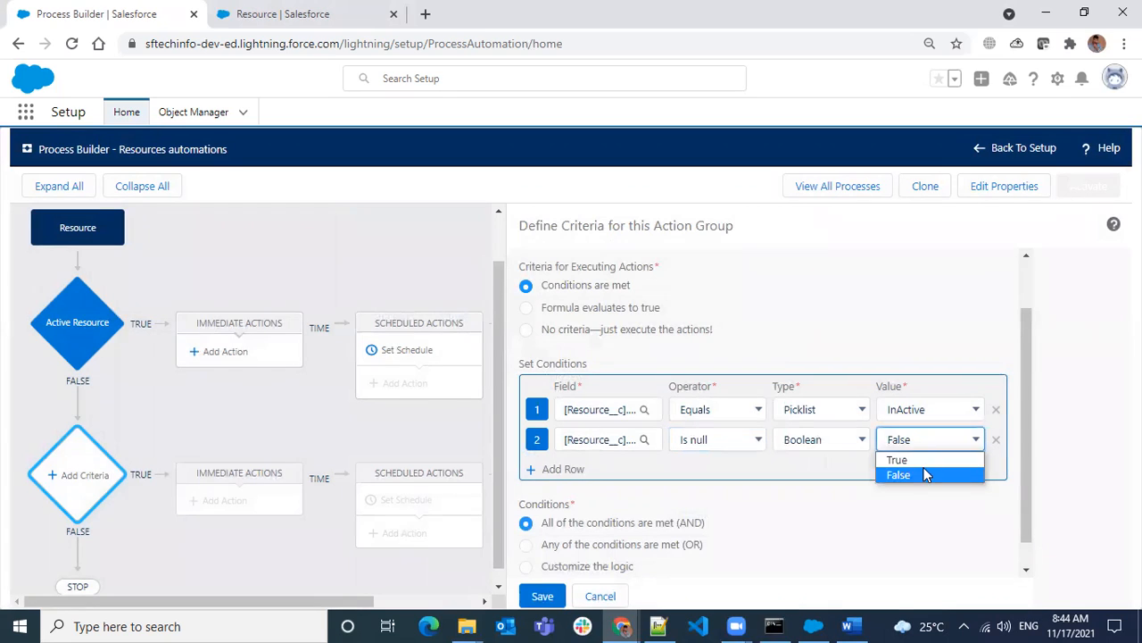
pyautogui.click(892, 459)
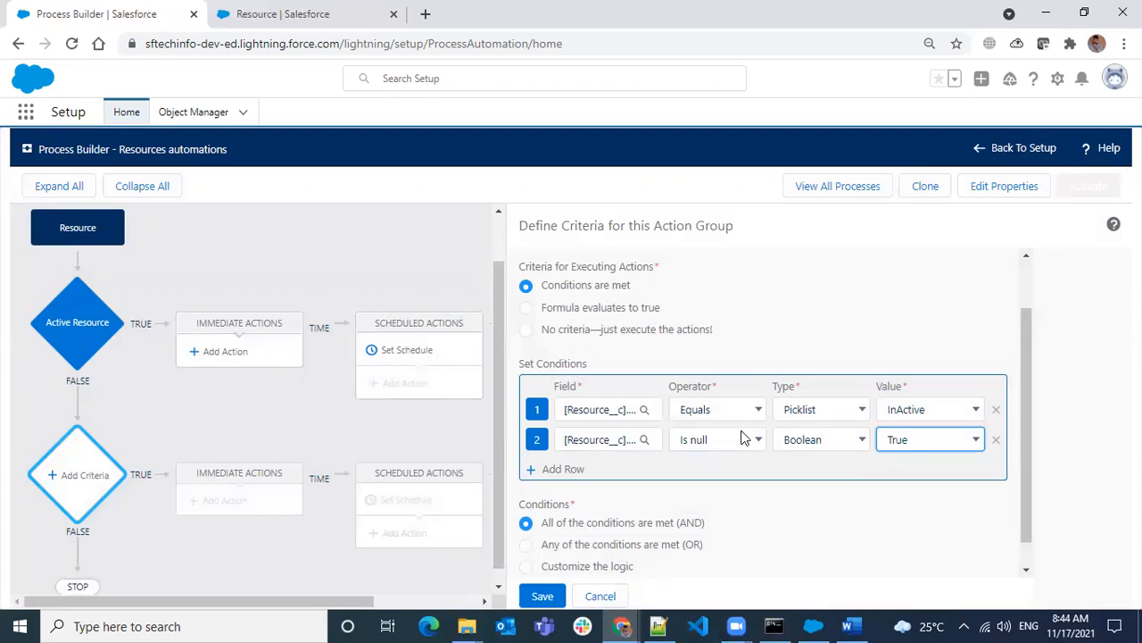
pyautogui.click(534, 546)
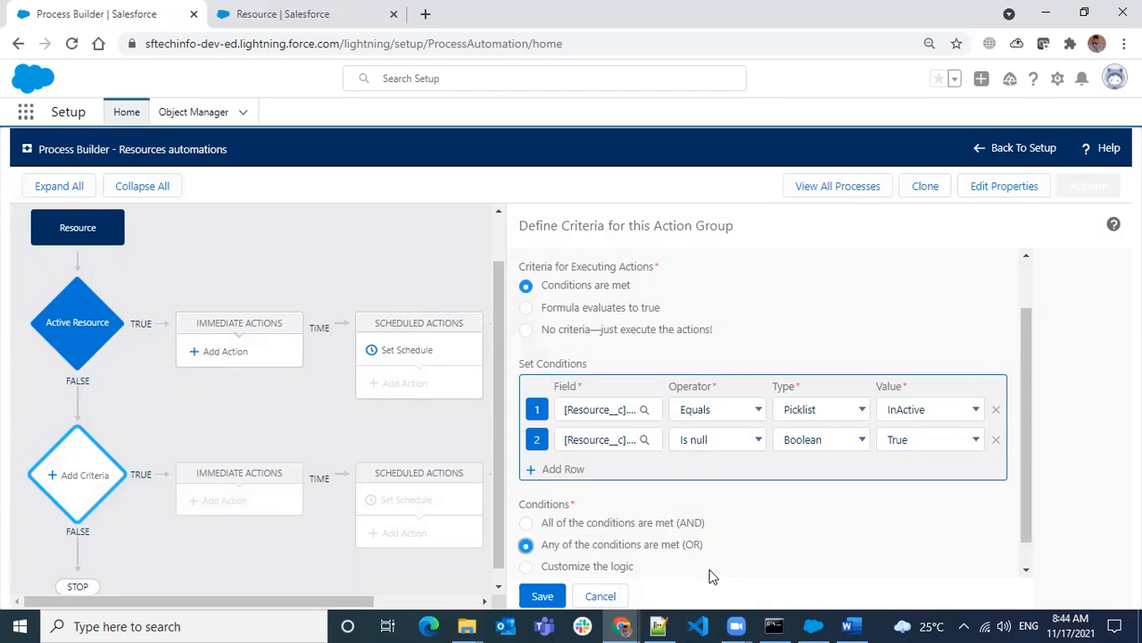
# Try the custom logic 1 AND 2 OR (3 AND 4) for the criteria, and return to requiring any condition (OR)
pyautogui.scroll(-1, 824, 505)
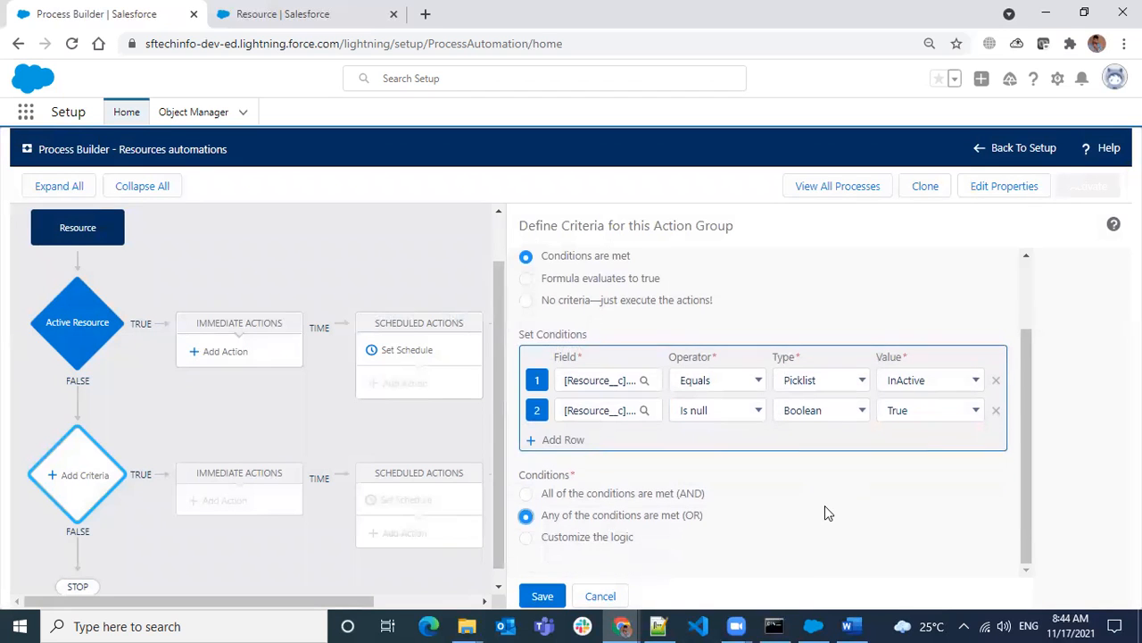
pyautogui.click(560, 540)
pyautogui.scroll(-2, 674, 531)
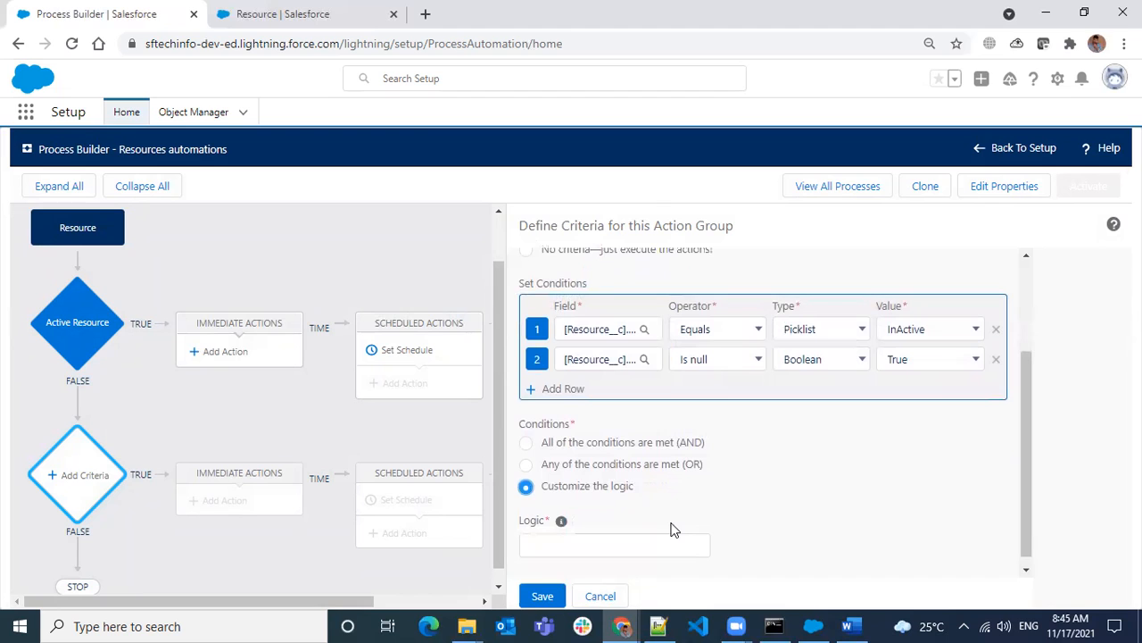
pyautogui.scroll(-1, 705, 333)
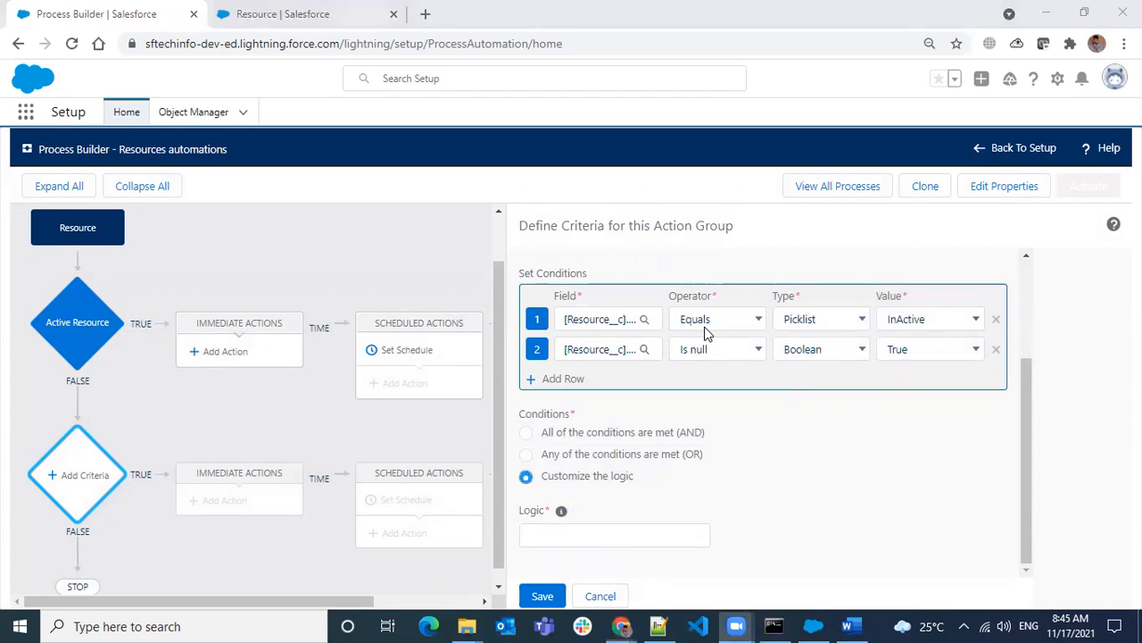
pyautogui.click(615, 534)
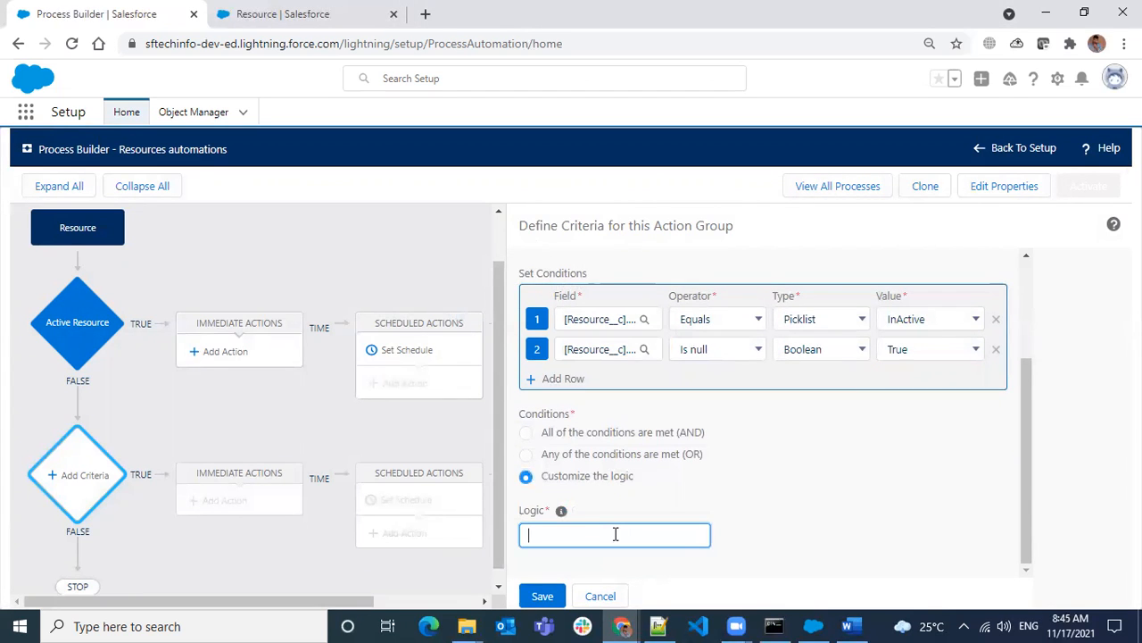
pyautogui.write('1 AND 2 OR (3 AND 4')
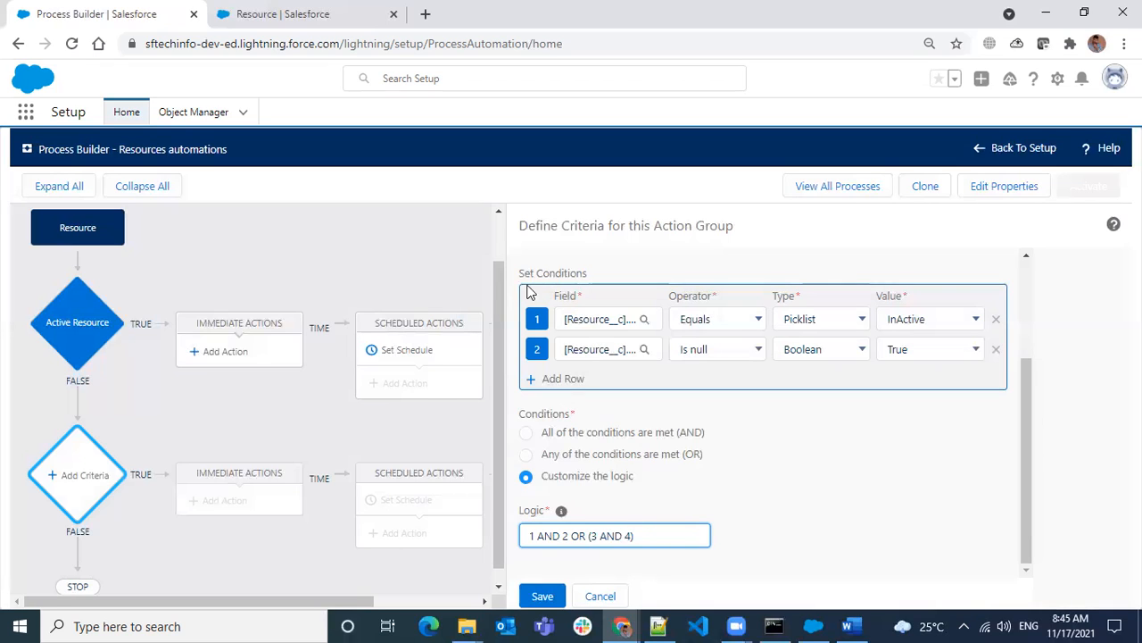
pyautogui.click(528, 453)
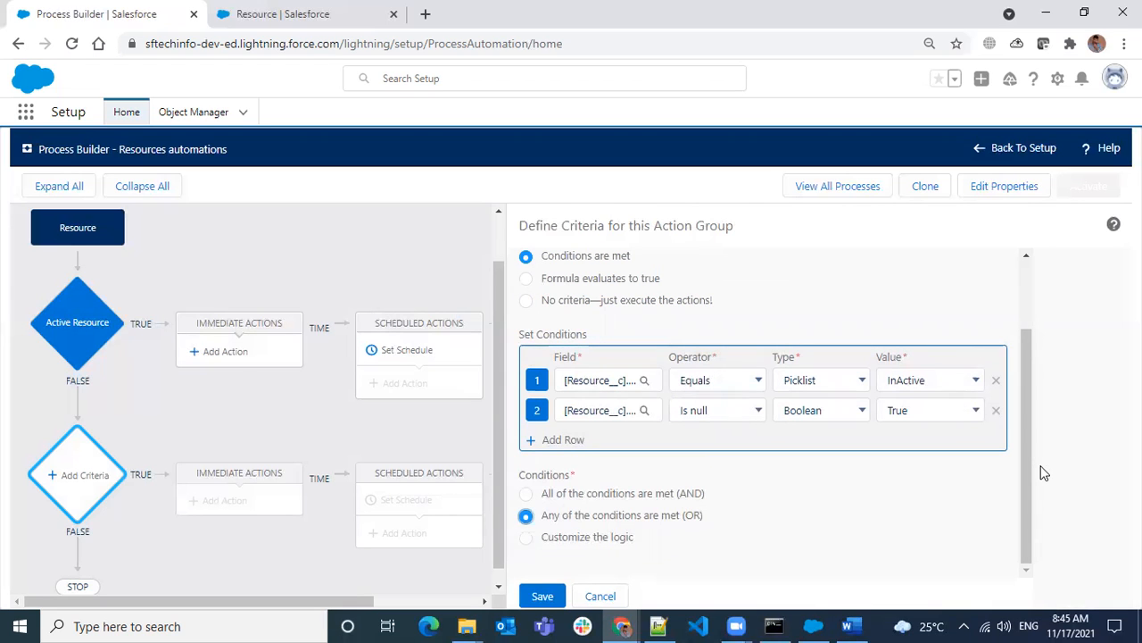
# Name the criteria Inactive Resource and save it
pyautogui.click(548, 596)
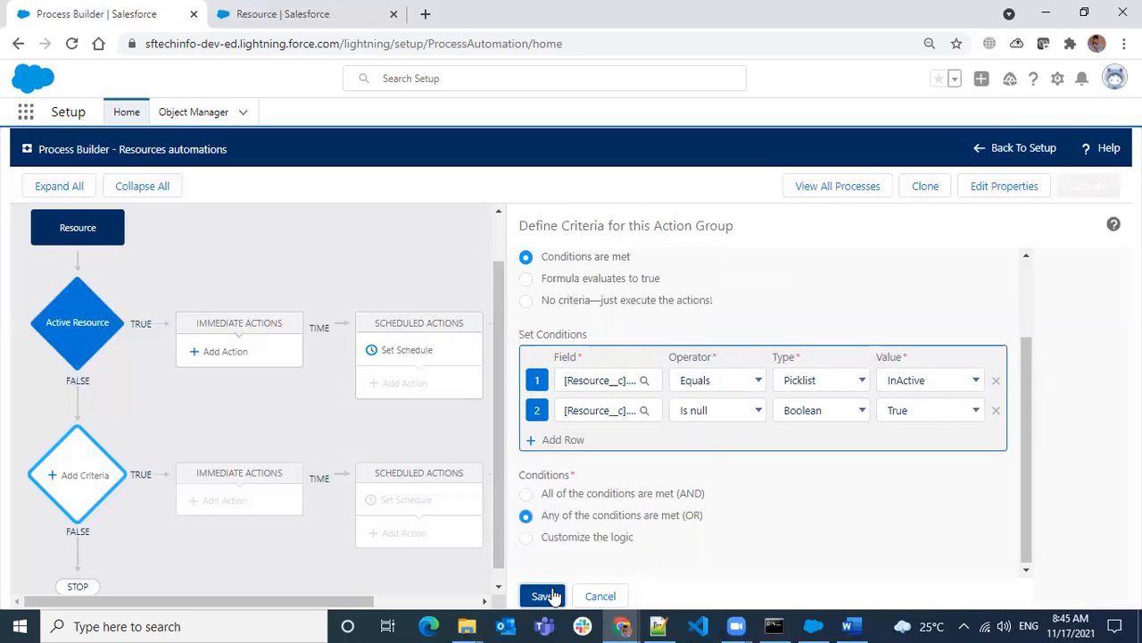
pyautogui.scroll(2, 1027, 281)
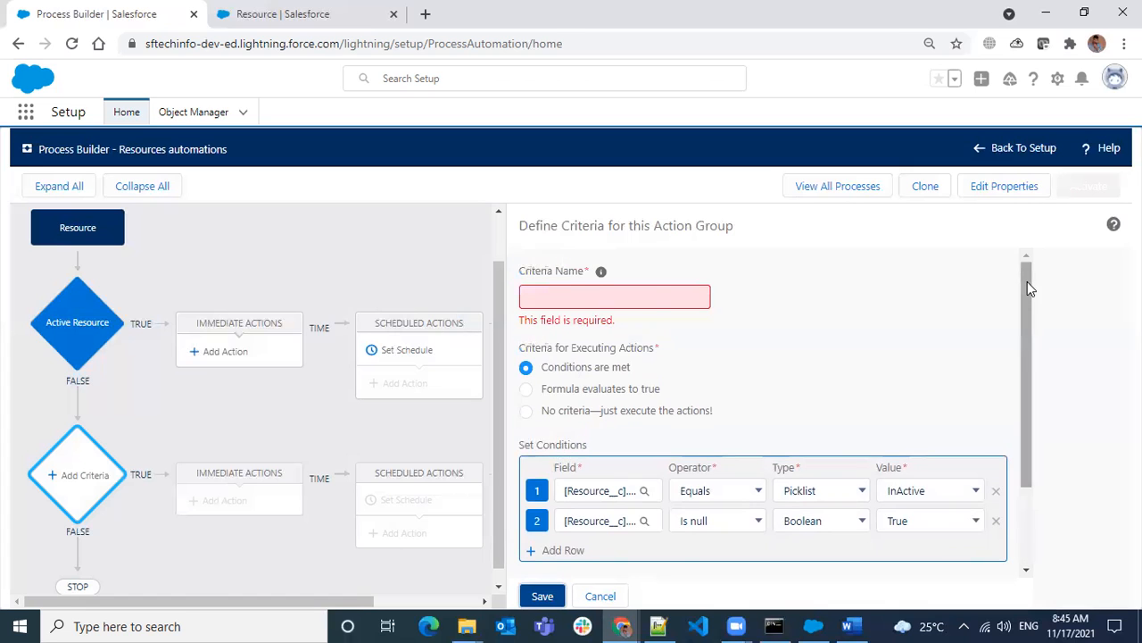
pyautogui.click(592, 301)
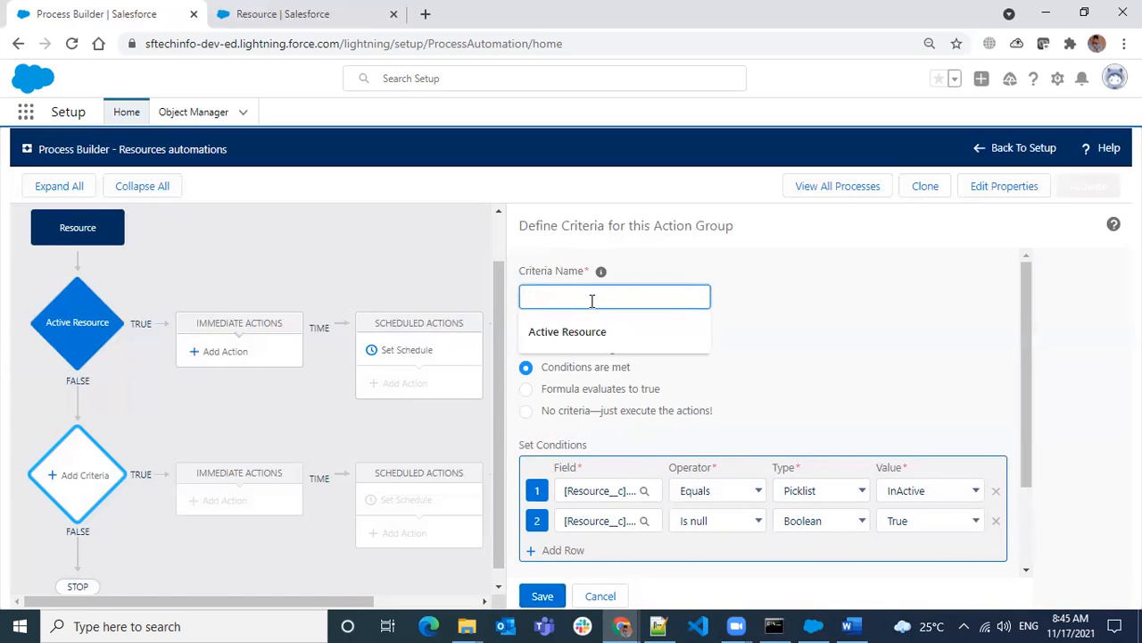
pyautogui.write('Inactive Resource')
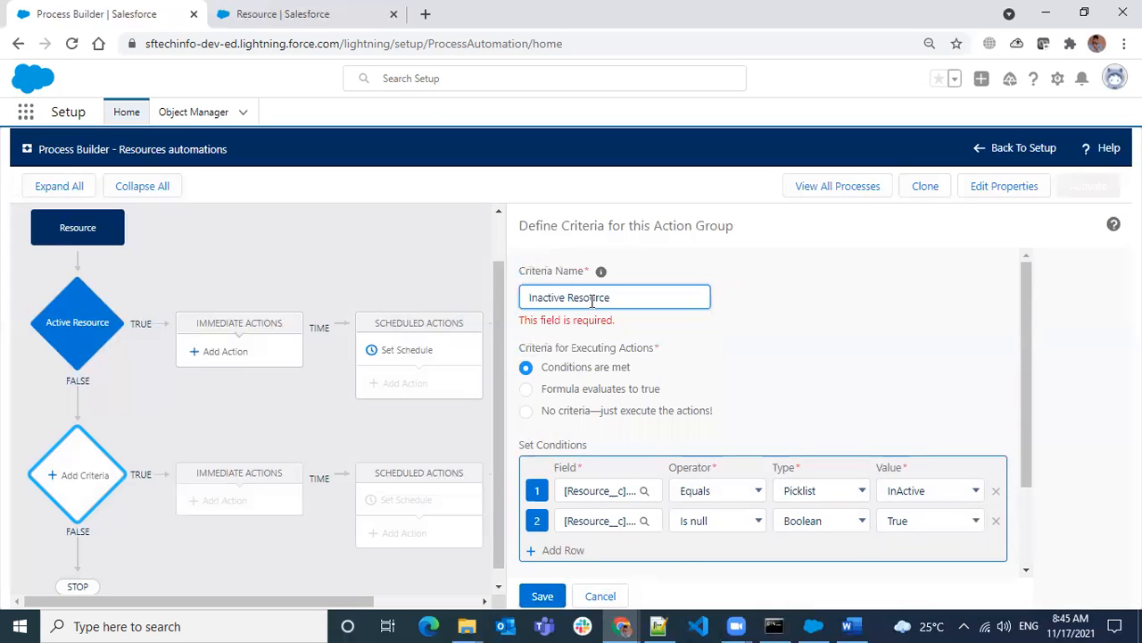
pyautogui.scroll(-2, 821, 333)
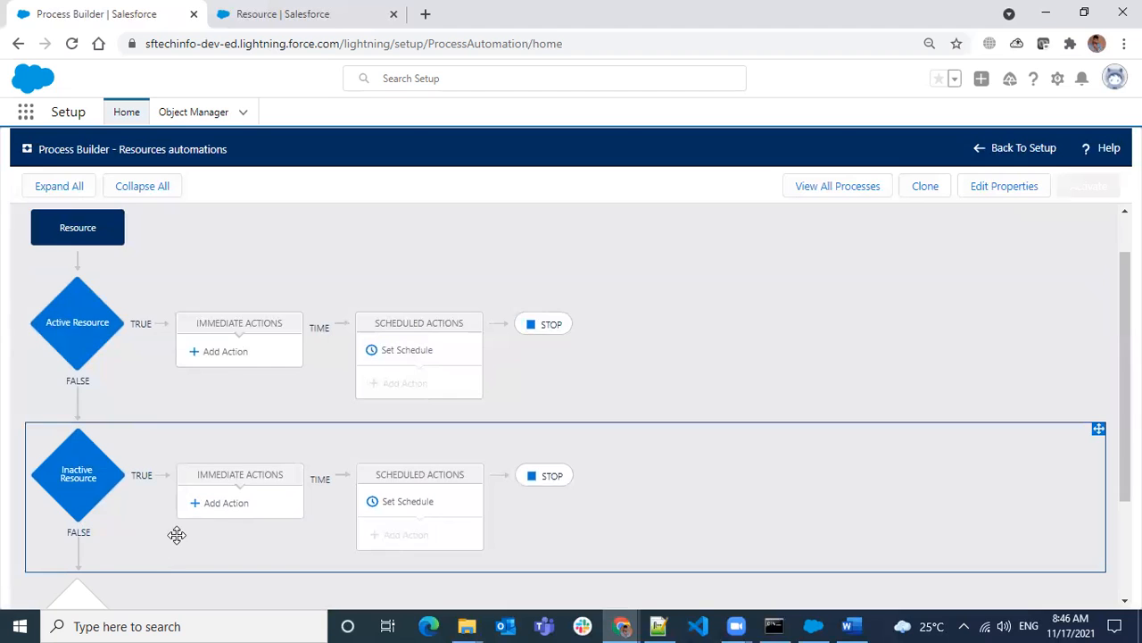
# Open the new criteria node below Inactive Resource and choose the Resource's Subscription field for its first condition
pyautogui.scroll(-2, 176, 532)
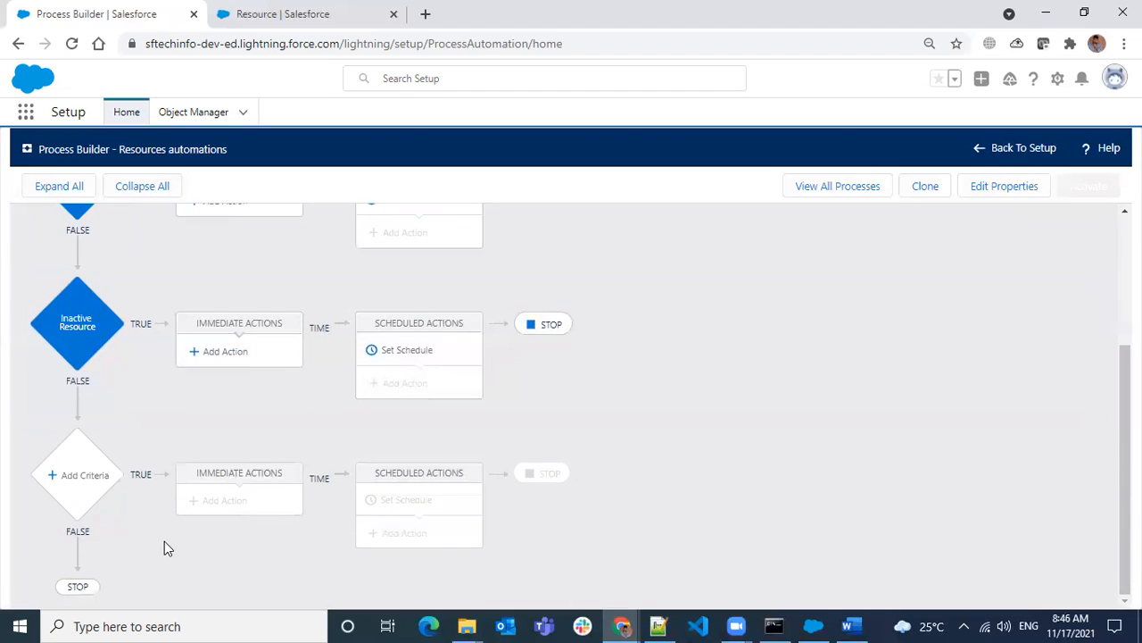
pyautogui.click(85, 475)
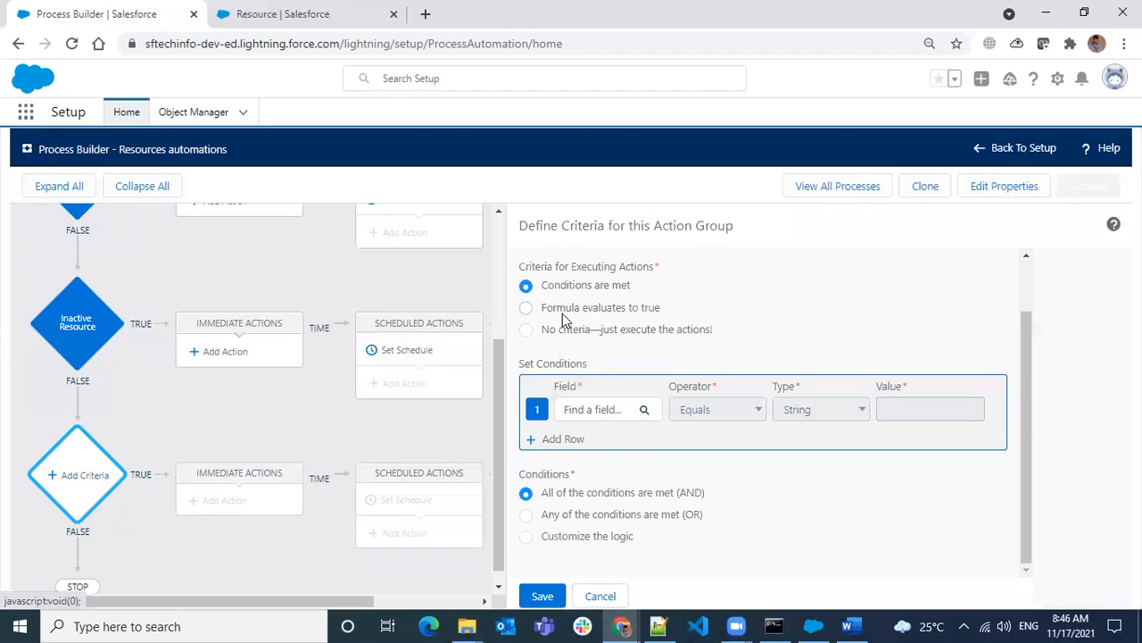
pyautogui.scroll(1, 576, 328)
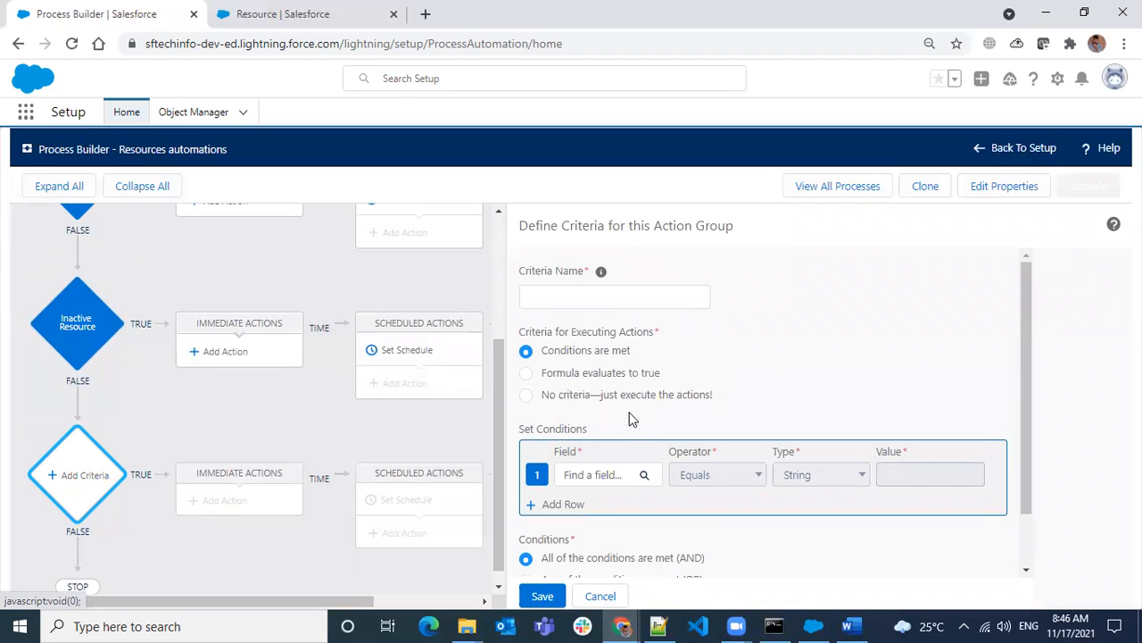
pyautogui.click(623, 478)
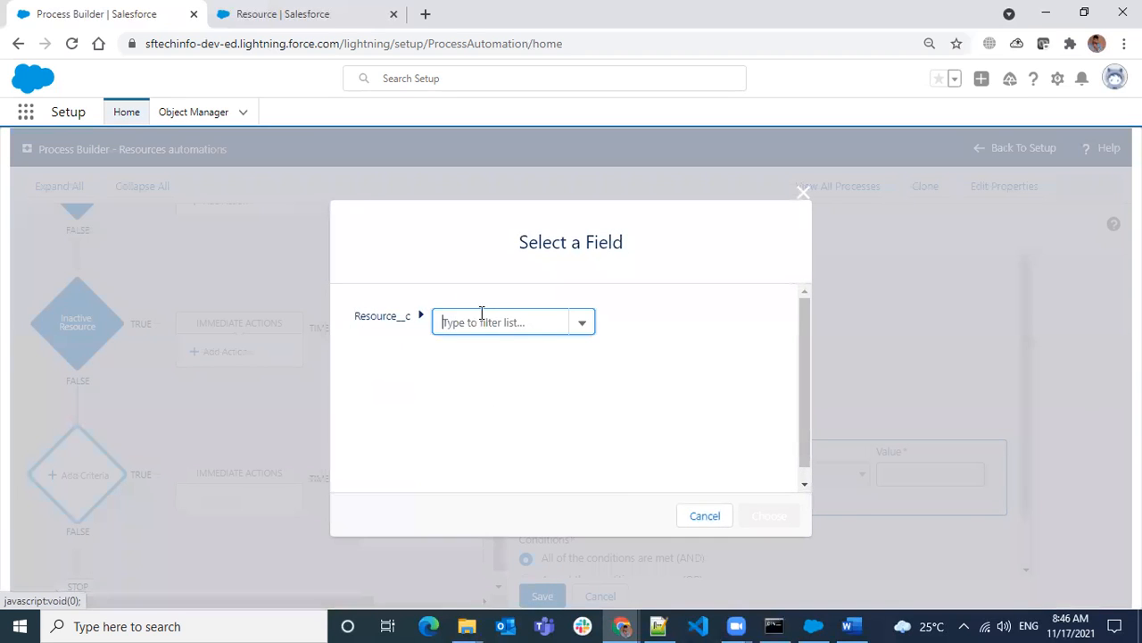
pyautogui.click(478, 322)
pyautogui.scroll(-3, 594, 417)
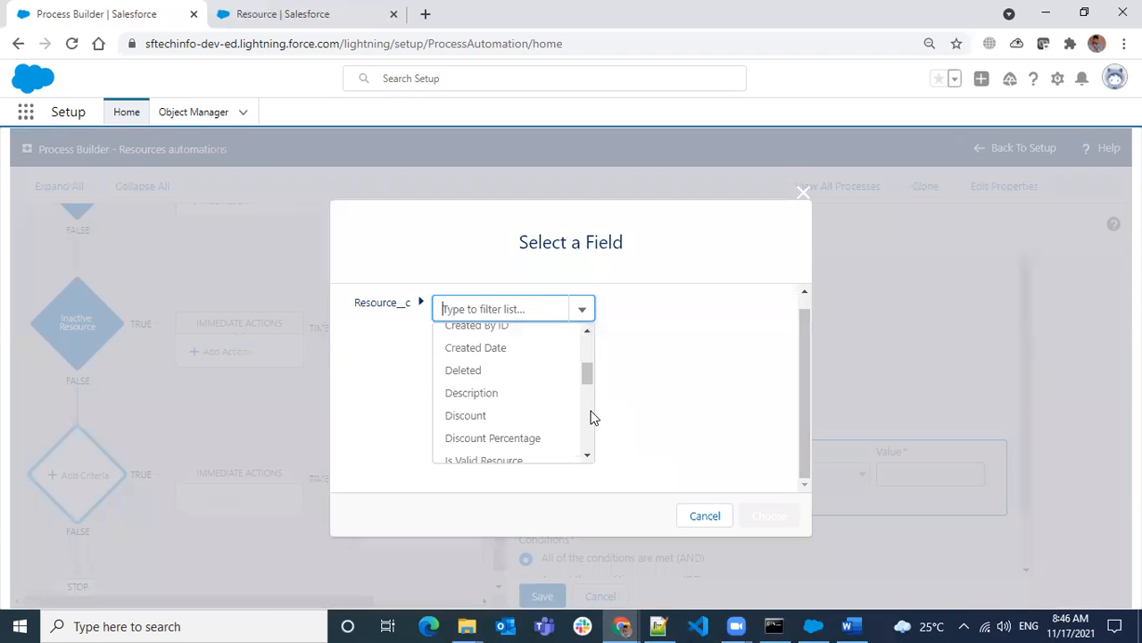
pyautogui.scroll(-2, 593, 417)
pyautogui.moveTo(587, 380); pyautogui.dragTo(587, 438)
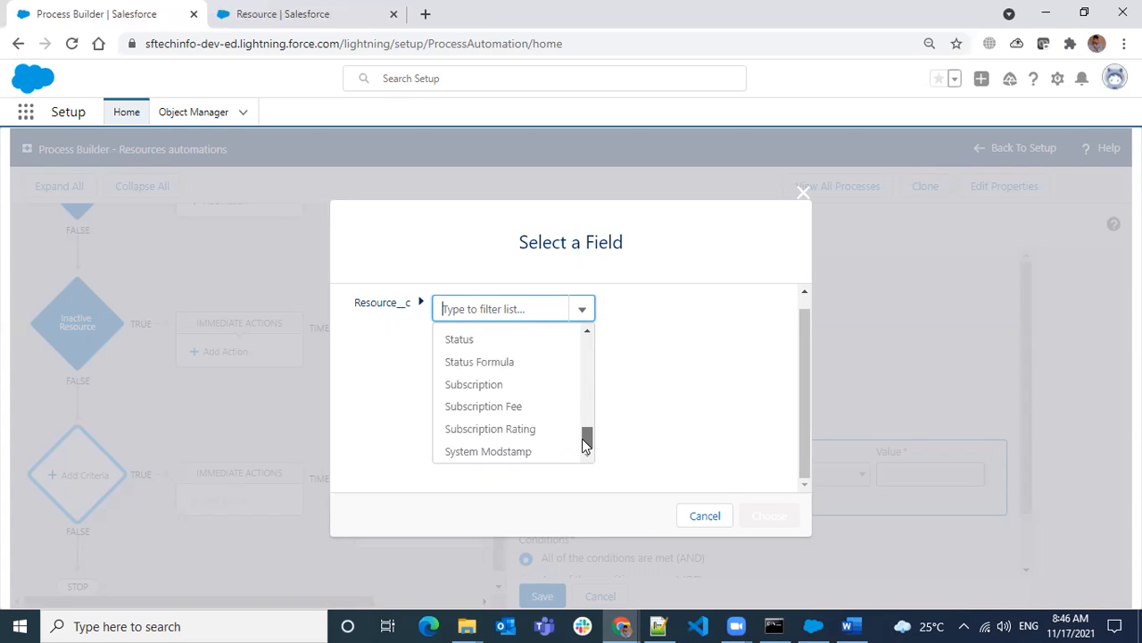
pyautogui.moveTo(585, 430)
pyautogui.mouseDown()
pyautogui.moveTo(604, 347)
pyautogui.moveTo(595, 443)
pyautogui.mouseUp()
pyautogui.click(520, 389)
pyautogui.click(770, 516)
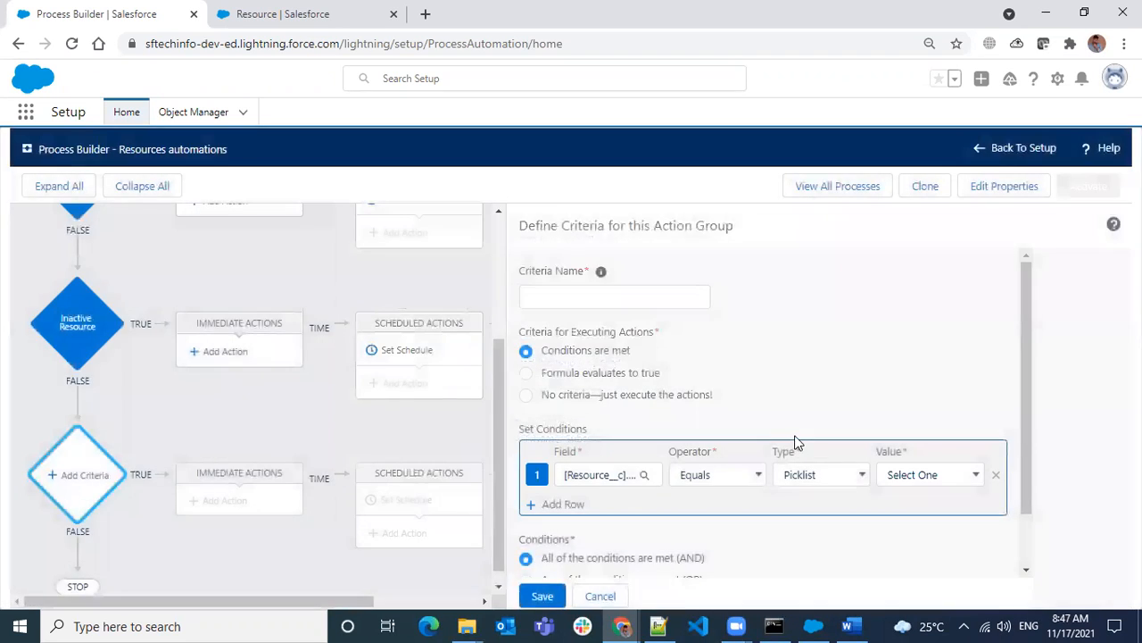
# Set the first Subscription condition to equal the picklist value Daimond
pyautogui.click(901, 476)
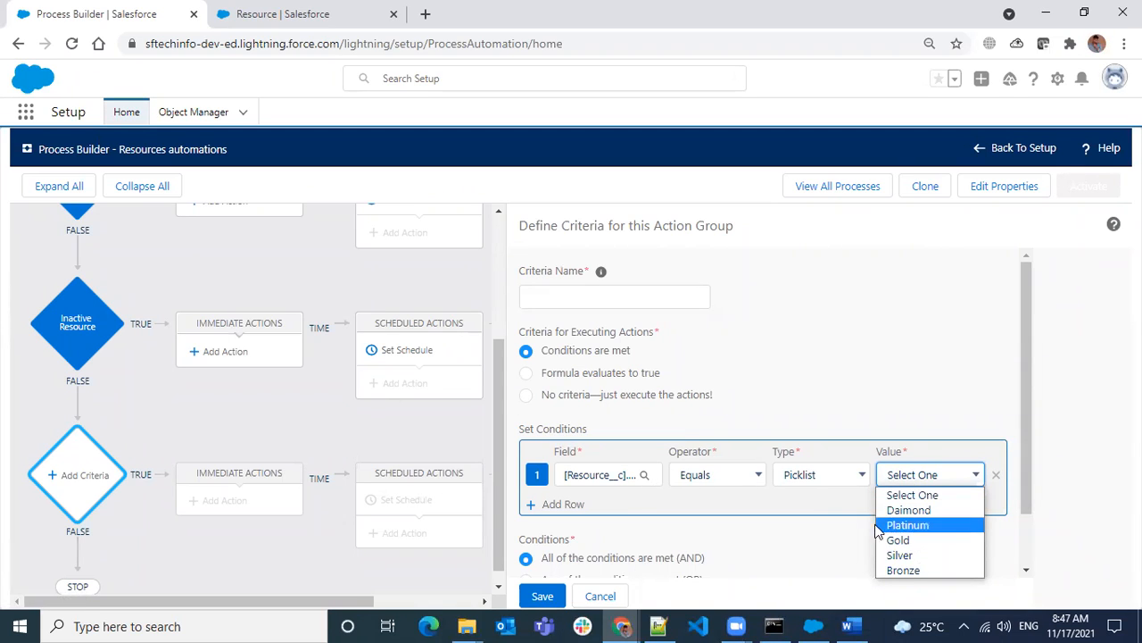
pyautogui.click(853, 482)
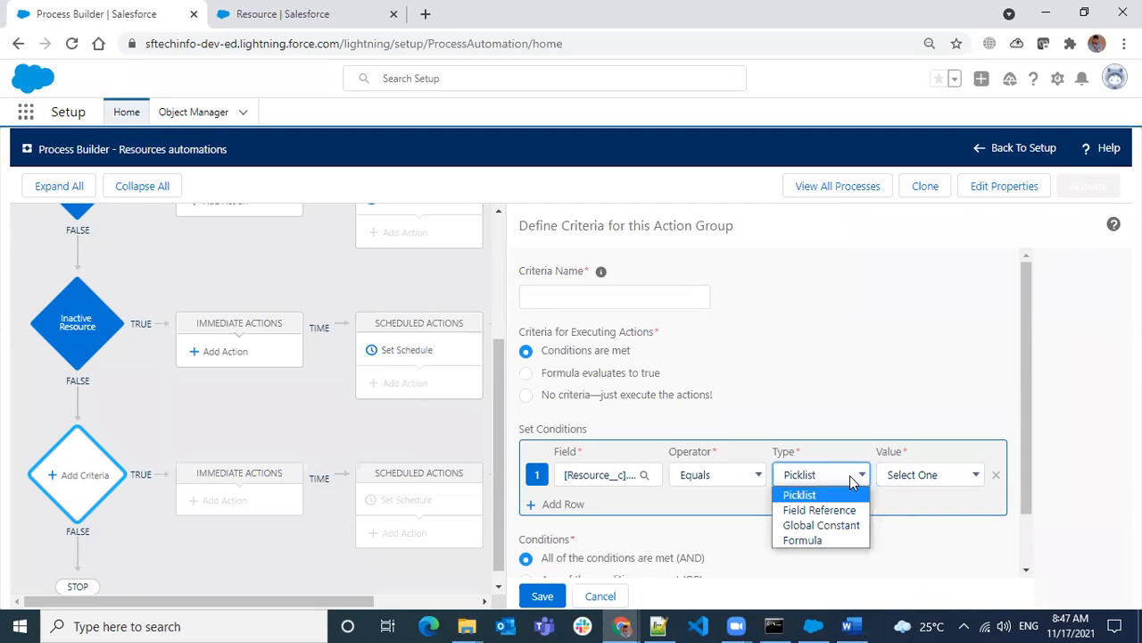
pyautogui.click(910, 482)
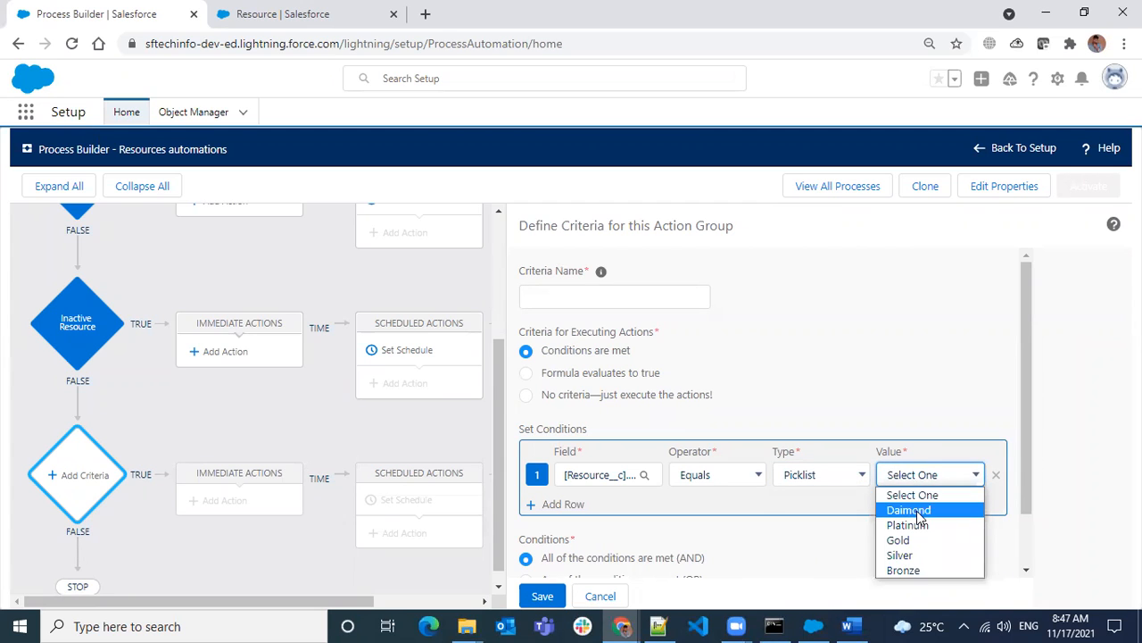
pyautogui.click(916, 511)
# Add a second condition row so that the Resource's Subscription equals the picklist value Platinum
pyautogui.click(562, 504)
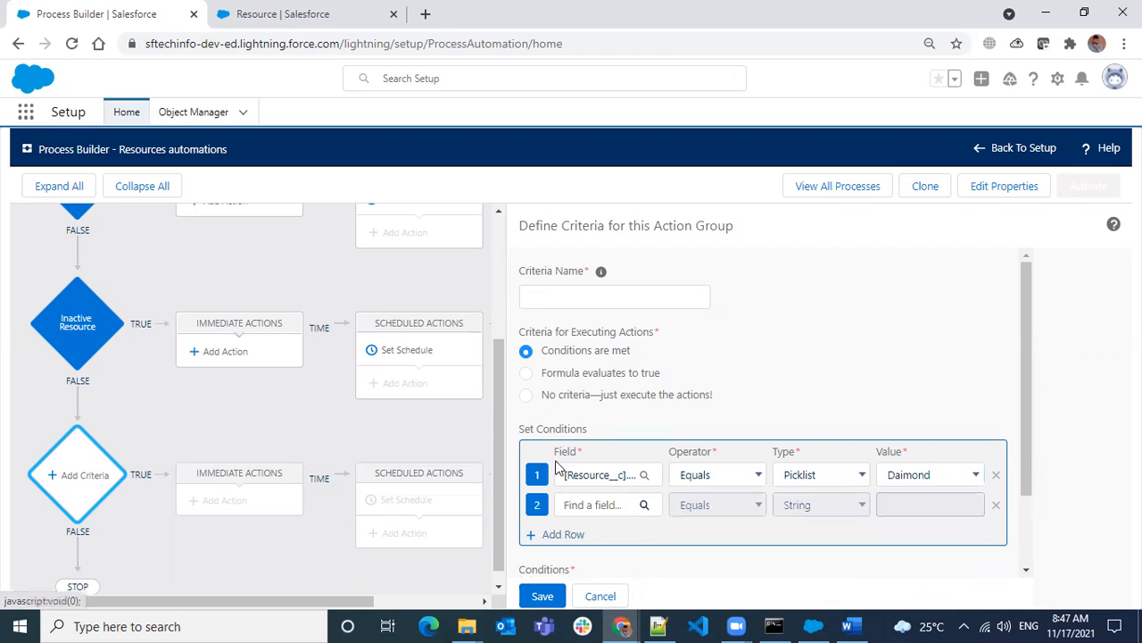
pyautogui.click(616, 508)
pyautogui.click(500, 323)
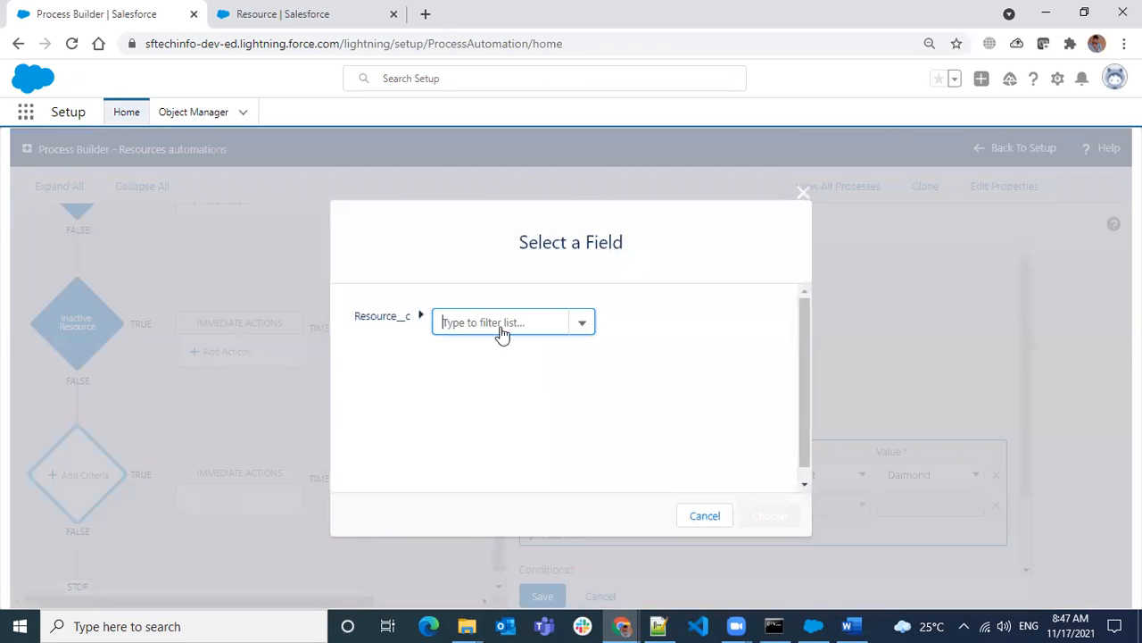
pyautogui.write('subs')
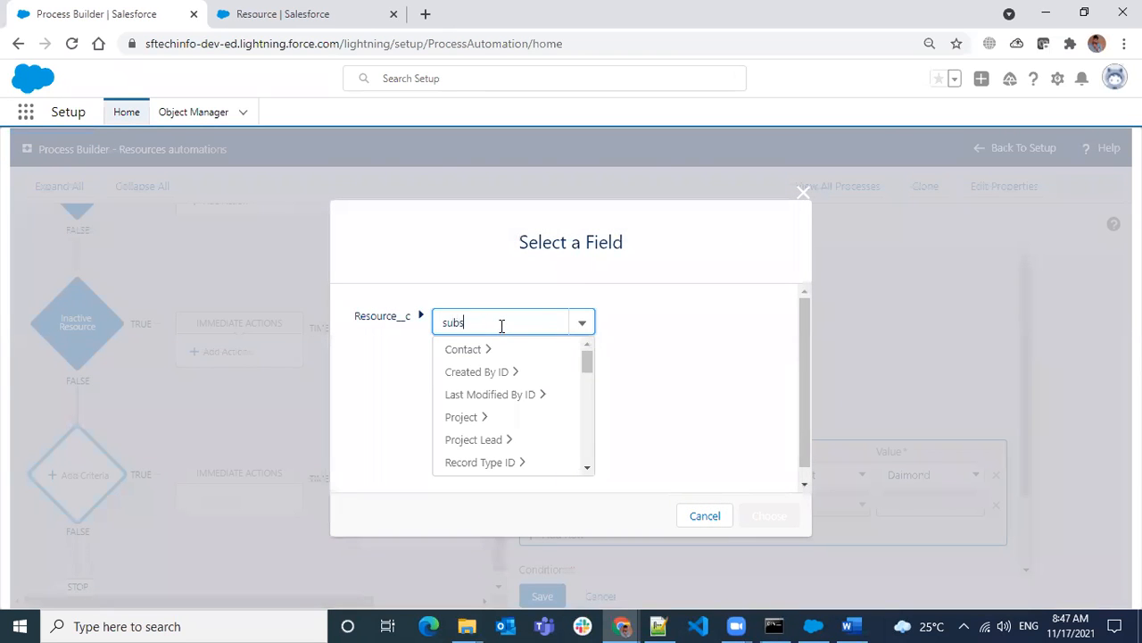
pyautogui.write('c')
pyautogui.click(522, 350)
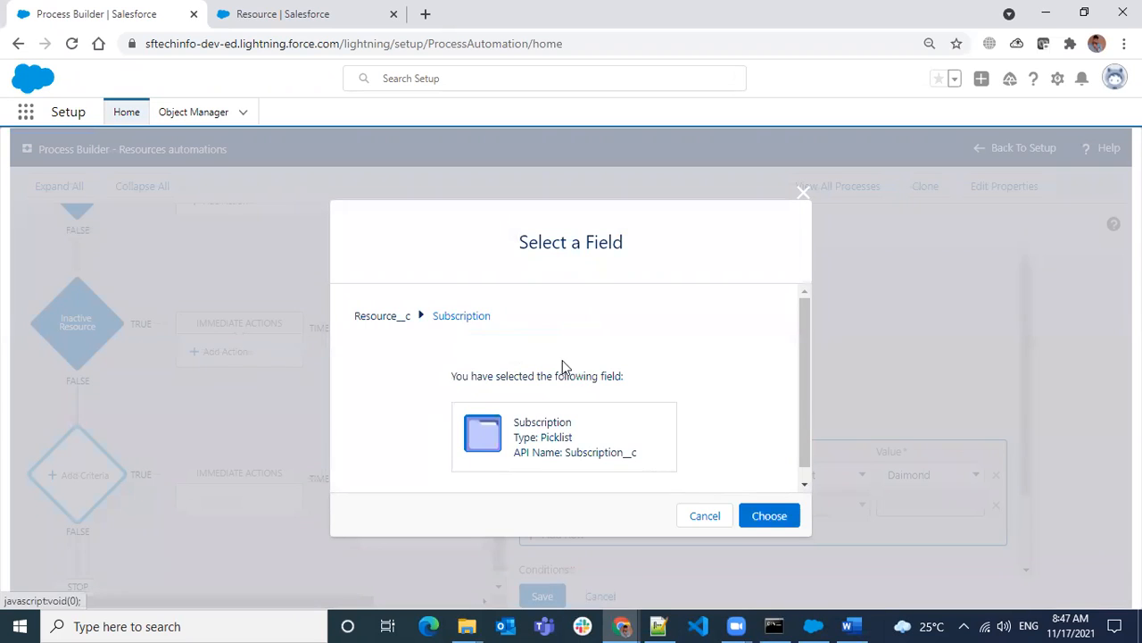
pyautogui.click(794, 523)
pyautogui.click(929, 505)
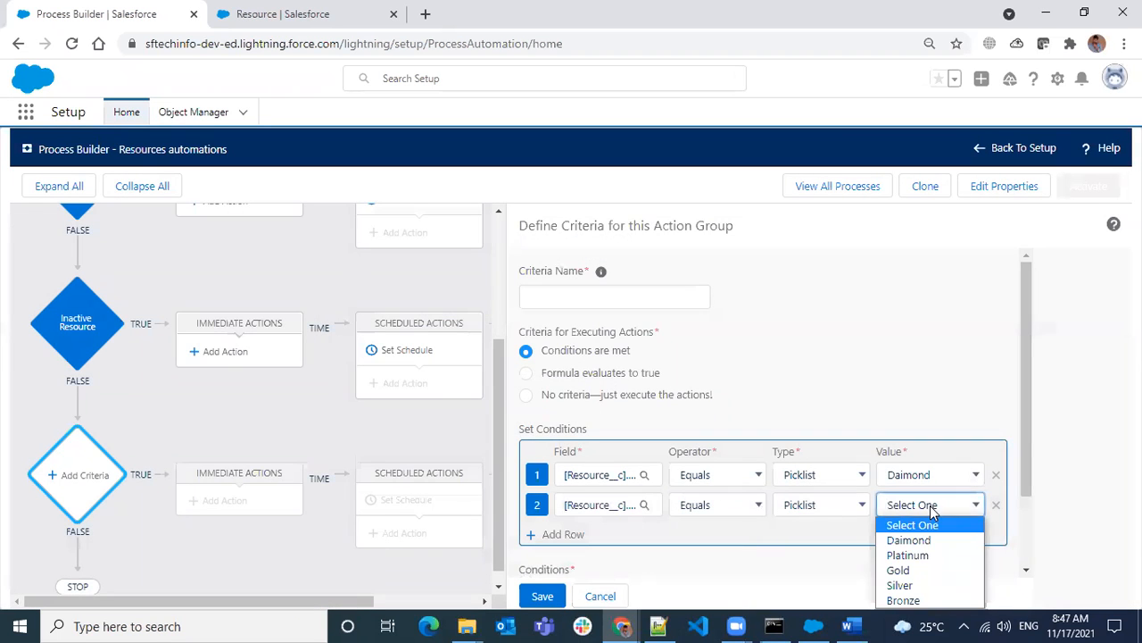
pyautogui.click(920, 554)
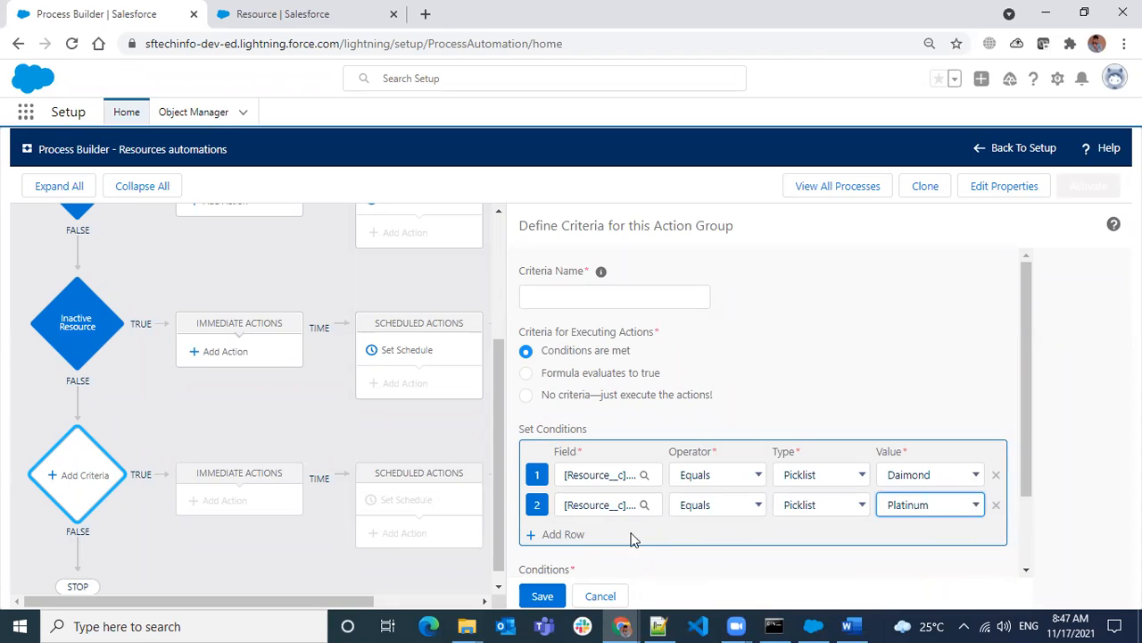
# Require any of the conditions to be met (OR), name the criteria Diamond/Platinum Subscription, and save it
pyautogui.scroll(-1, 631, 539)
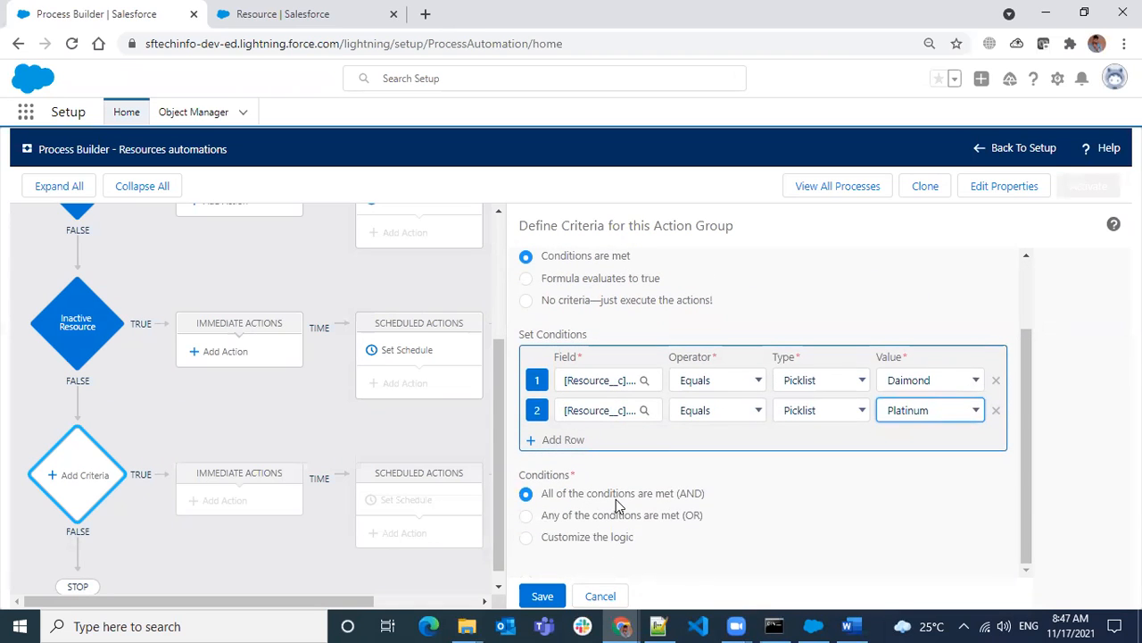
pyautogui.click(527, 516)
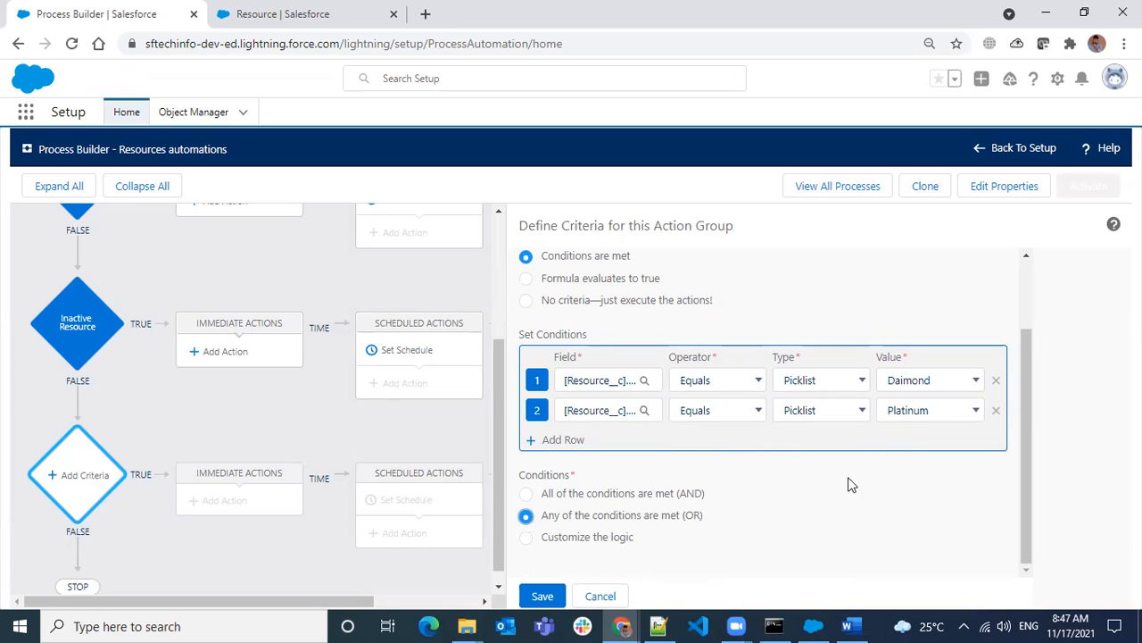
pyautogui.scroll(2, 821, 506)
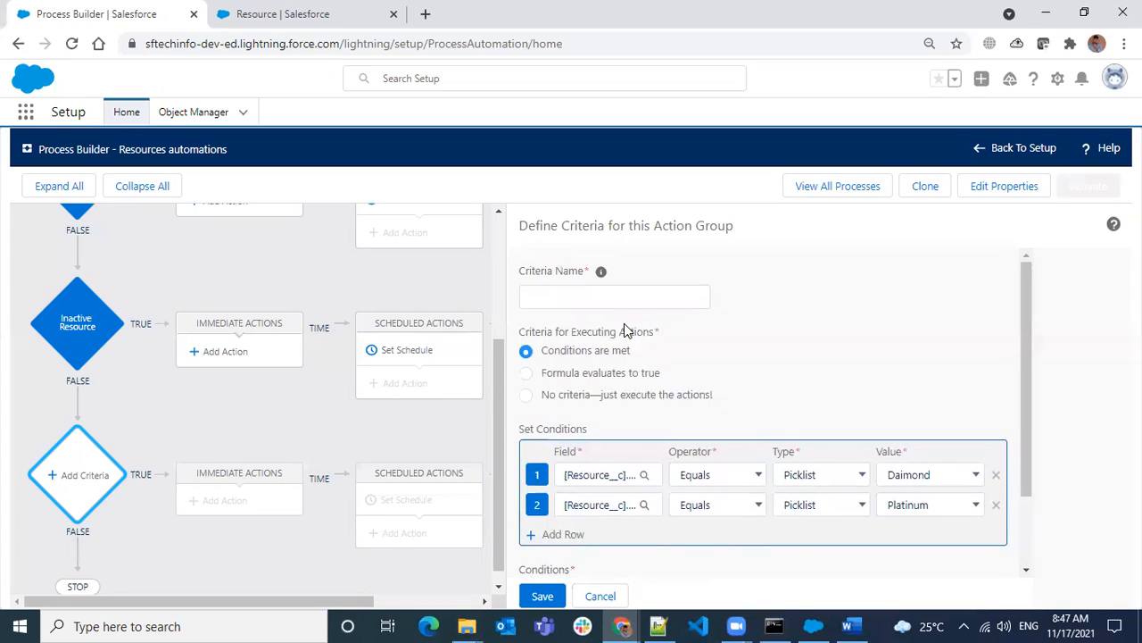
pyautogui.click(634, 297)
pyautogui.write('Subscription')
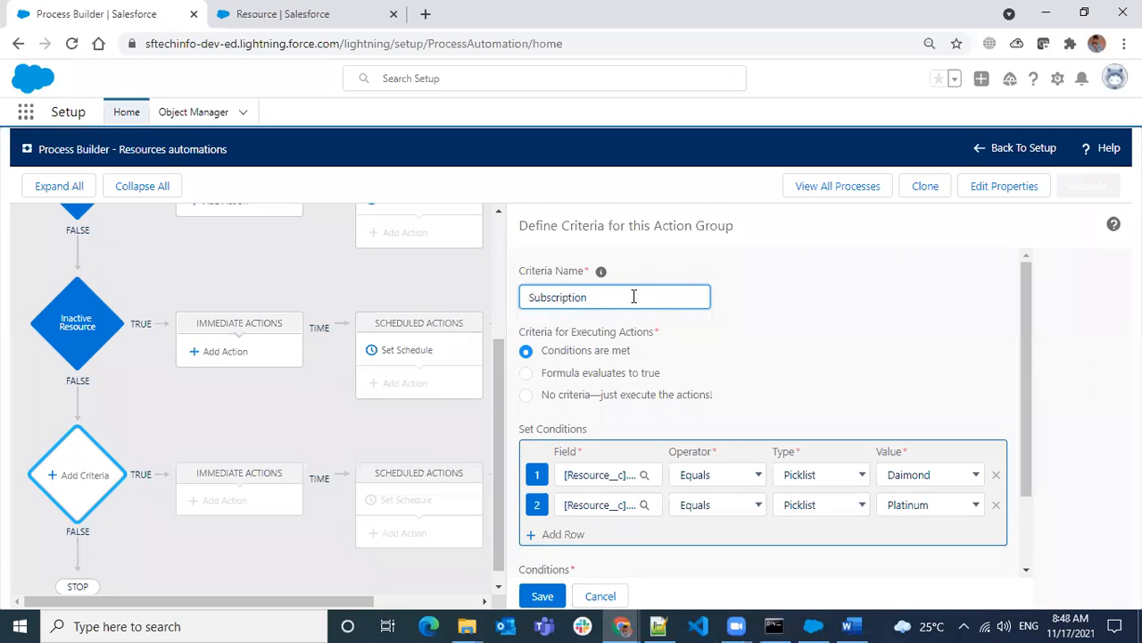
pyautogui.write('Diamond/Platinum')
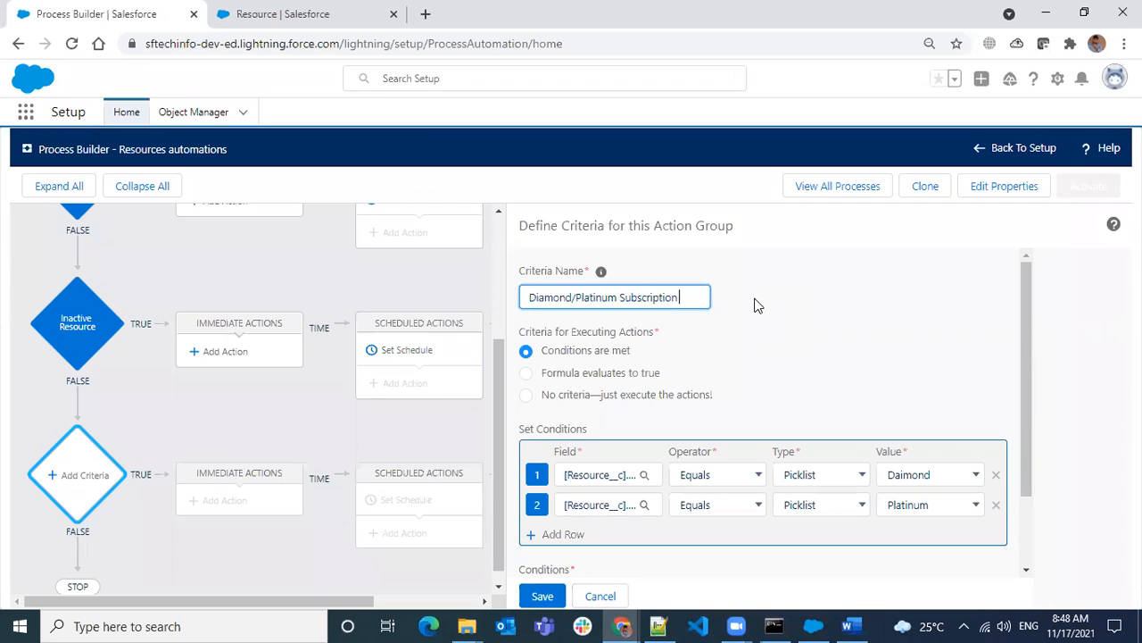
pyautogui.click(837, 344)
pyautogui.scroll(-1, 800, 355)
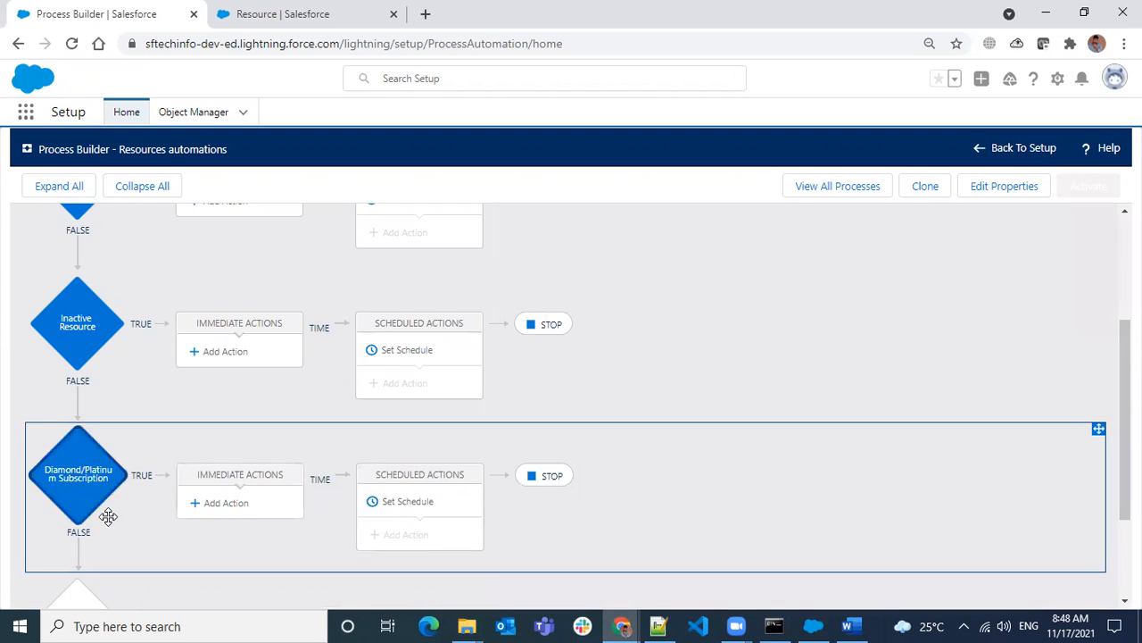
pyautogui.click(228, 513)
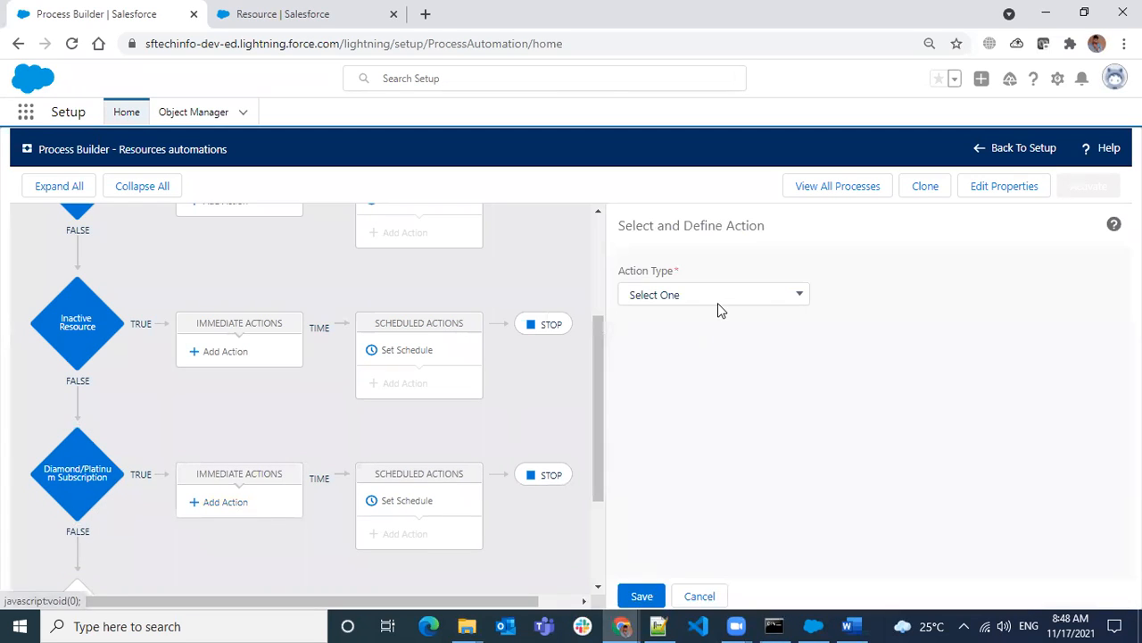
pyautogui.click(721, 295)
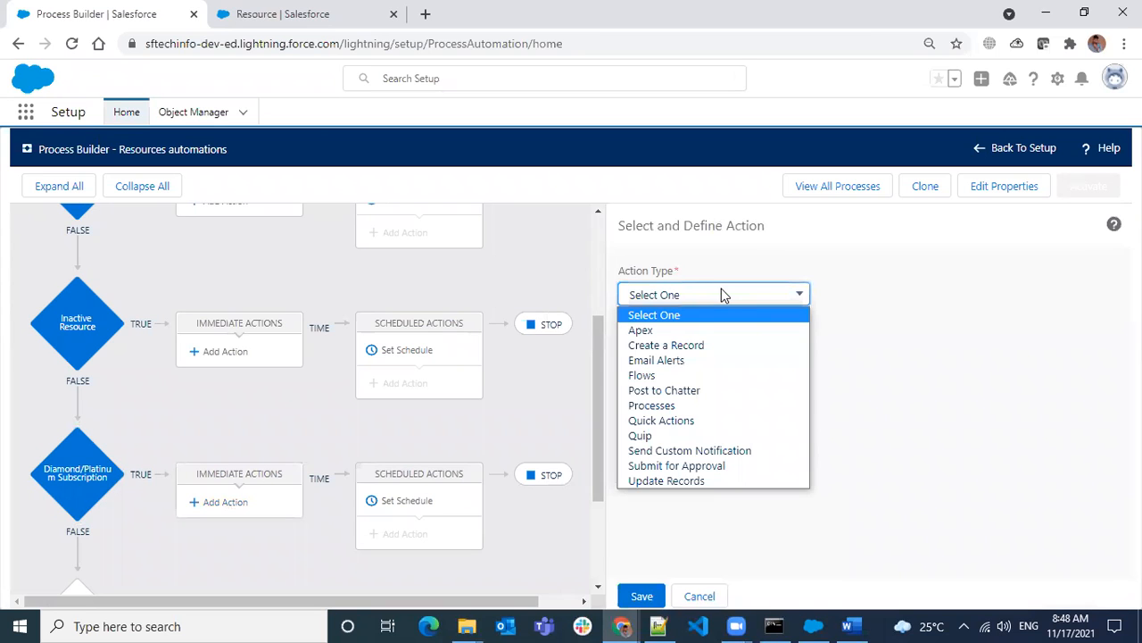
pyautogui.click(1038, 317)
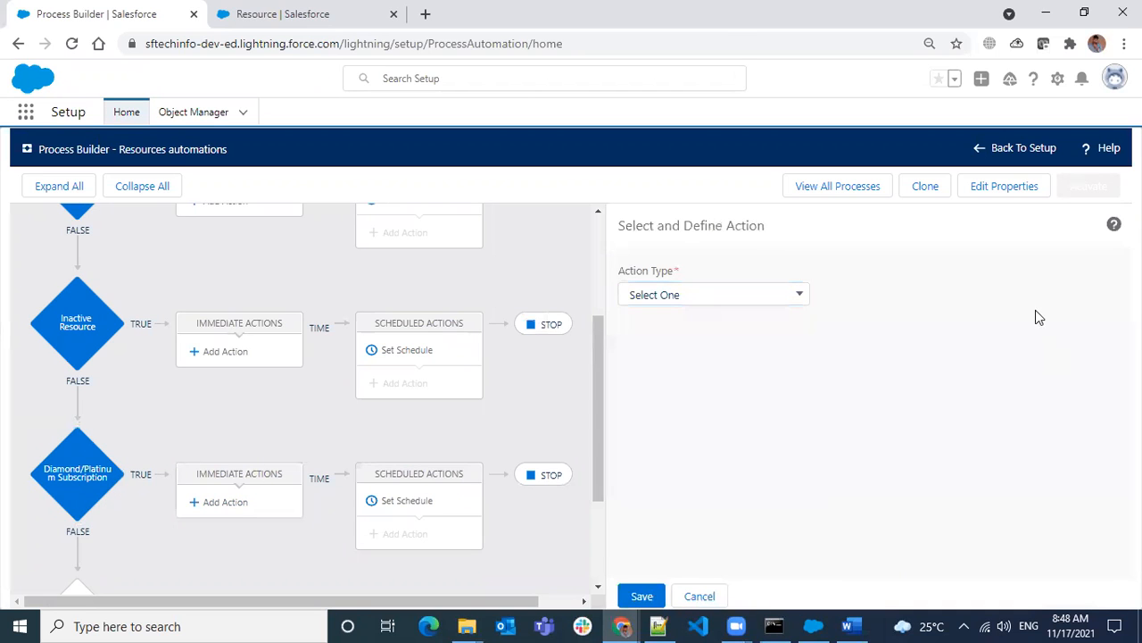
pyautogui.click(717, 596)
# Review the process flow from the Active Resource criteria through Inactive Resource to Diamond/Platinum Subscription, including their true and false branches
pyautogui.scroll(3, 453, 421)
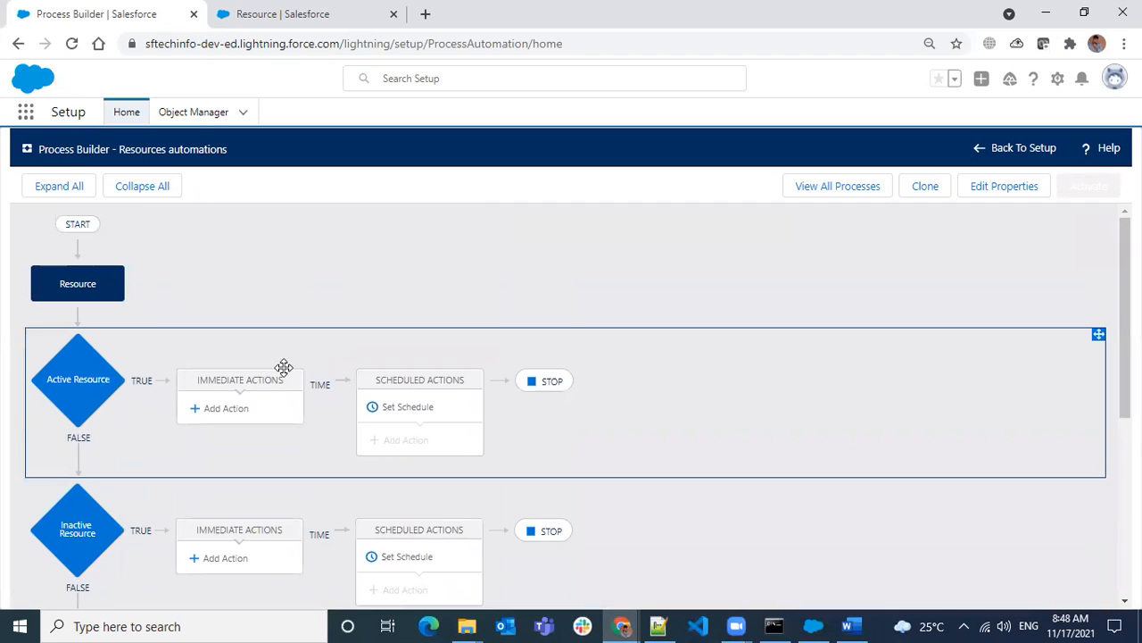
pyautogui.scroll(-4, 283, 378)
pyautogui.scroll(2, 312, 352)
pyautogui.scroll(2, 337, 345)
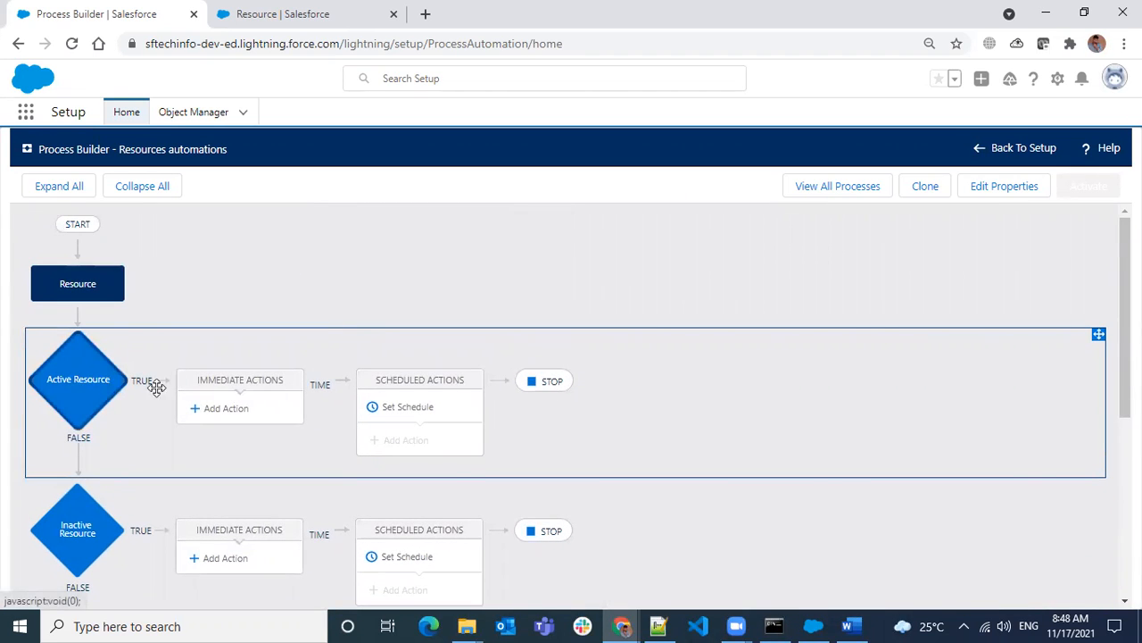
pyautogui.scroll(-2, 173, 402)
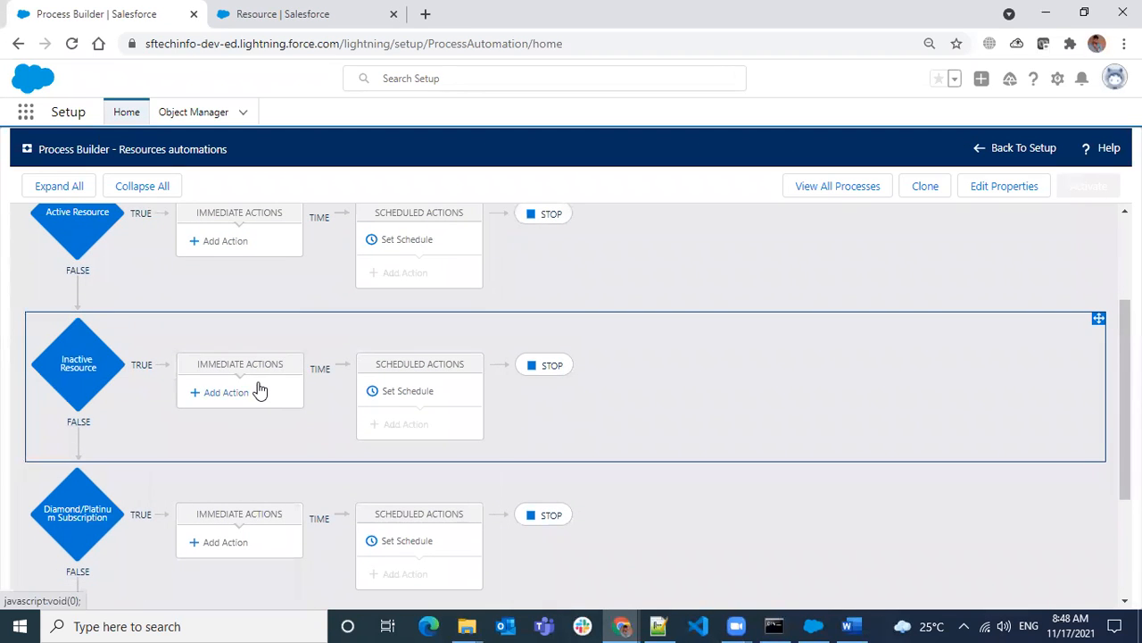
pyautogui.scroll(-2, 258, 390)
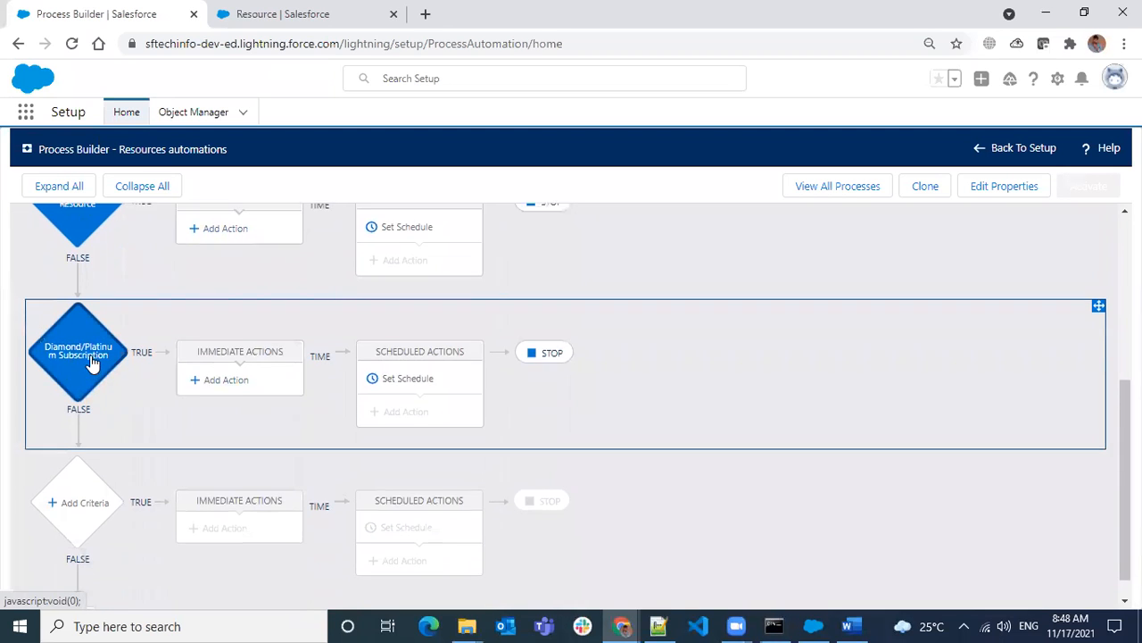
pyautogui.scroll(1, 94, 366)
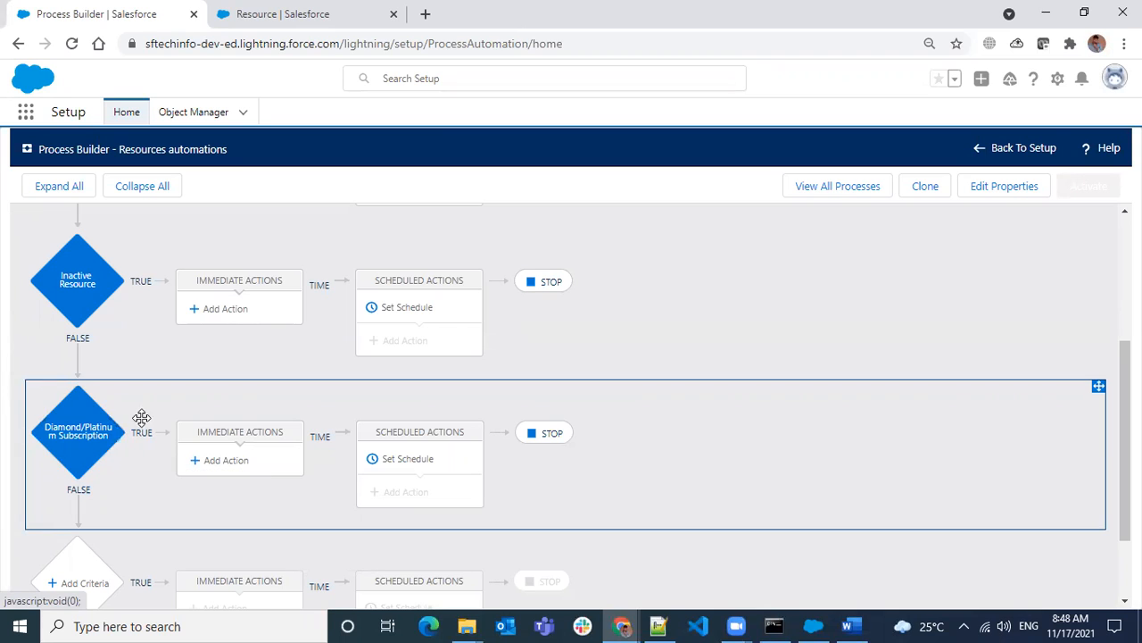
pyautogui.scroll(2, 411, 491)
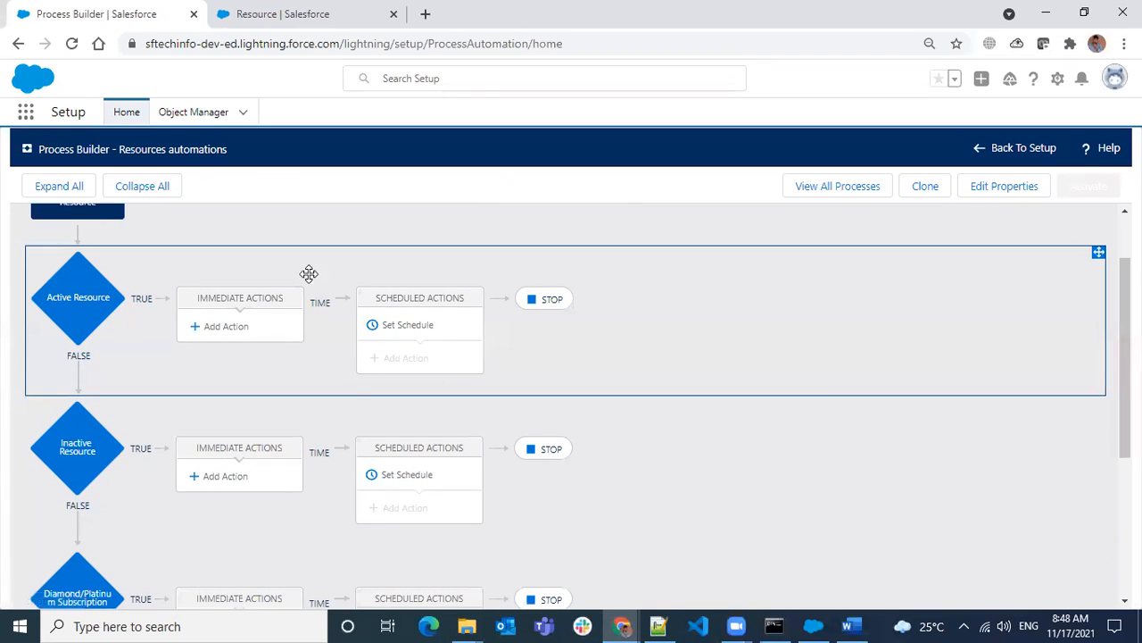
pyautogui.scroll(1, 298, 232)
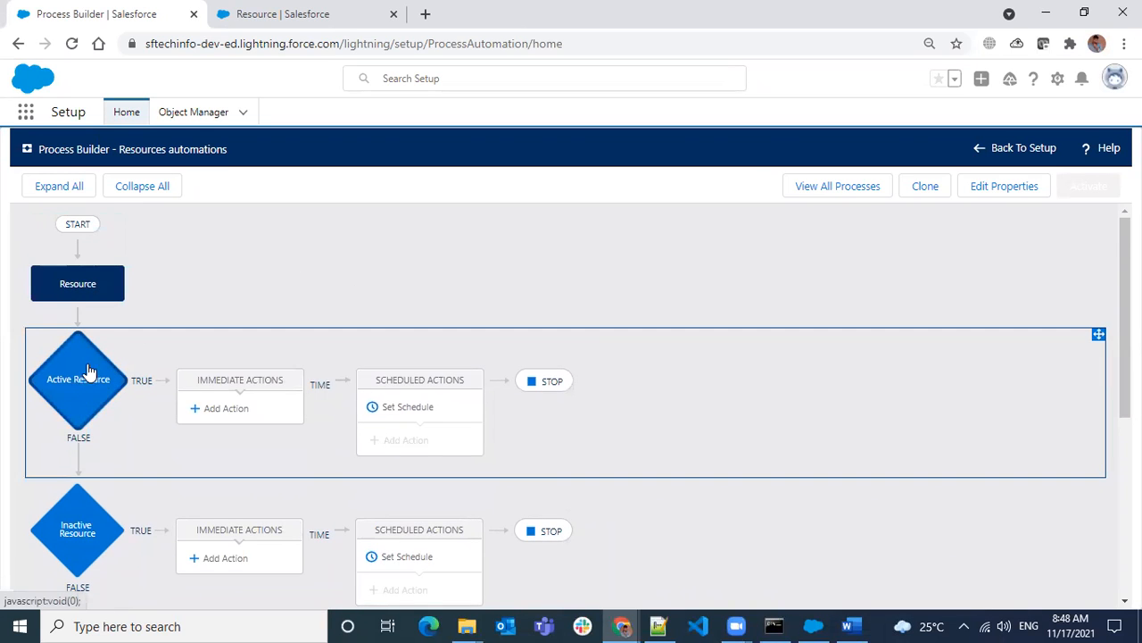
pyautogui.scroll(-2, 94, 380)
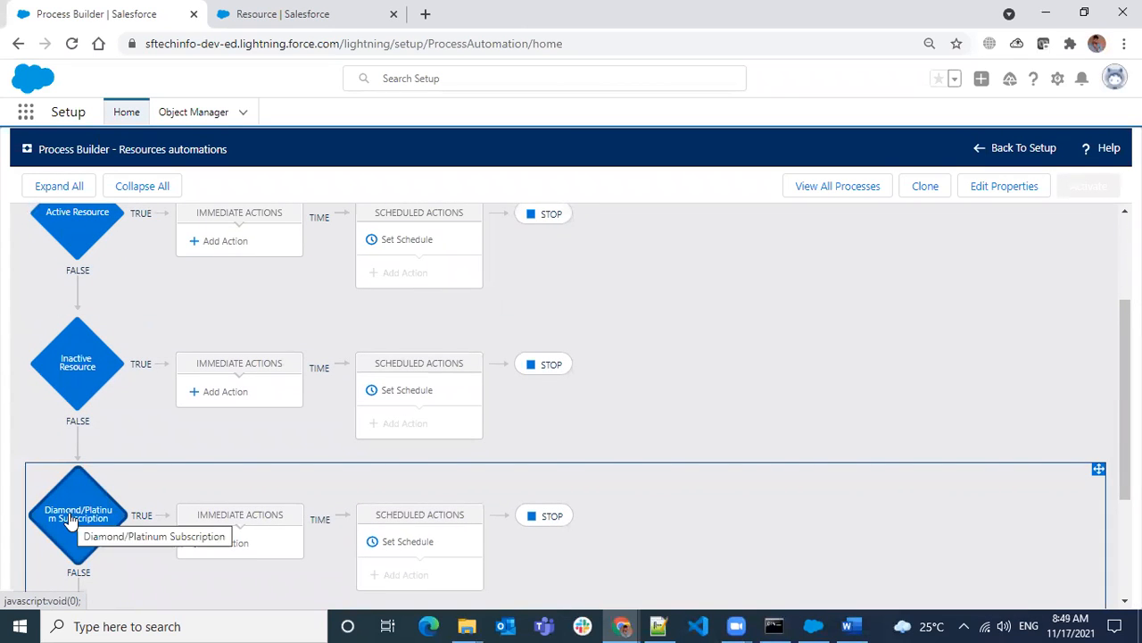
pyautogui.scroll(2, 99, 509)
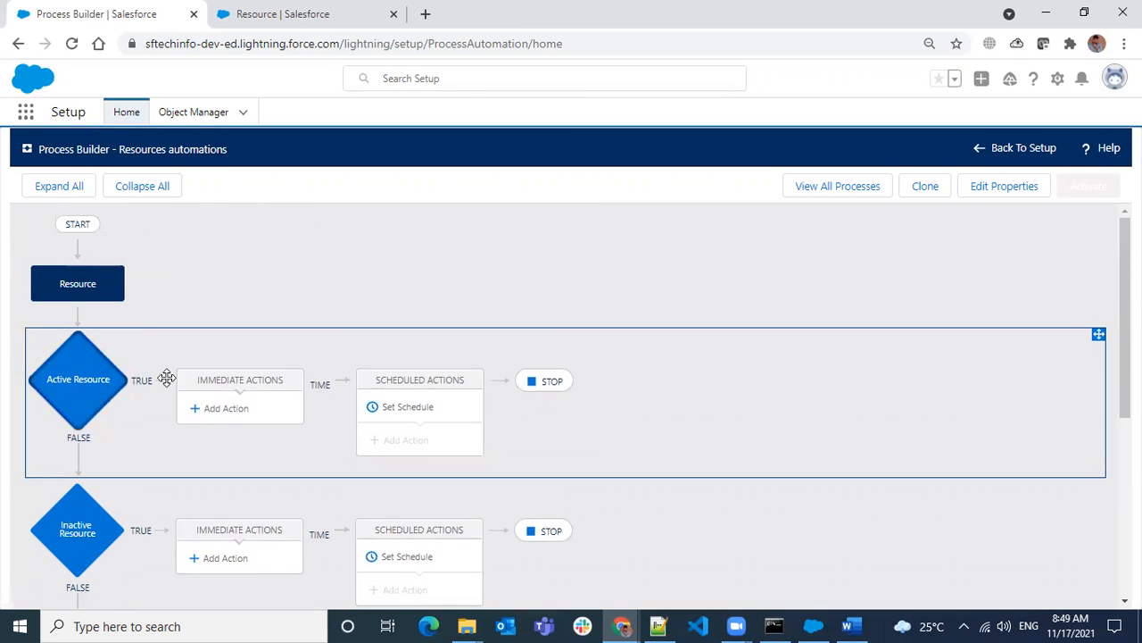
pyautogui.scroll(-3, 232, 420)
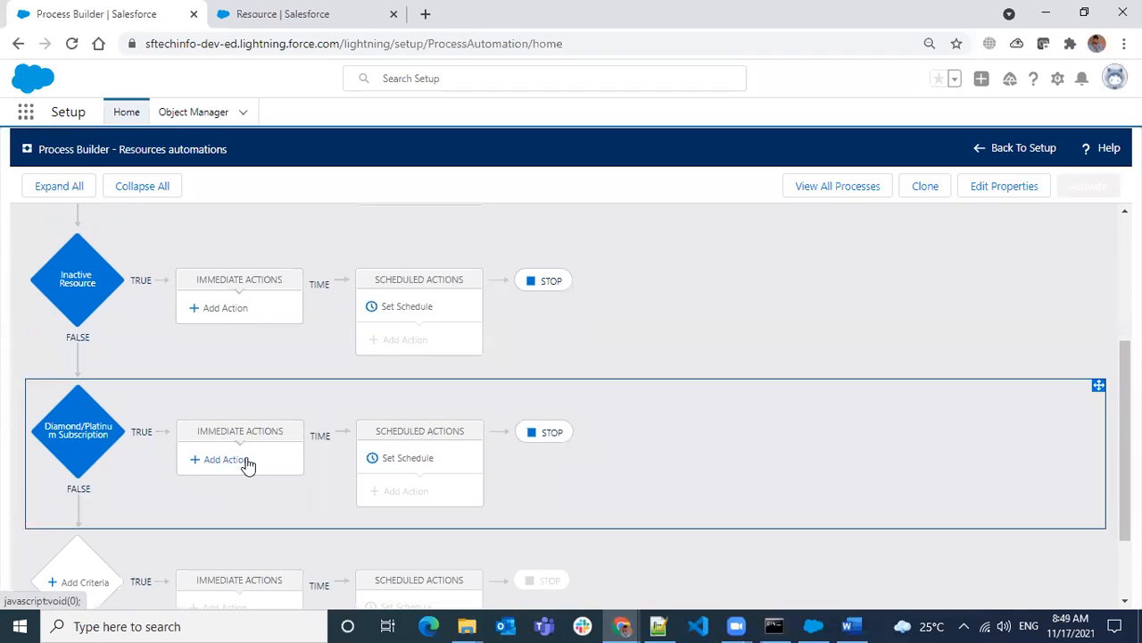
# Make the process evaluate the next criteria after the Active Resource actions run, and save the setting
pyautogui.scroll(2, 248, 464)
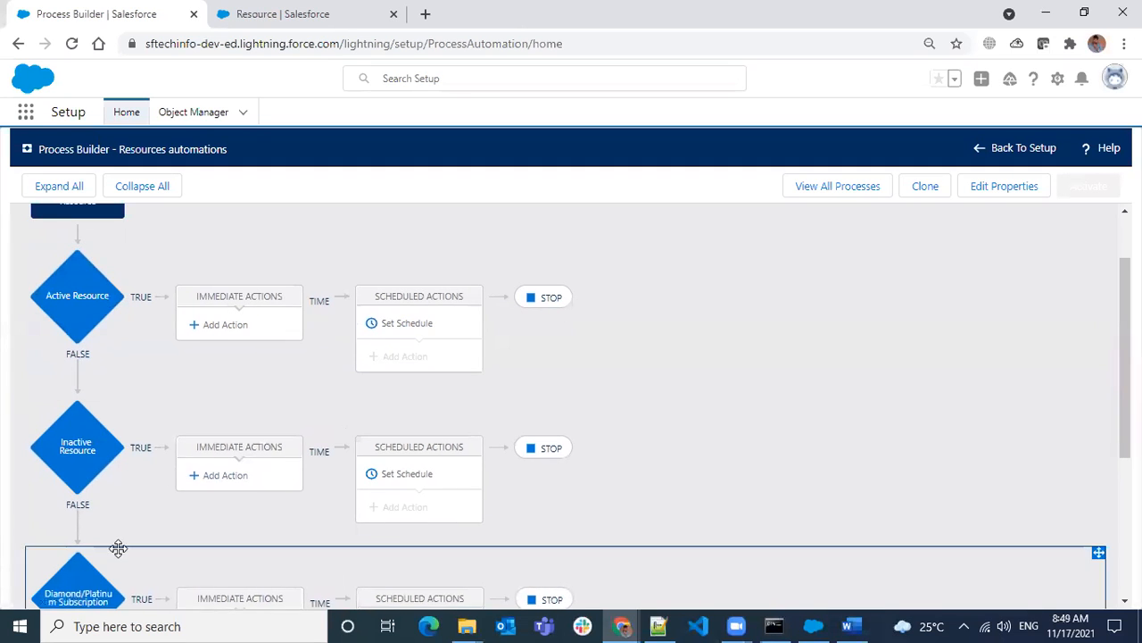
pyautogui.click(539, 299)
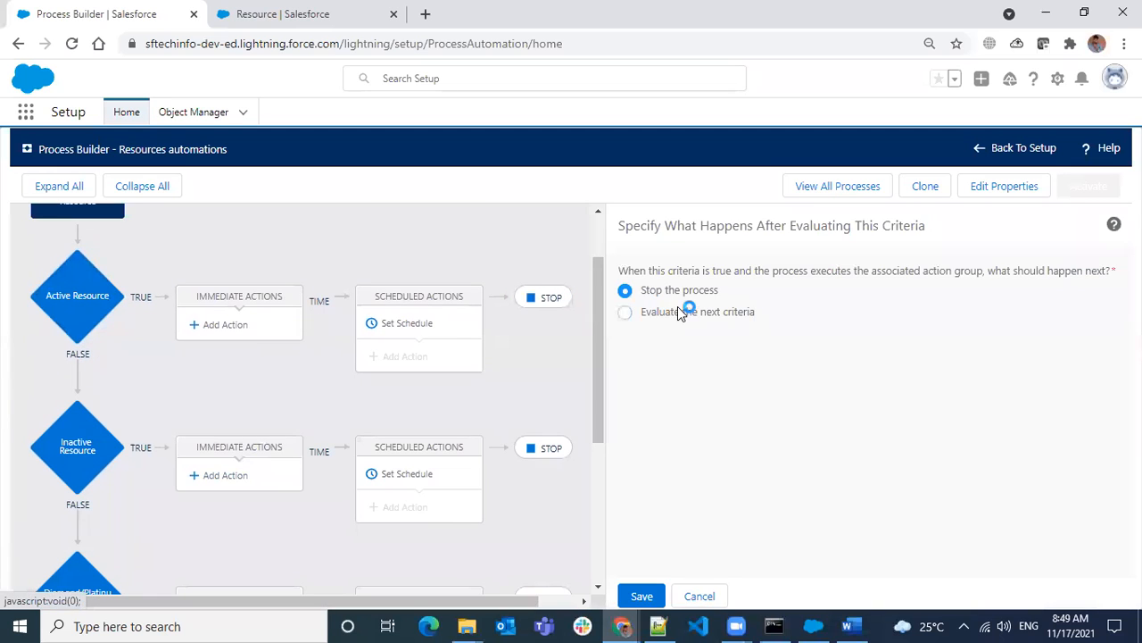
pyautogui.click(628, 316)
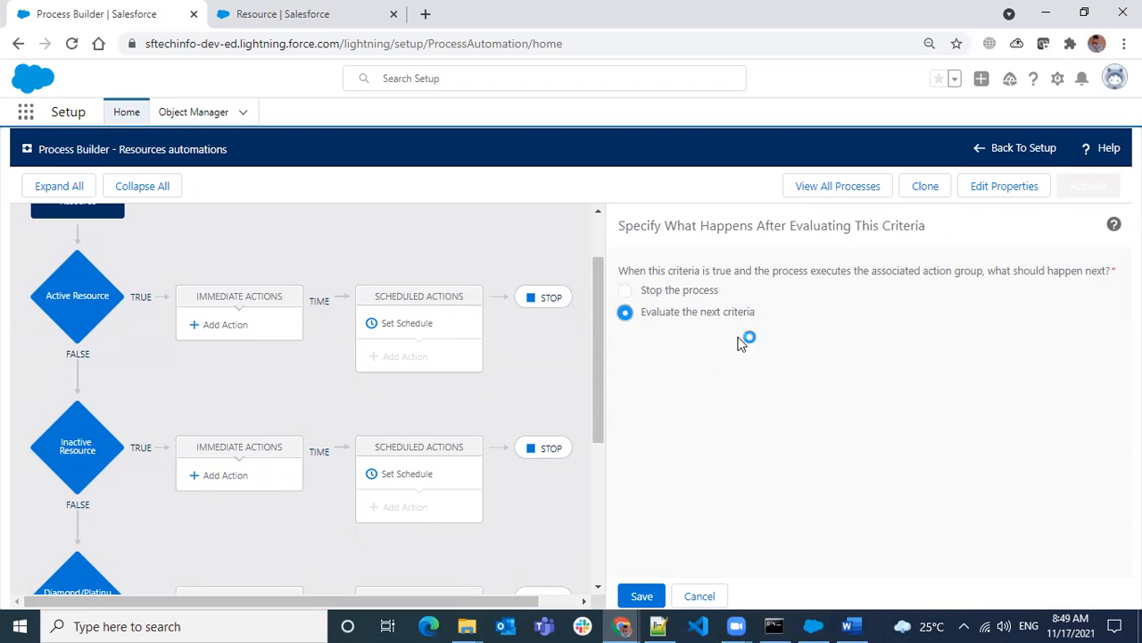
pyautogui.click(632, 598)
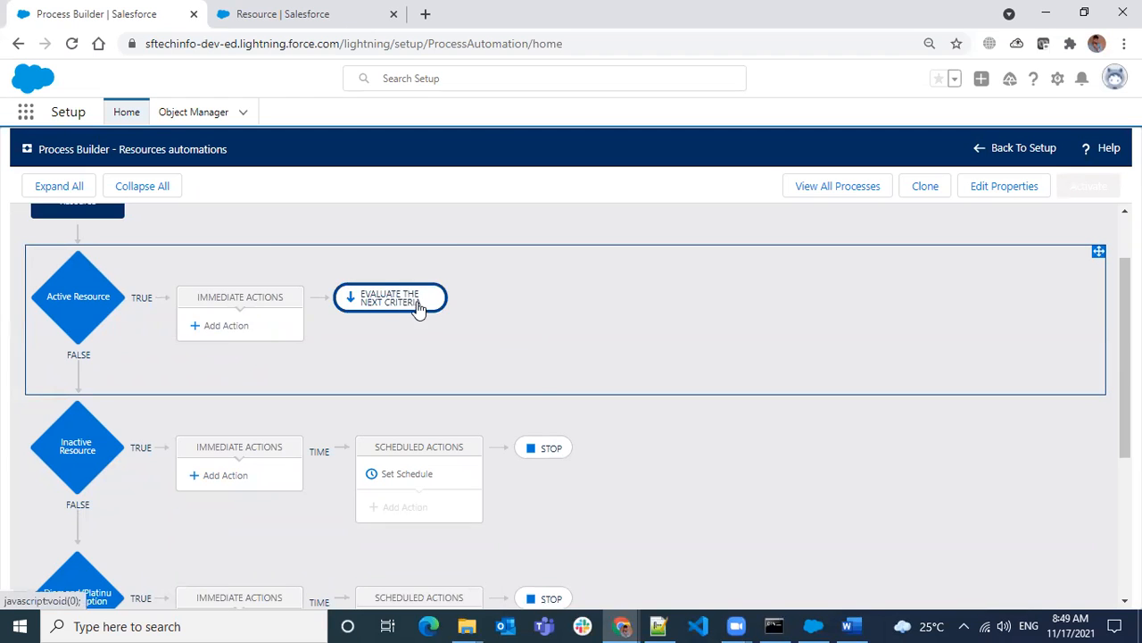
pyautogui.scroll(-2, 102, 473)
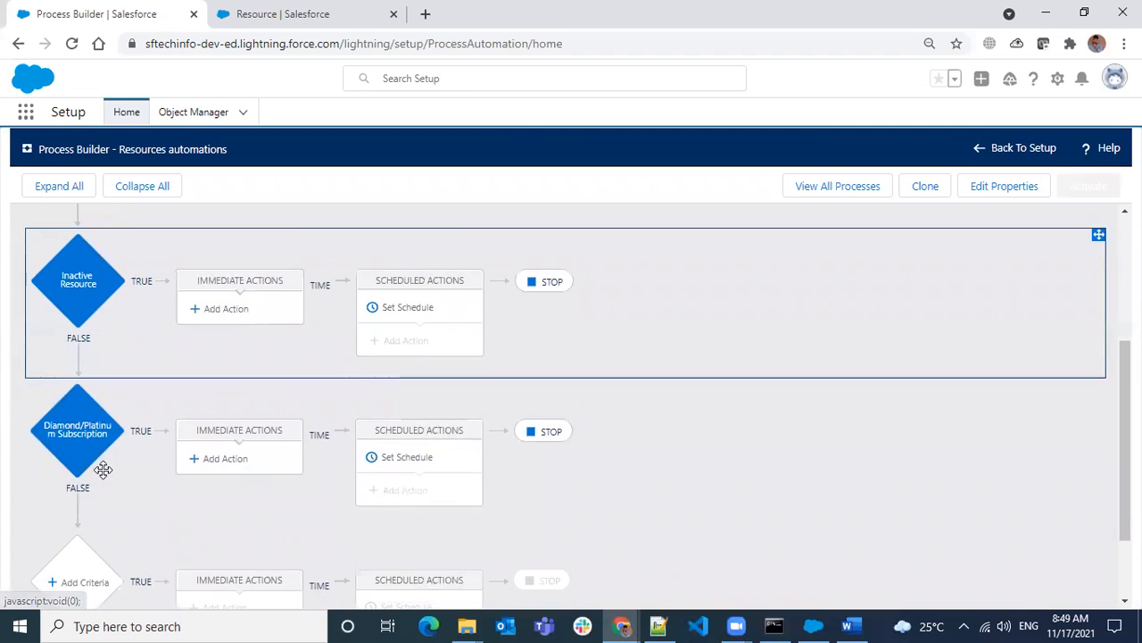
pyautogui.scroll(1, 102, 471)
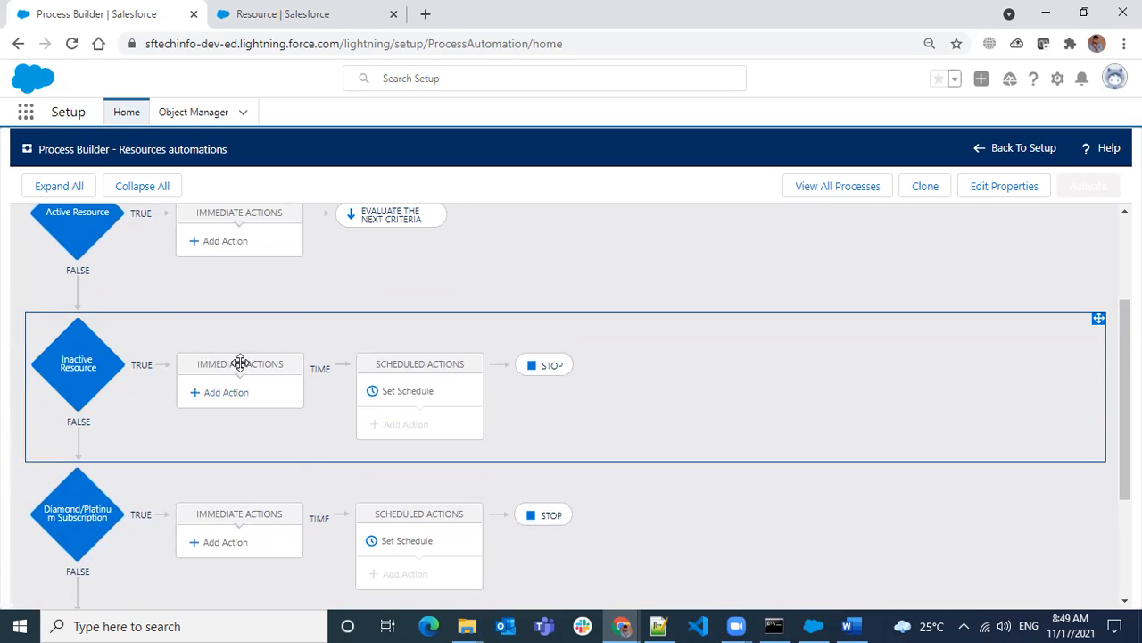
pyautogui.click(555, 375)
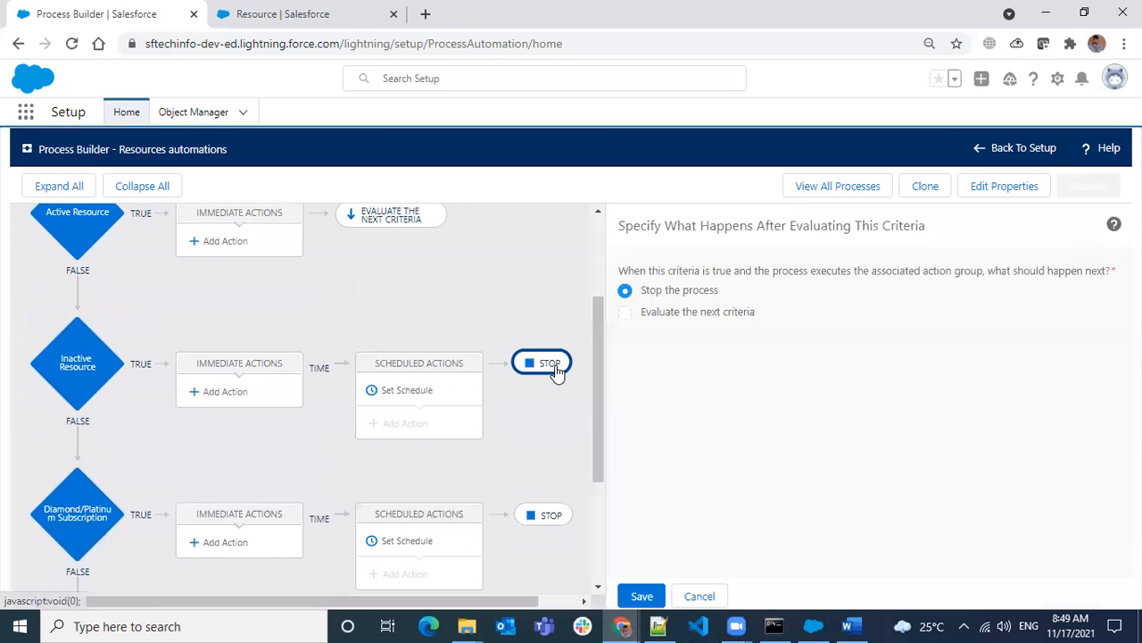
pyautogui.click(699, 596)
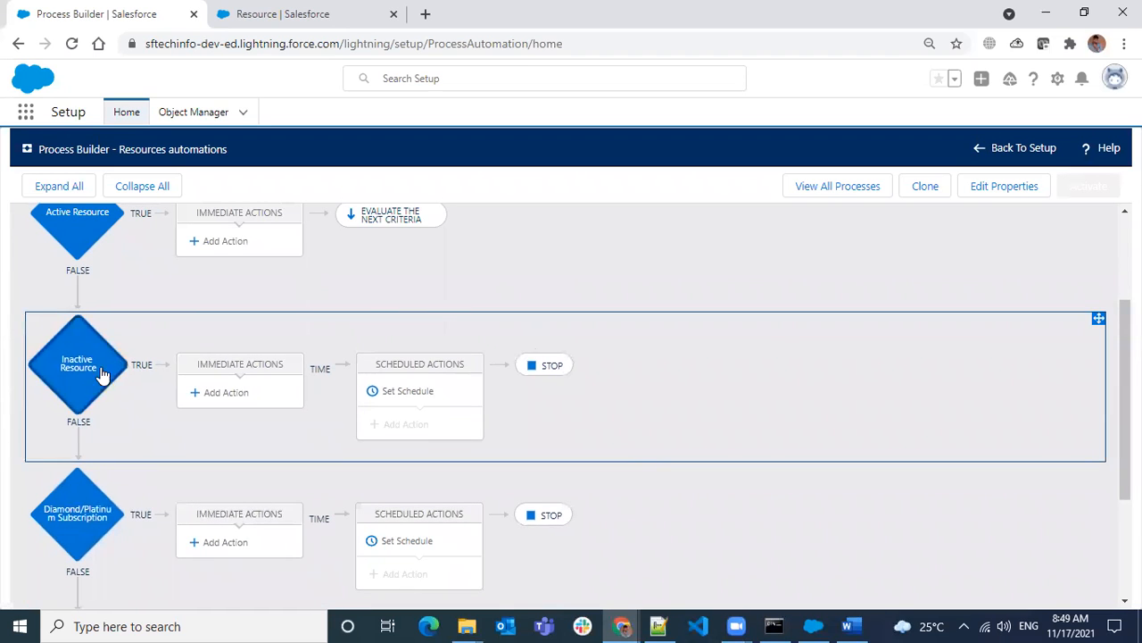
# Make the process evaluate the next criteria after the Inactive Resource actions run, and save the setting
pyautogui.scroll(2, 128, 286)
pyautogui.scroll(-2, 71, 397)
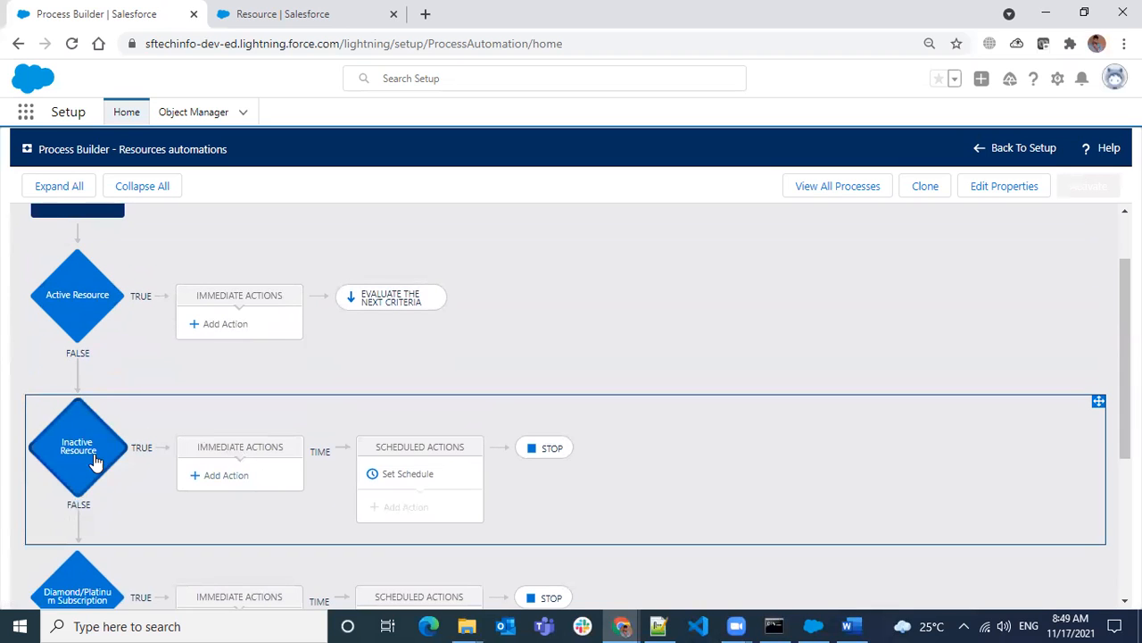
pyautogui.scroll(-2, 169, 433)
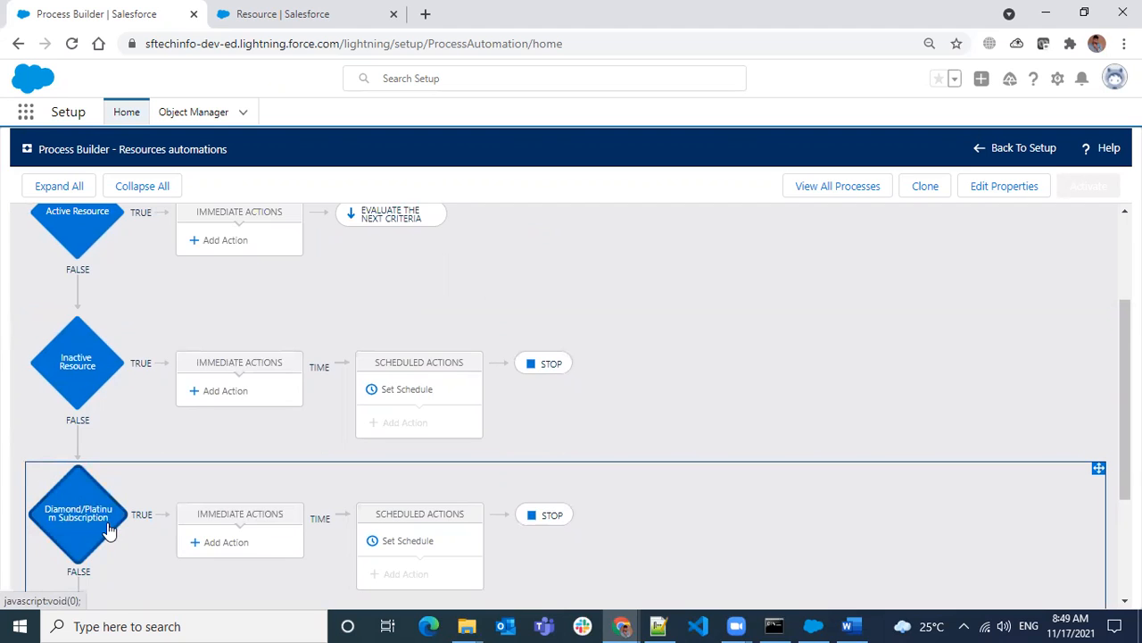
pyautogui.scroll(4, 194, 435)
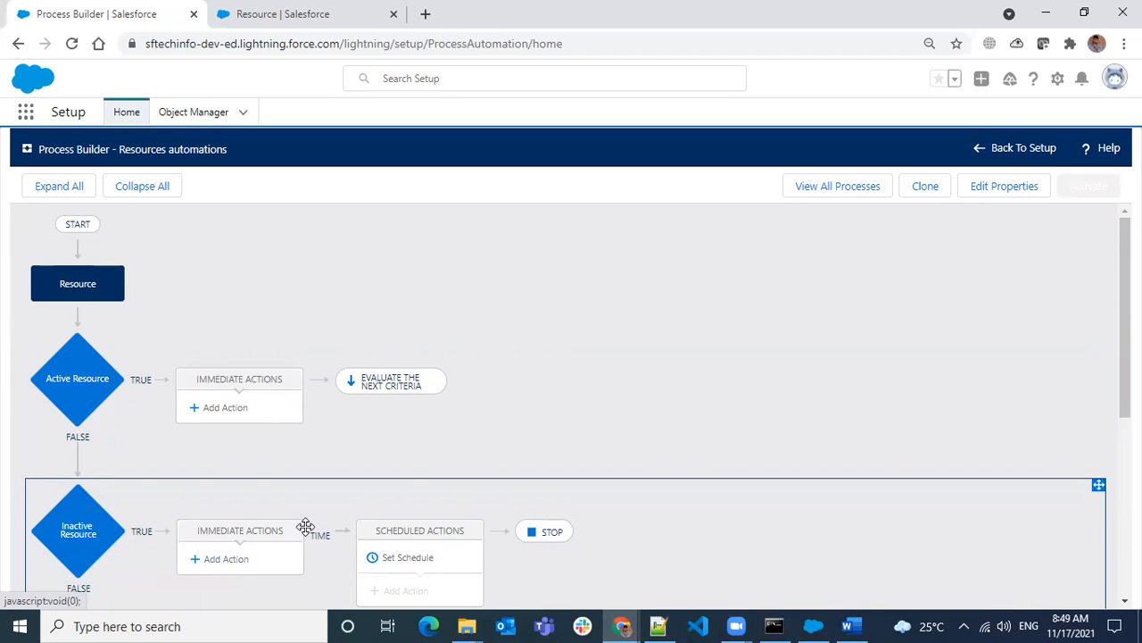
pyautogui.scroll(-2, 306, 526)
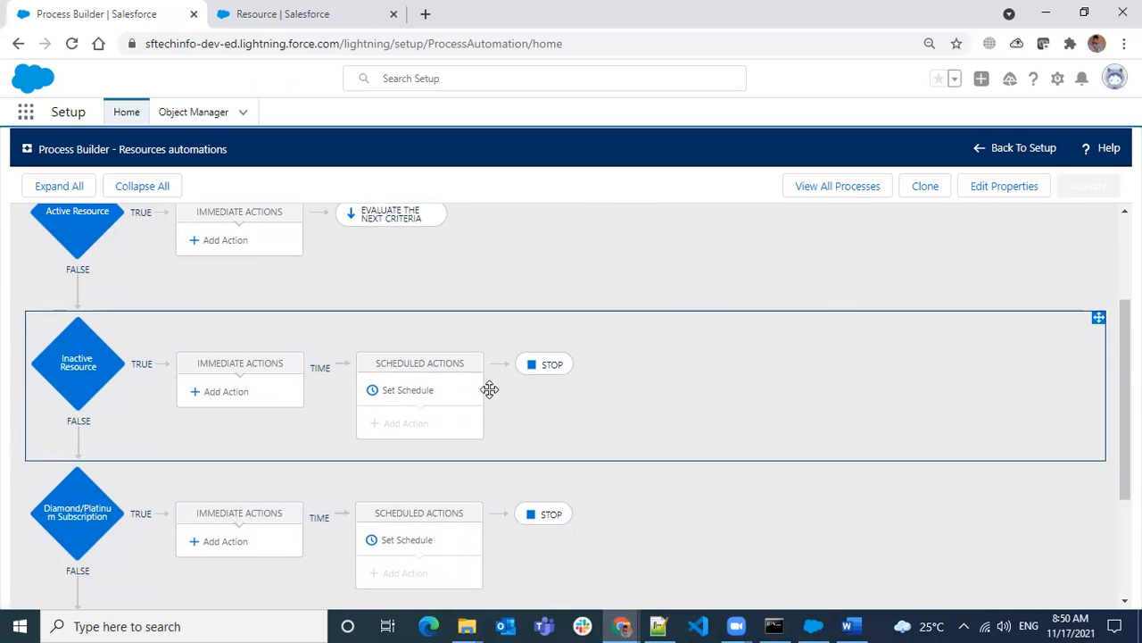
pyautogui.click(550, 364)
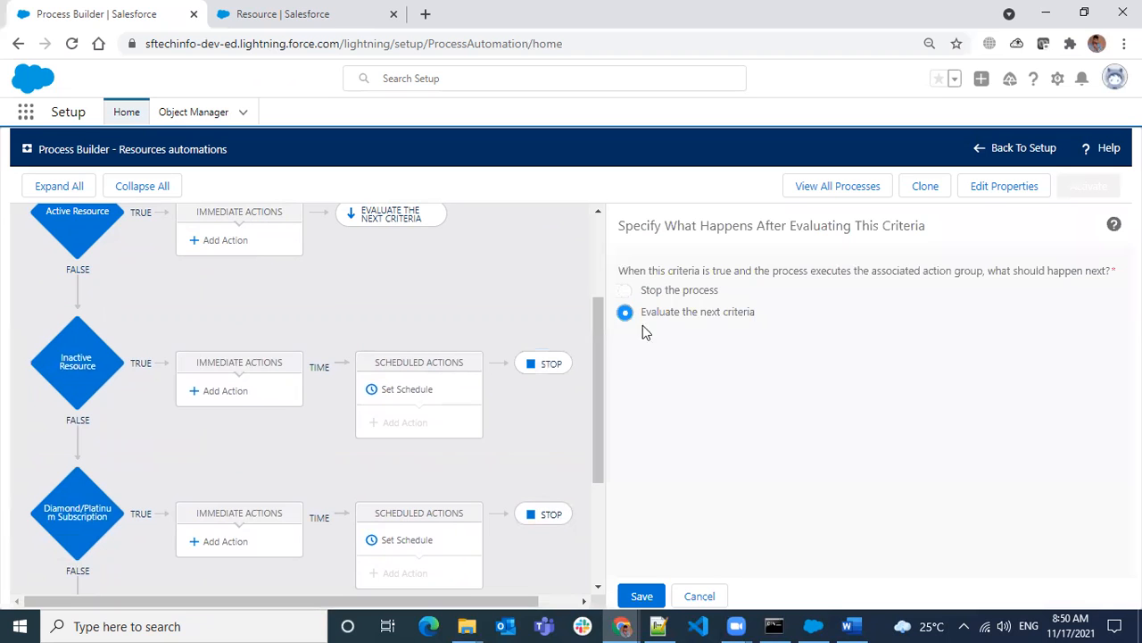
pyautogui.click(644, 596)
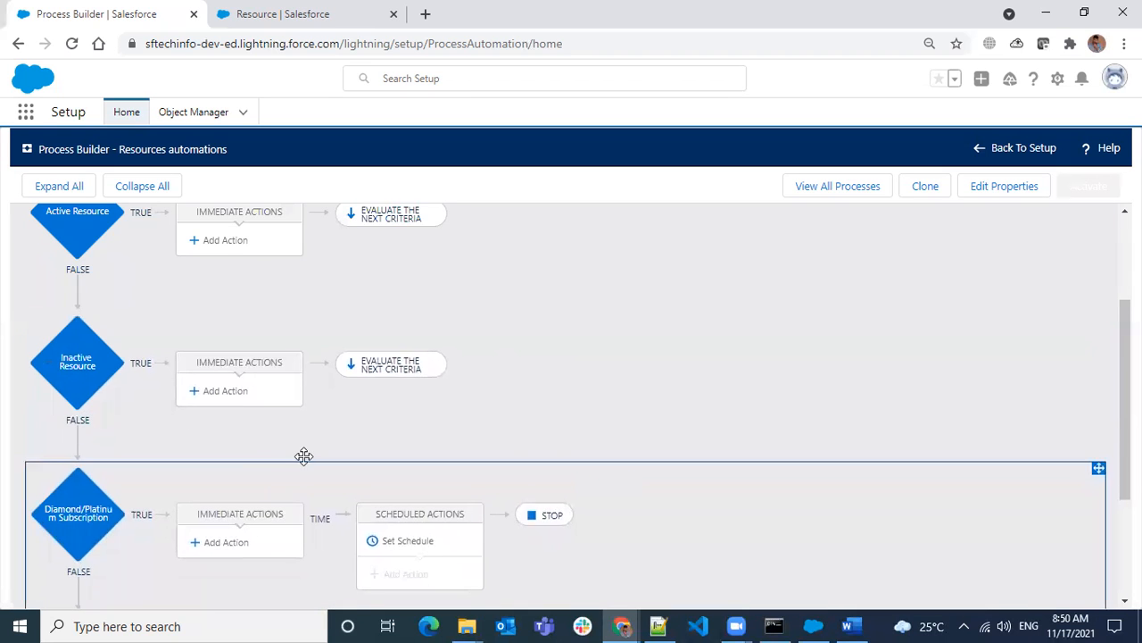
# Start a new immediate action for the Active Resource criteria and examine the available action types
pyautogui.scroll(2, 303, 456)
pyautogui.scroll(-3, 333, 439)
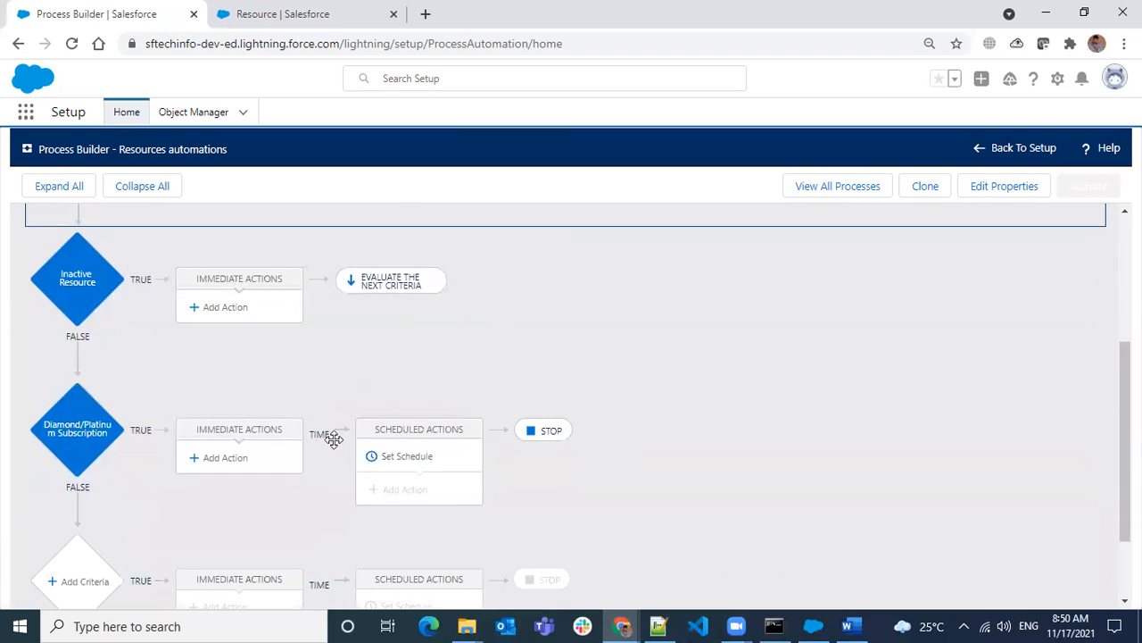
pyautogui.scroll(3, 312, 331)
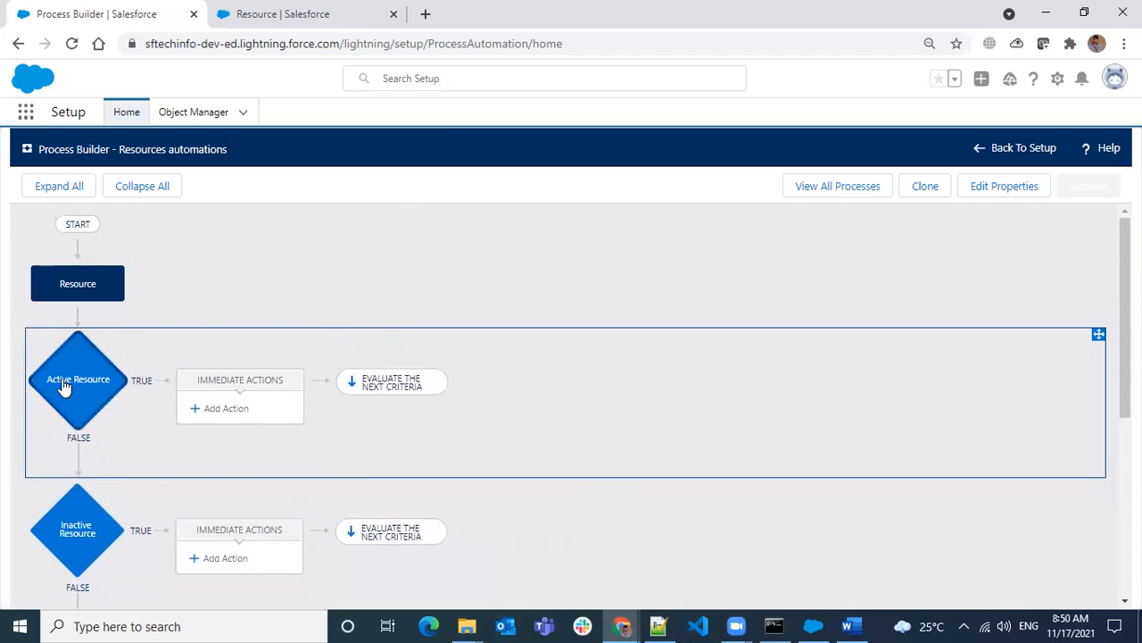
pyautogui.scroll(-5, 260, 484)
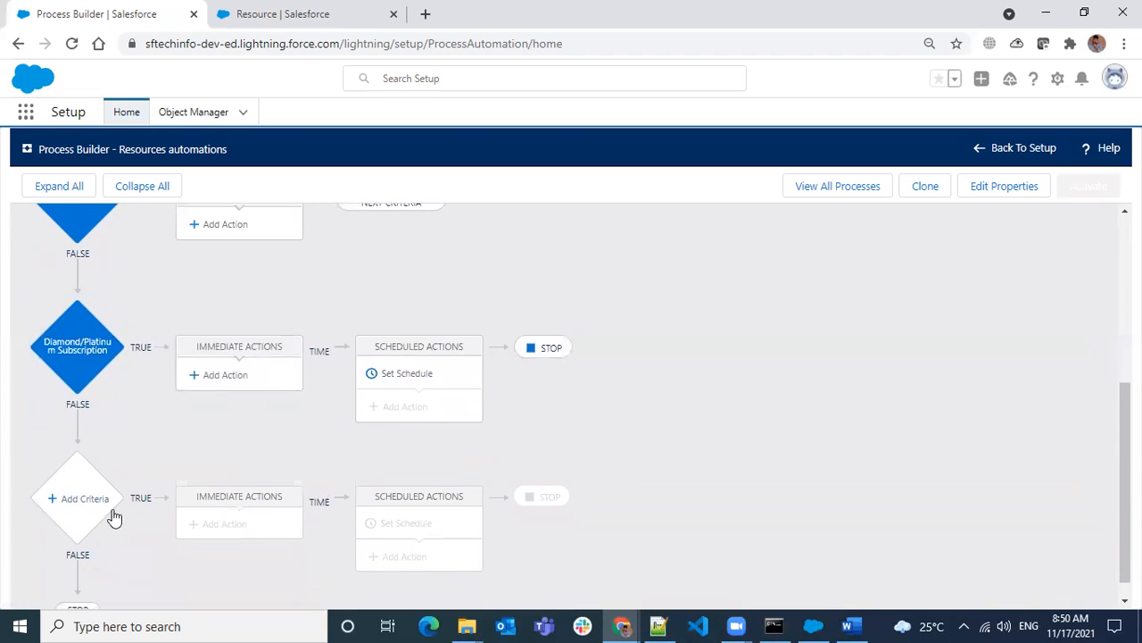
pyautogui.scroll(3, 281, 493)
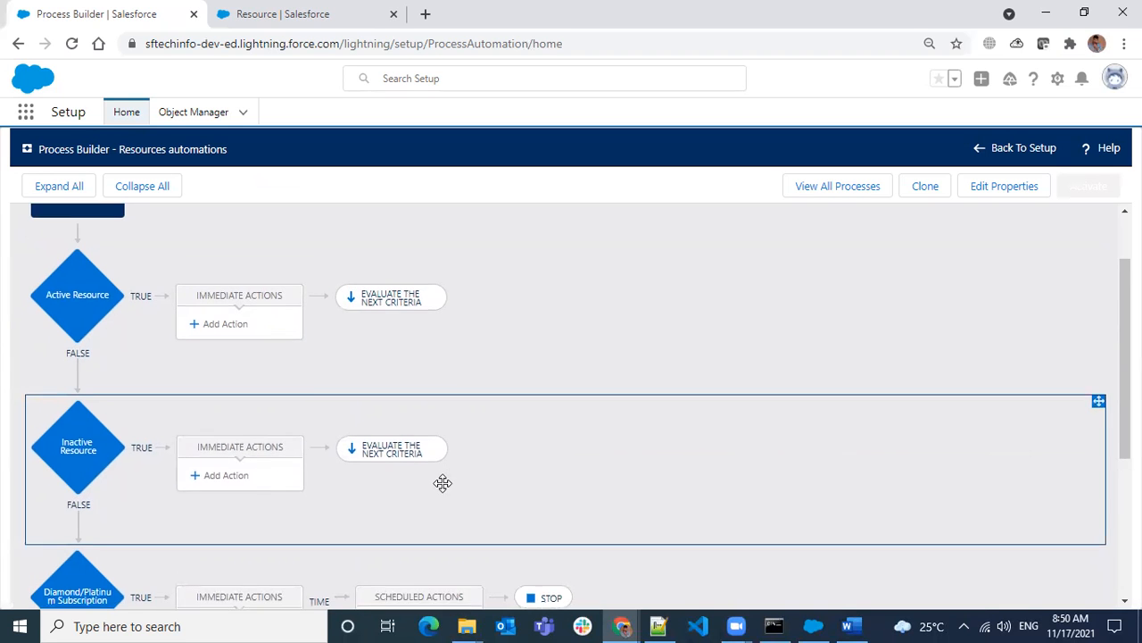
pyautogui.scroll(-2, 441, 482)
pyautogui.scroll(3, 442, 484)
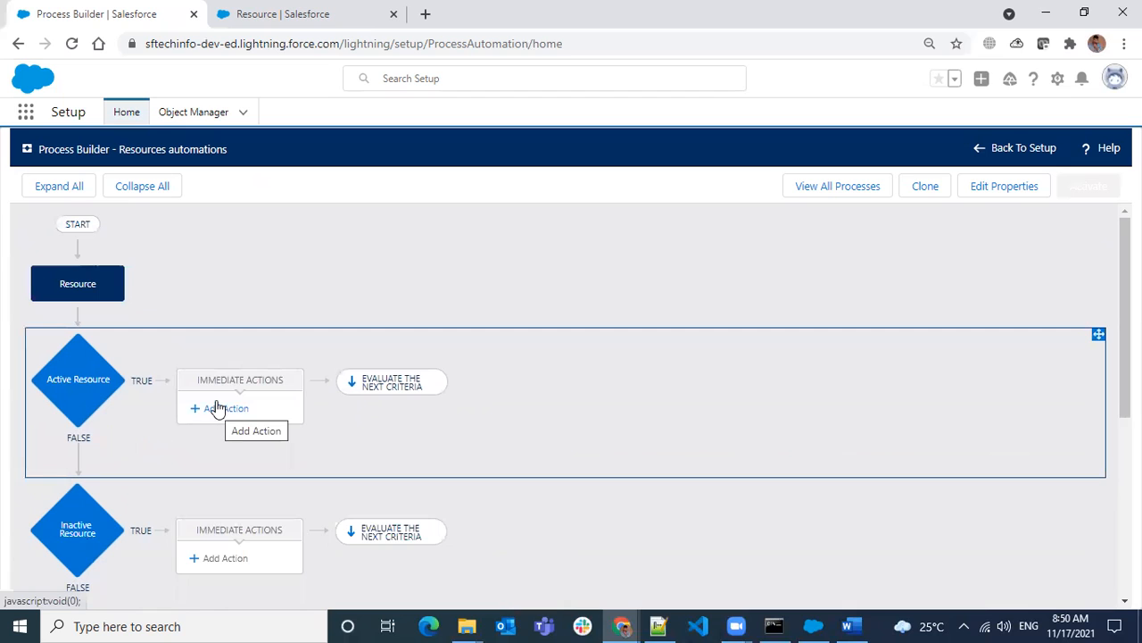
pyautogui.click(215, 408)
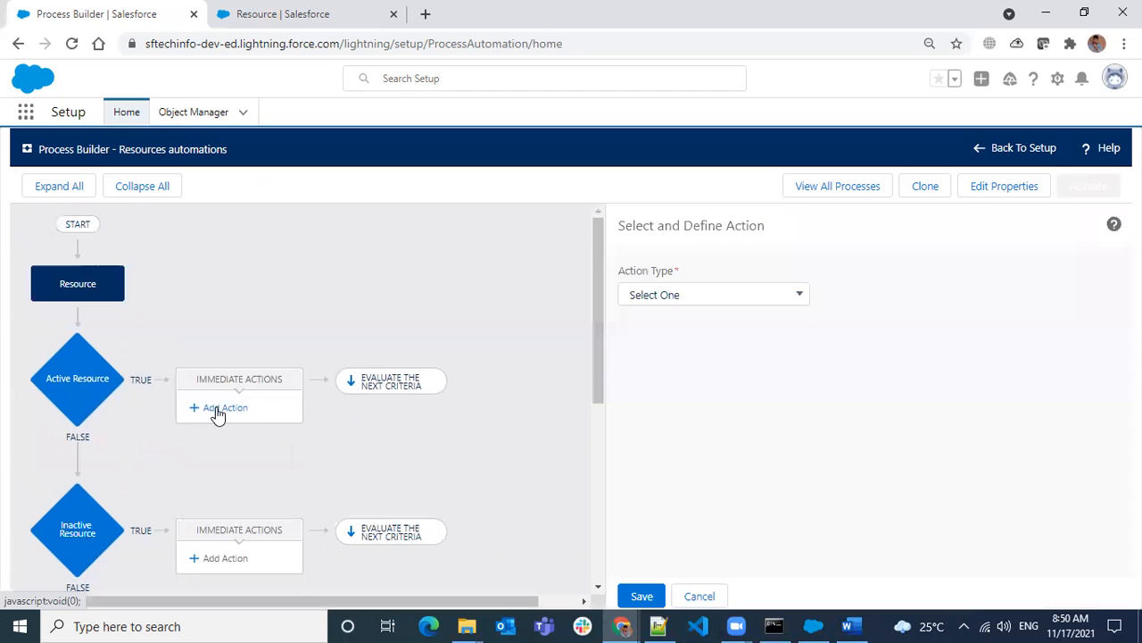
pyautogui.click(740, 297)
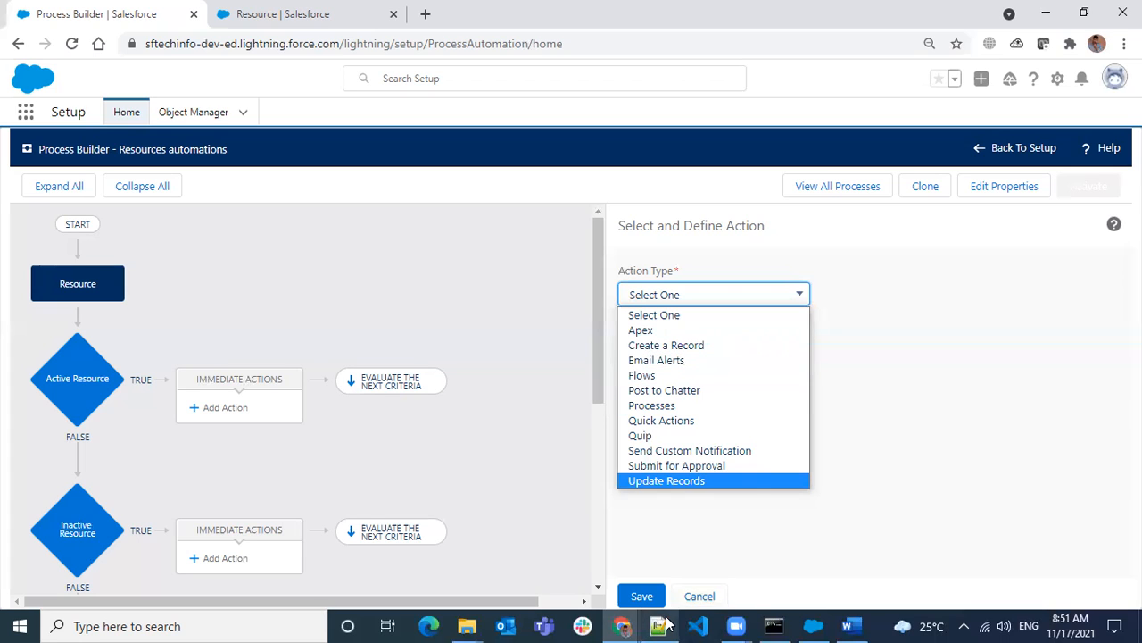
pyautogui.moveTo(666, 625)
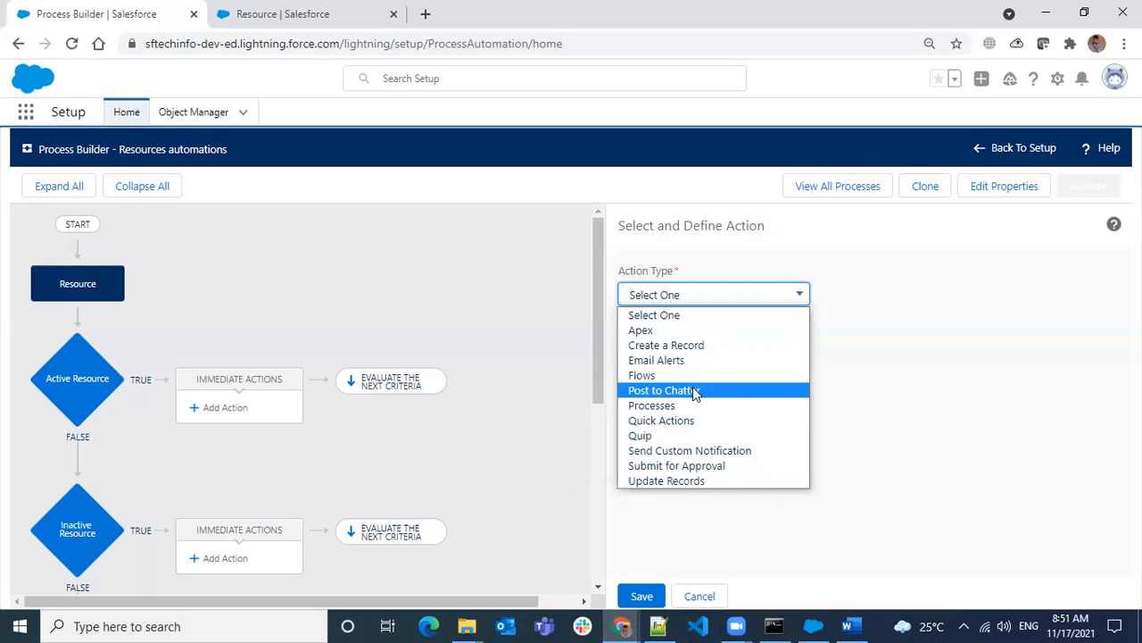
# Find Chatter through the app search in the Resource browser tab and open its page
pyautogui.hotkey('ctrl', 'Tab')
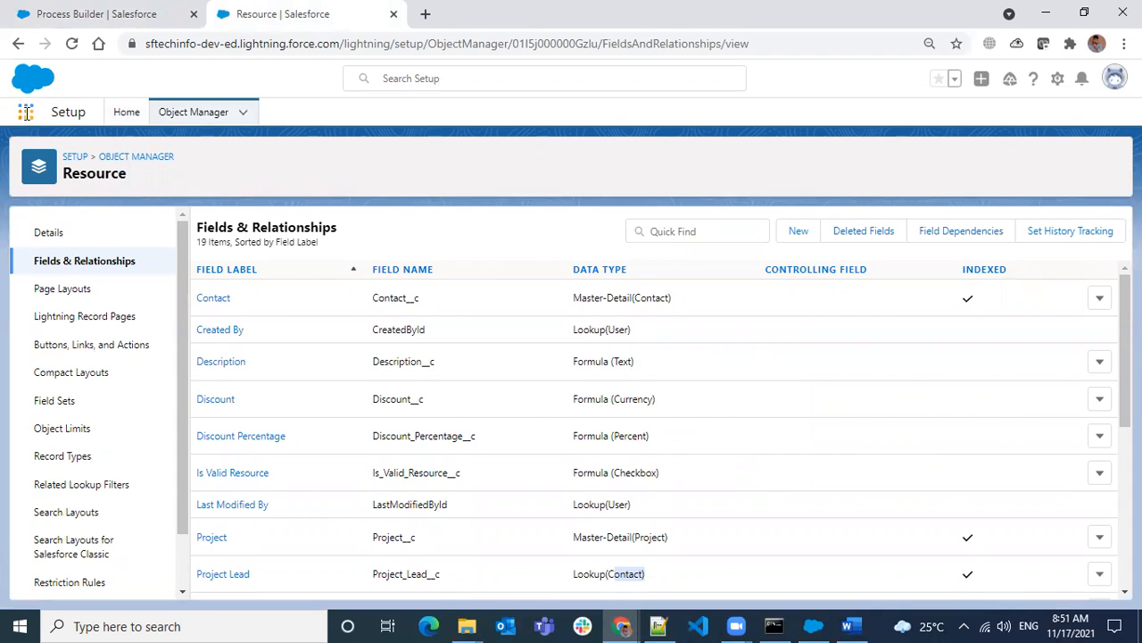
pyautogui.click(25, 116)
pyautogui.write('Chatter')
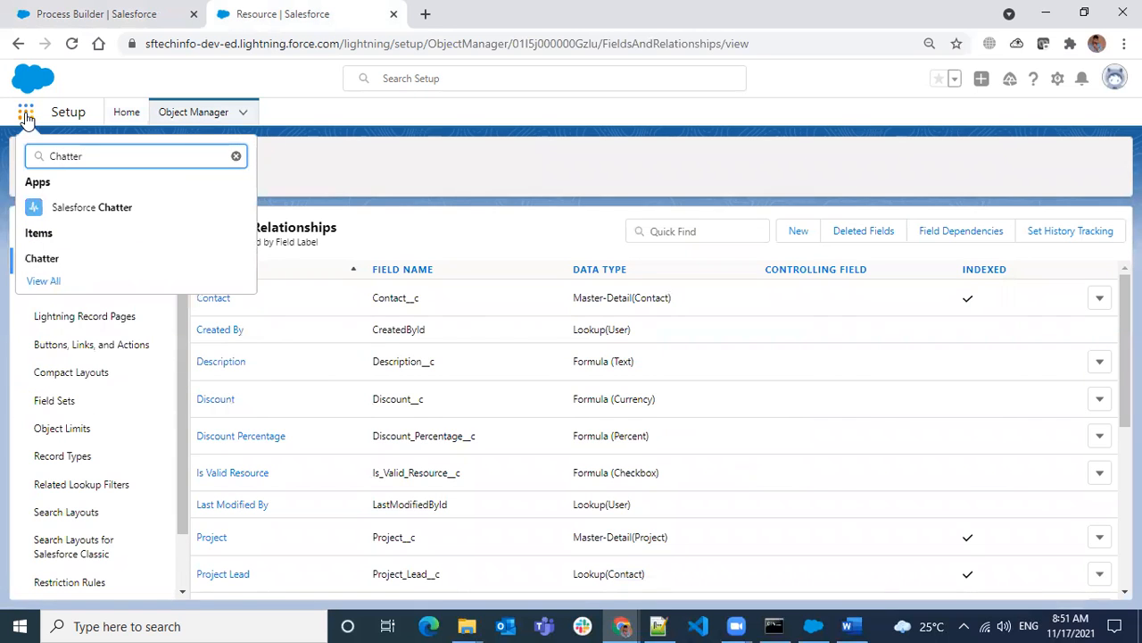
pyautogui.click(67, 262)
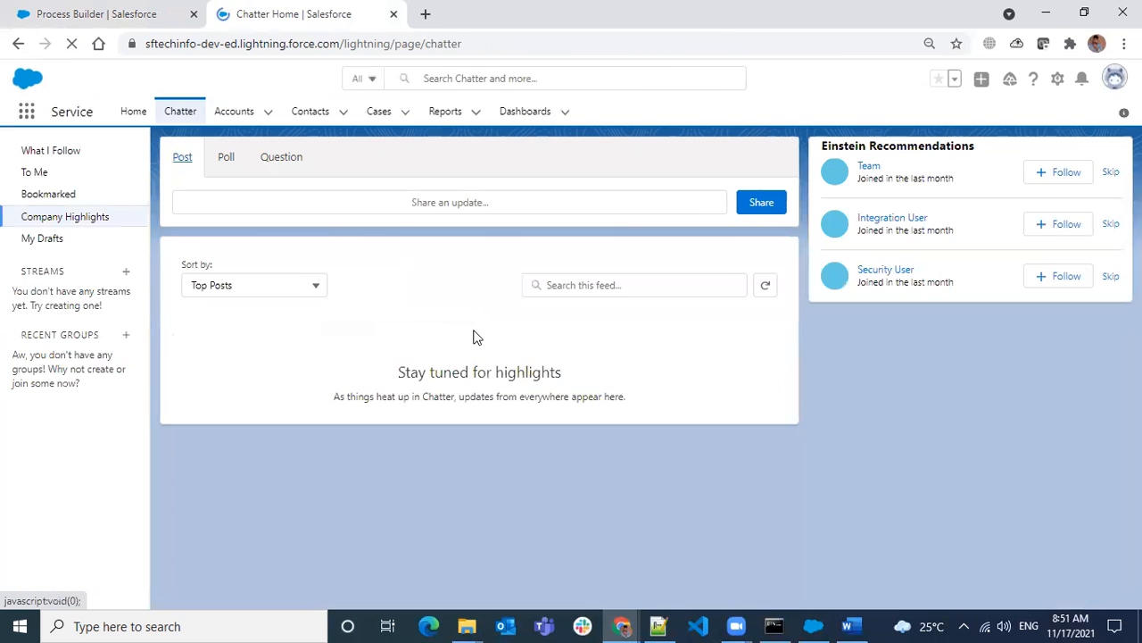
# Share a Chatter post that mentions Team and reads "Hi How are You?"
pyautogui.click(429, 199)
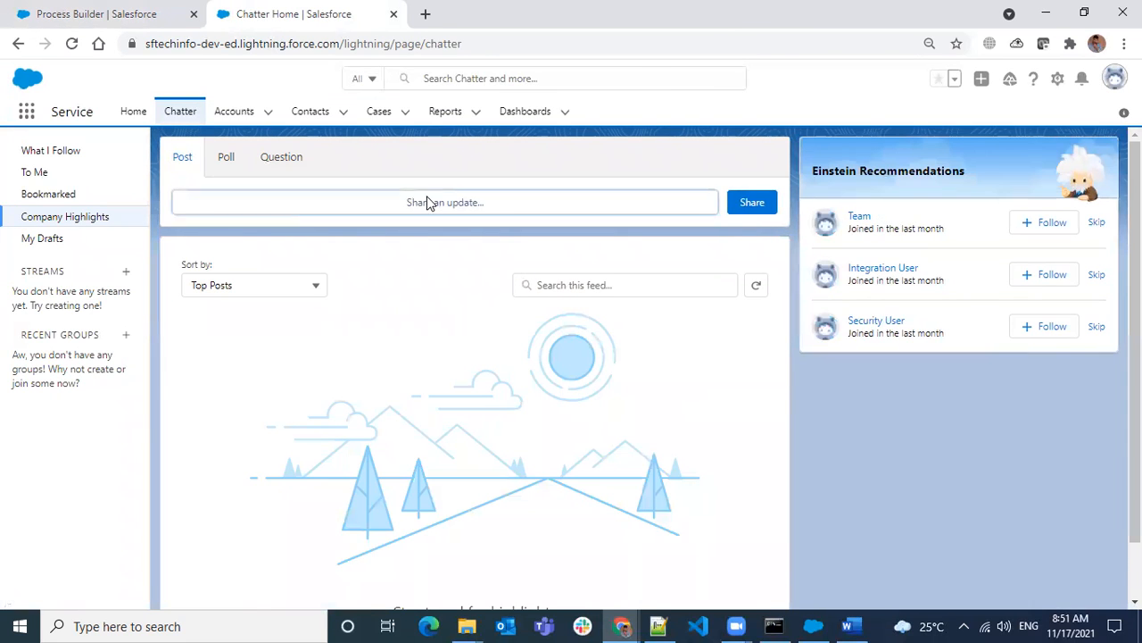
pyautogui.write('@team')
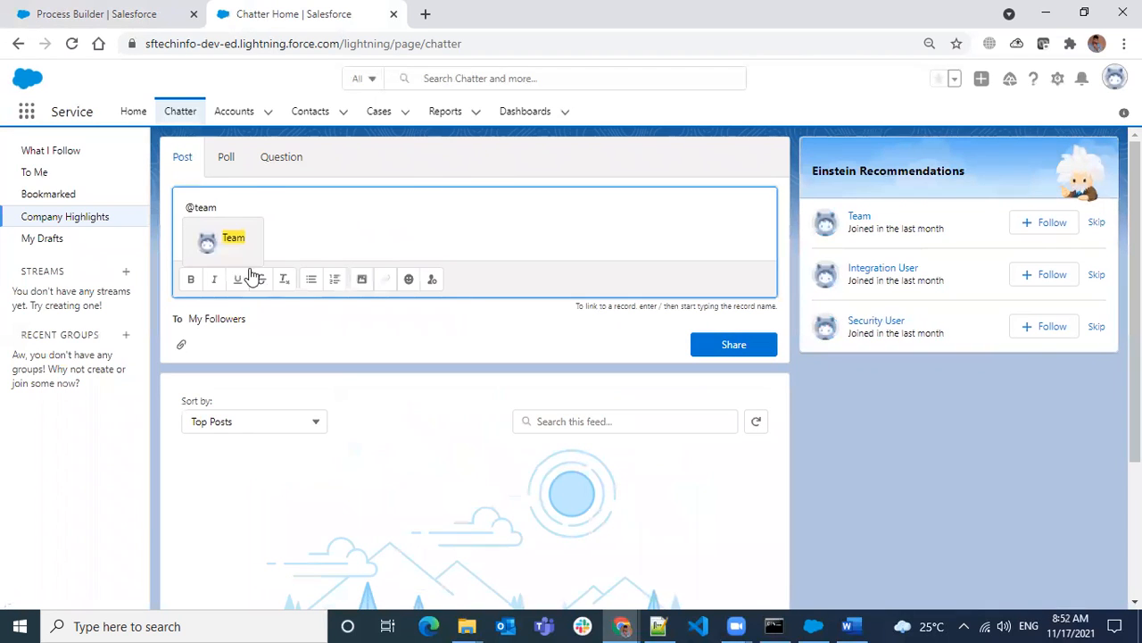
pyautogui.click(237, 242)
pyautogui.write('Hi How ar')
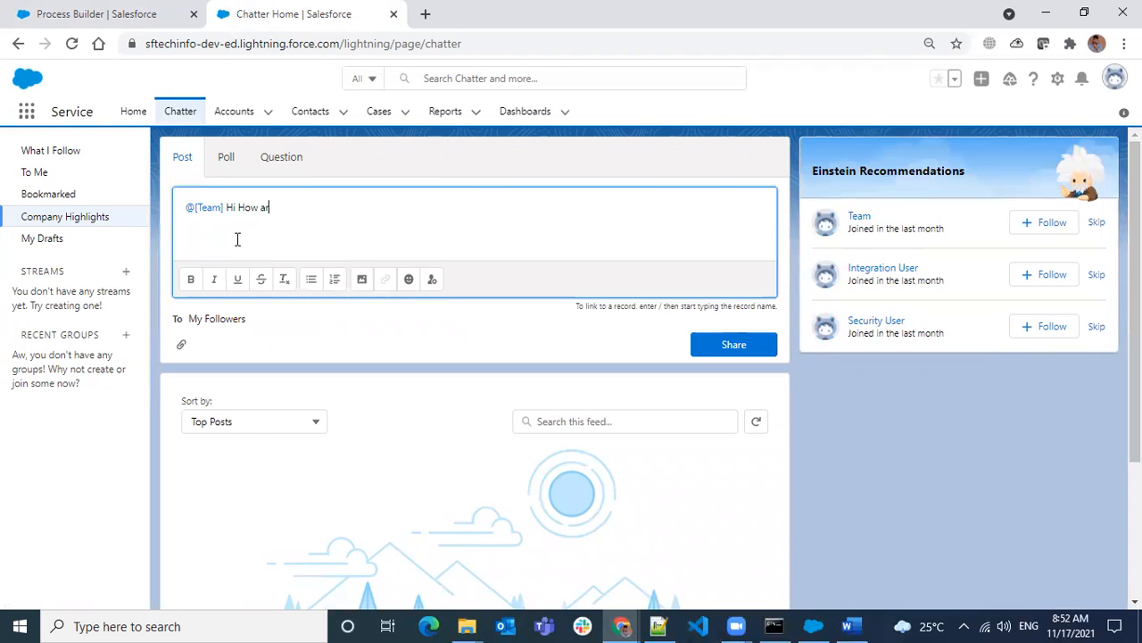
pyautogui.write('e You?')
pyautogui.click(721, 345)
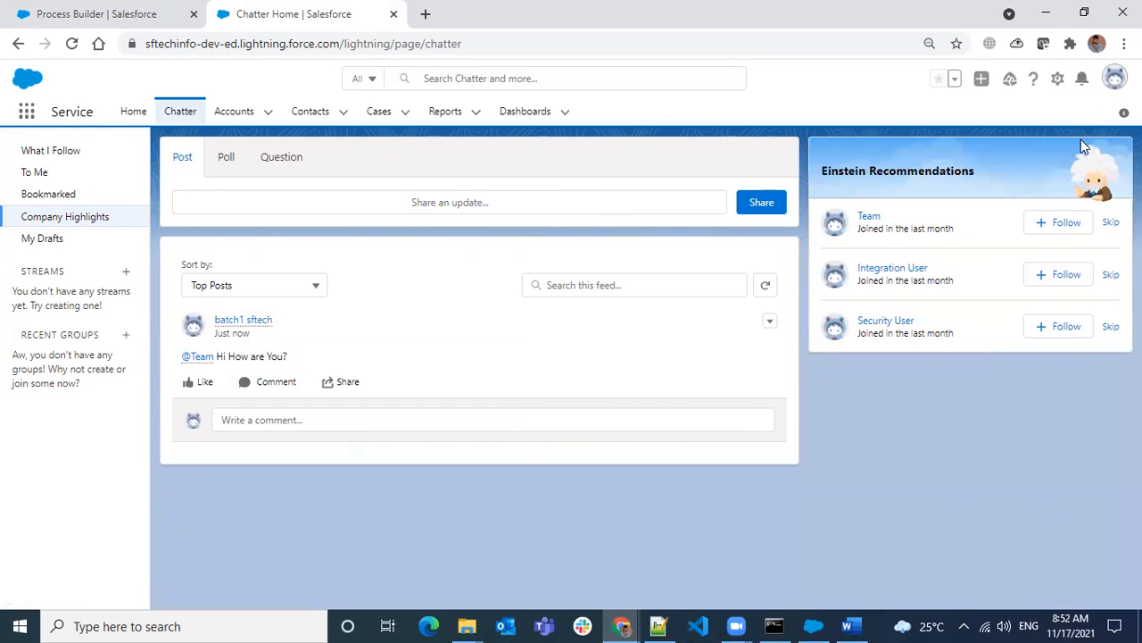
# Return to the Resources automations process and set the new Active Resource action's type to Quick Actions
pyautogui.click(85, 14)
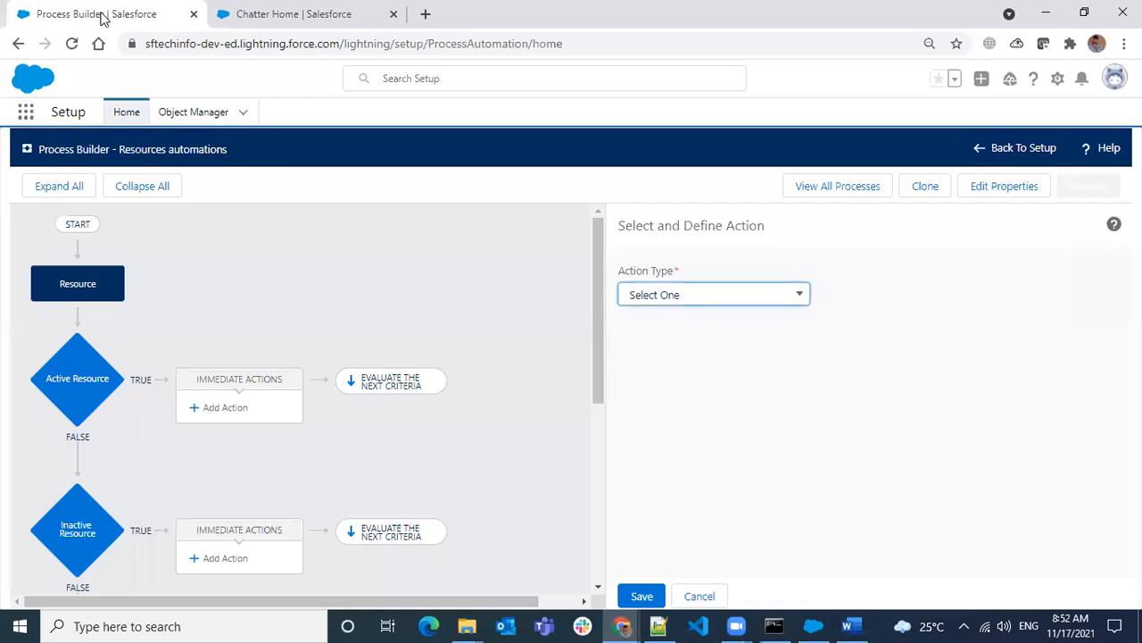
pyautogui.click(709, 295)
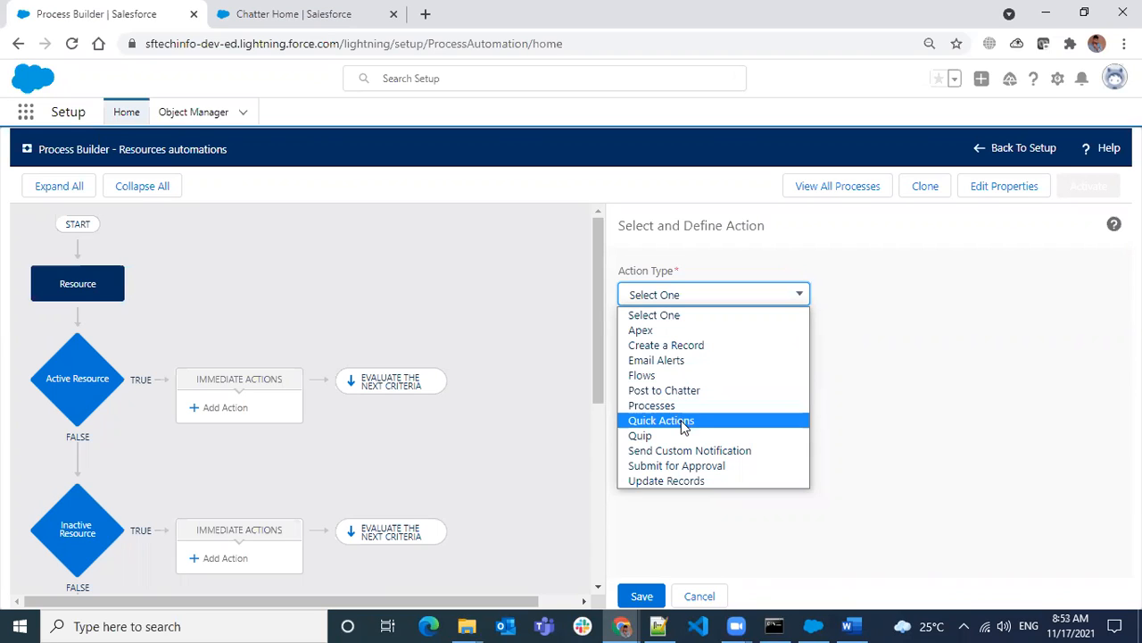
pyautogui.click(682, 420)
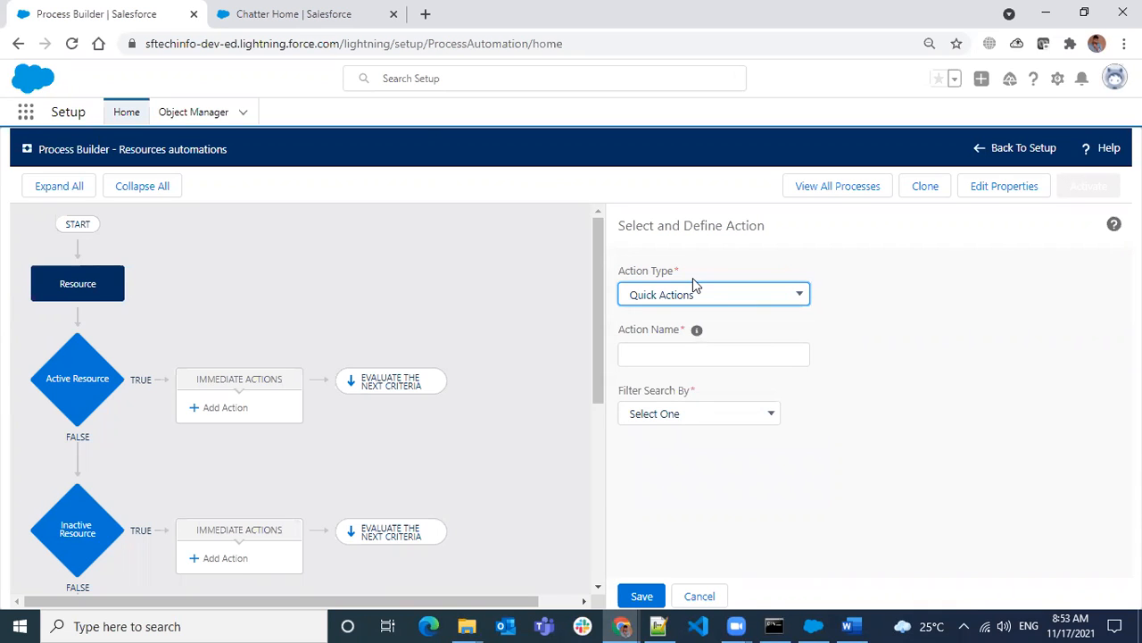
# Open Setup in a new tab and examine the Project object's buttons, links, and actions
pyautogui.click(299, 15)
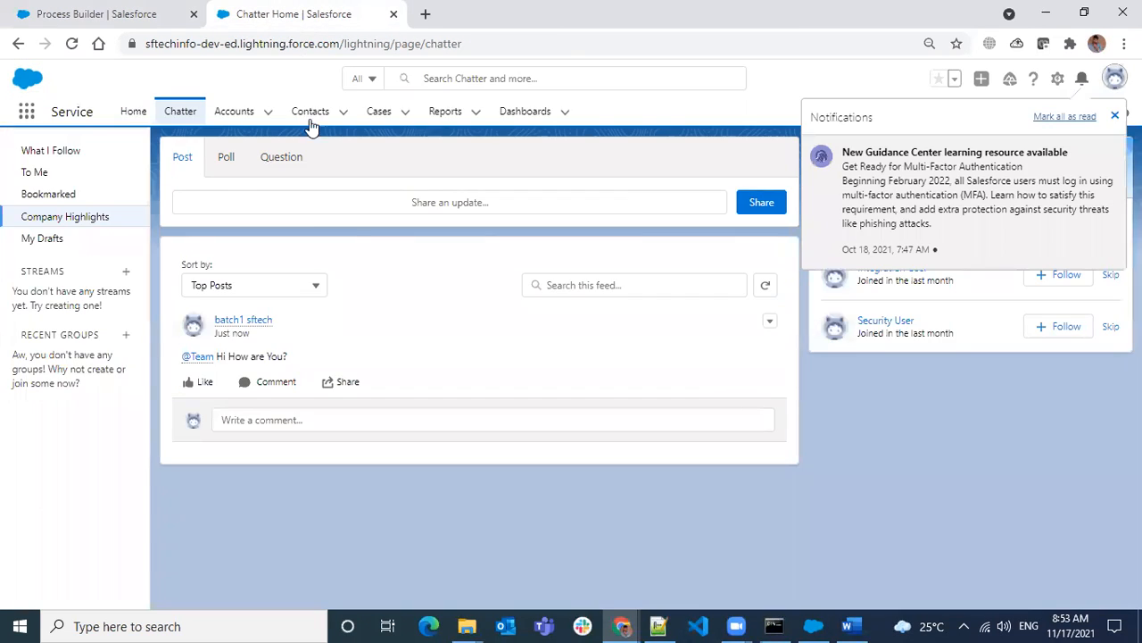
pyautogui.click(1058, 82)
pyautogui.click(1015, 134)
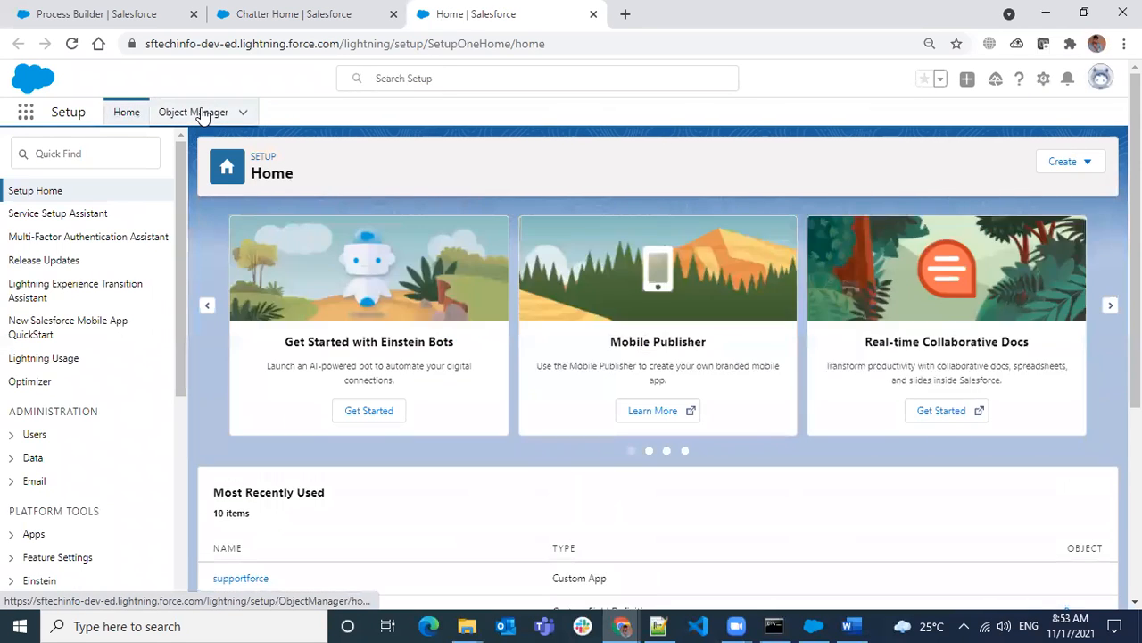
pyautogui.click(202, 114)
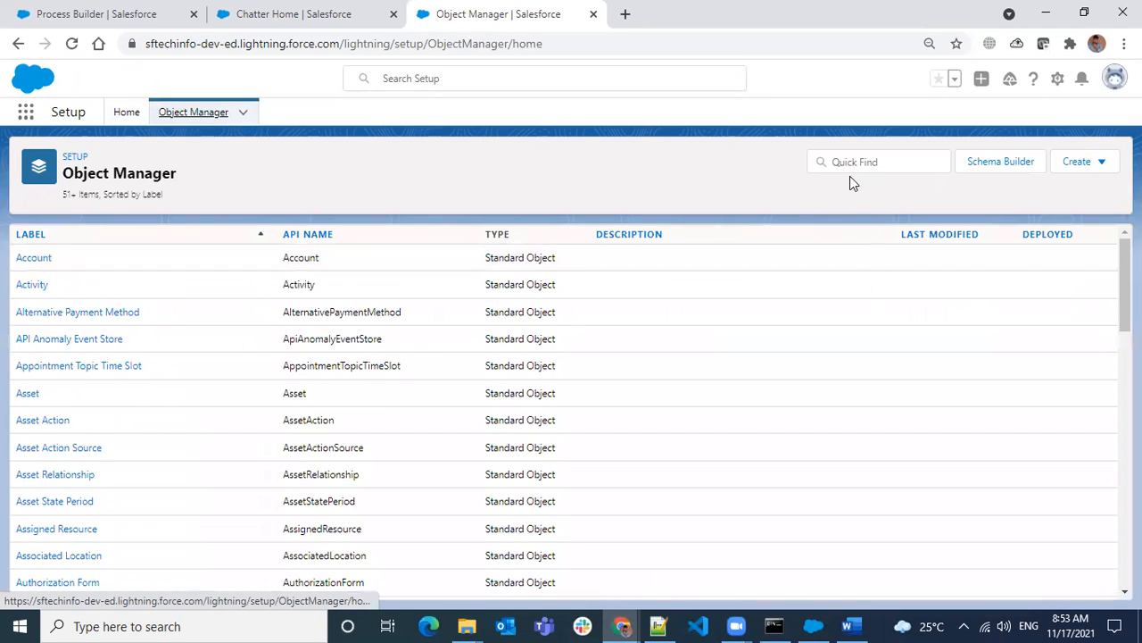
pyautogui.click(851, 164)
pyautogui.write('pr')
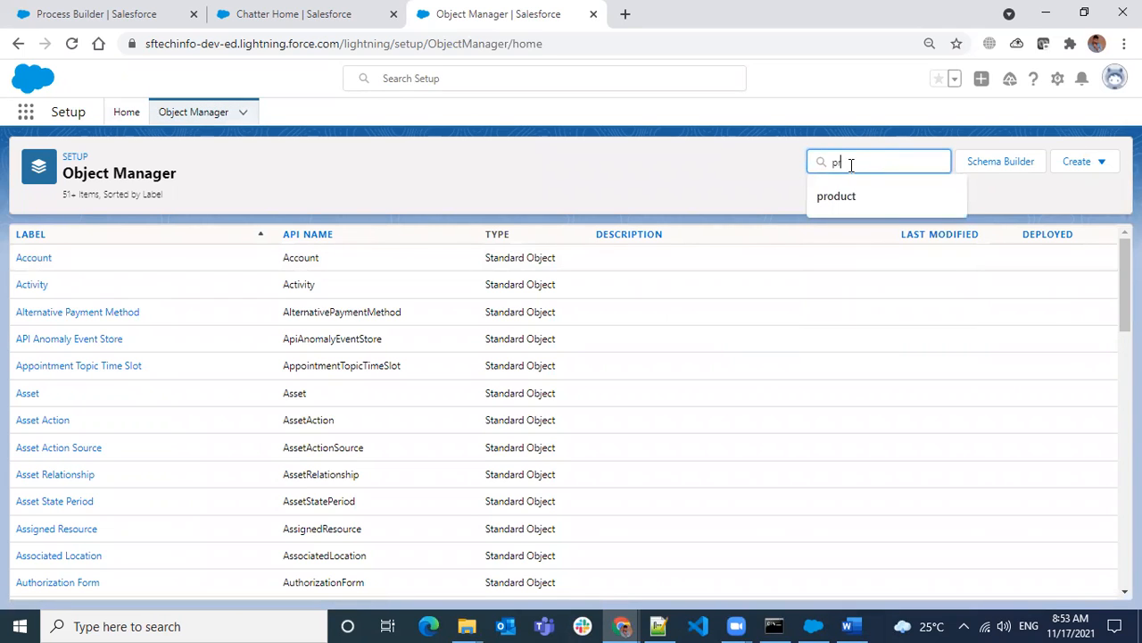
pyautogui.write('oject')
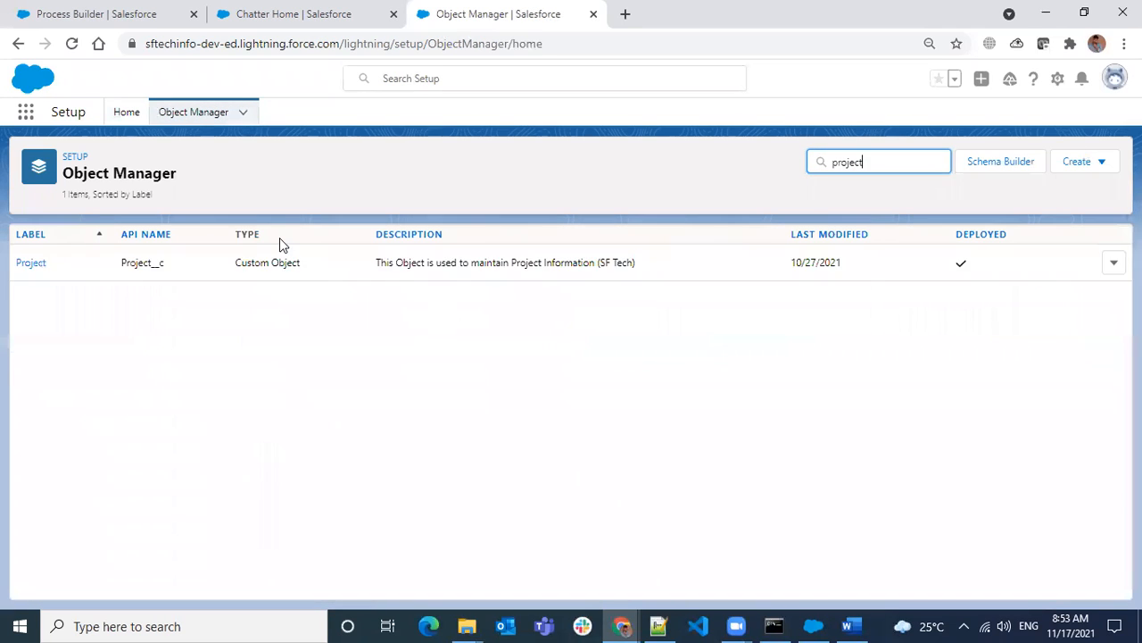
pyautogui.click(29, 264)
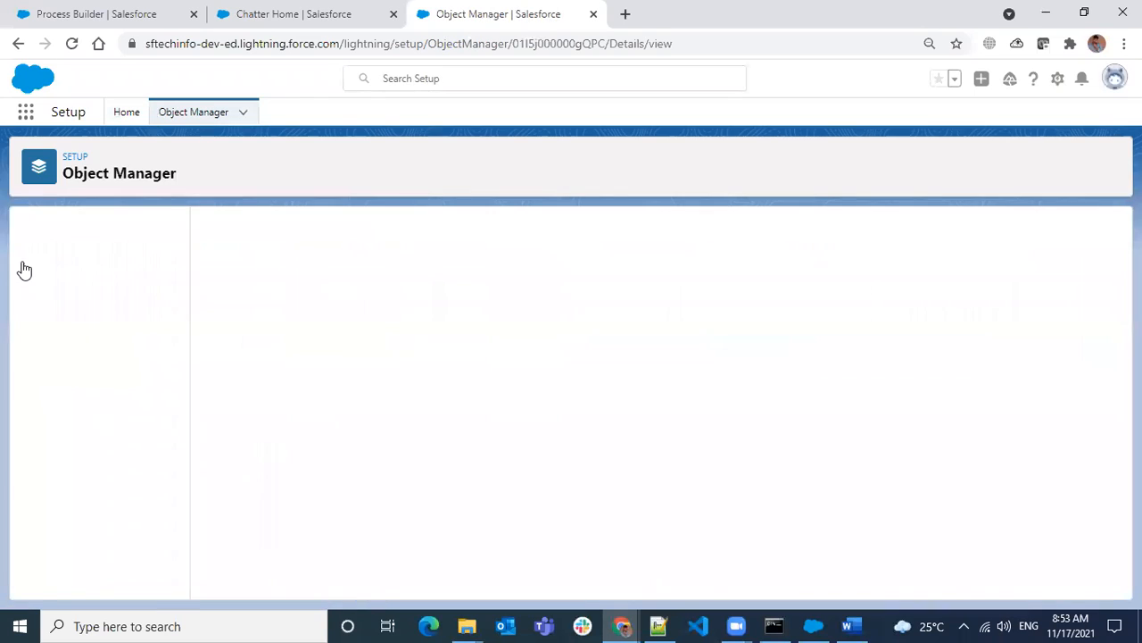
pyautogui.click(89, 350)
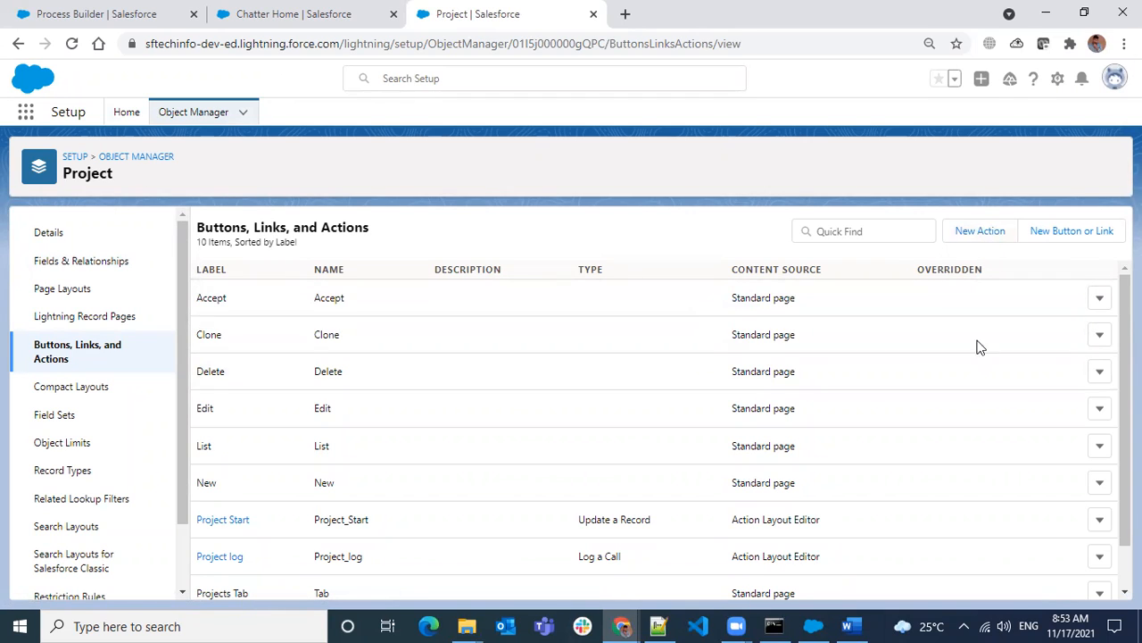
# Return to the Resources automations process, examine the action types again, and check the notifications list
pyautogui.click(146, 20)
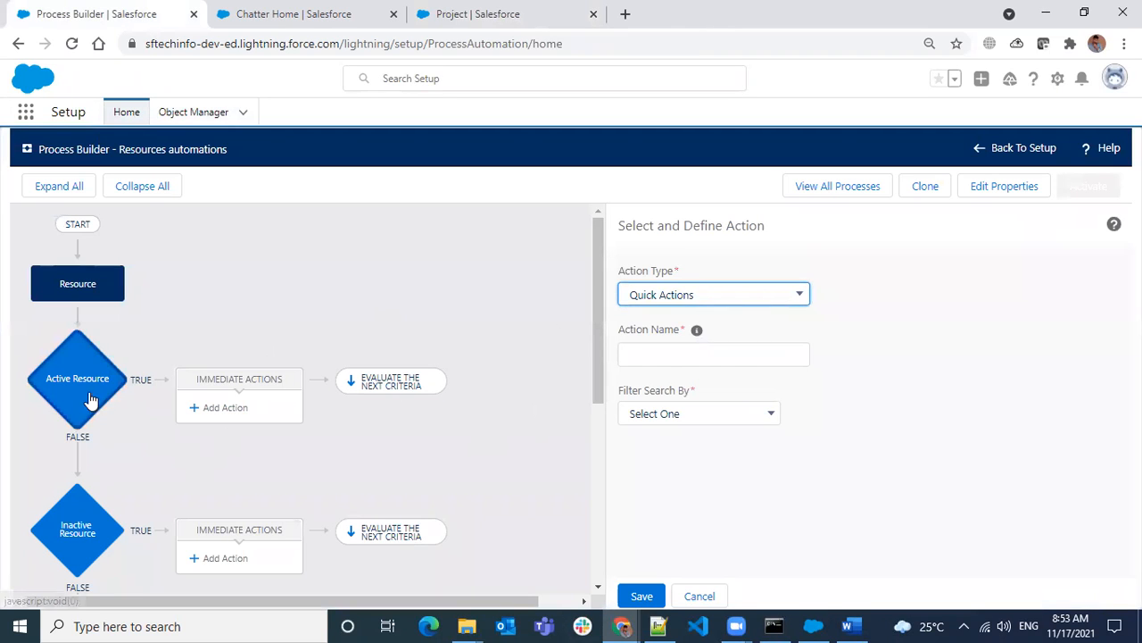
pyautogui.click(656, 303)
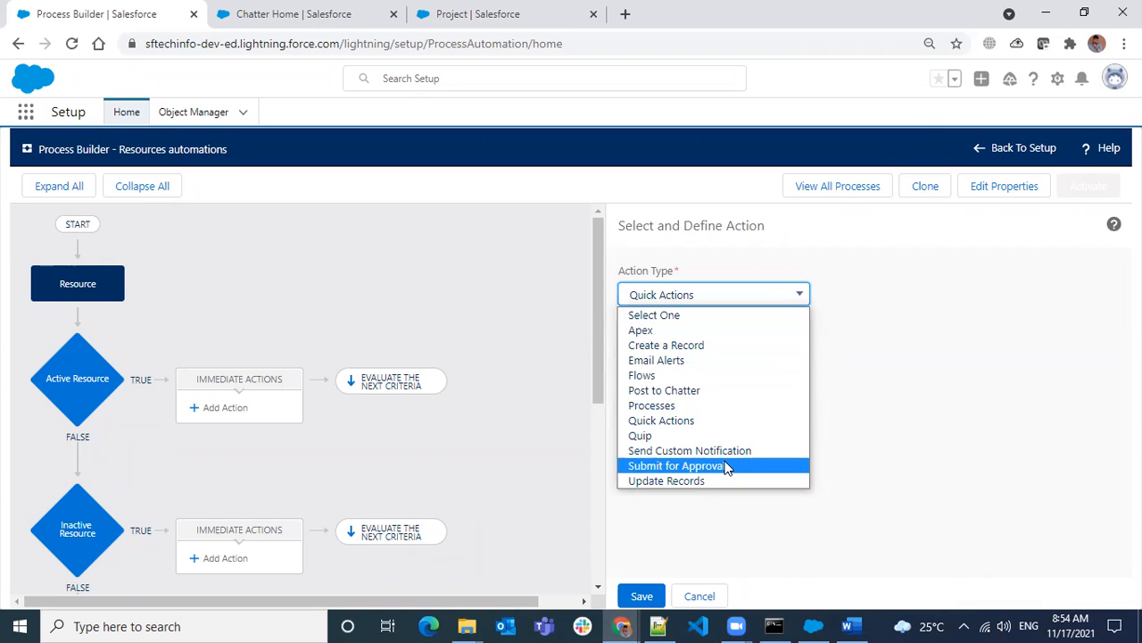
pyautogui.click(1083, 79)
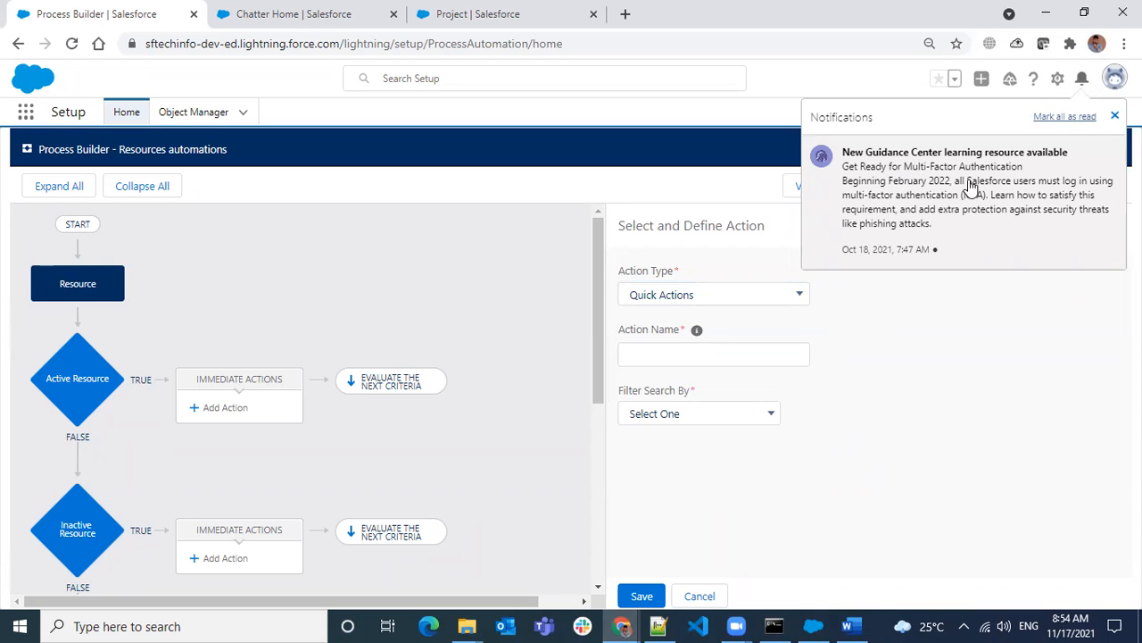
pyautogui.click(1084, 82)
pyautogui.click(1082, 82)
pyautogui.click(1083, 79)
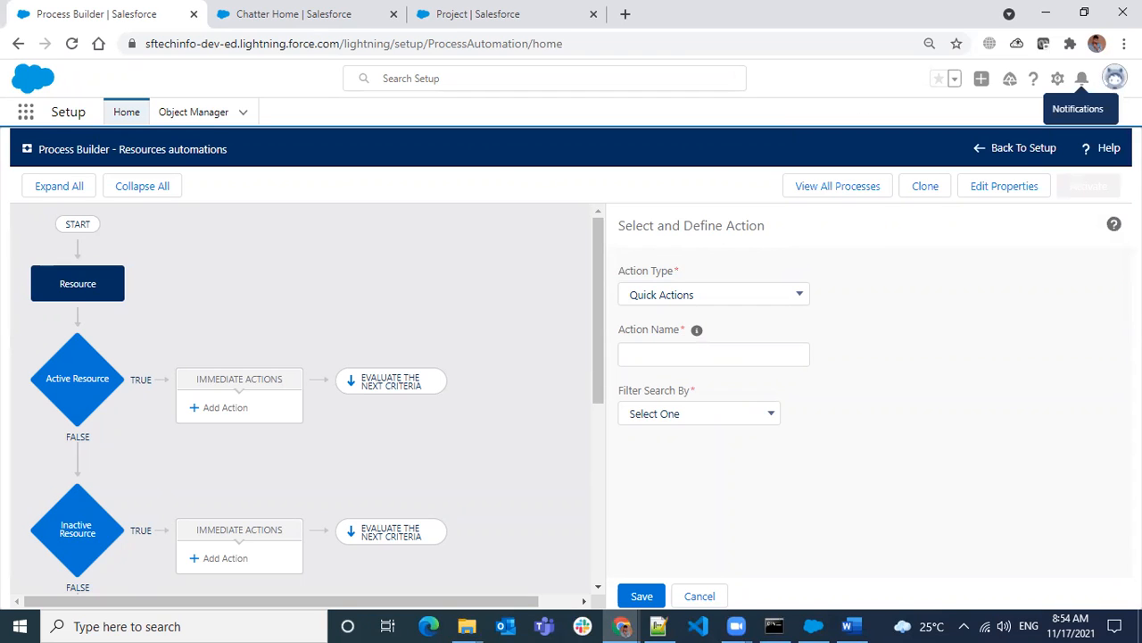
# Try the Update Records action type, view its record selection choices, and discard the unsaved action
pyautogui.click(767, 300)
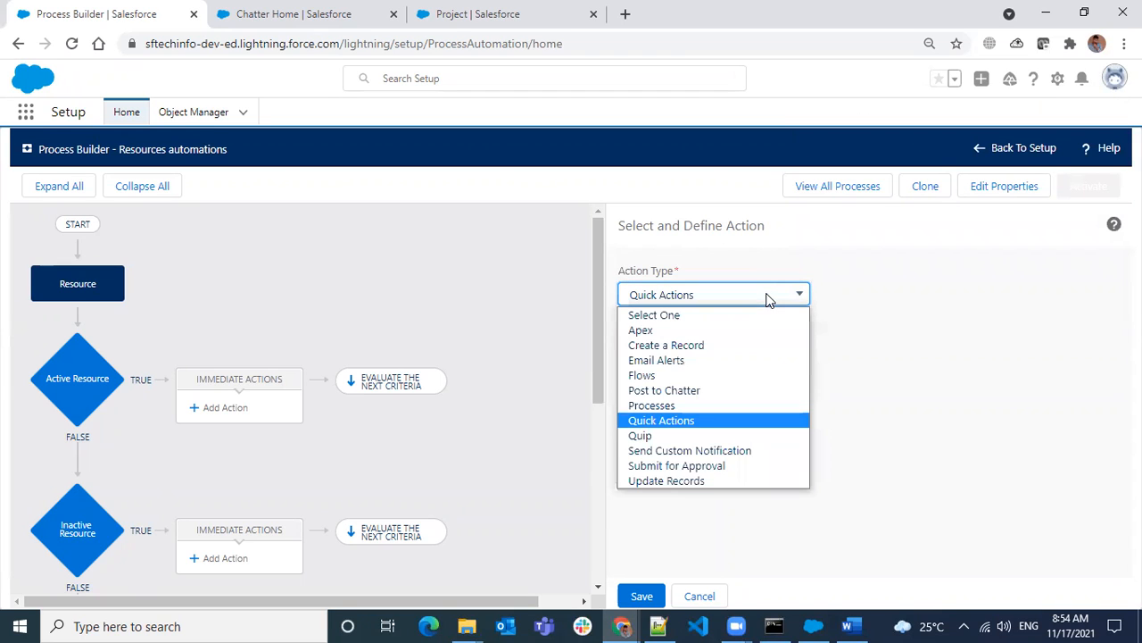
pyautogui.click(728, 482)
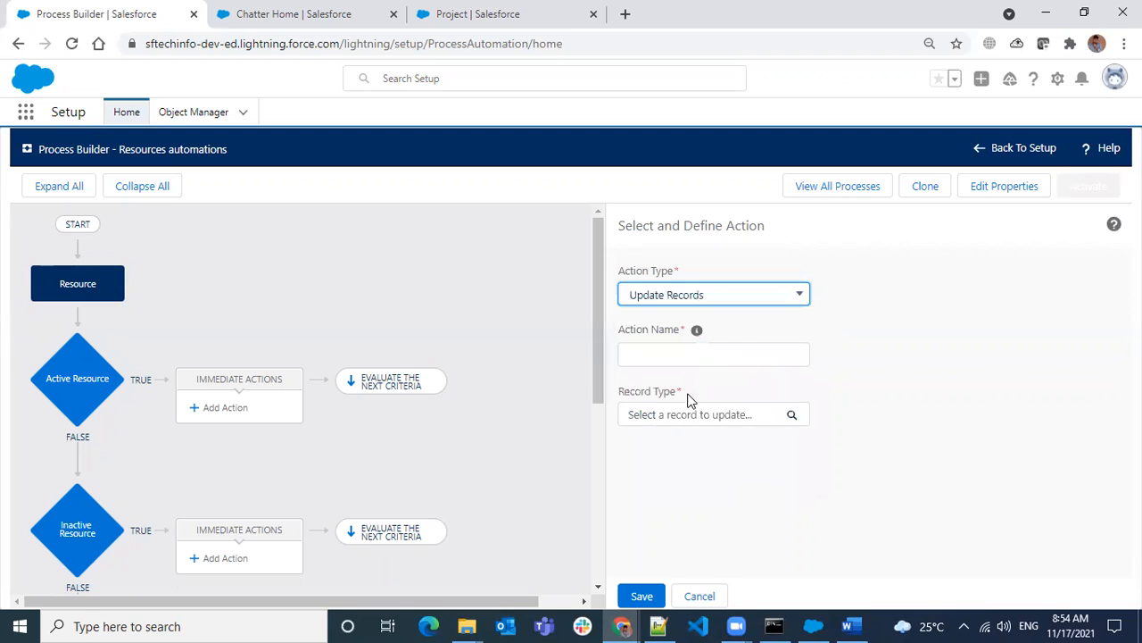
pyautogui.click(691, 416)
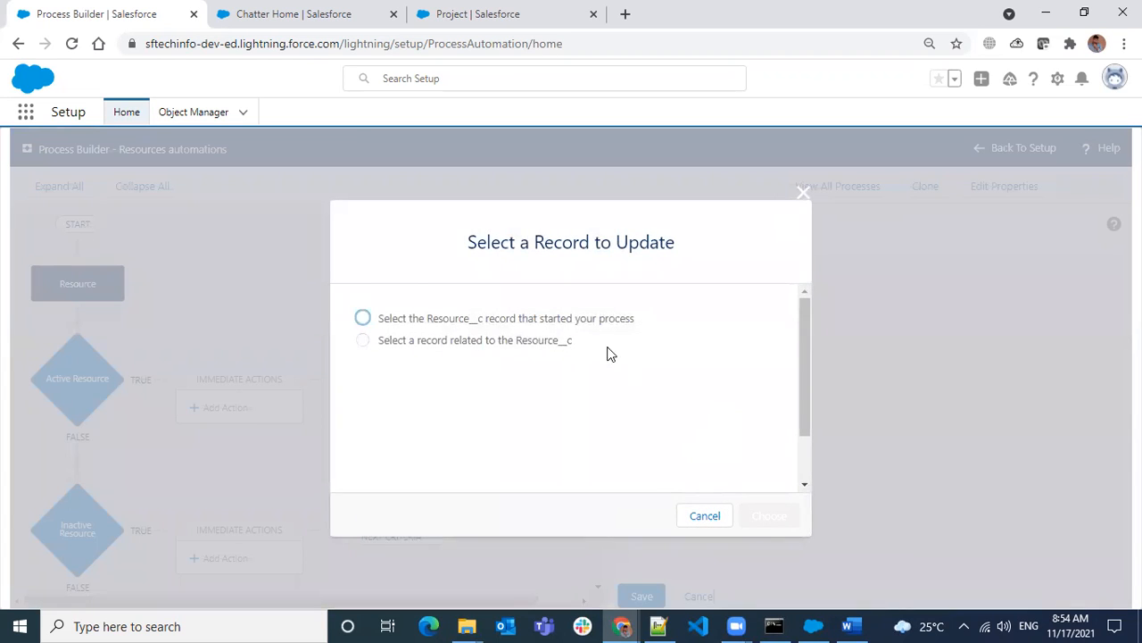
pyautogui.click(700, 521)
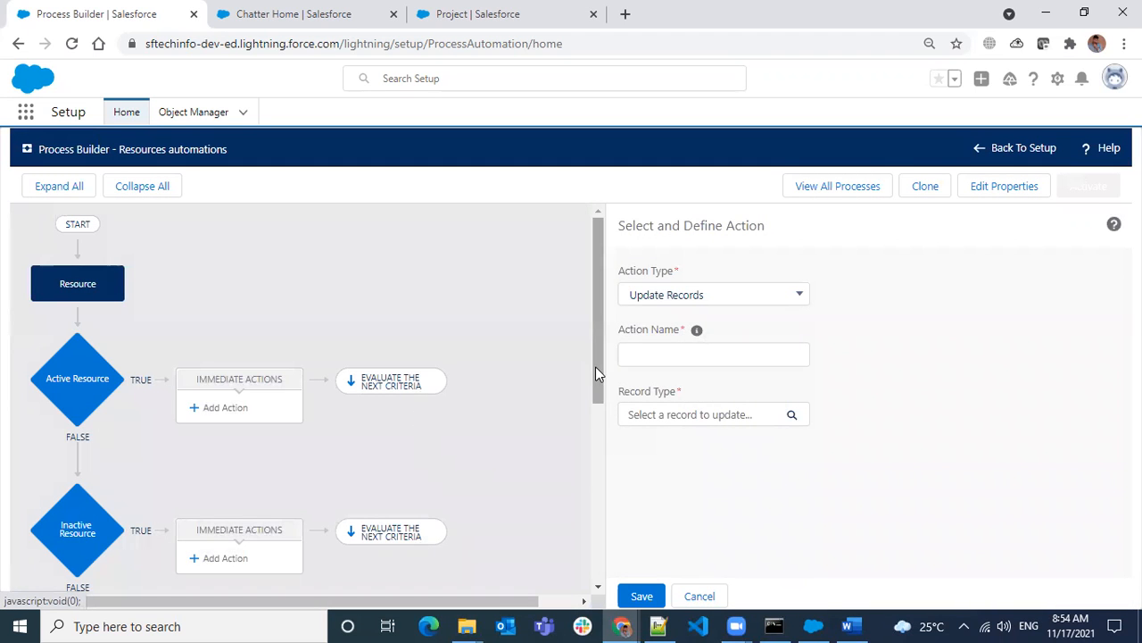
pyautogui.moveTo(595, 366)
pyautogui.mouseDown()
pyautogui.moveTo(593, 464)
pyautogui.moveTo(593, 344)
pyautogui.mouseUp()
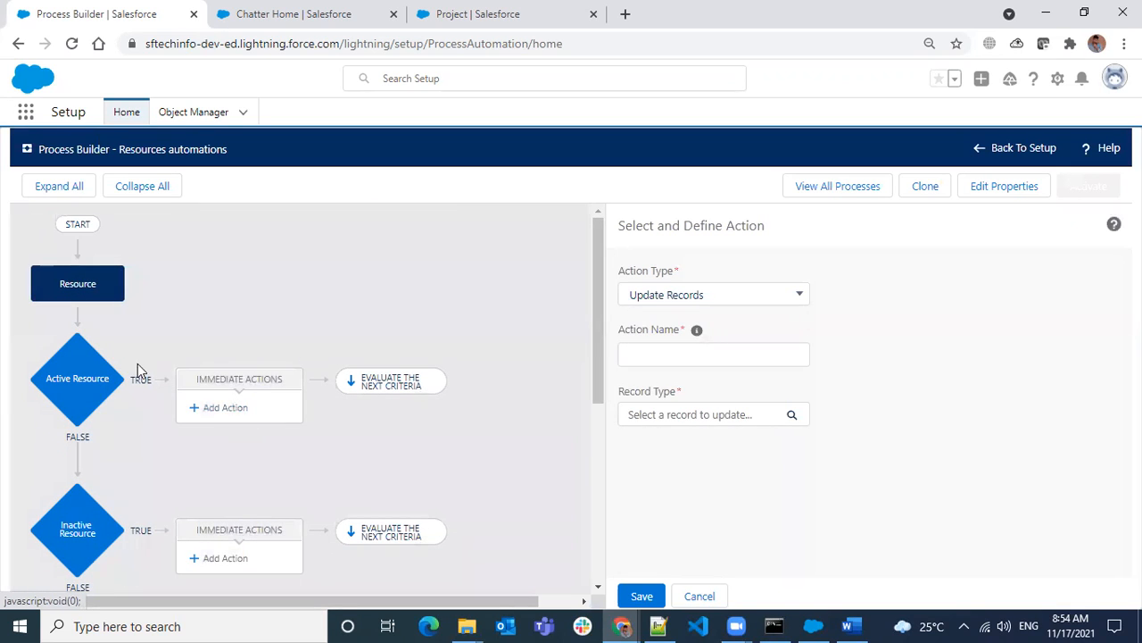
pyautogui.click(700, 596)
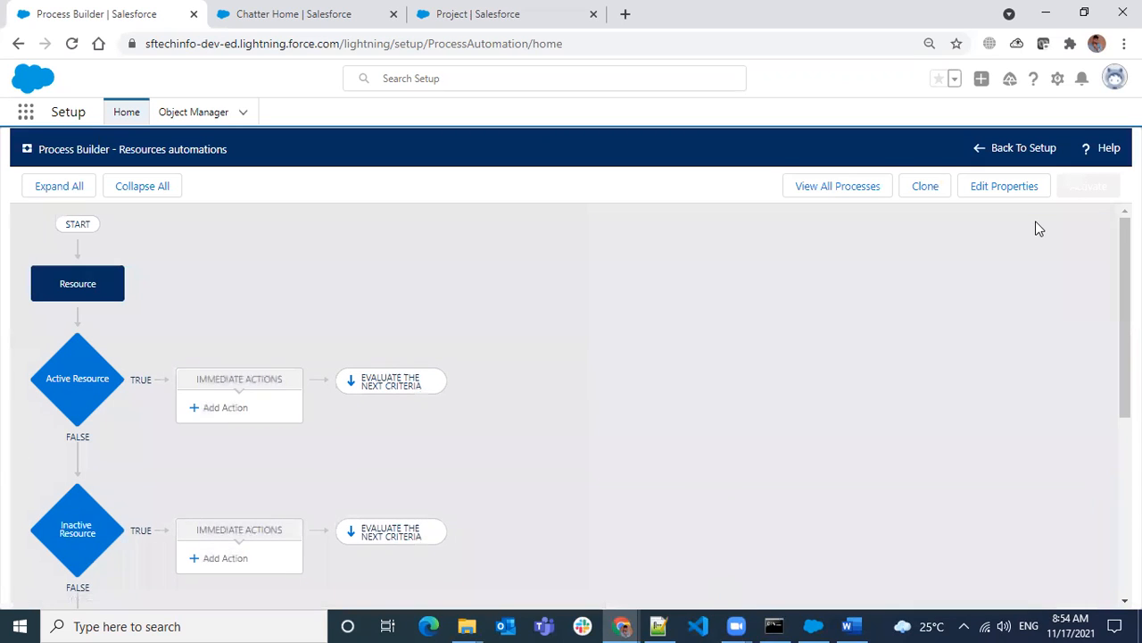